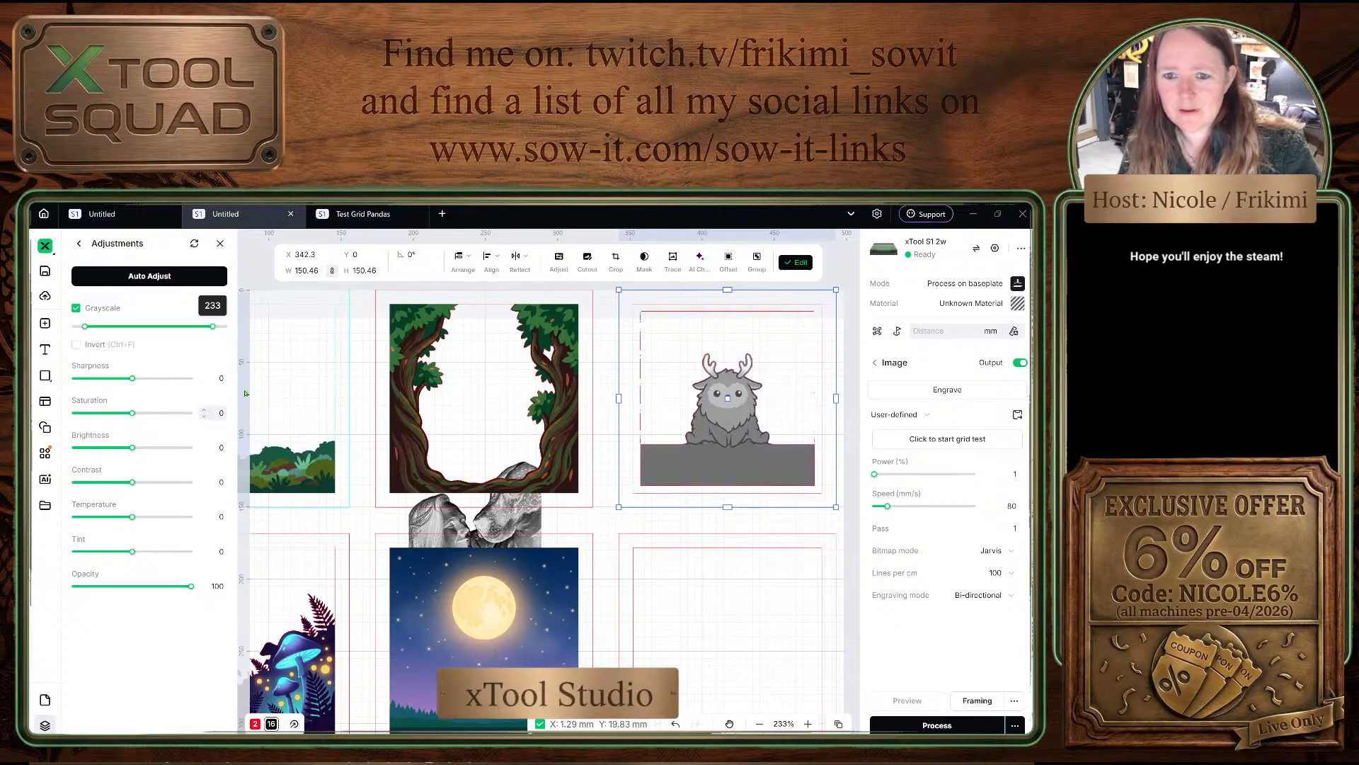
Step: Open the creature image for editing and try the Sketch and Comic 1 filters before applying Comic 2
click(220, 242)
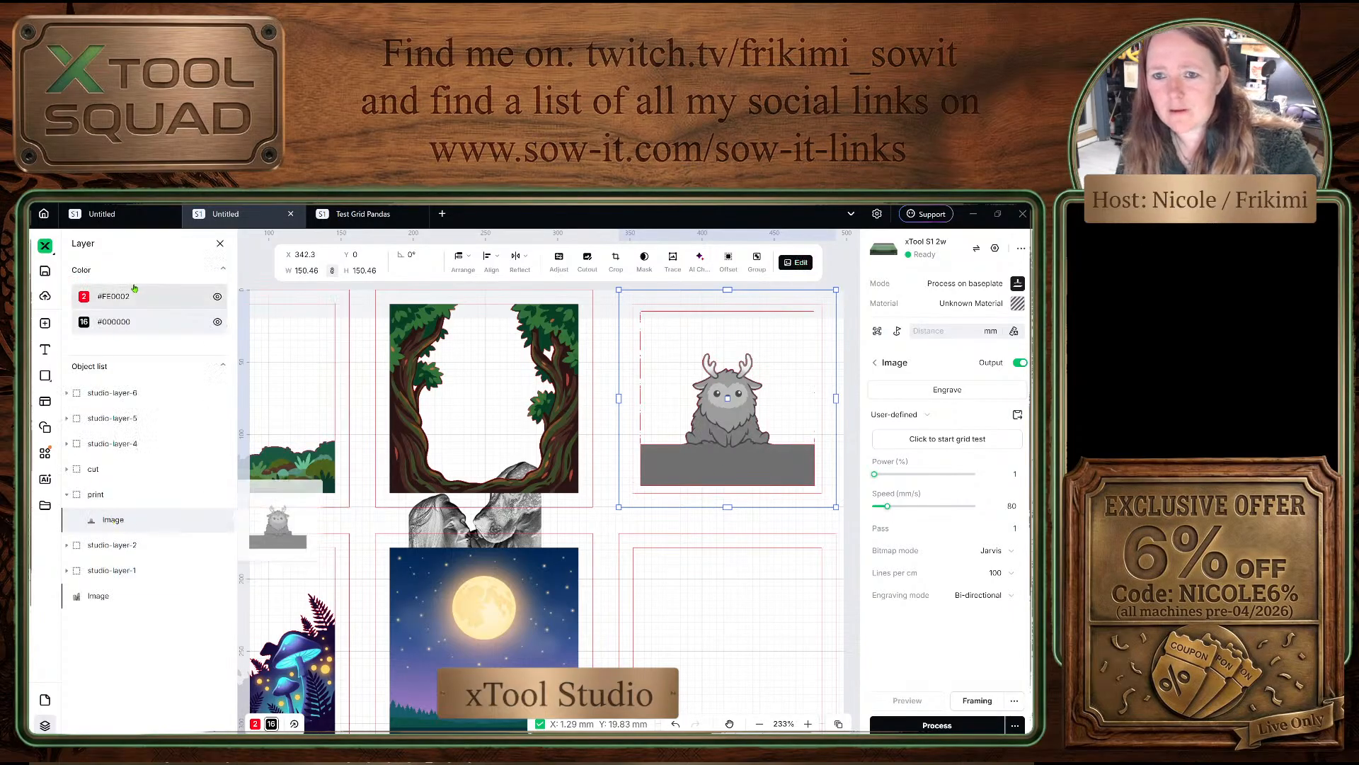
click(795, 262)
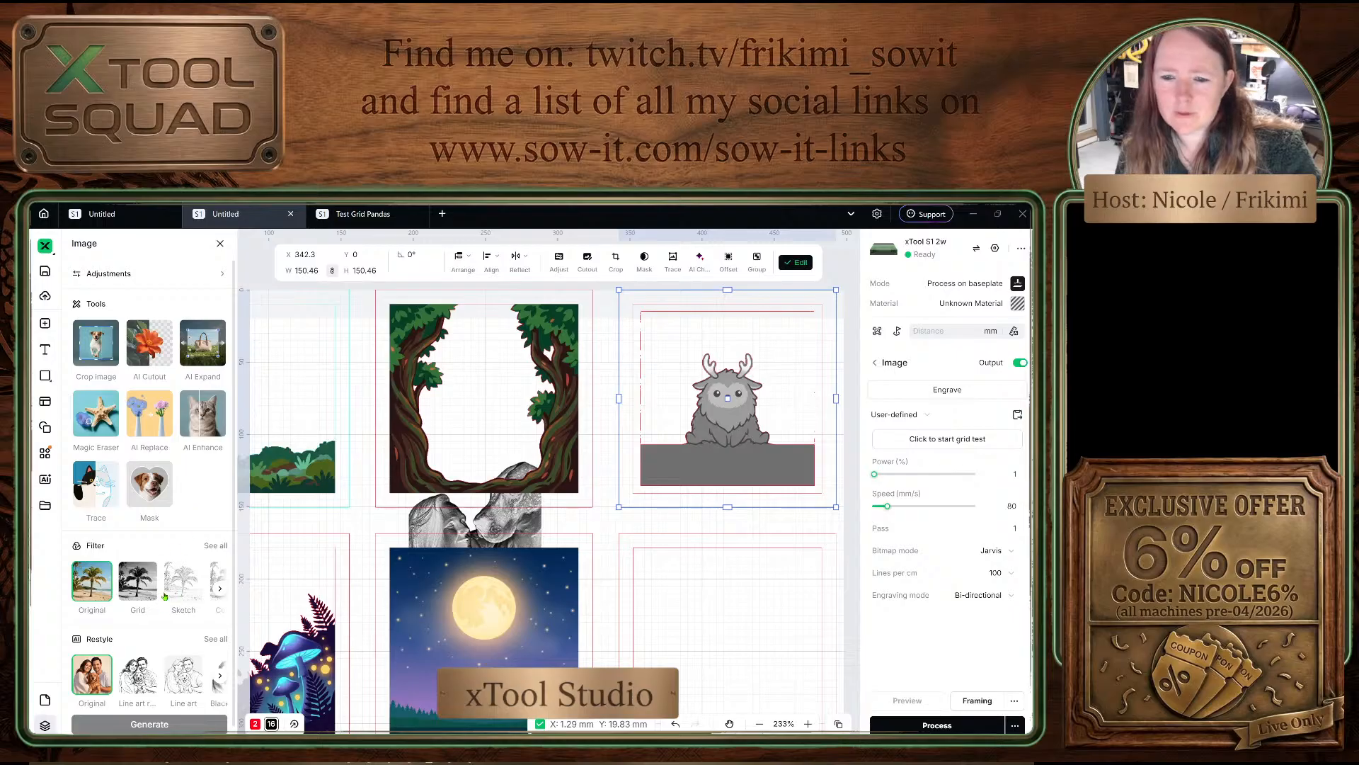
click(190, 582)
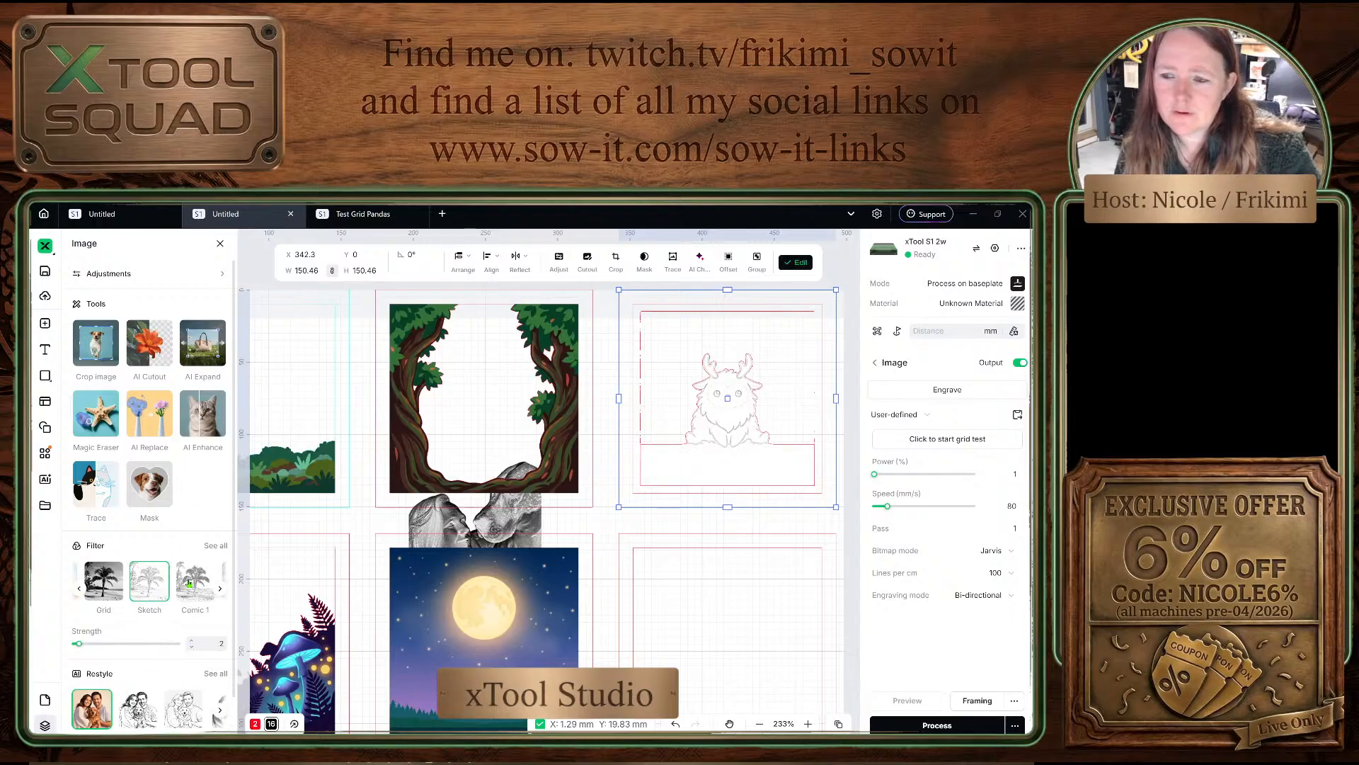
click(197, 581)
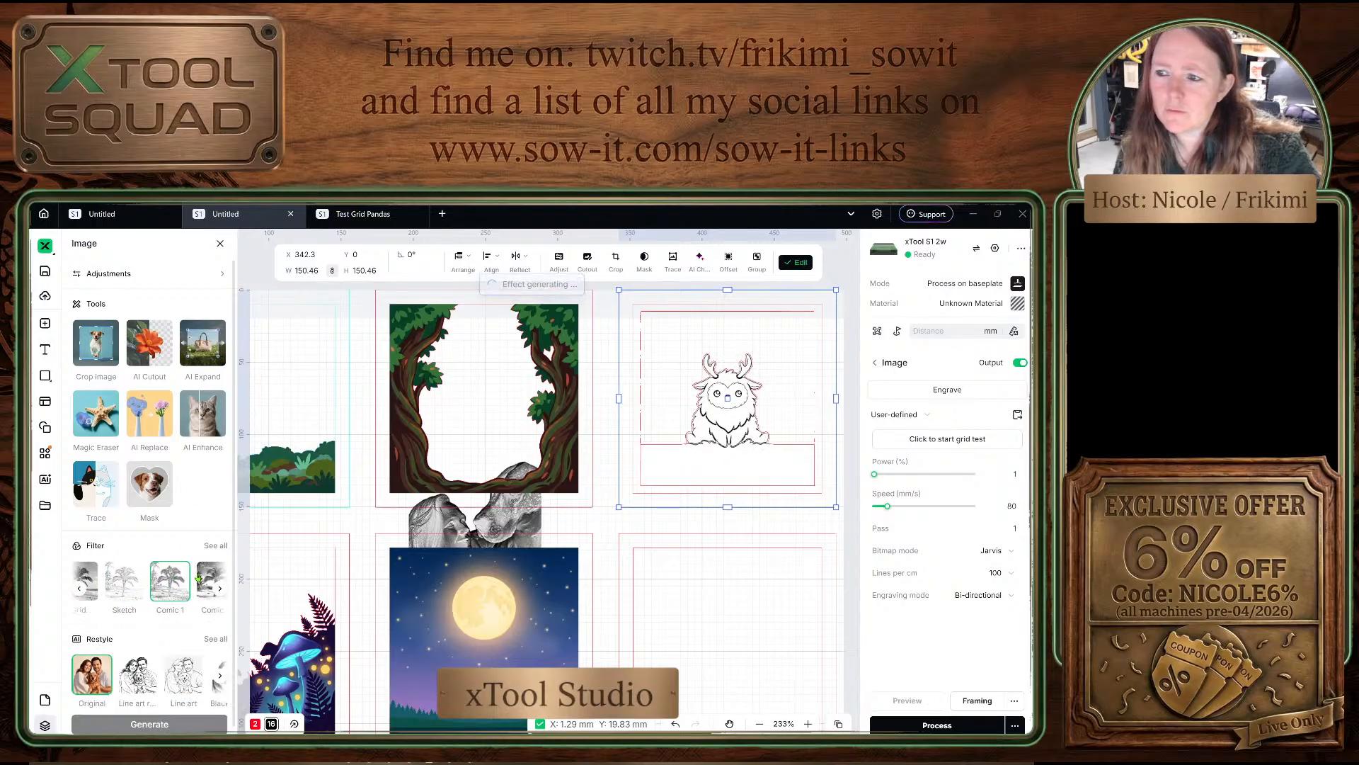
click(195, 582)
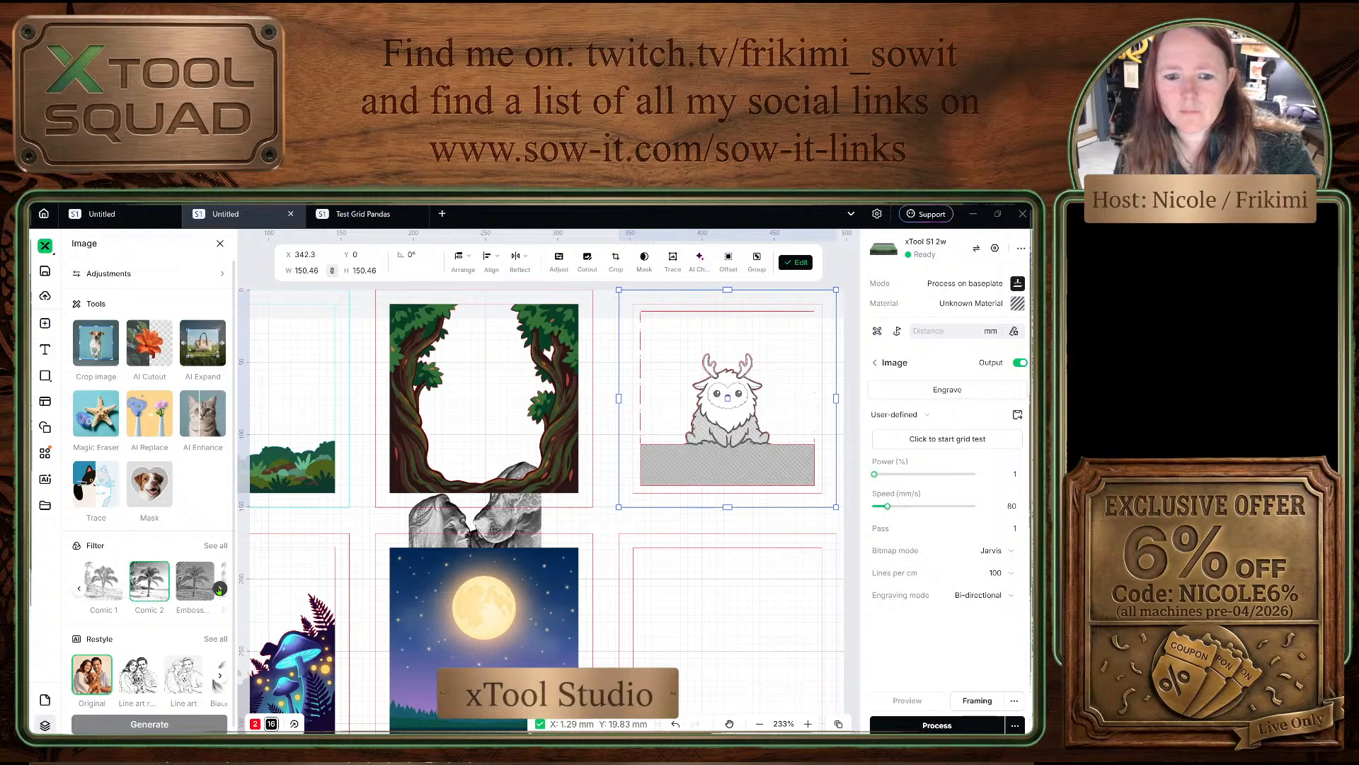
Step: Try the black-and-white filter on the creature image and return to the Comic 2 filter
click(220, 588)
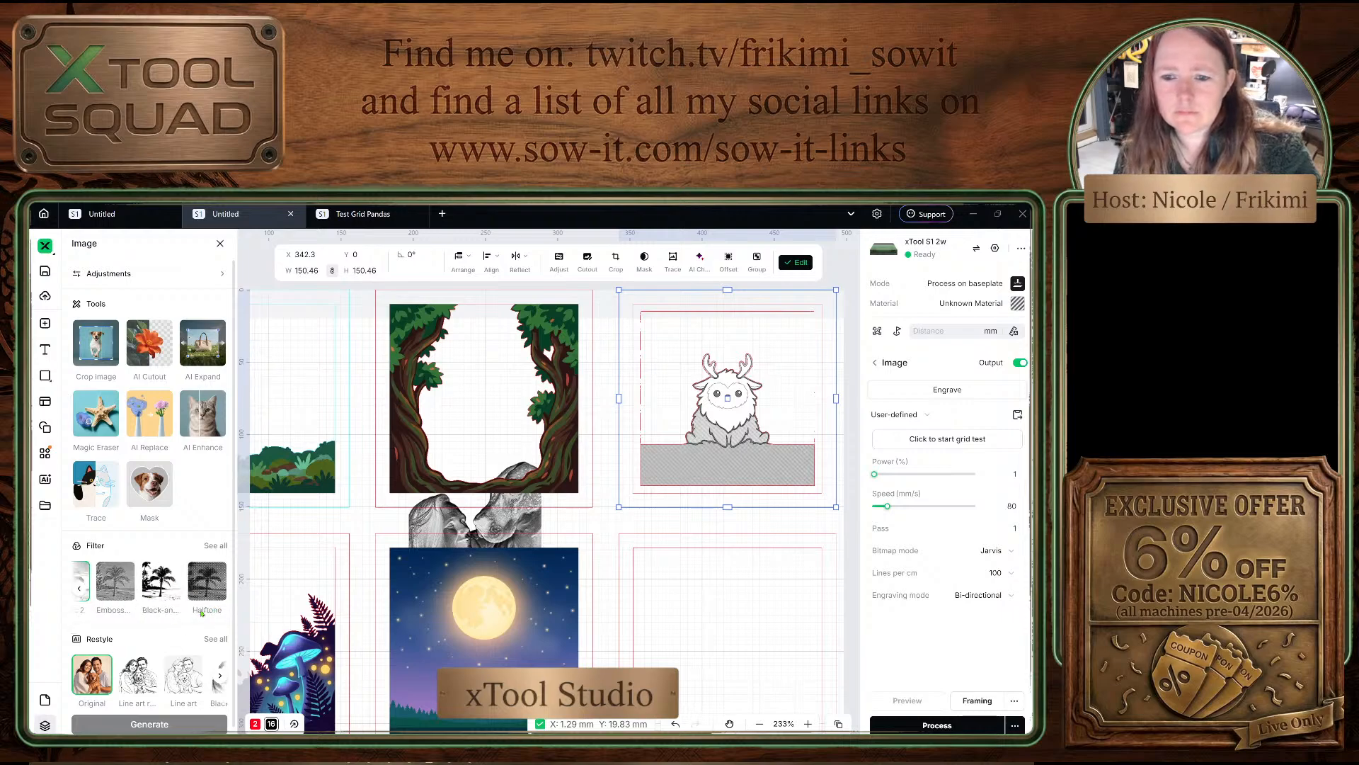
click(171, 589)
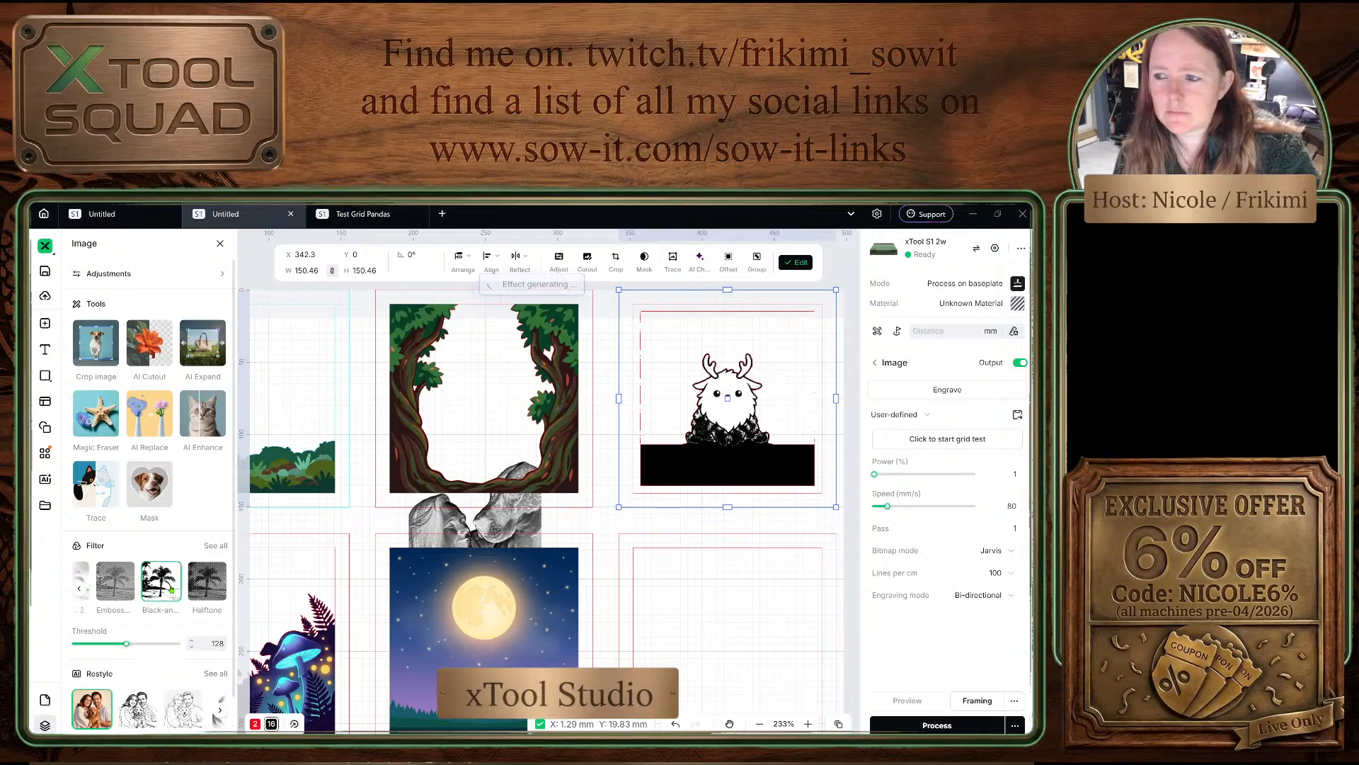
click(119, 590)
click(106, 582)
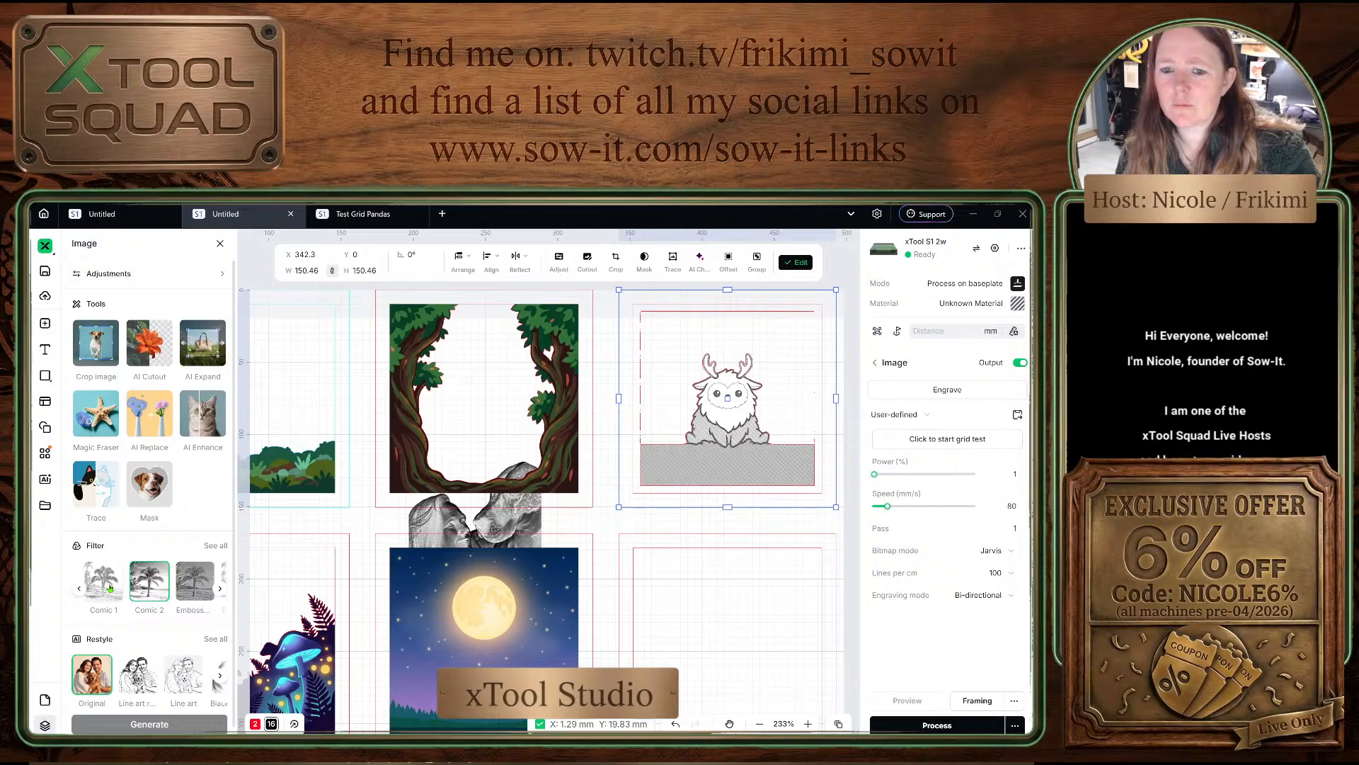
click(80, 588)
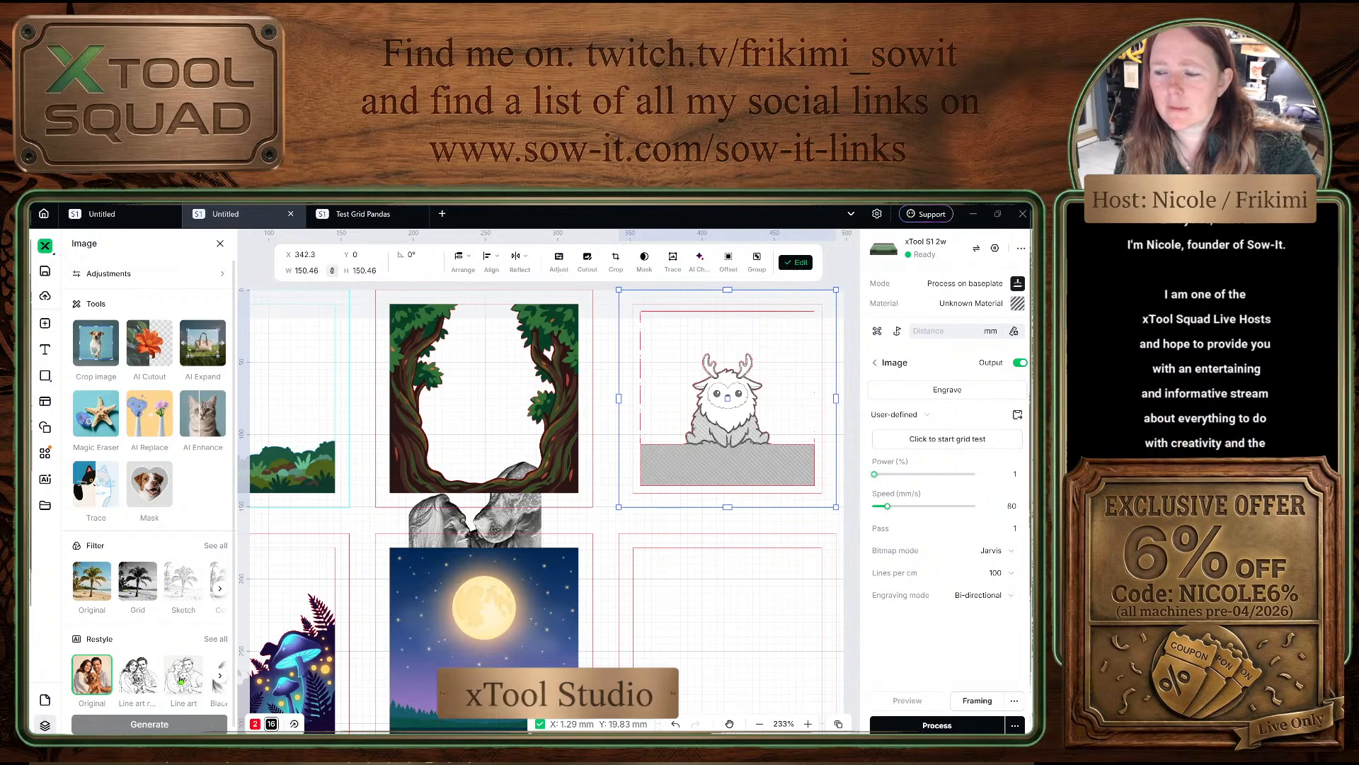
Step: Generate a Line art restyle of the creature image and undo it
click(181, 679)
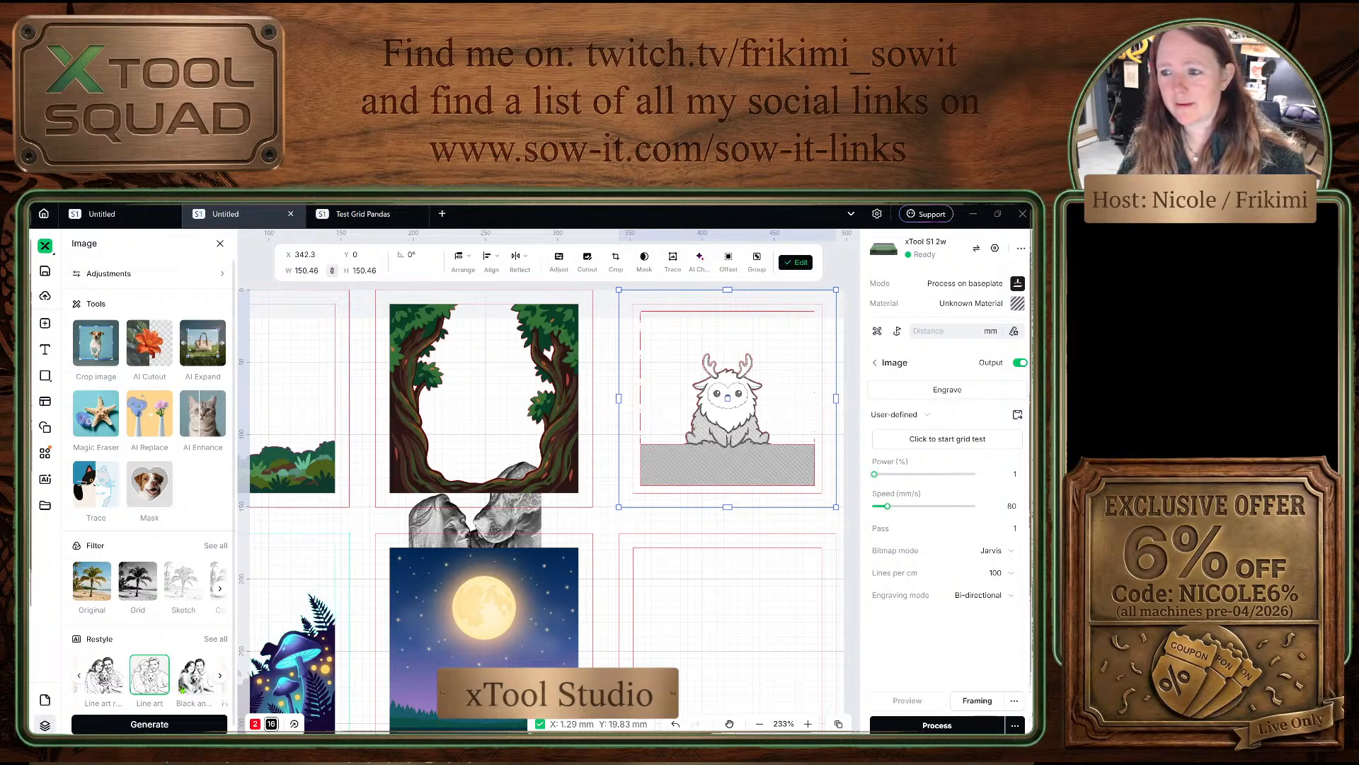
scroll(142, 658, down, 1)
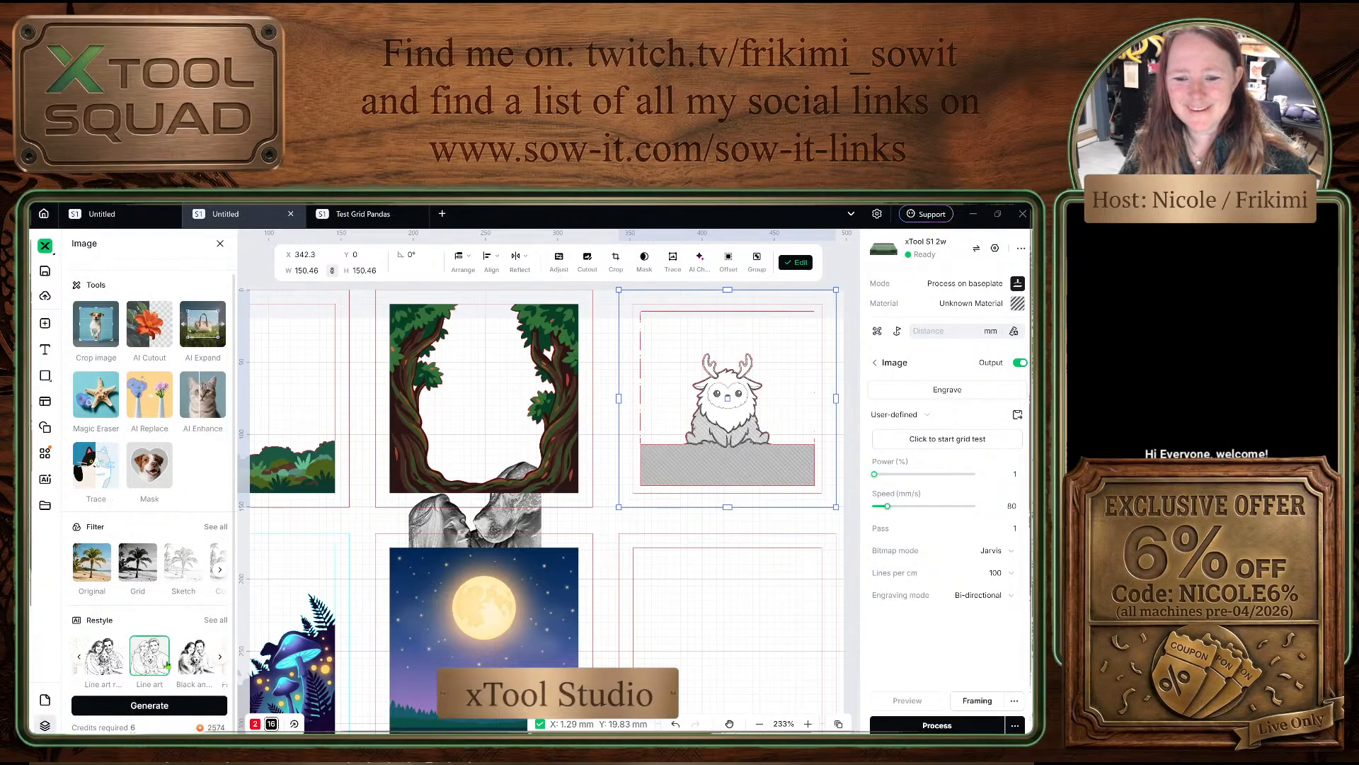
click(153, 711)
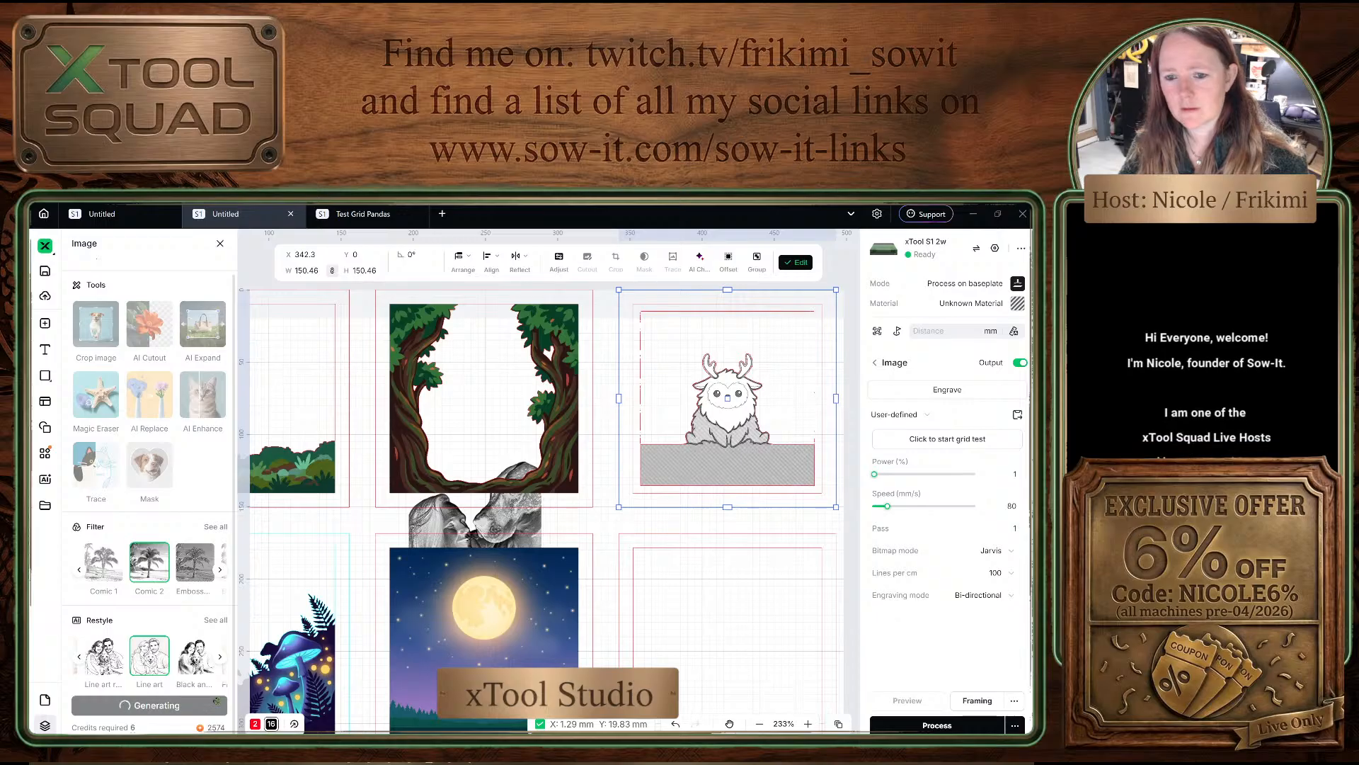
scroll(148, 496, down, 1)
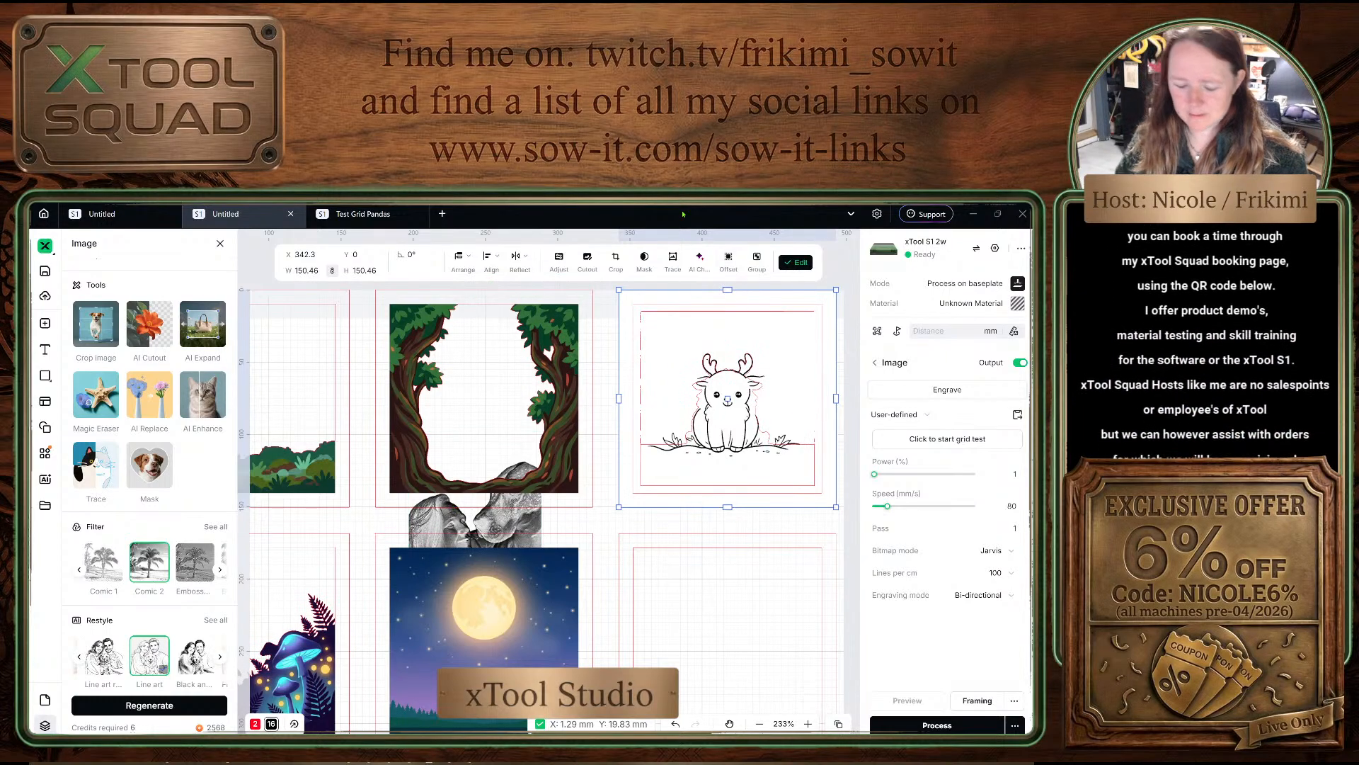
key(ctrl+z)
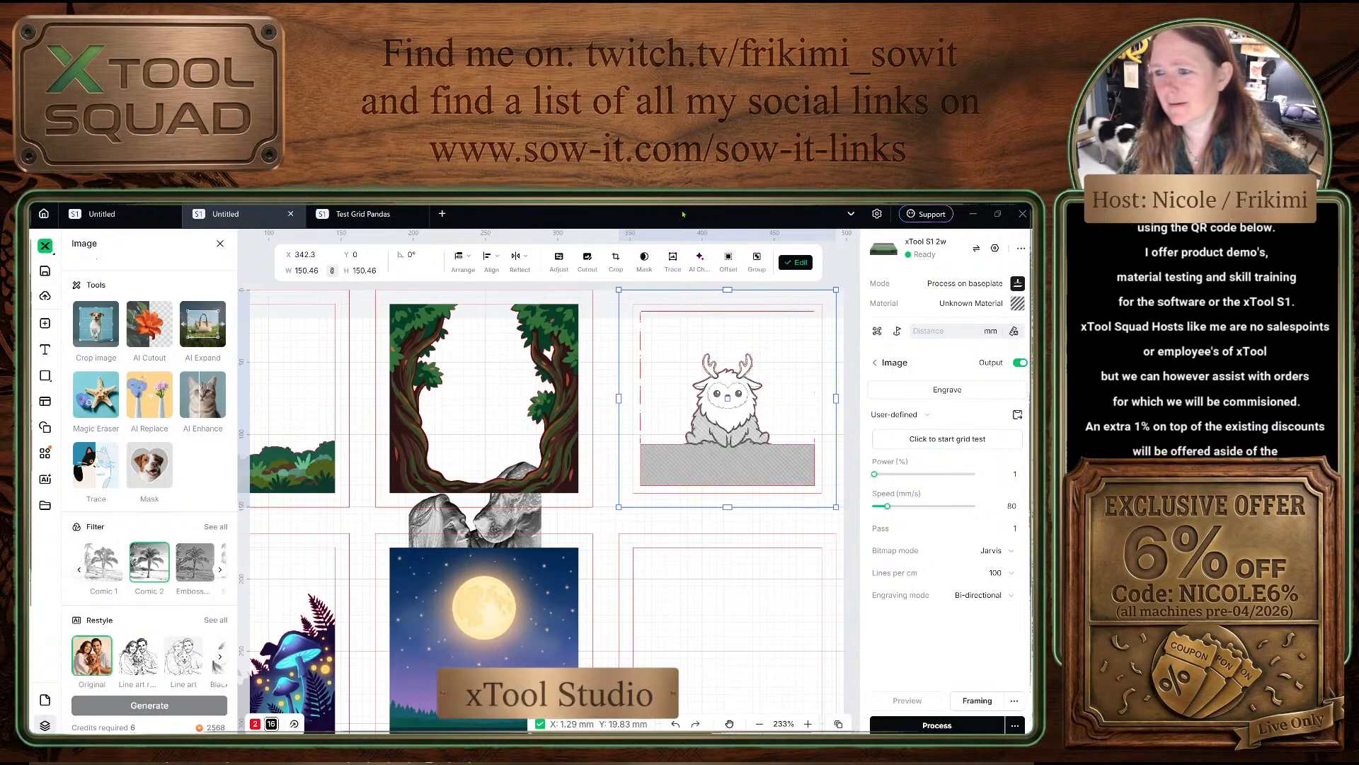
Step: Apply the Comic 1 filter to the creature image and check its line work up close
click(112, 573)
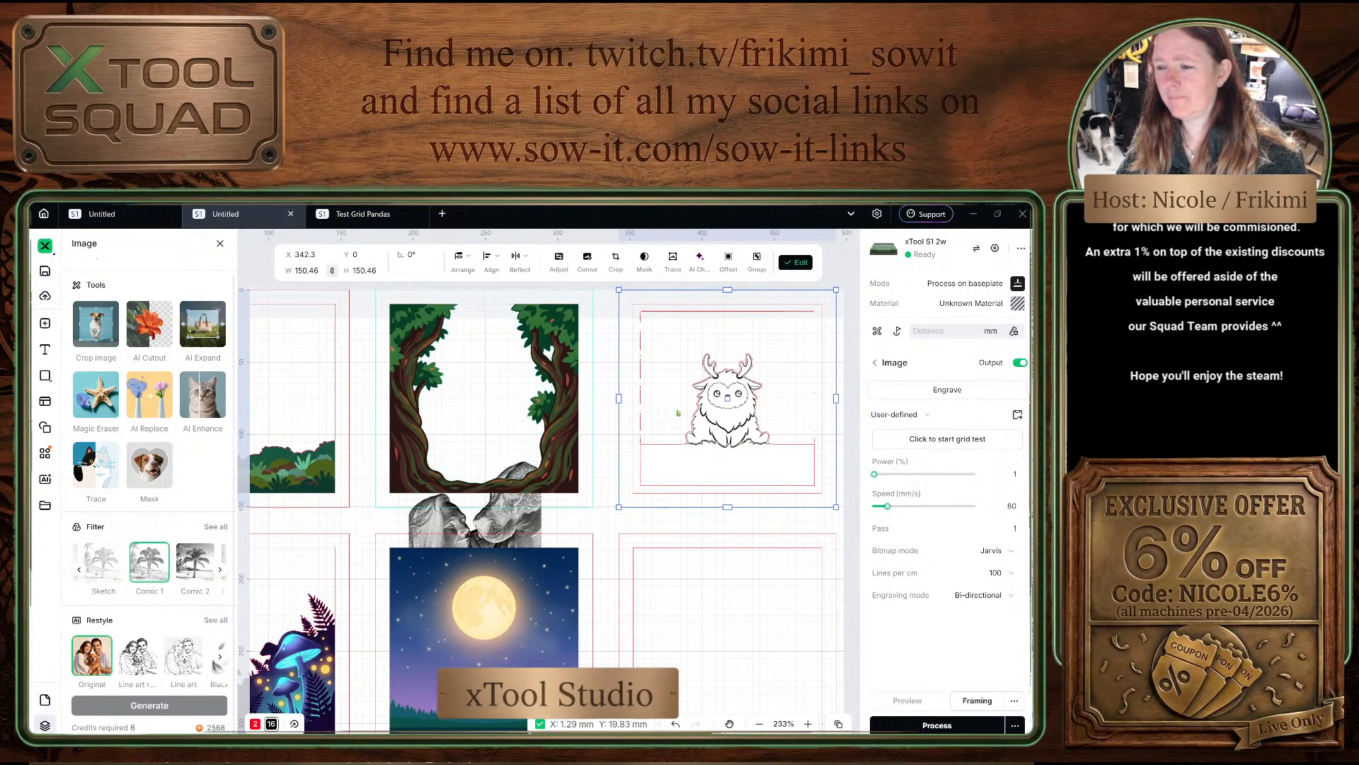
scroll(794, 391, up, 1)
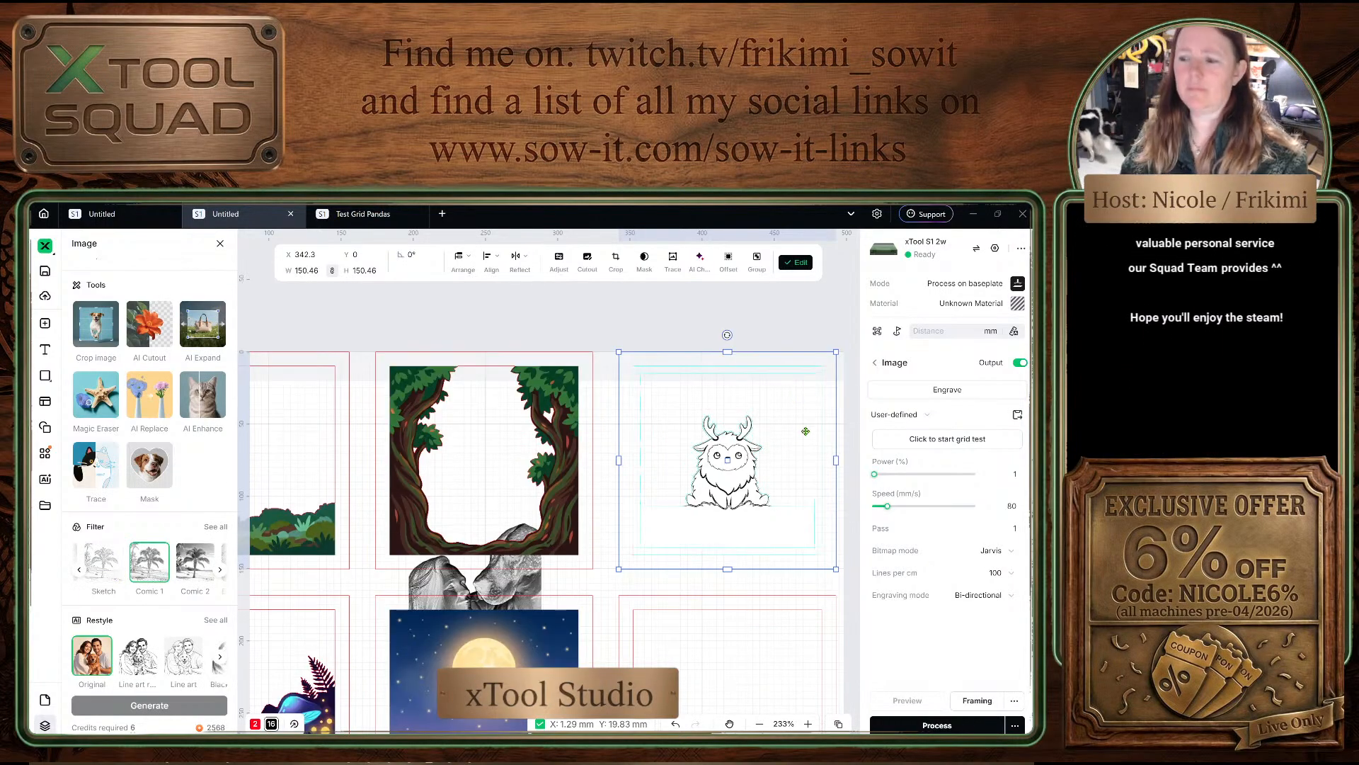
ctrl+scroll(821, 478, up, 3)
ctrl+scroll(744, 493, up, 2)
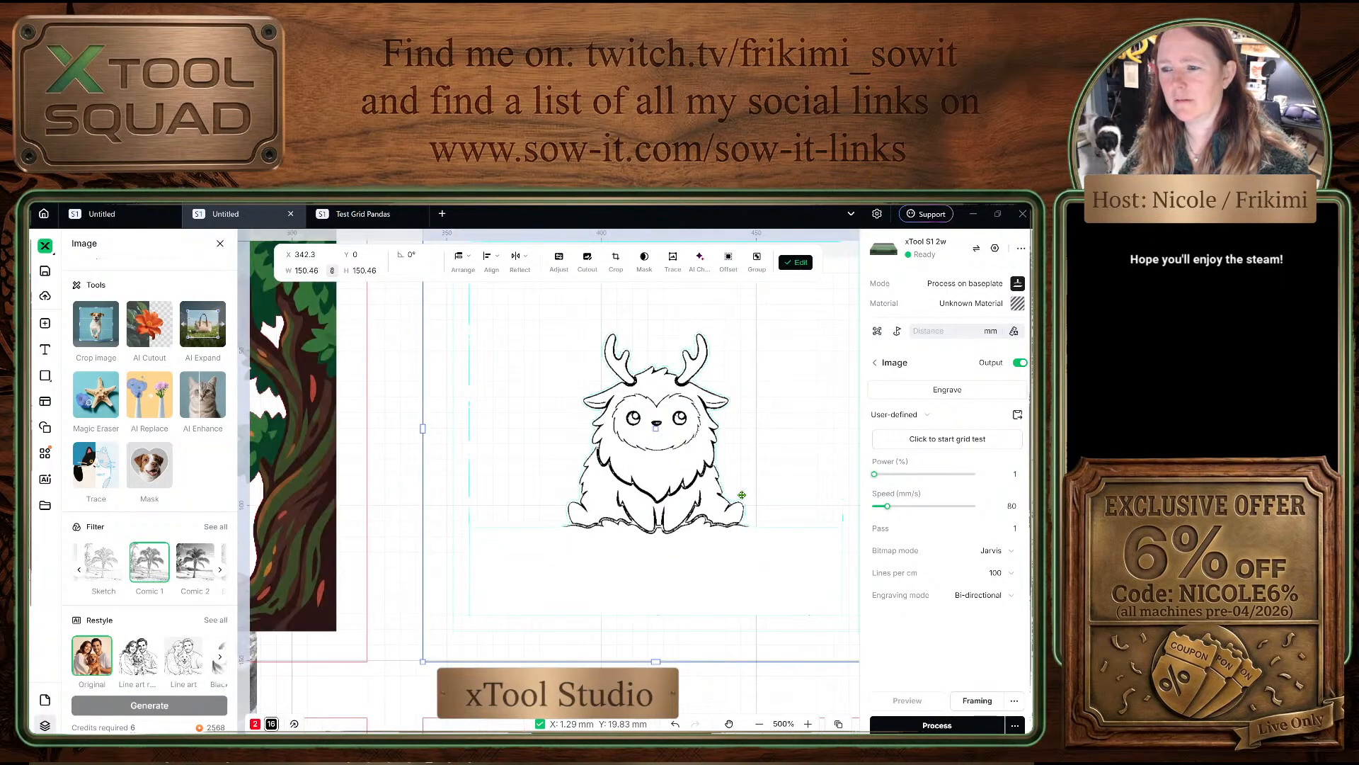
ctrl+scroll(737, 495, down, 5)
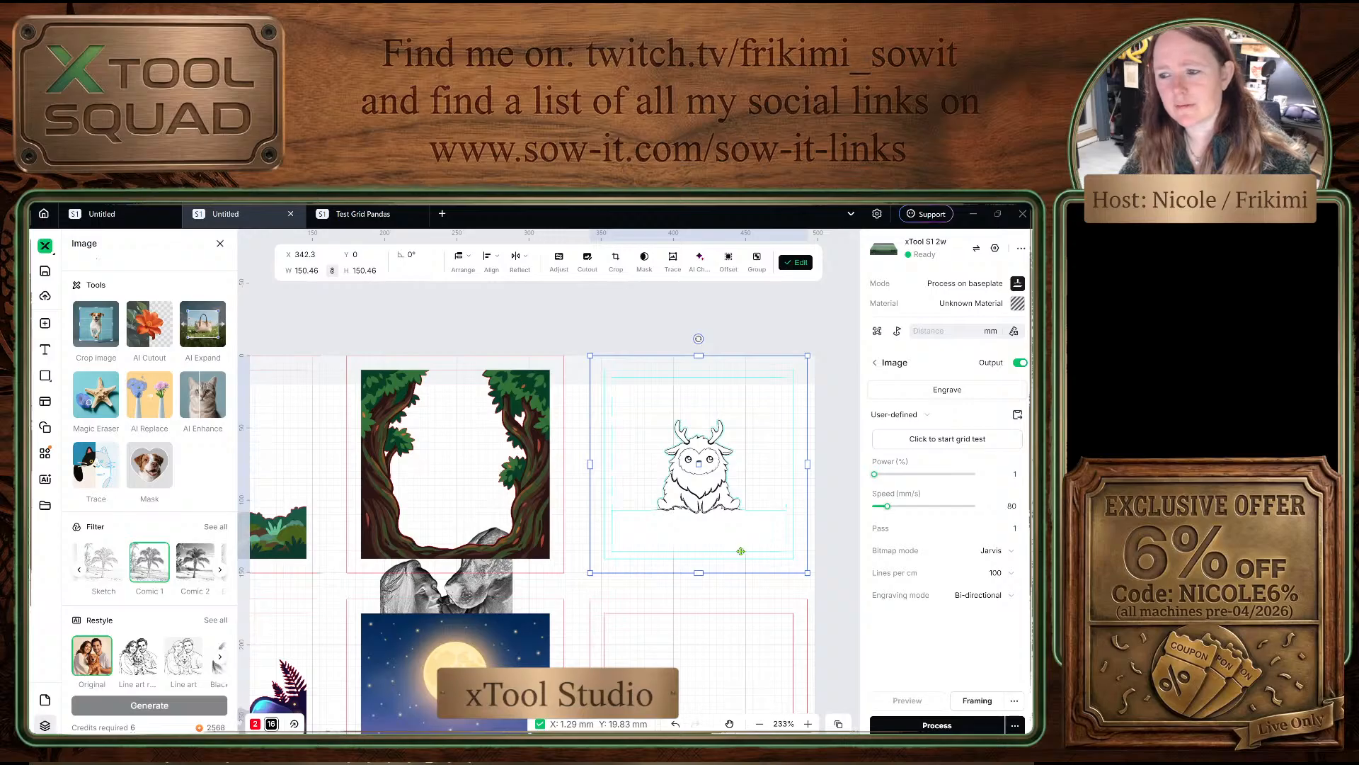
ctrl+scroll(735, 553, up, 4)
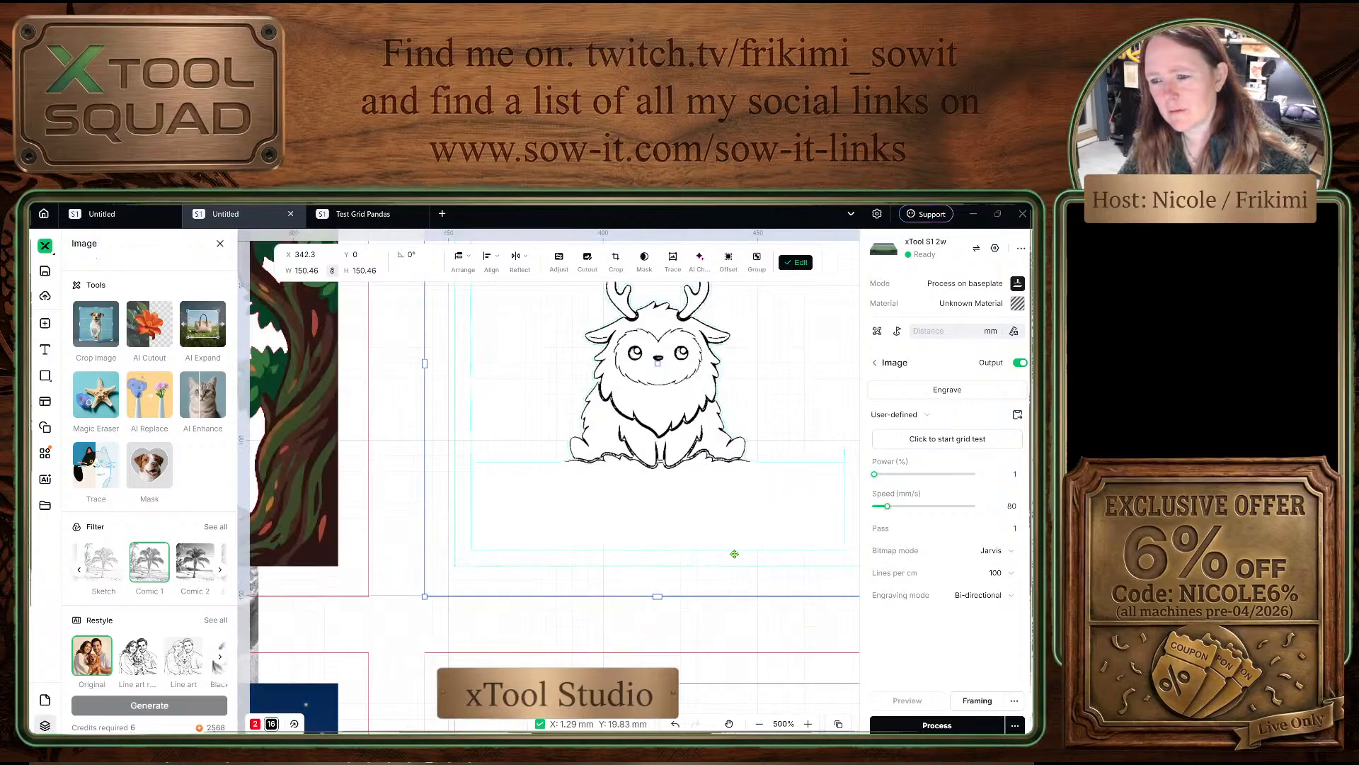
ctrl+scroll(735, 552, down, 2)
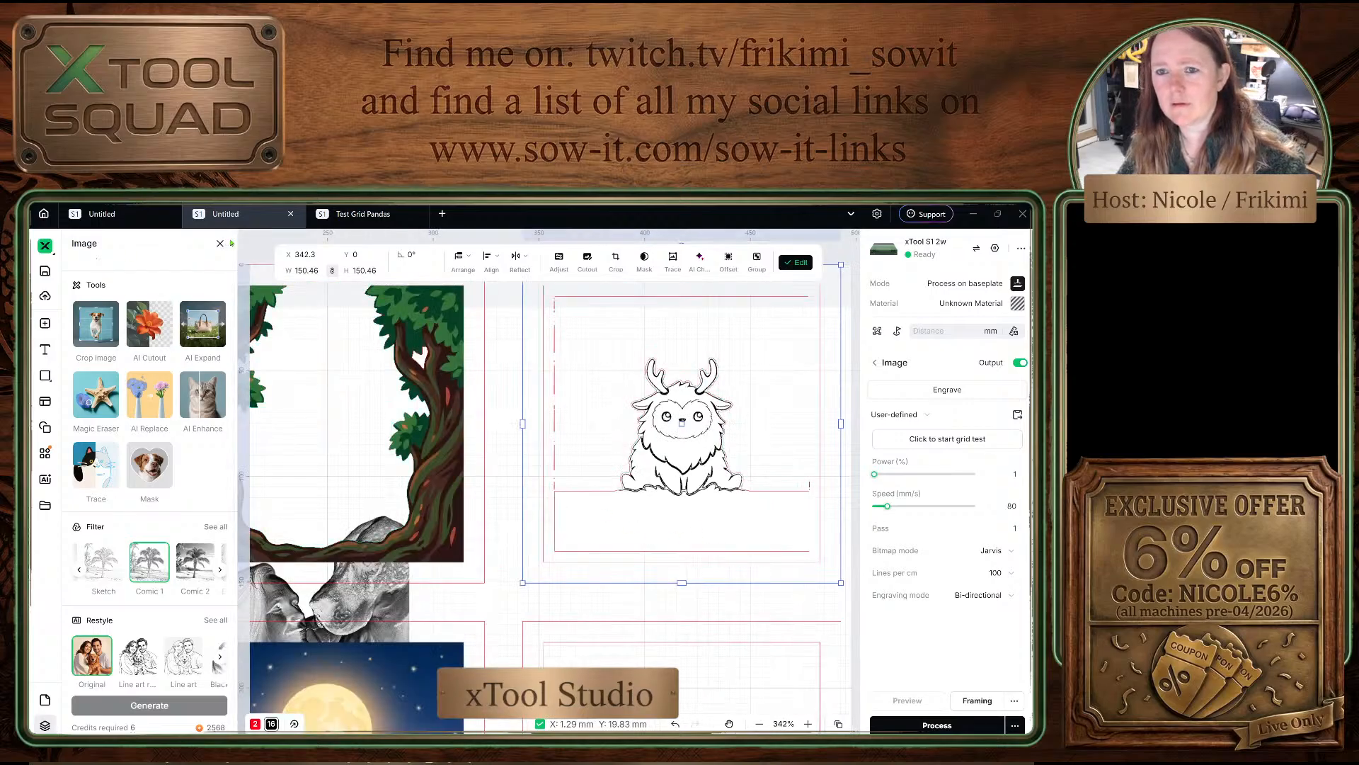
Step: Widen the creature image's grayscale range to the full extent at both ends, keeping grayscale enabled
scroll(92, 275, up, 1)
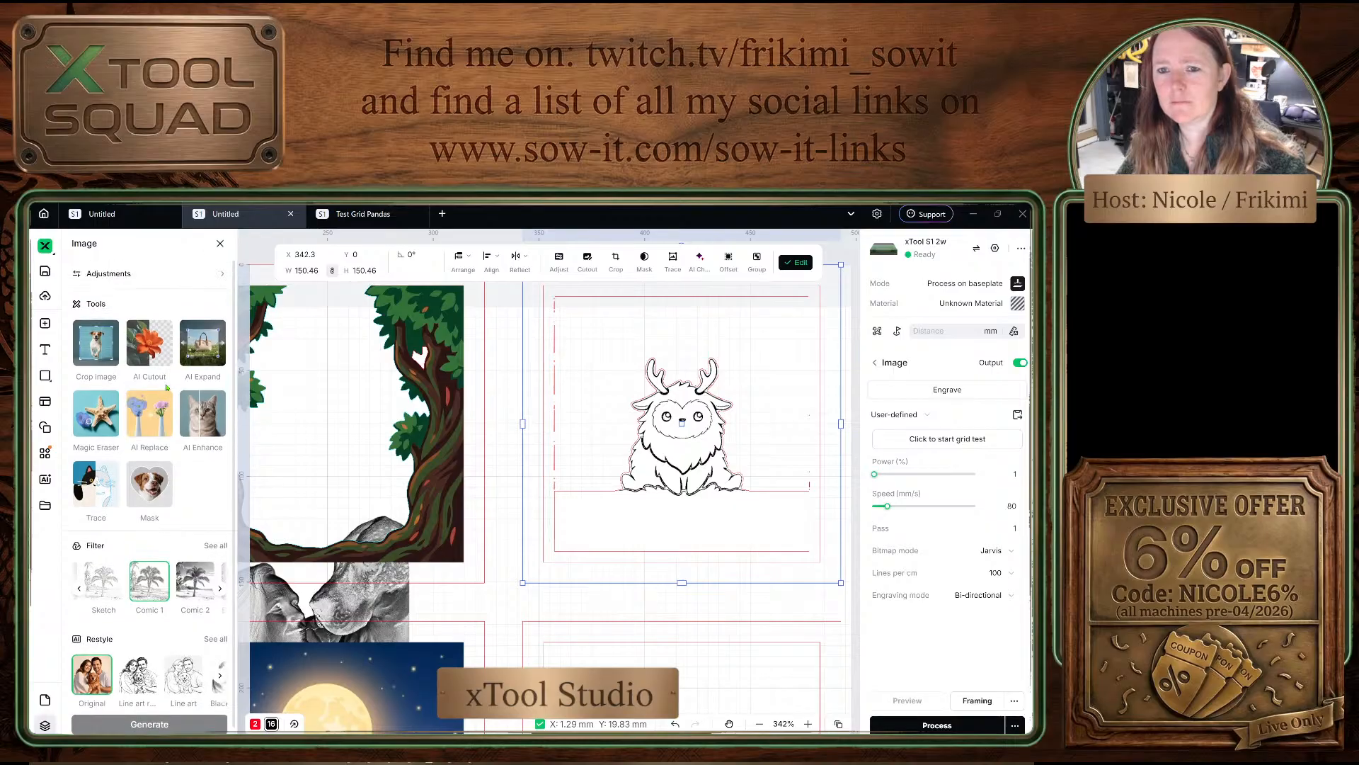
click(96, 275)
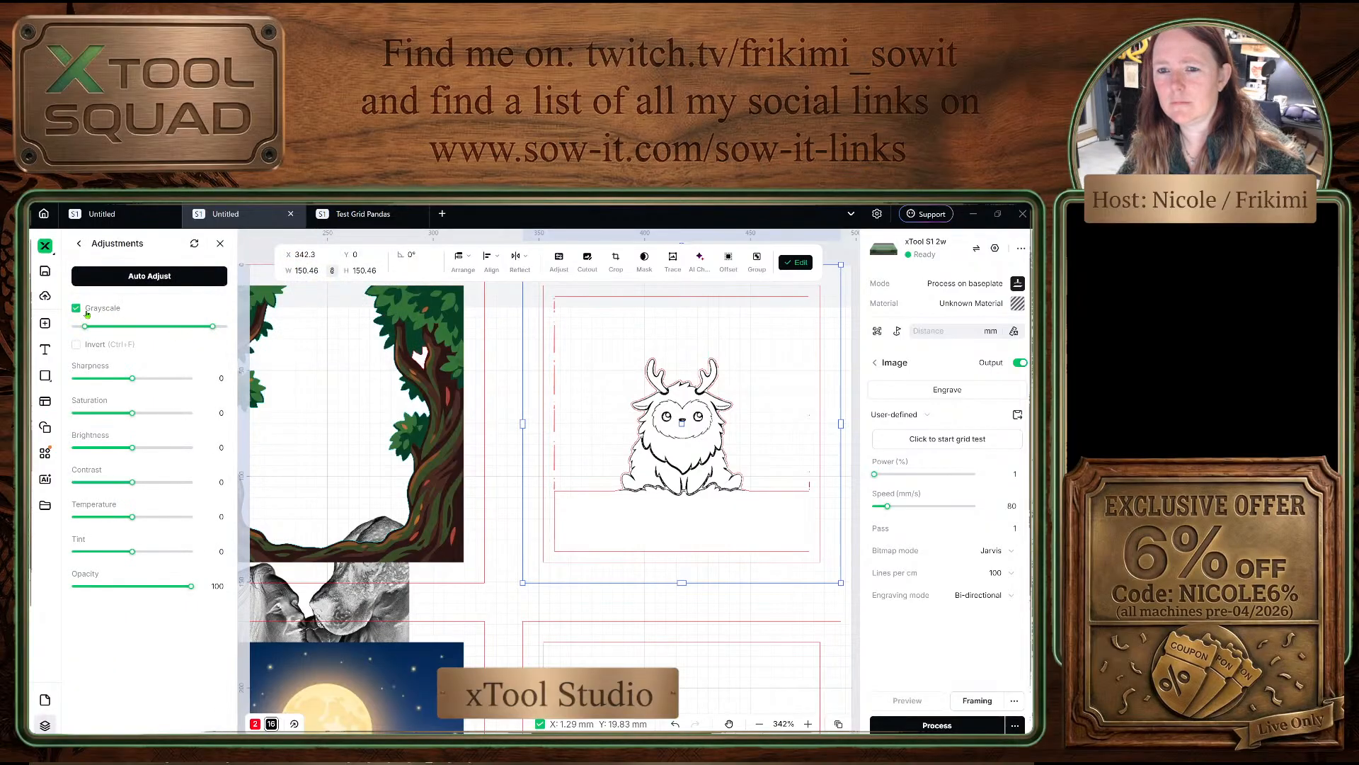
click(76, 309)
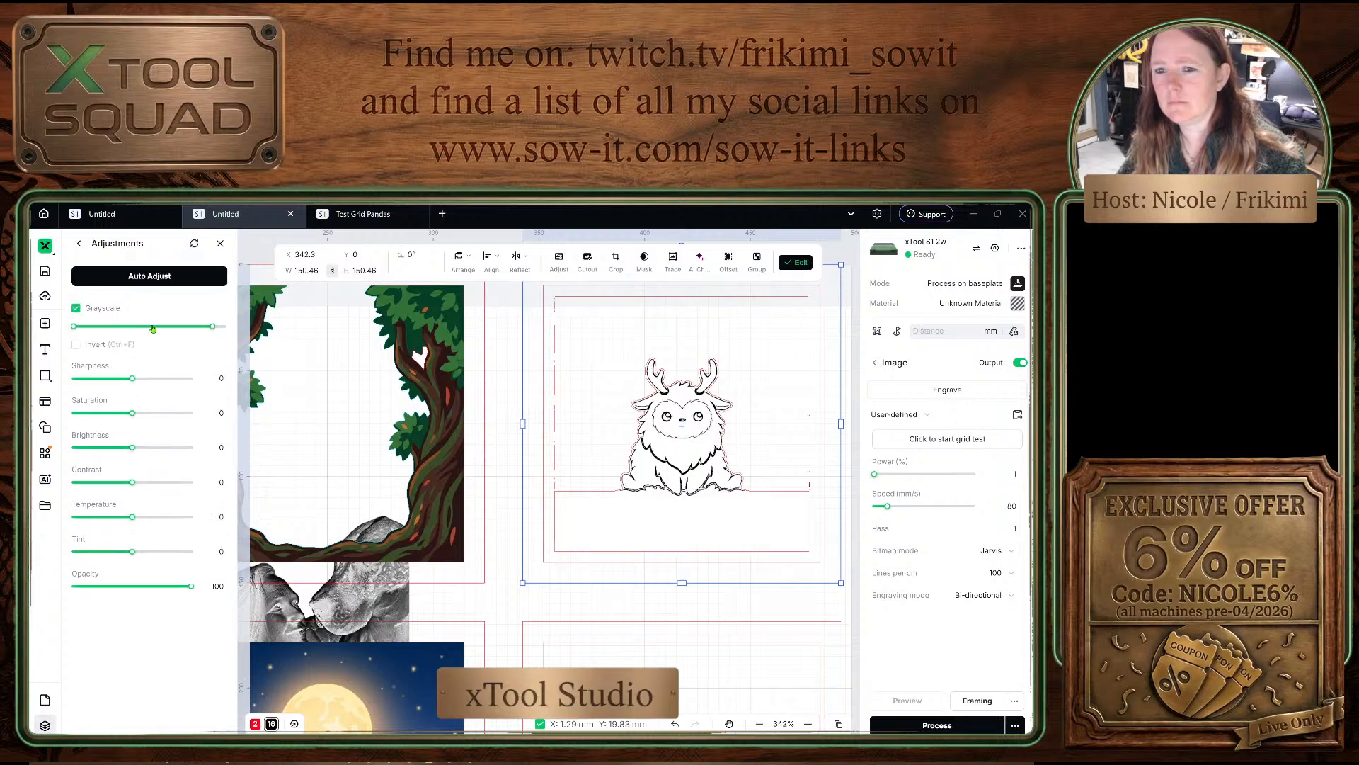
drag(212, 327, 227, 326)
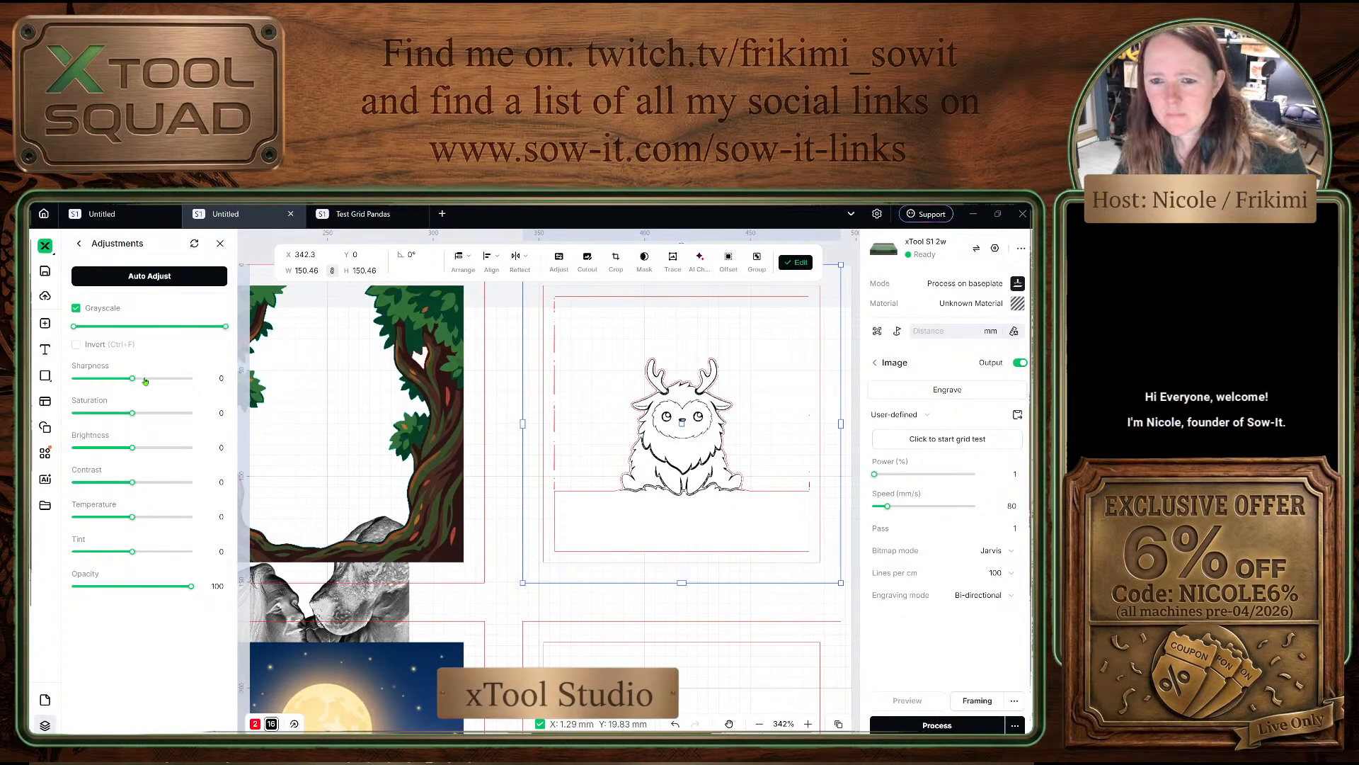
click(76, 308)
click(75, 309)
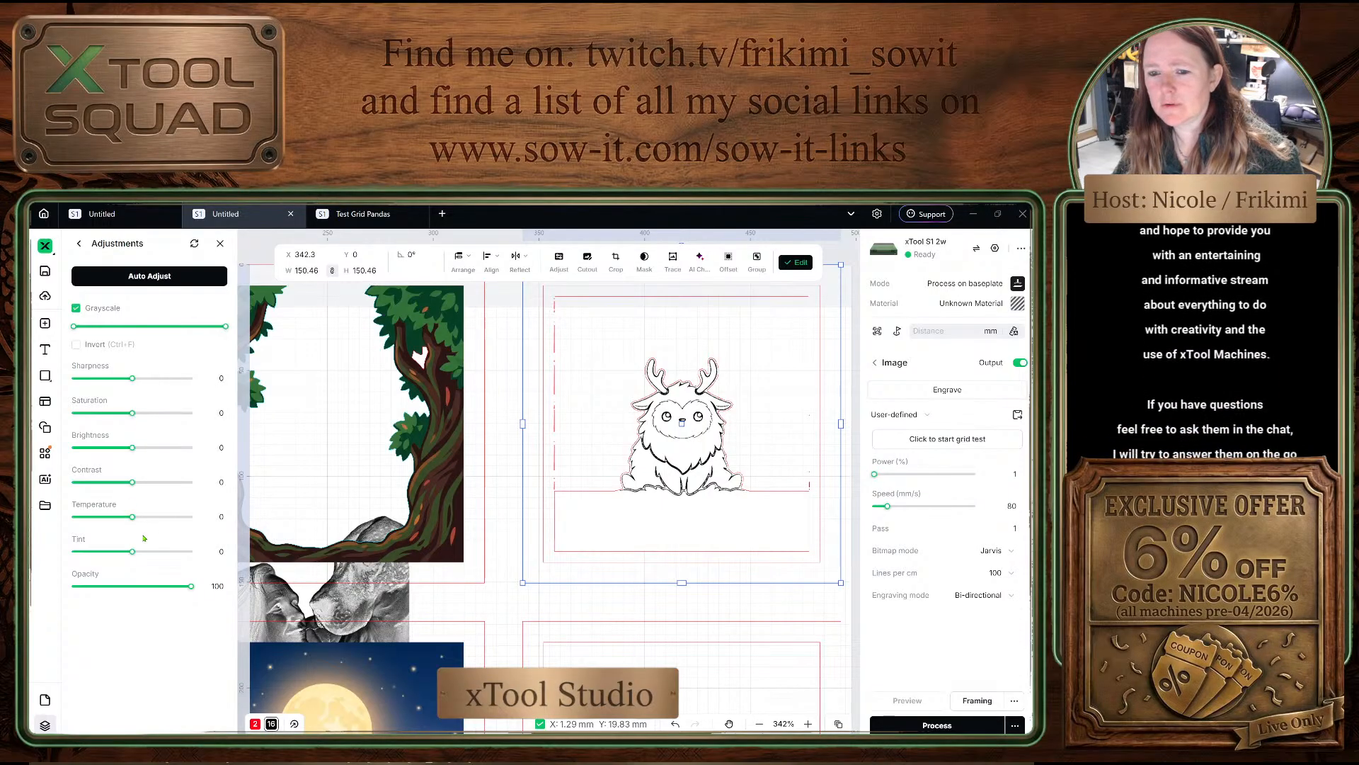
Step: Set the creature image's contrast to 4
mouse_move(131, 449)
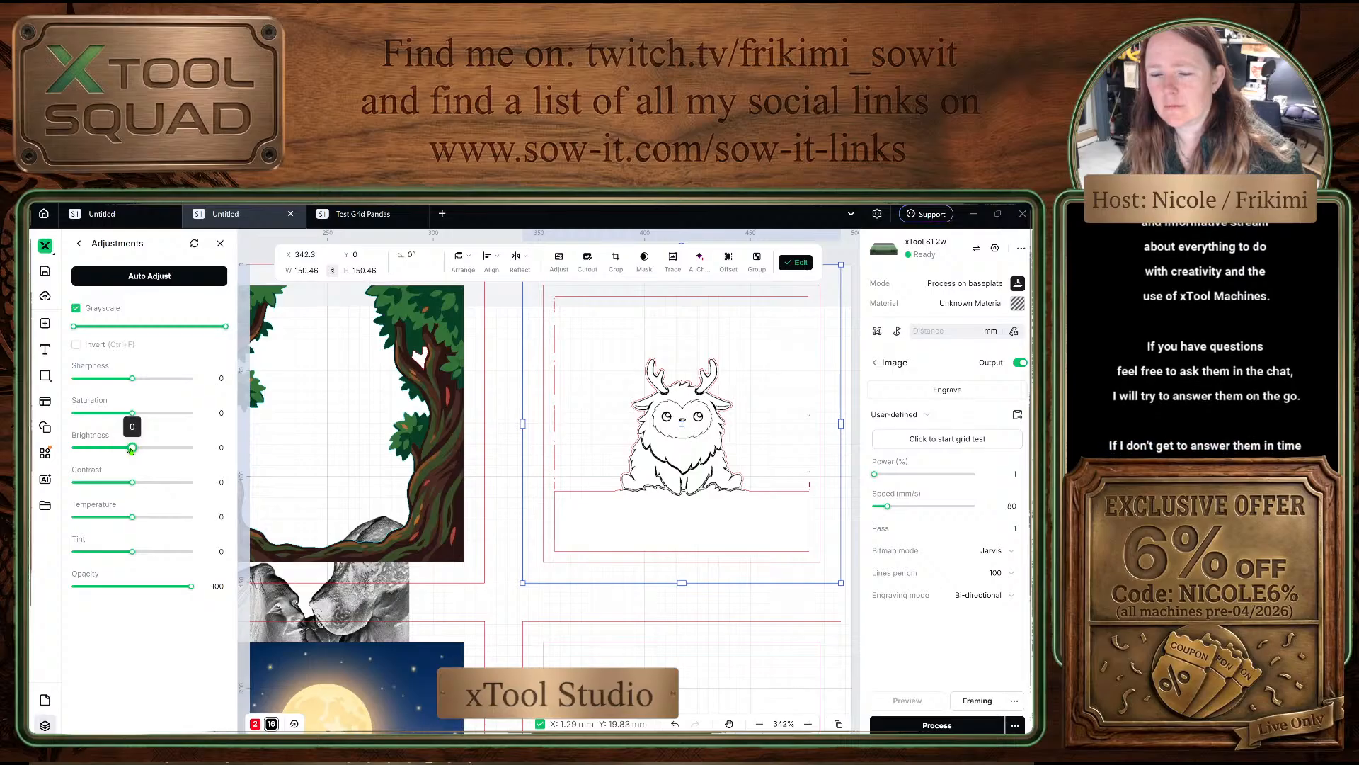
drag(131, 483, 138, 485)
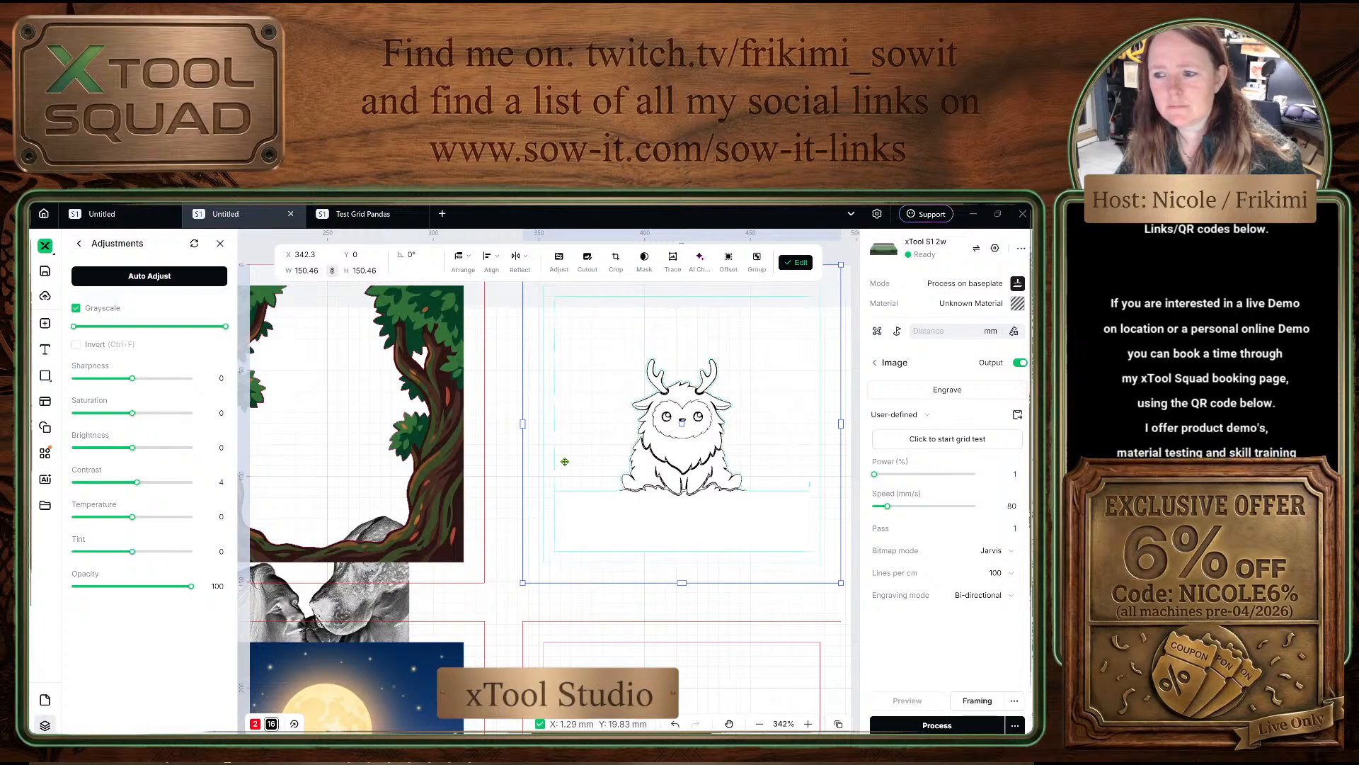
scroll(595, 476, down, 3)
scroll(596, 476, up, 5)
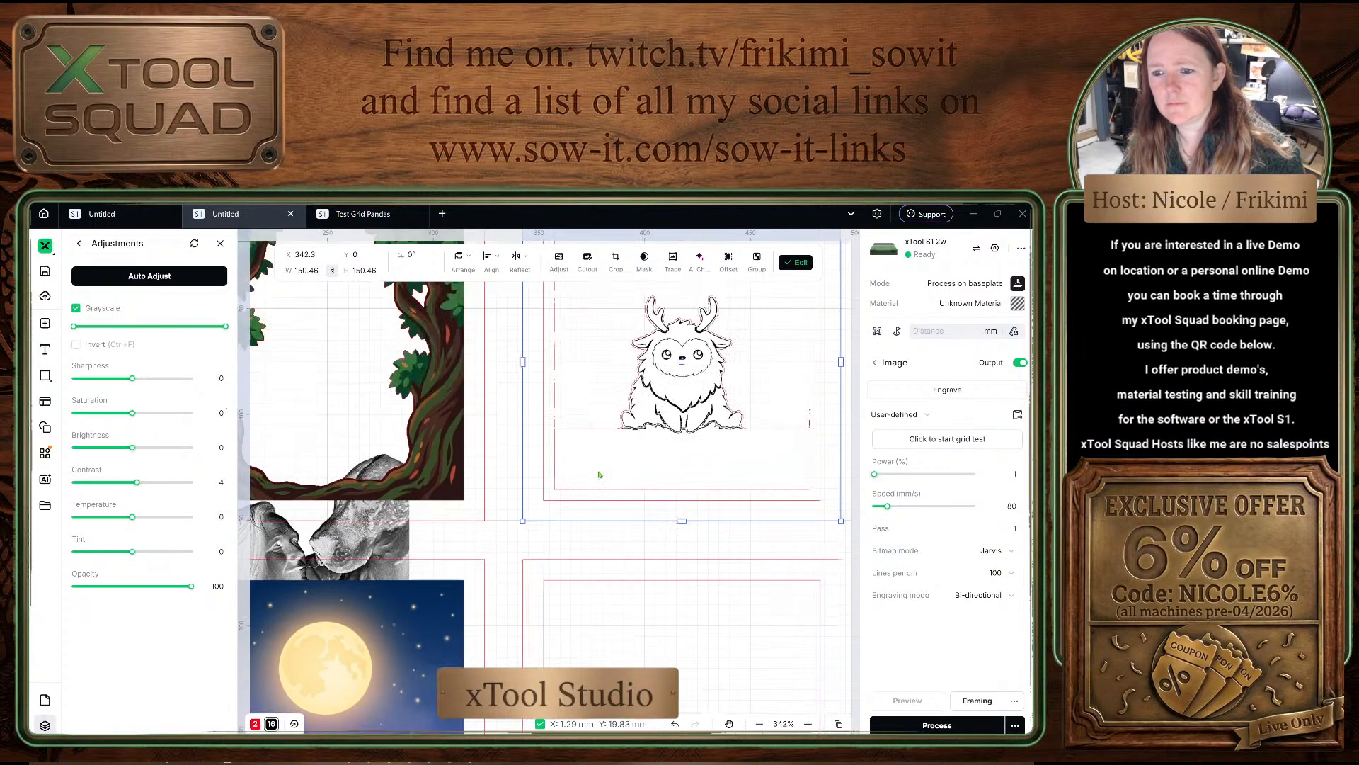
Step: Select the mushroom image inside the print group of studio-layer-4 and open its image editing options
click(464, 450)
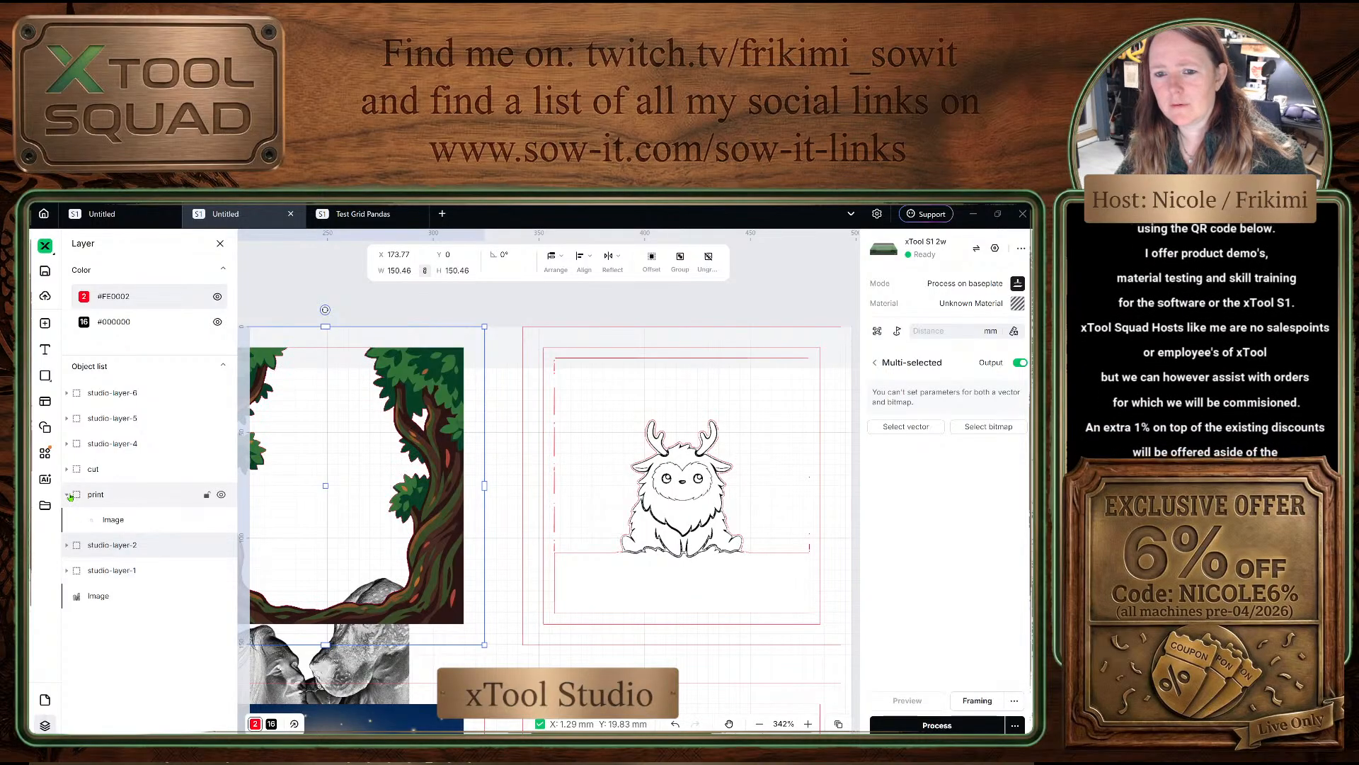
click(67, 444)
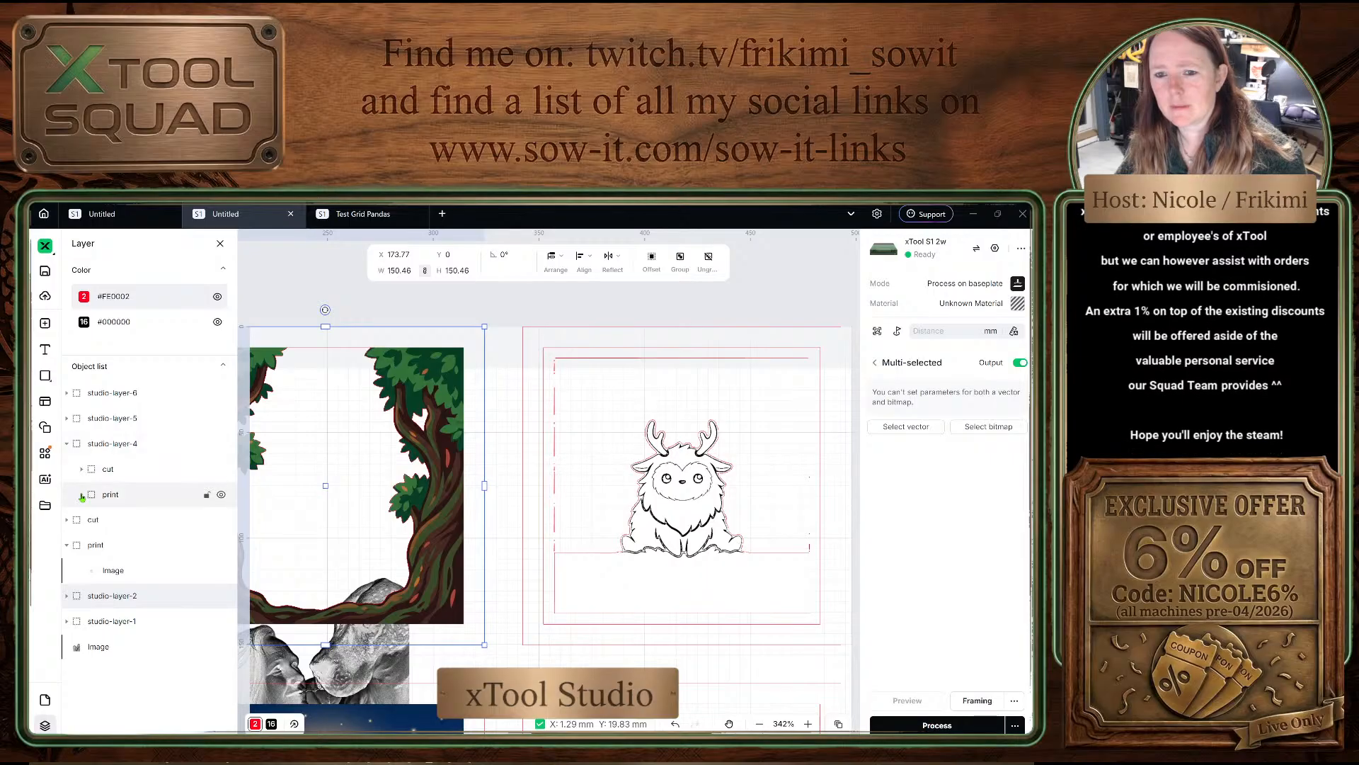
click(82, 497)
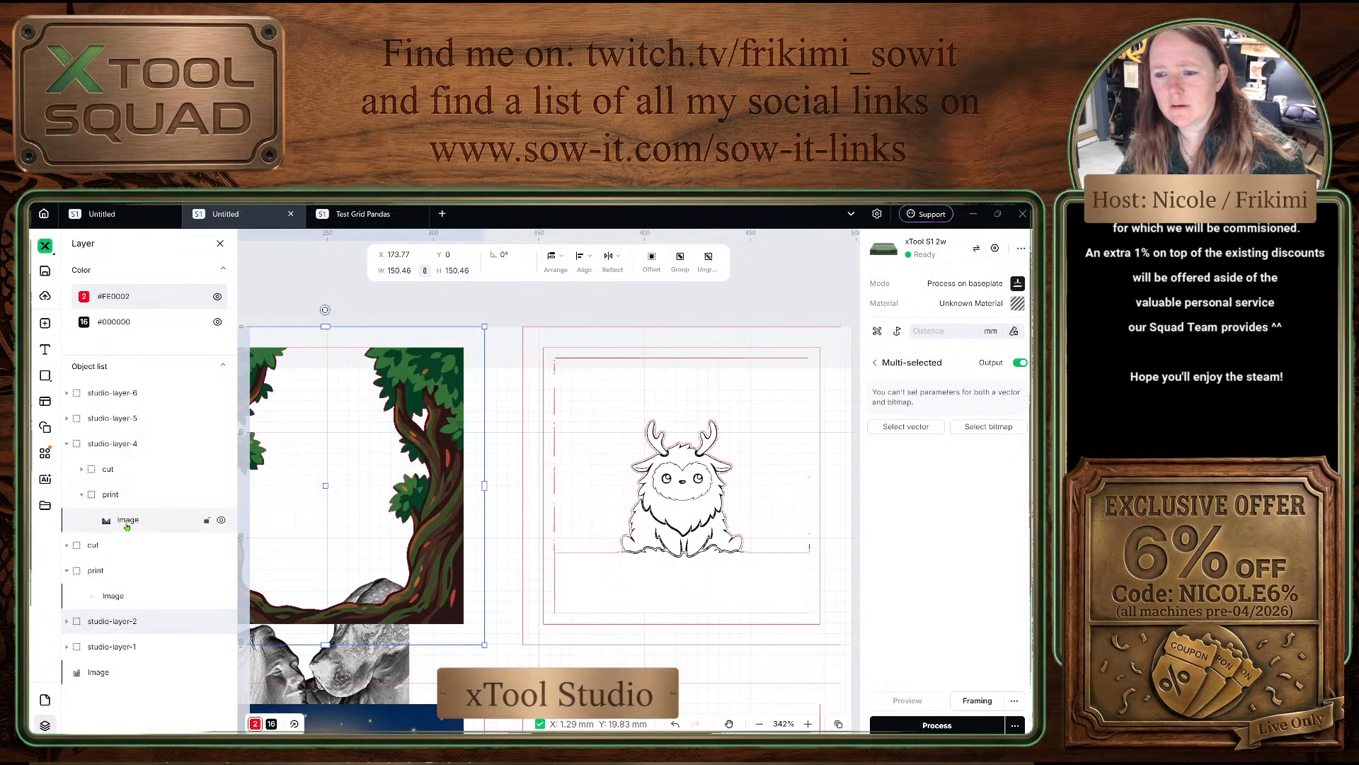
click(127, 522)
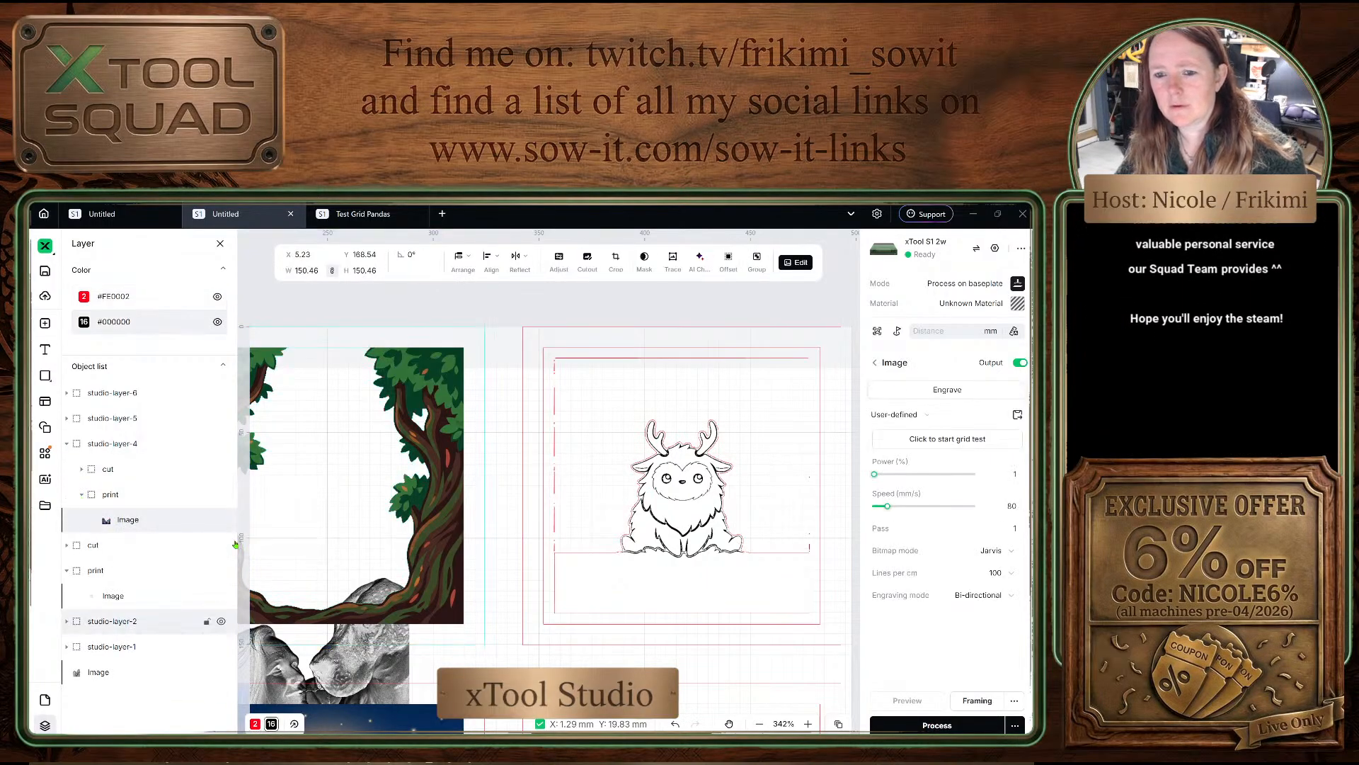
scroll(264, 602, down, 4)
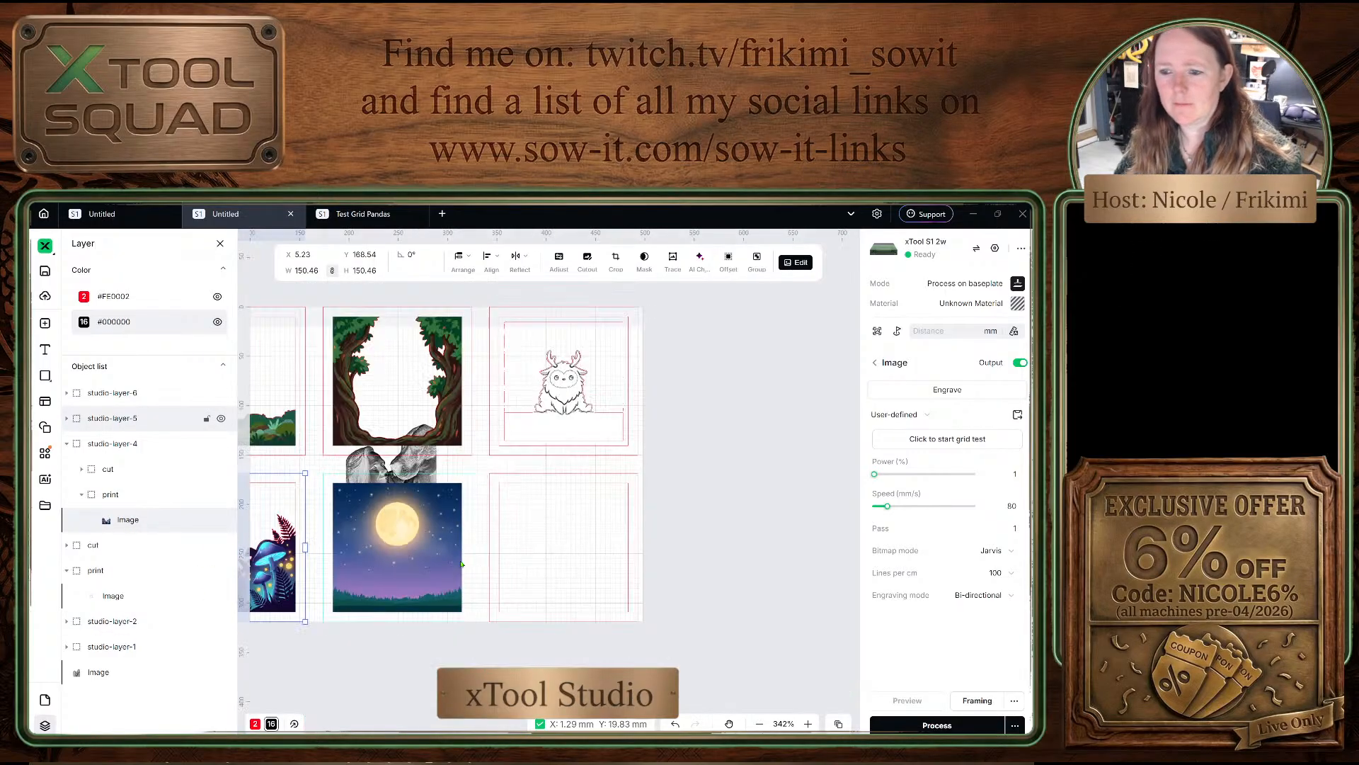
ctrl+scroll(437, 565, down, 4)
scroll(319, 571, up, 5)
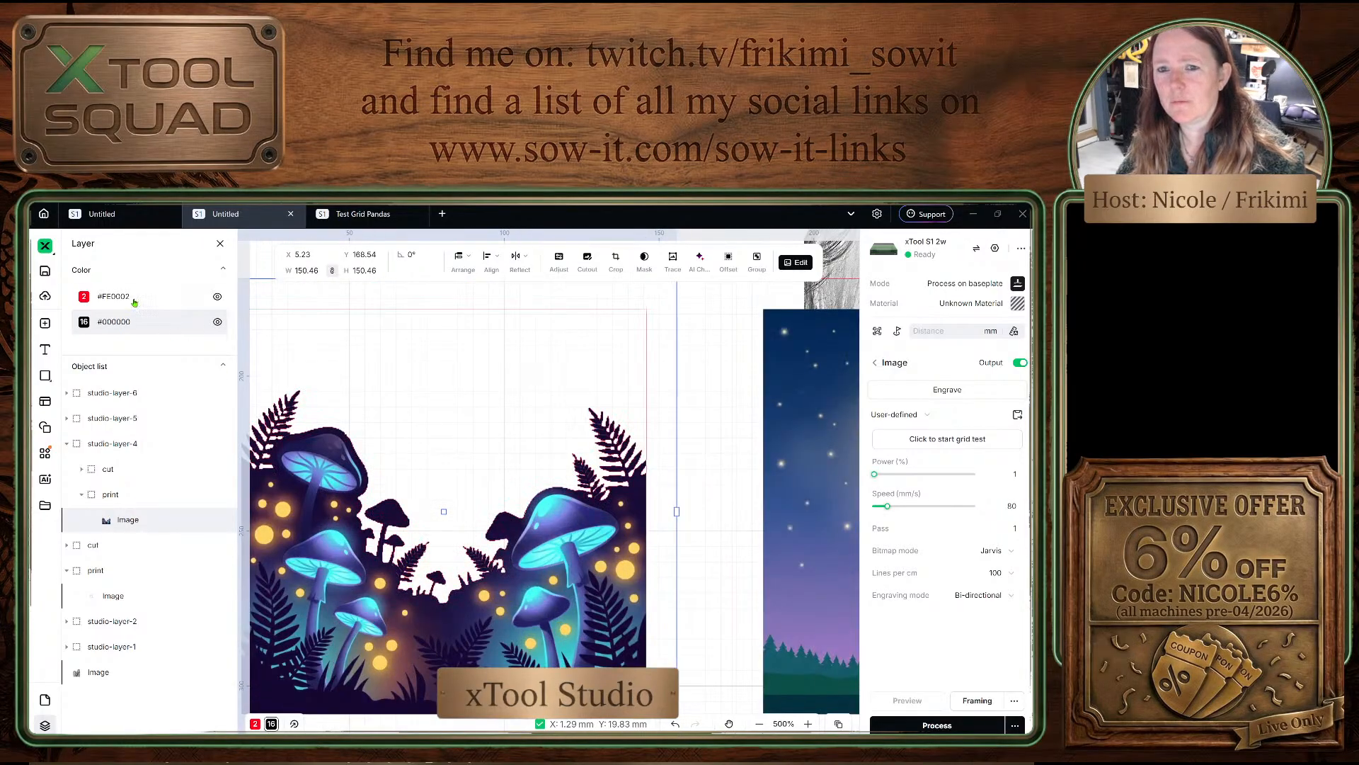
click(796, 262)
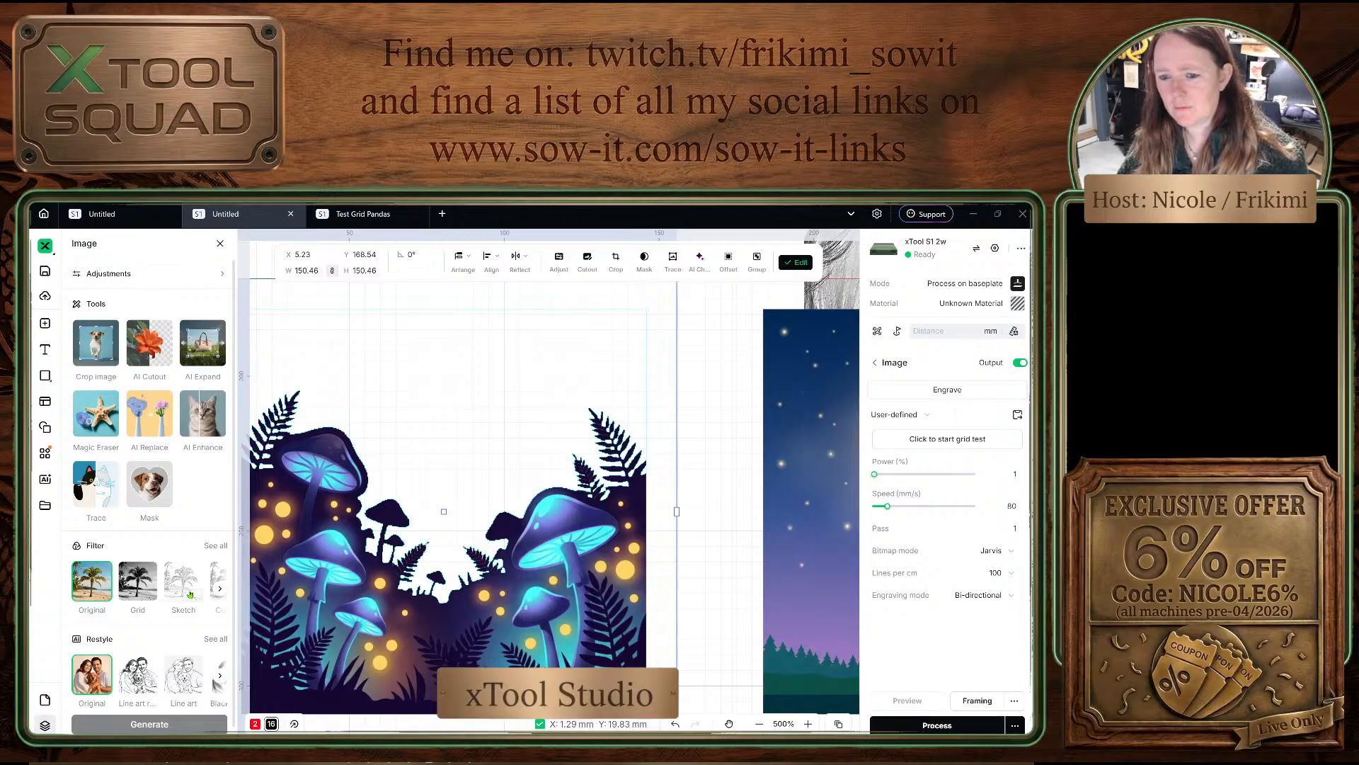
Step: Compare the Sketch, Comic 1 and Comic 2 filters on the mushroom image and keep Comic 2
click(190, 595)
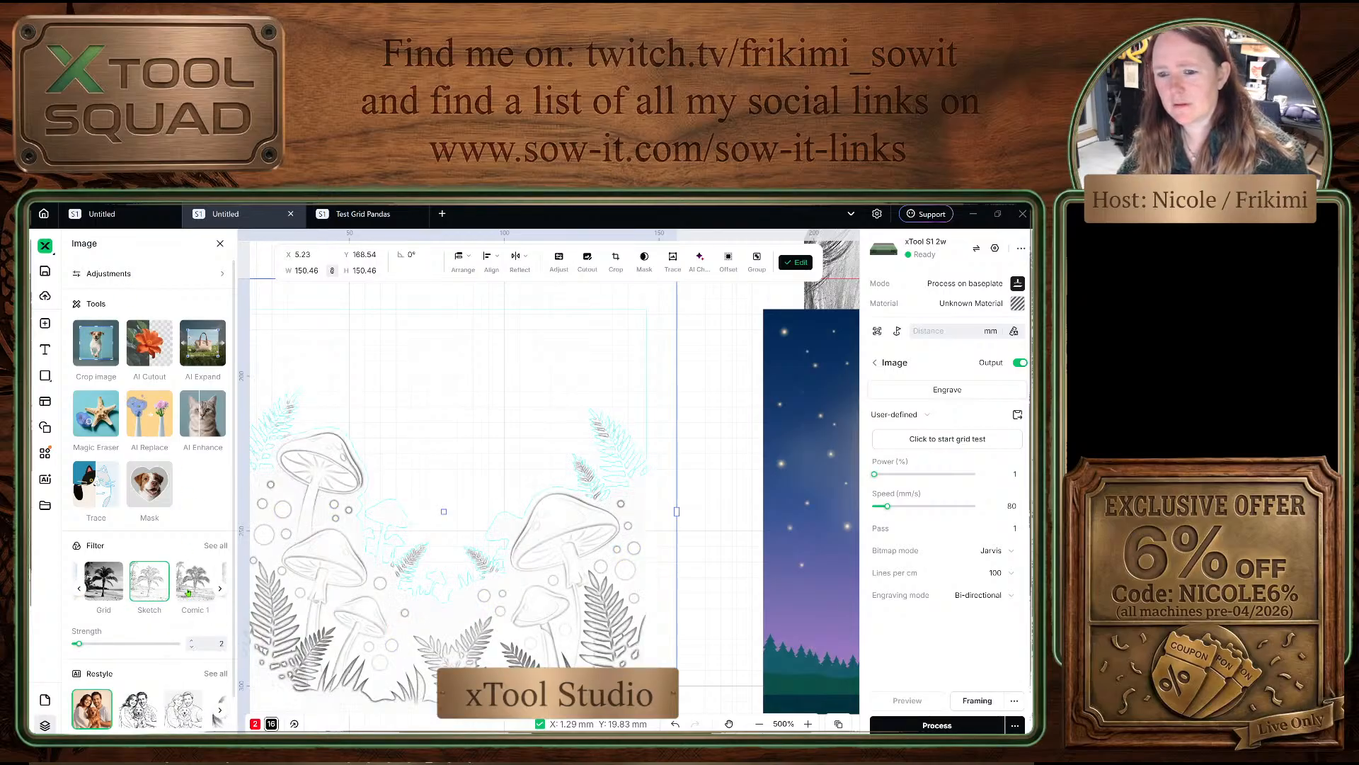
click(188, 593)
click(195, 594)
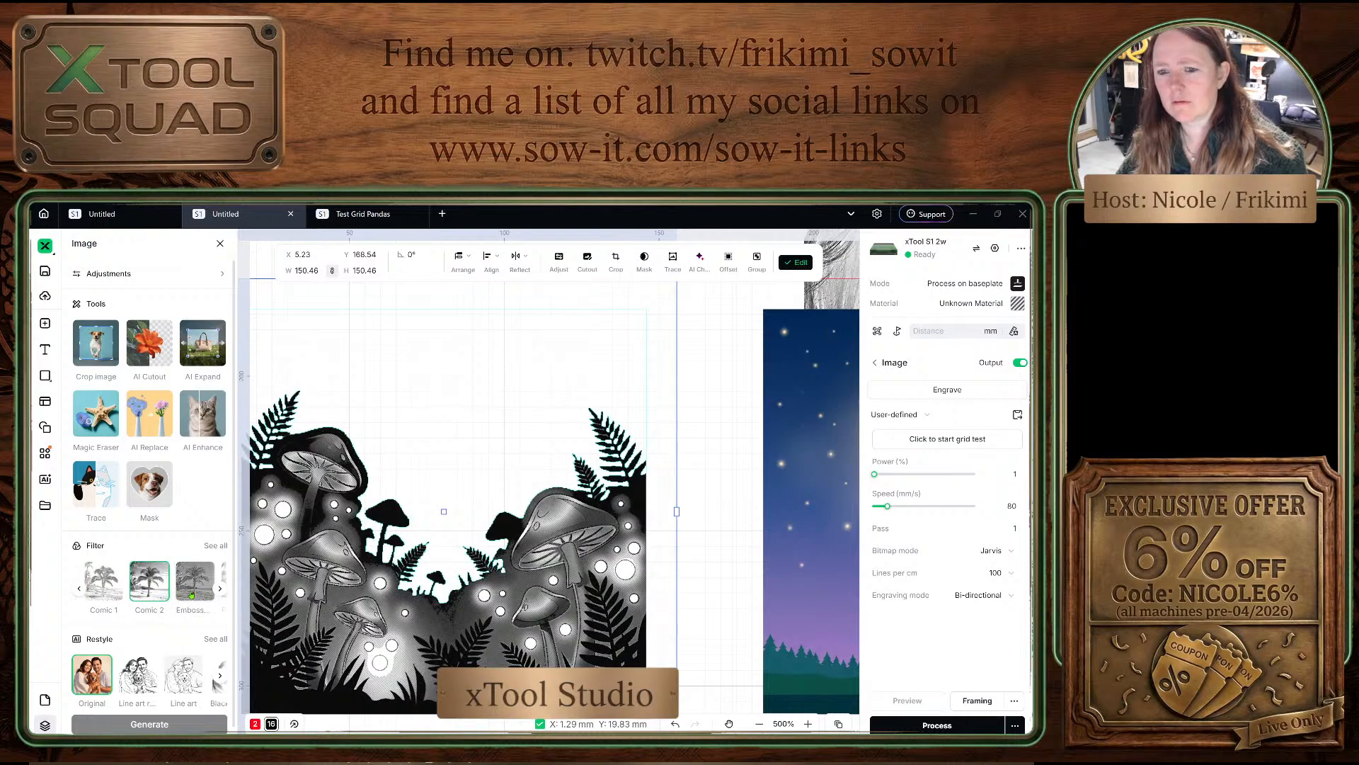
click(97, 586)
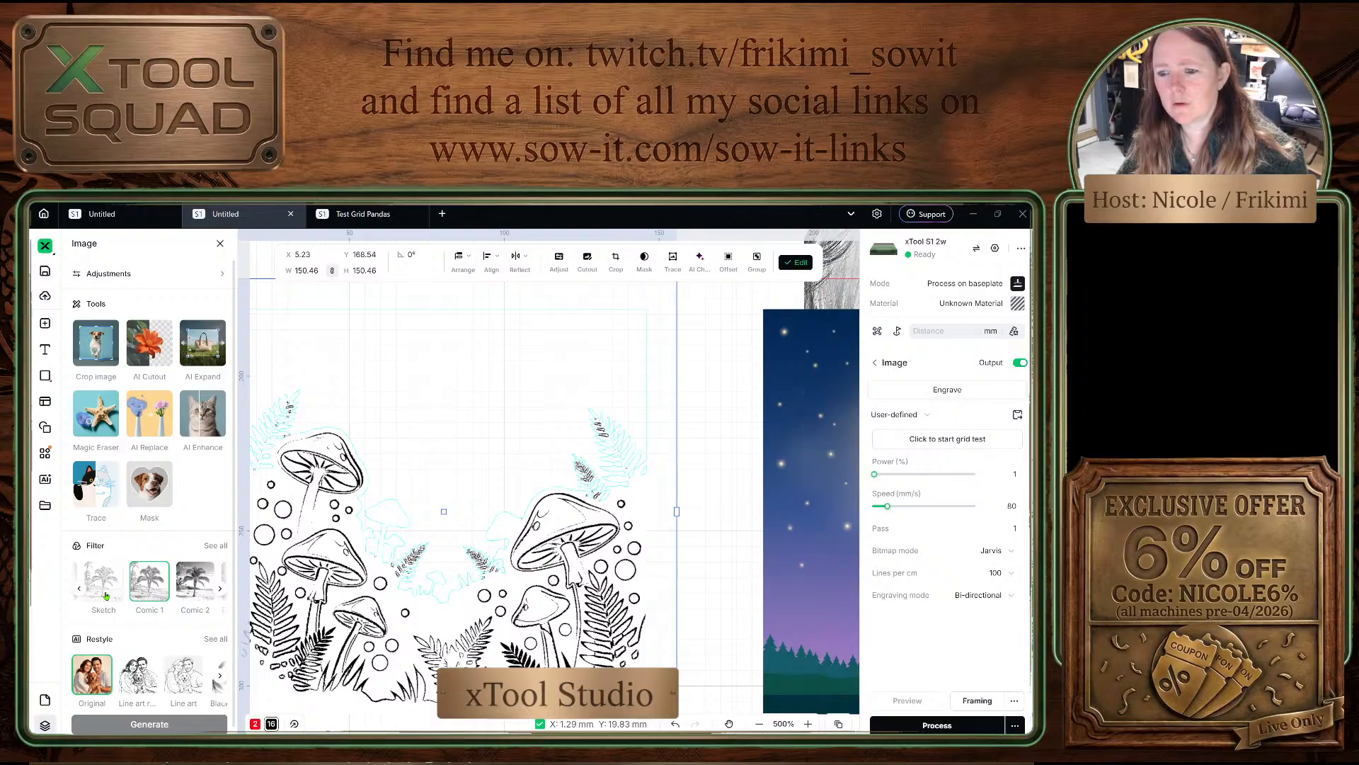
click(183, 597)
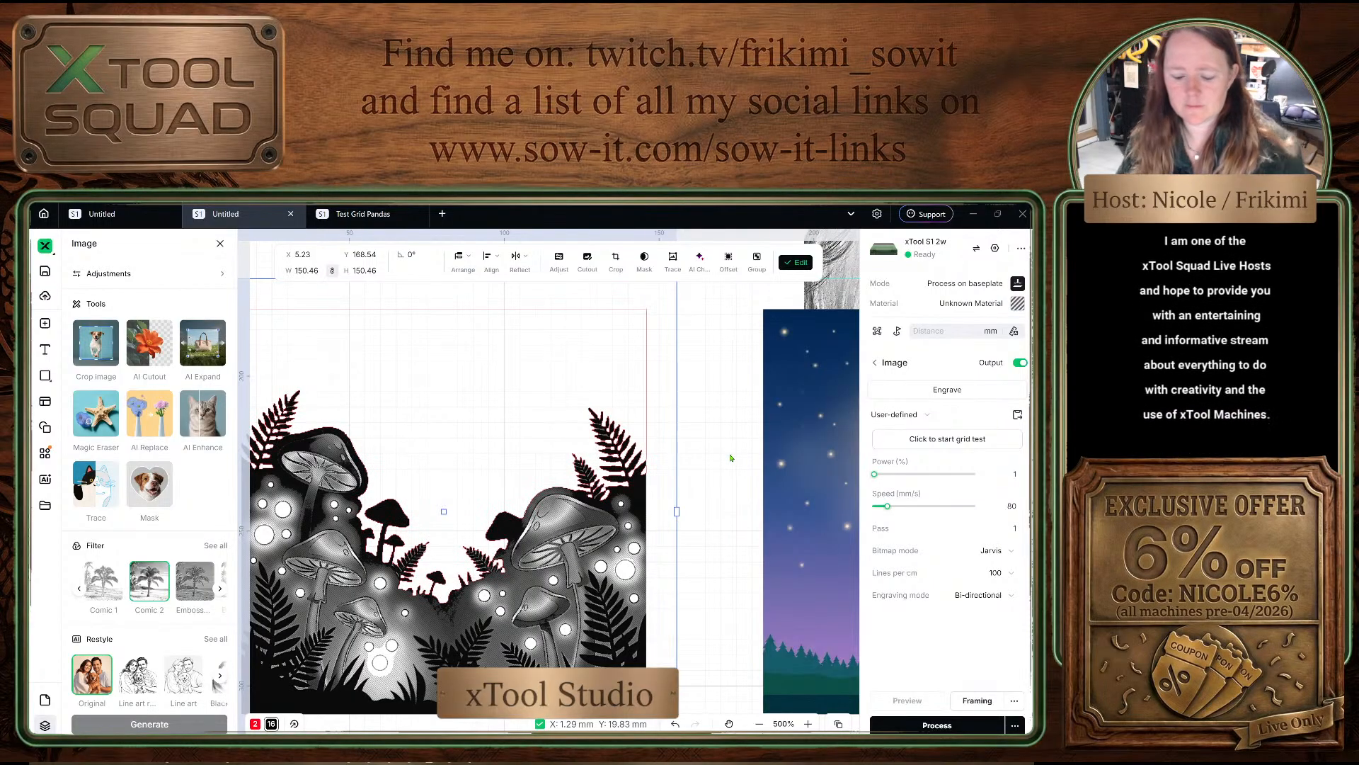
Step: Select the creature image in its print group, apply the Comic 2 filter and check its shading up close
click(45, 725)
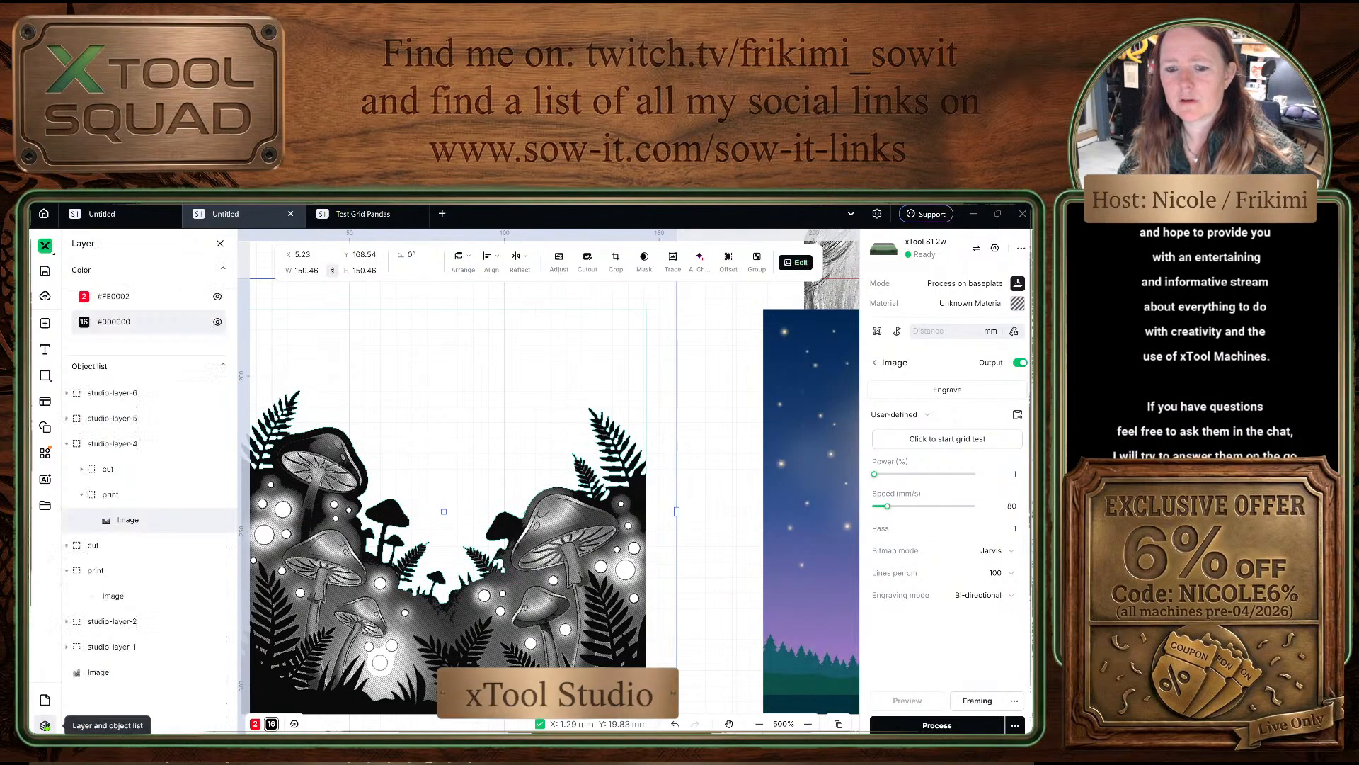
click(121, 601)
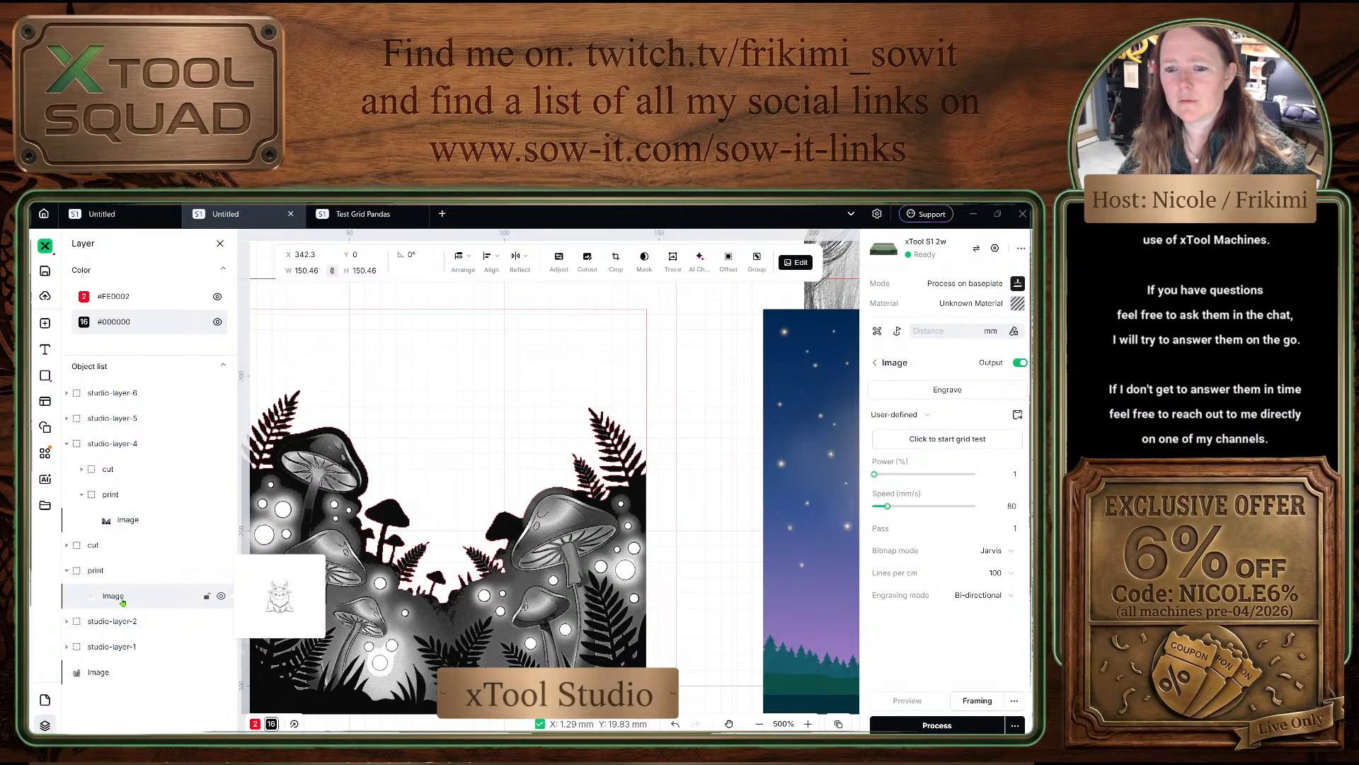
ctrl+scroll(703, 492, down, 10)
scroll(703, 492, right, 3)
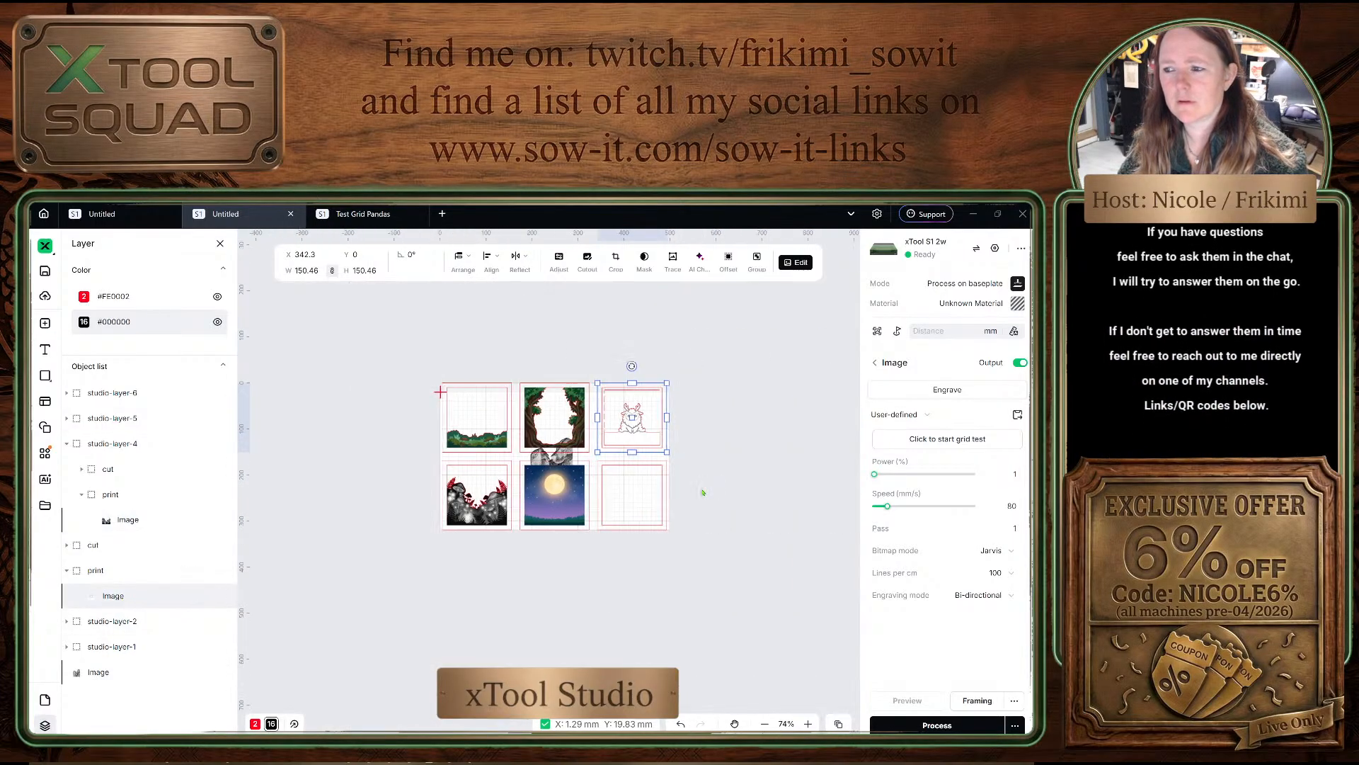
ctrl+scroll(670, 389, up, 6)
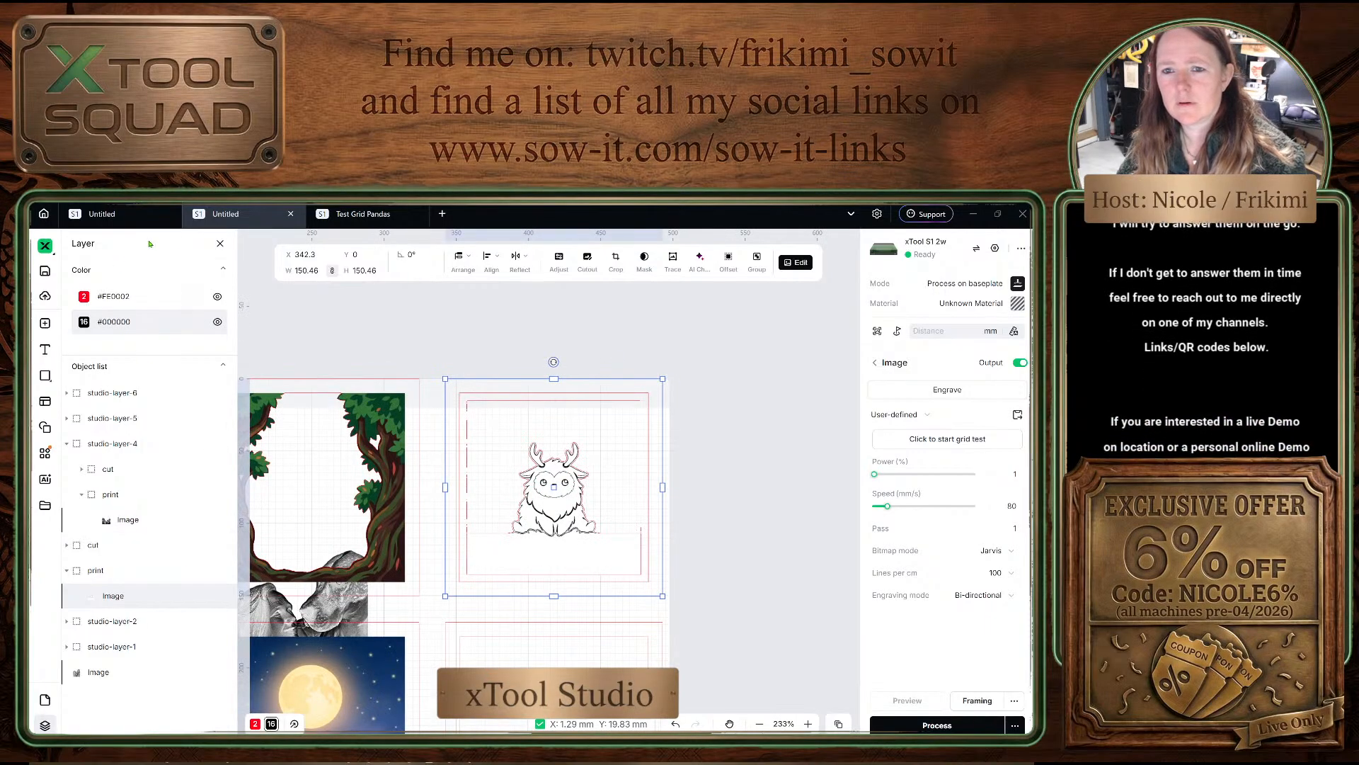
click(220, 244)
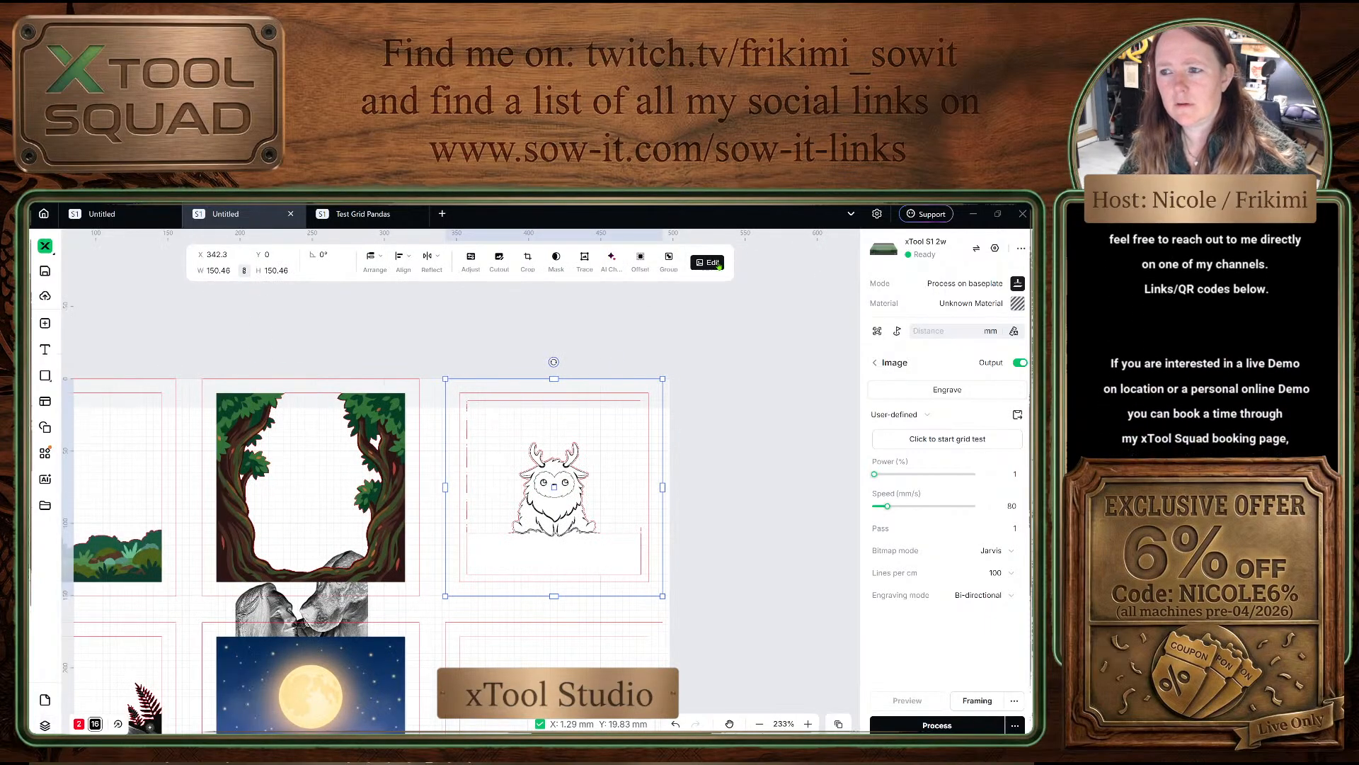
click(189, 579)
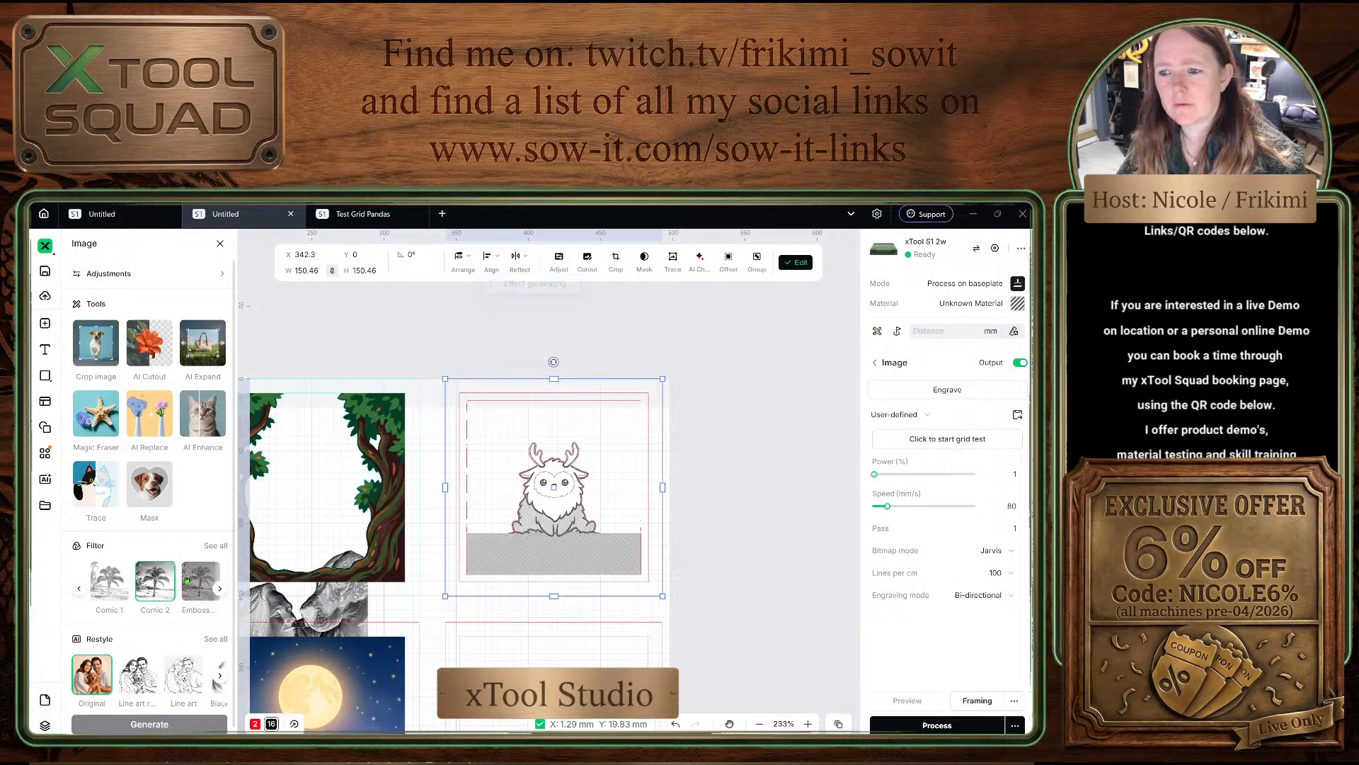
scroll(626, 528, up, 3)
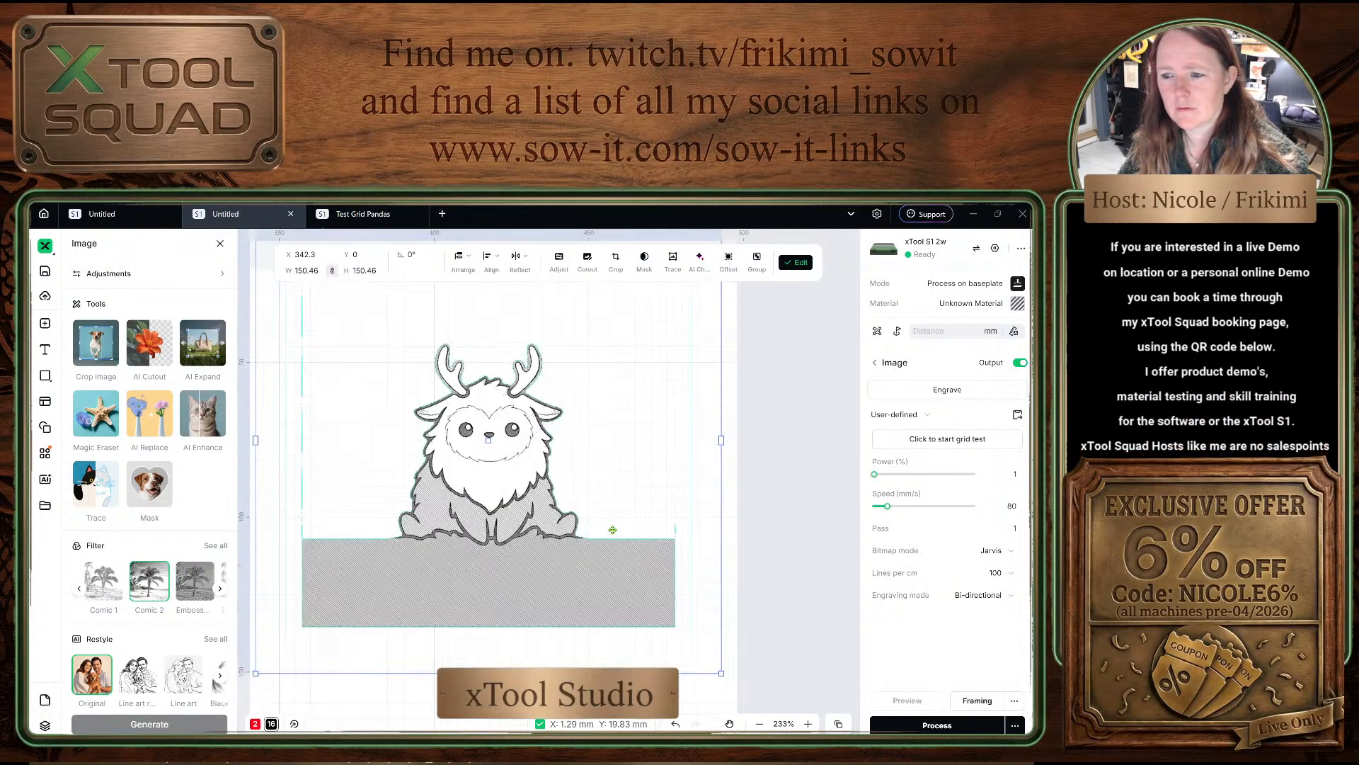
scroll(614, 531, up, 3)
scroll(613, 530, down, 5)
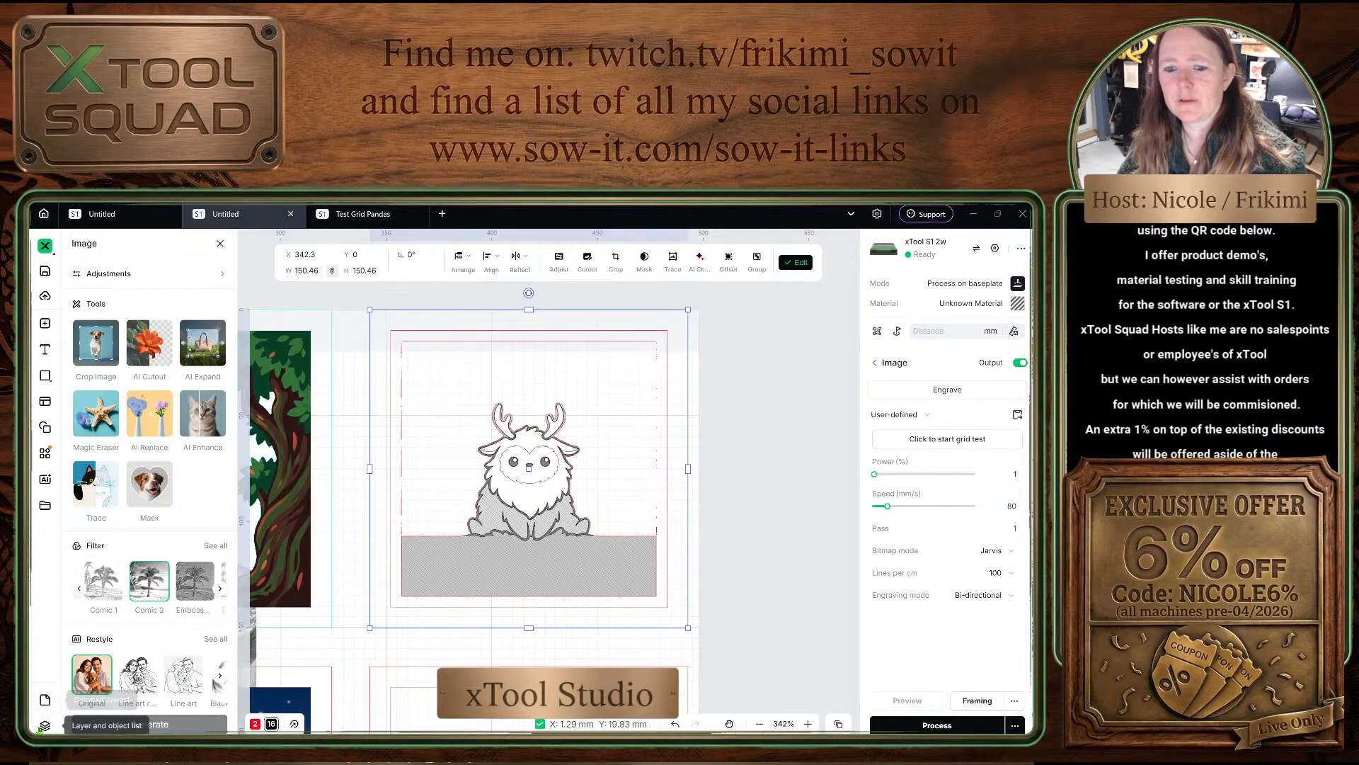
Step: Select the moon image inside the print group of studio-layer-5 and open its image editing options
click(45, 723)
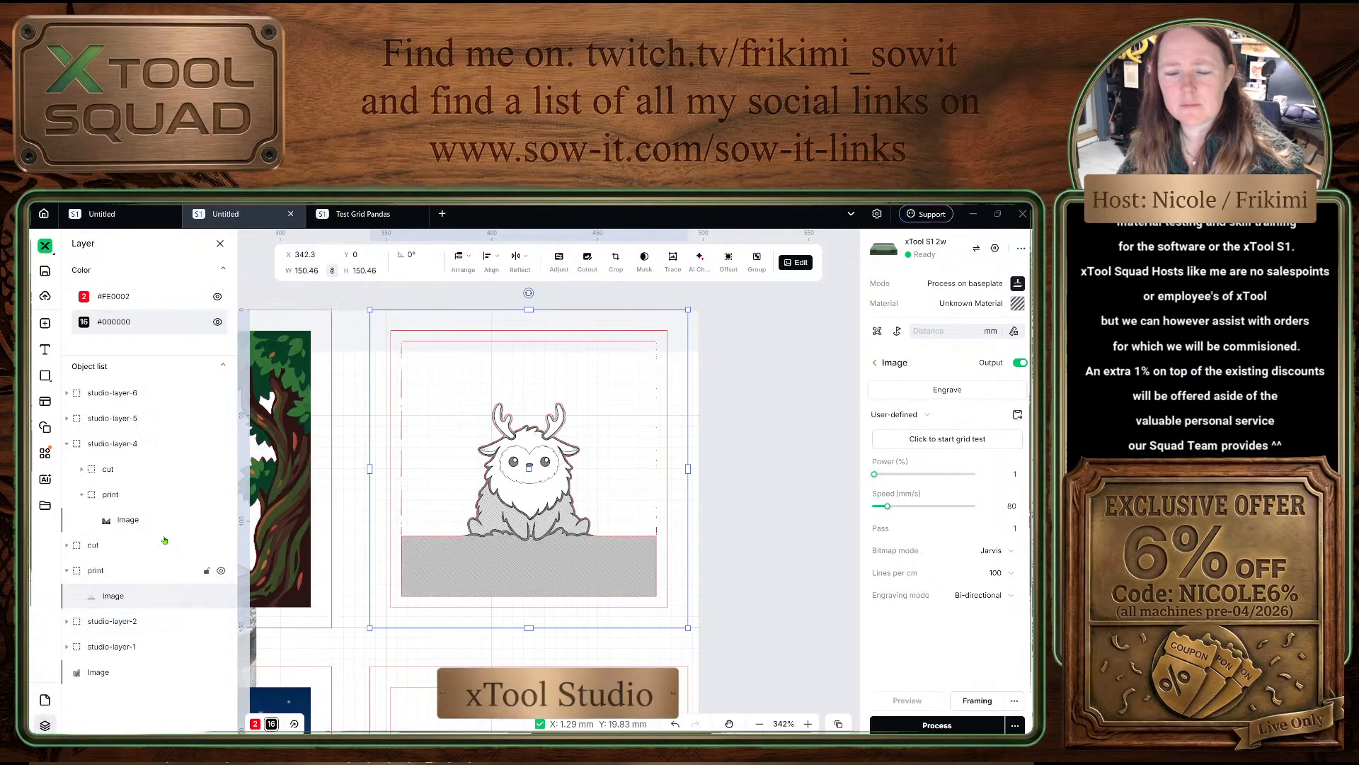
click(66, 418)
click(81, 469)
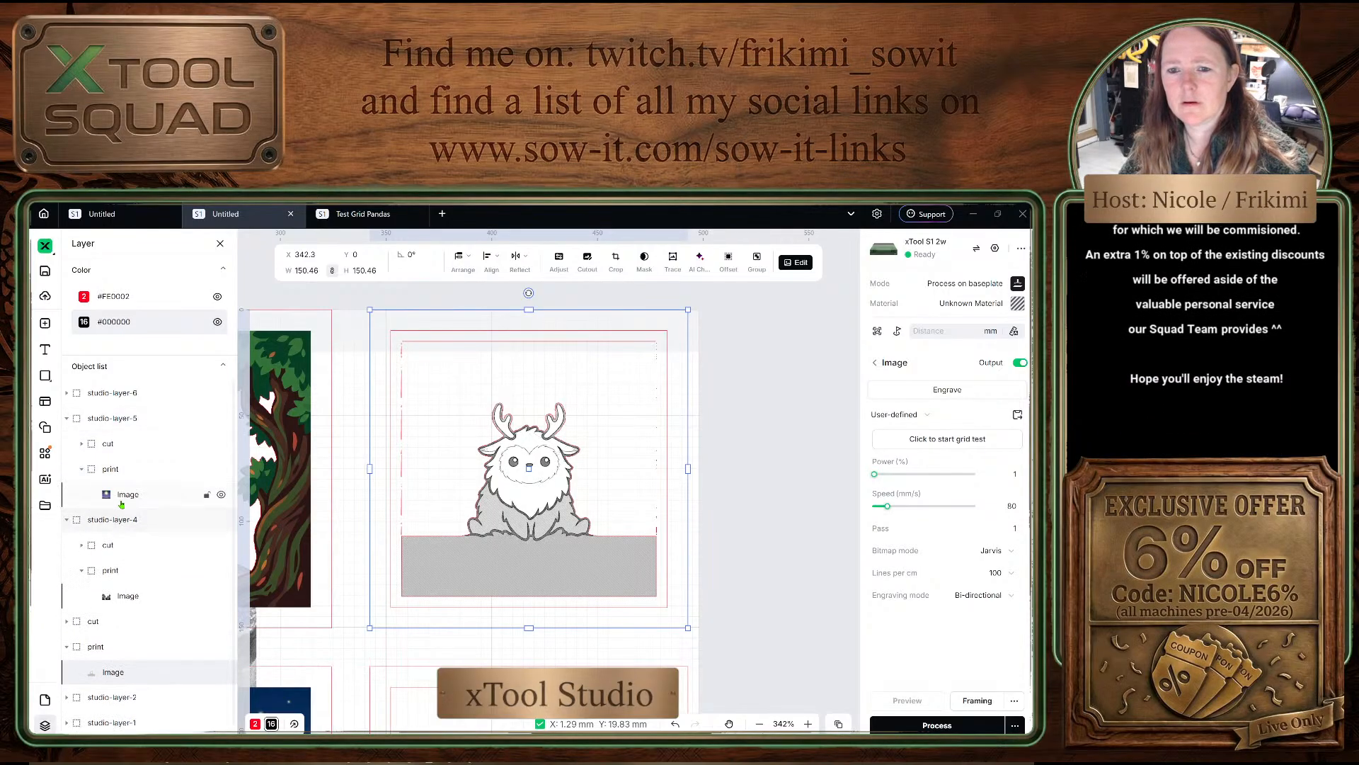
click(128, 495)
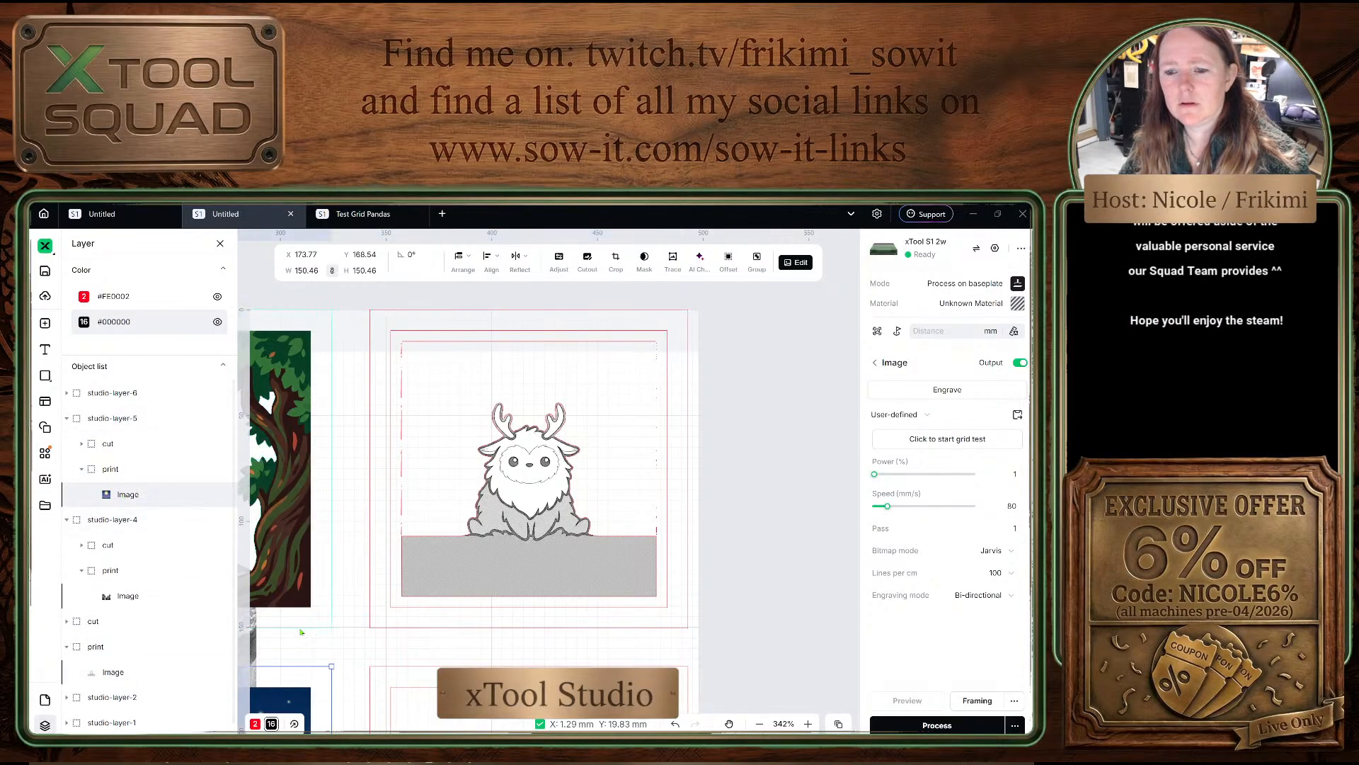
scroll(377, 588, down, 4)
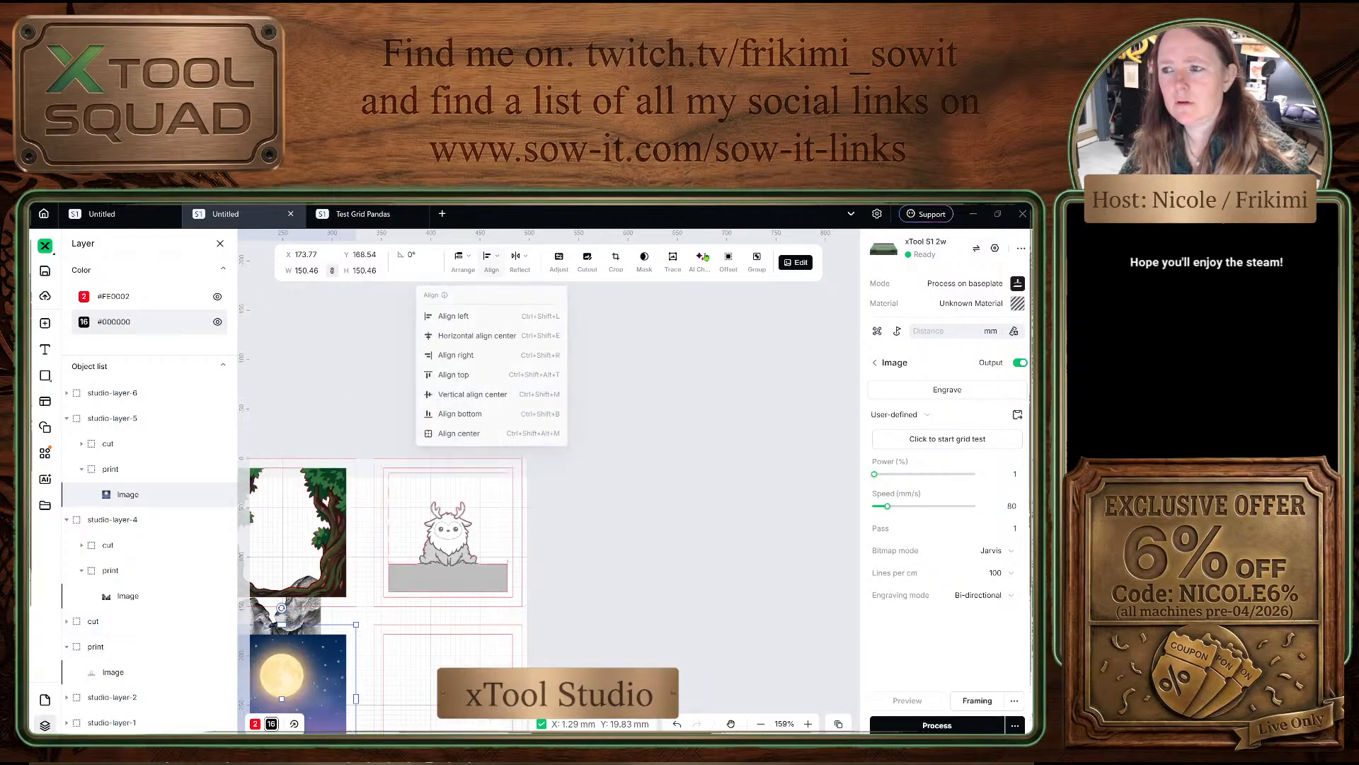
click(796, 262)
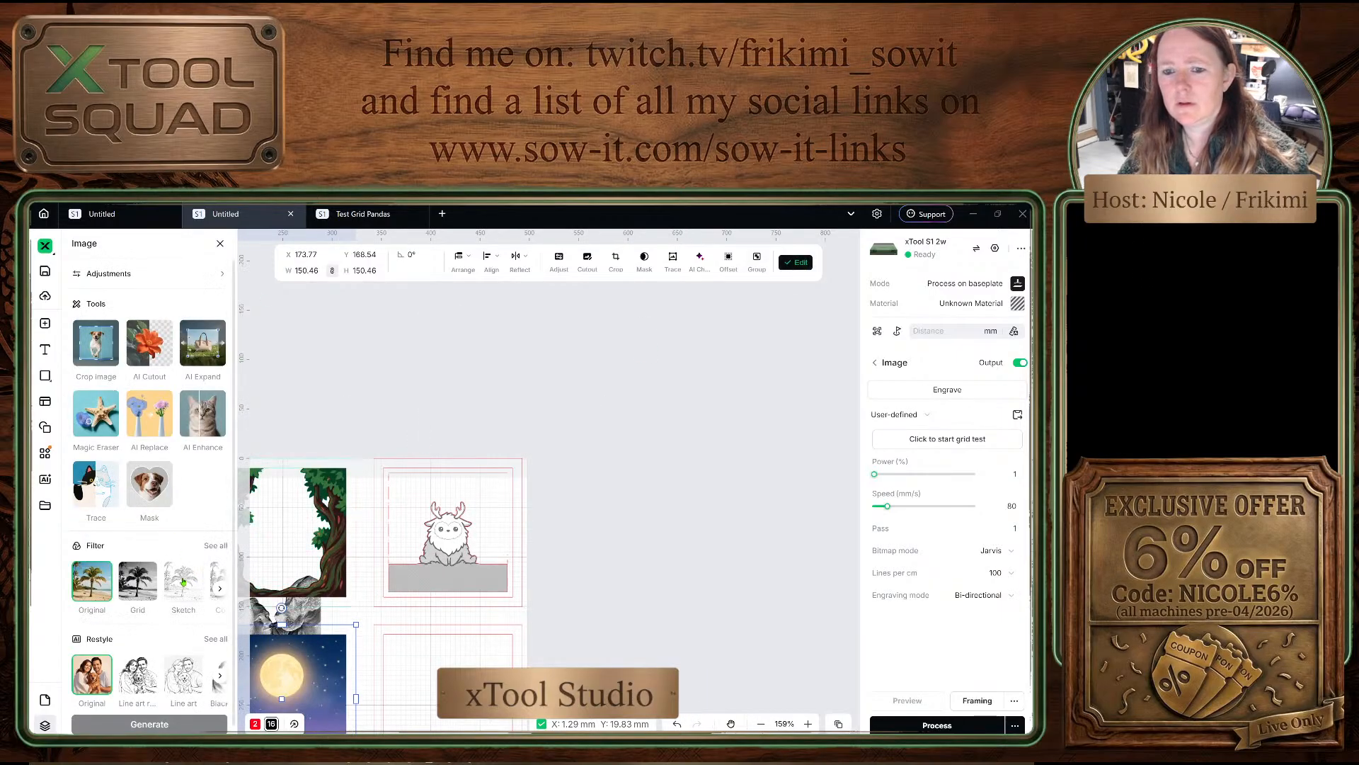
Step: Apply the Comic 2 filter to the moon image and check how it looks on the canvas
click(218, 588)
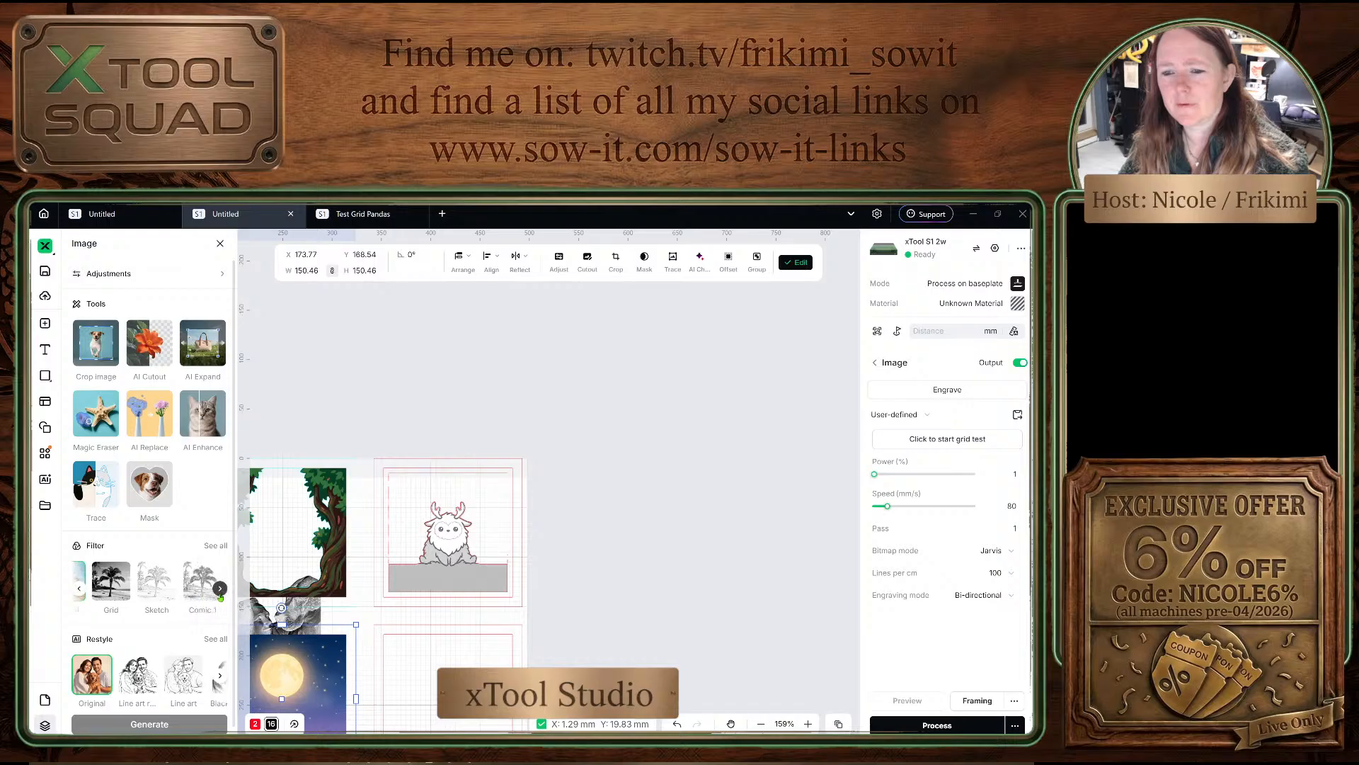
click(127, 581)
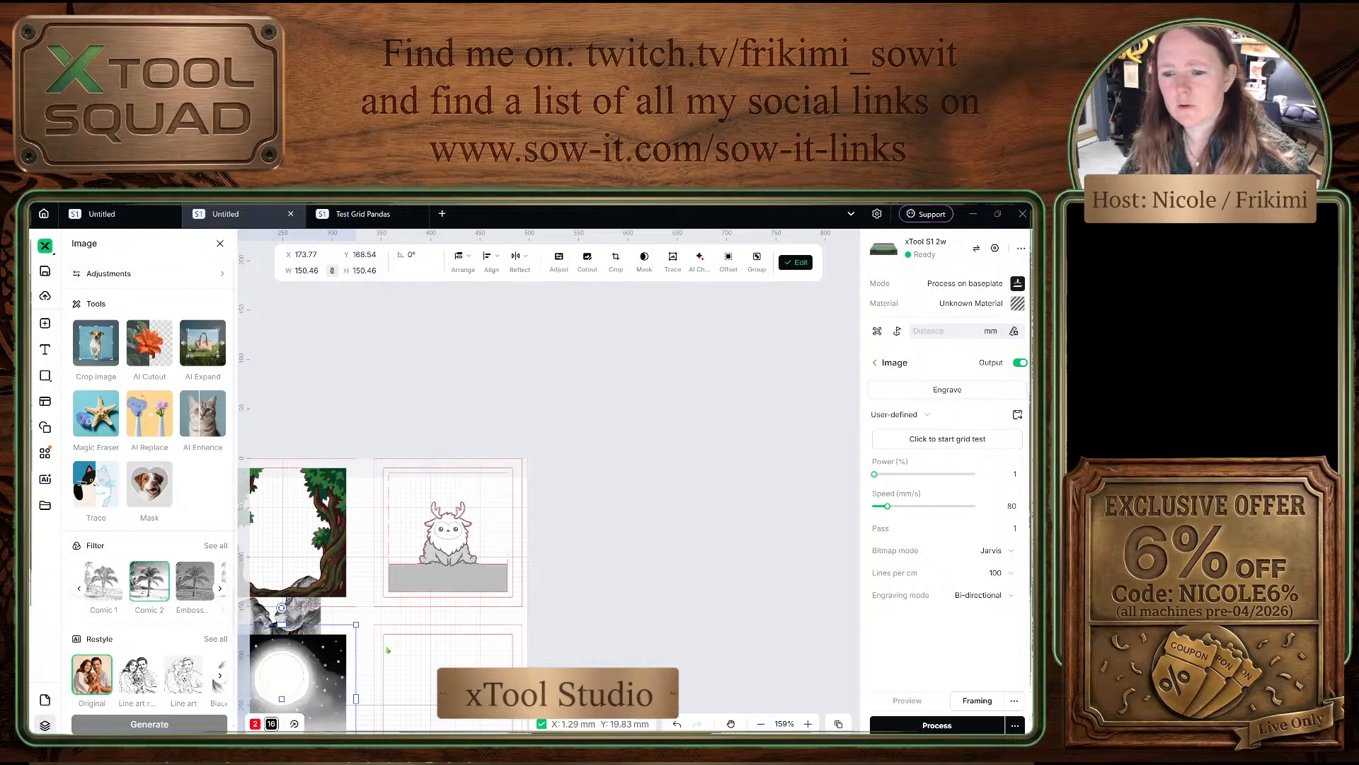
scroll(302, 708, down, 5)
scroll(303, 710, up, 6)
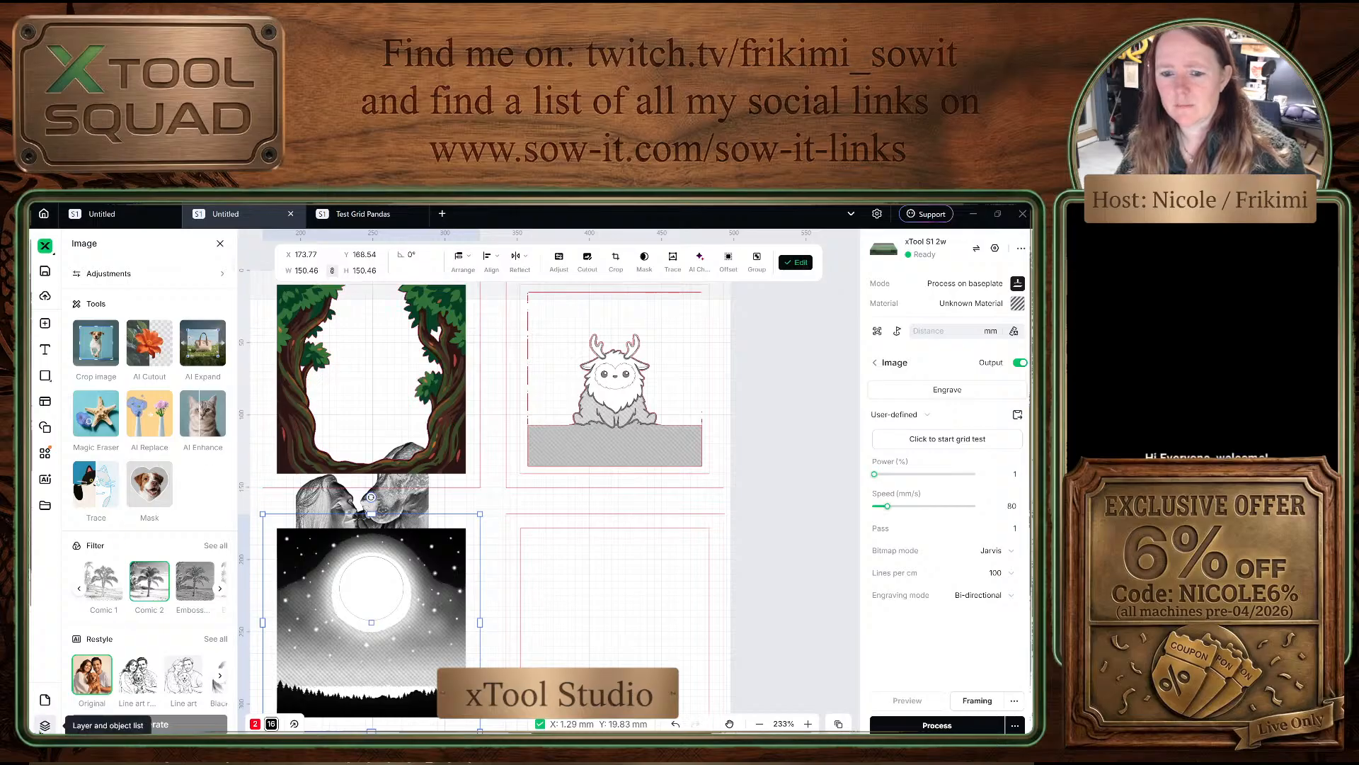
Step: Expand studio-layer-6 and its cut group to check whether the layer holds an image
click(45, 725)
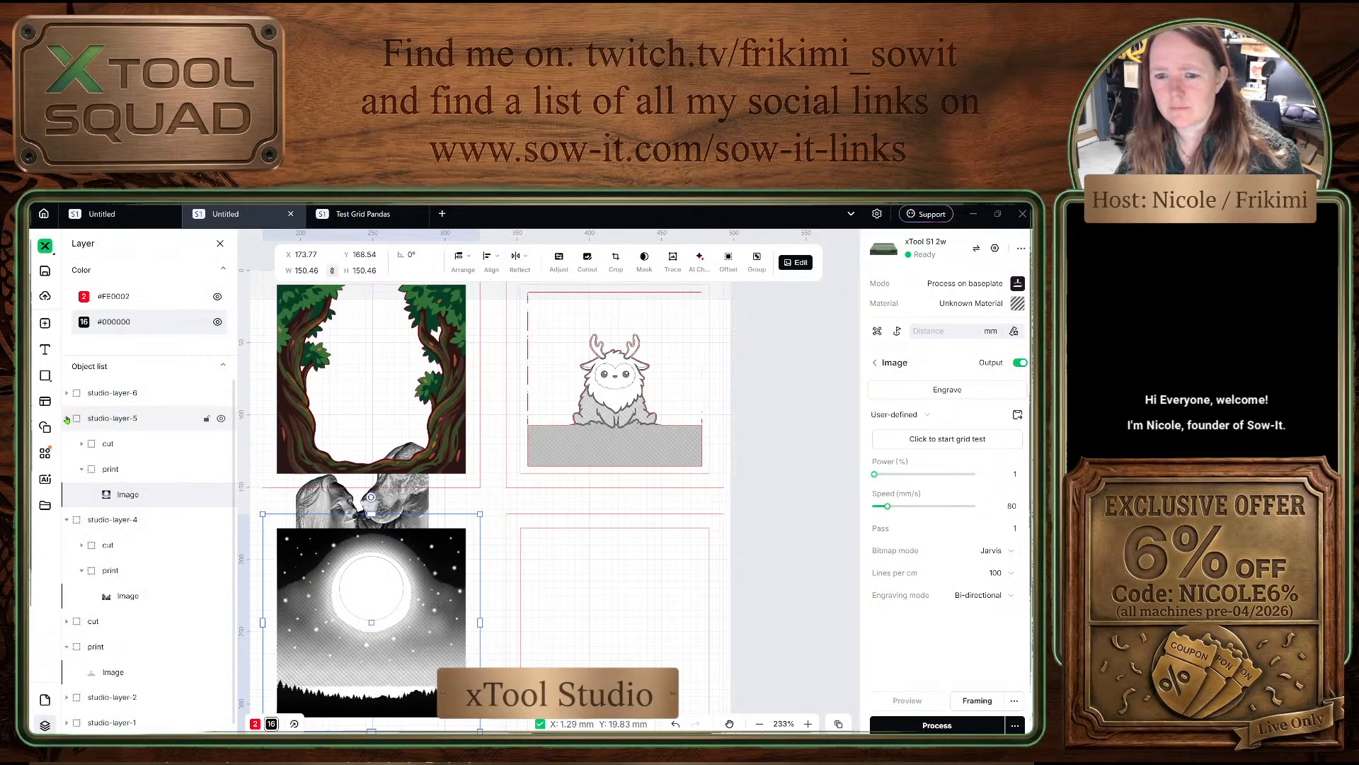
click(67, 393)
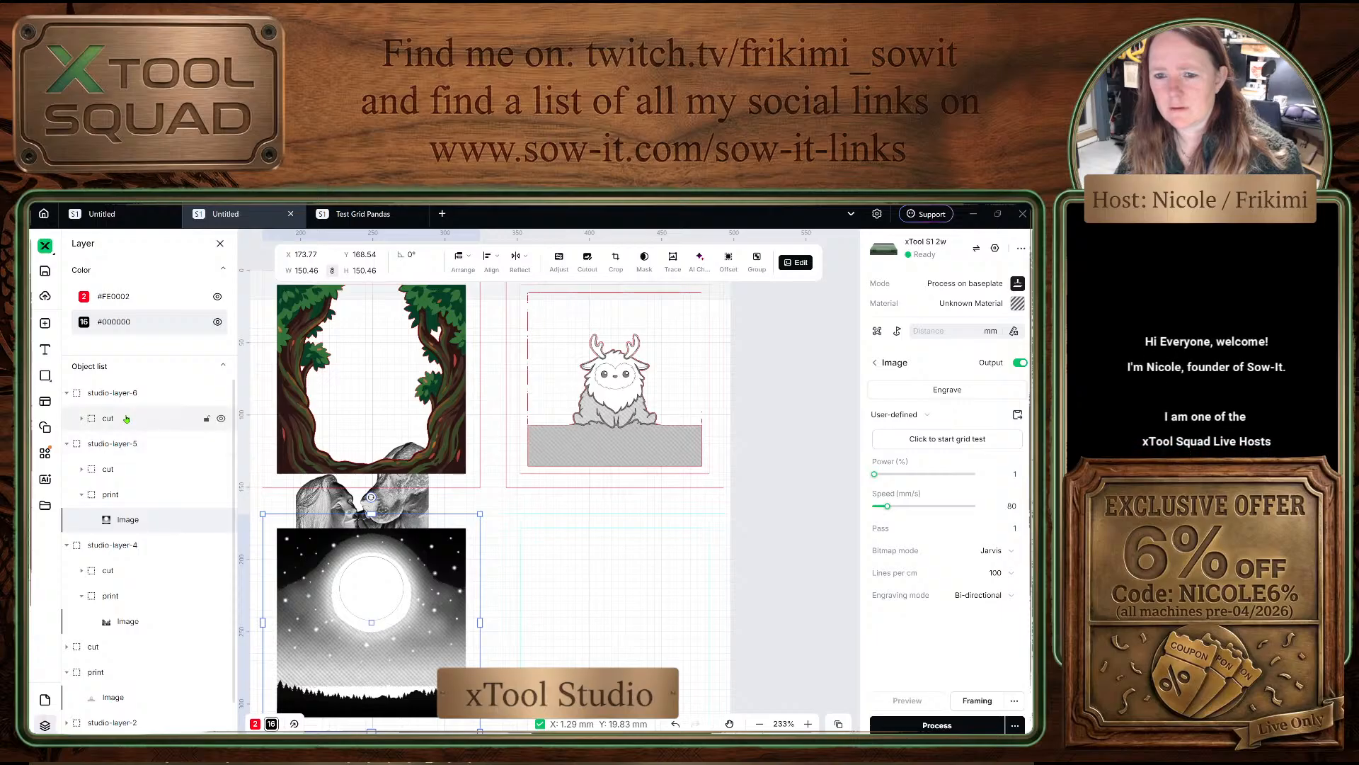
click(82, 419)
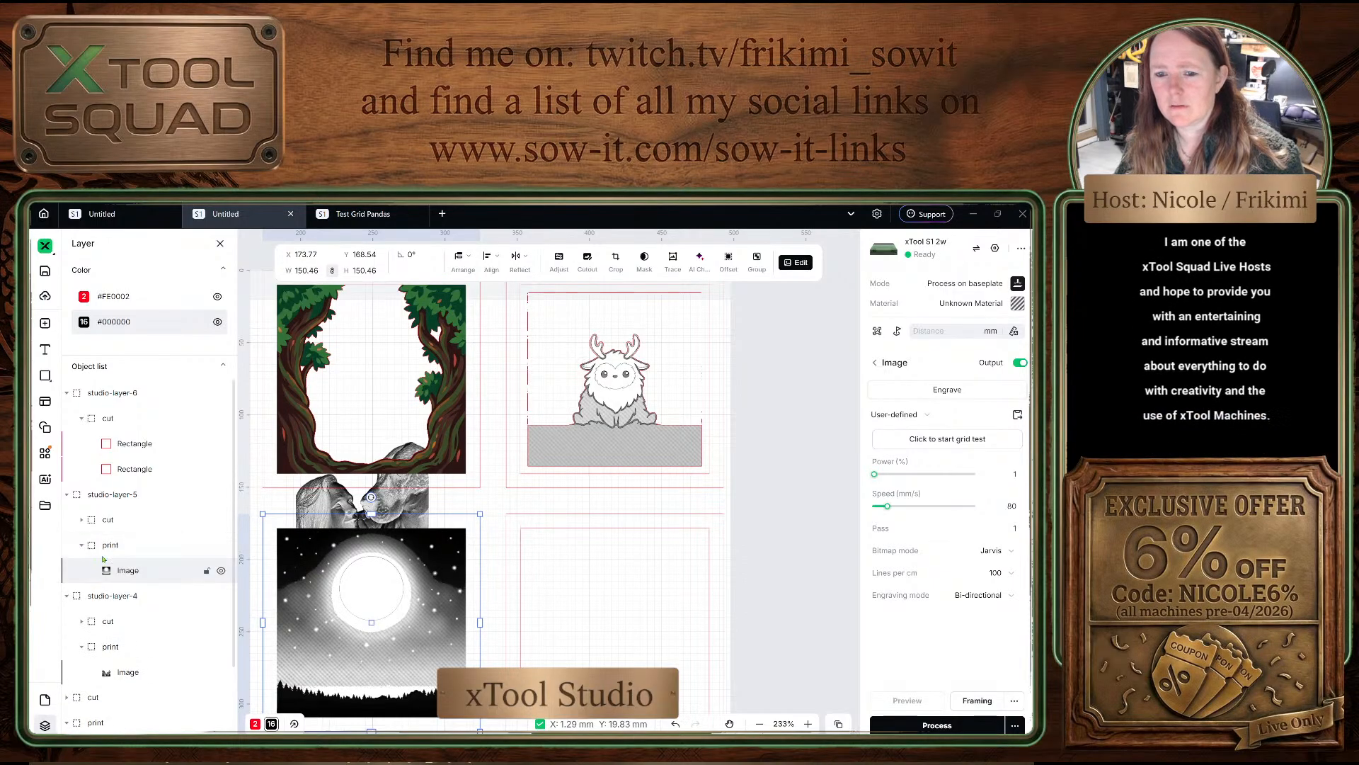
Step: Select the tree frame image inside the print group of studio-layer-2 and open its image editing options
scroll(102, 559, down, 3)
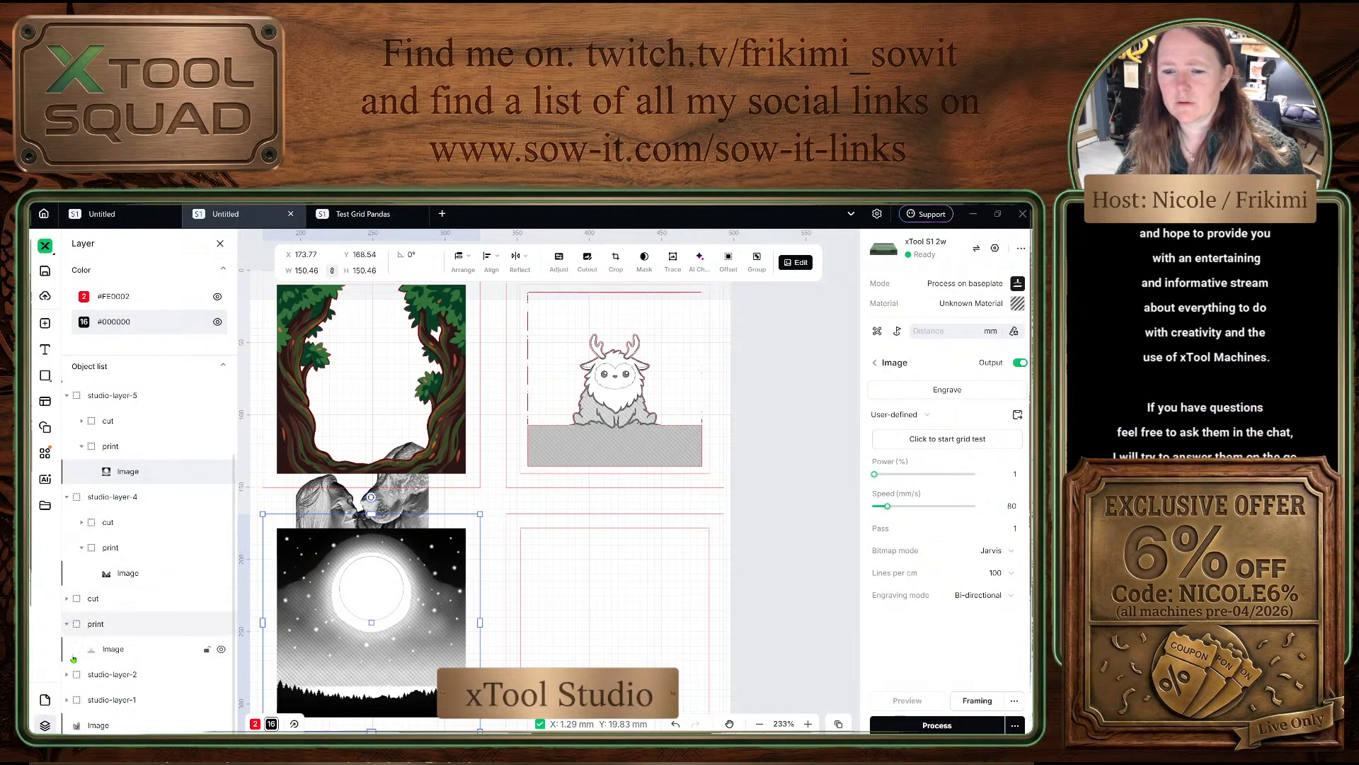
click(66, 674)
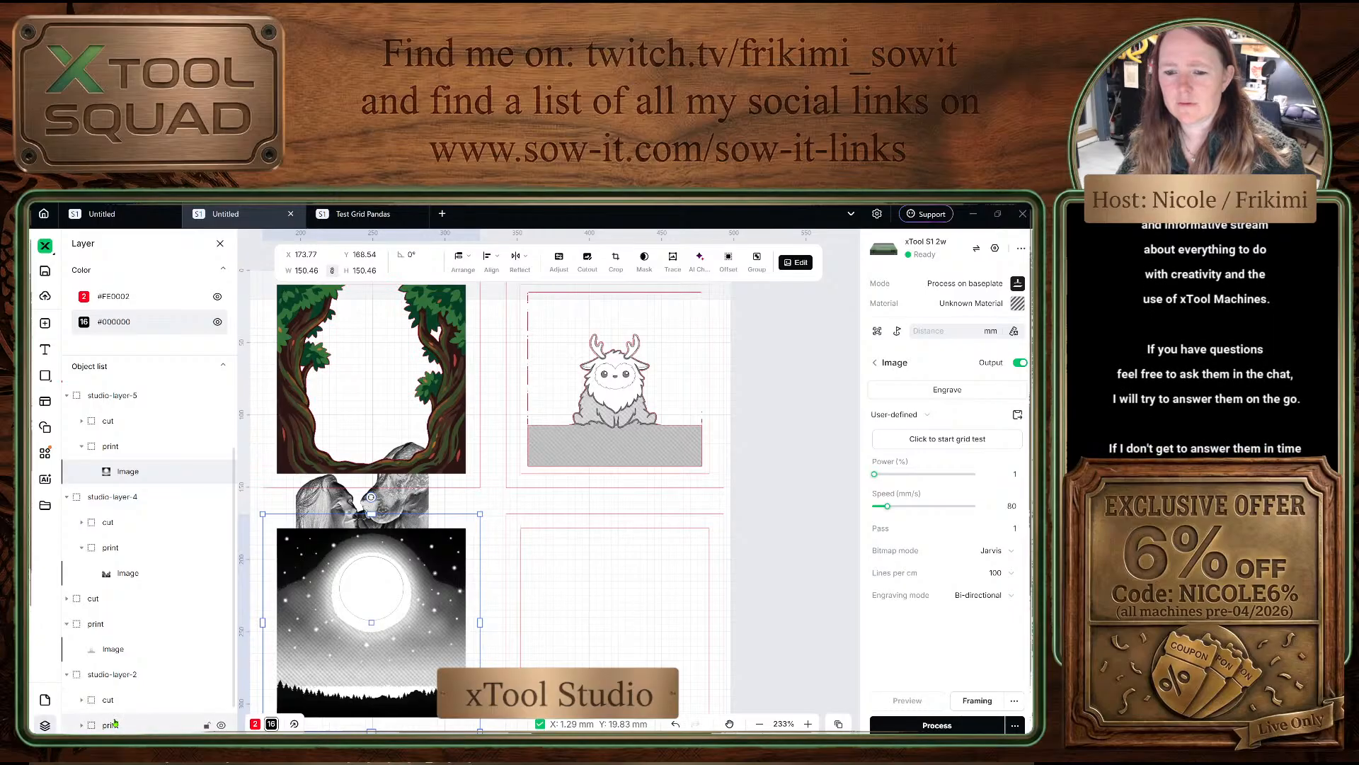
click(115, 723)
scroll(138, 625, down, 2)
click(82, 674)
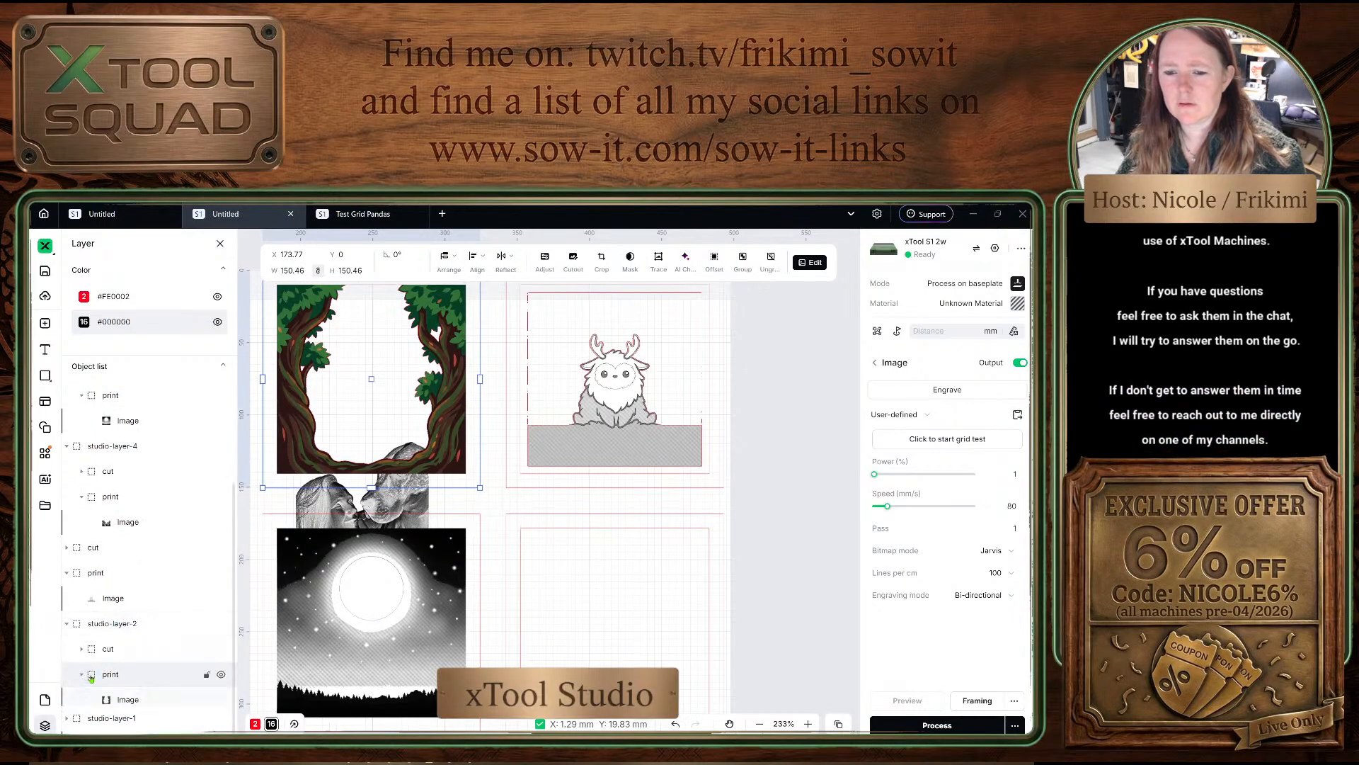
click(119, 702)
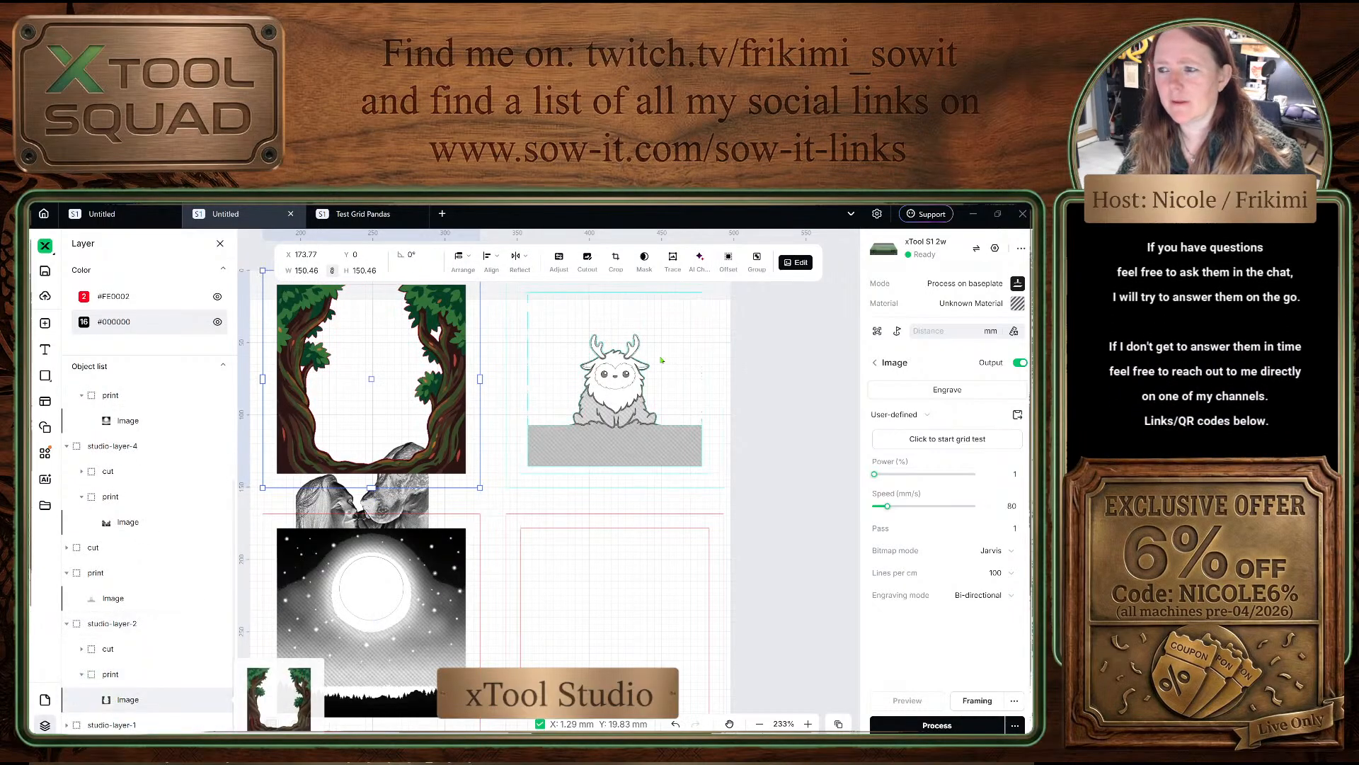
click(790, 267)
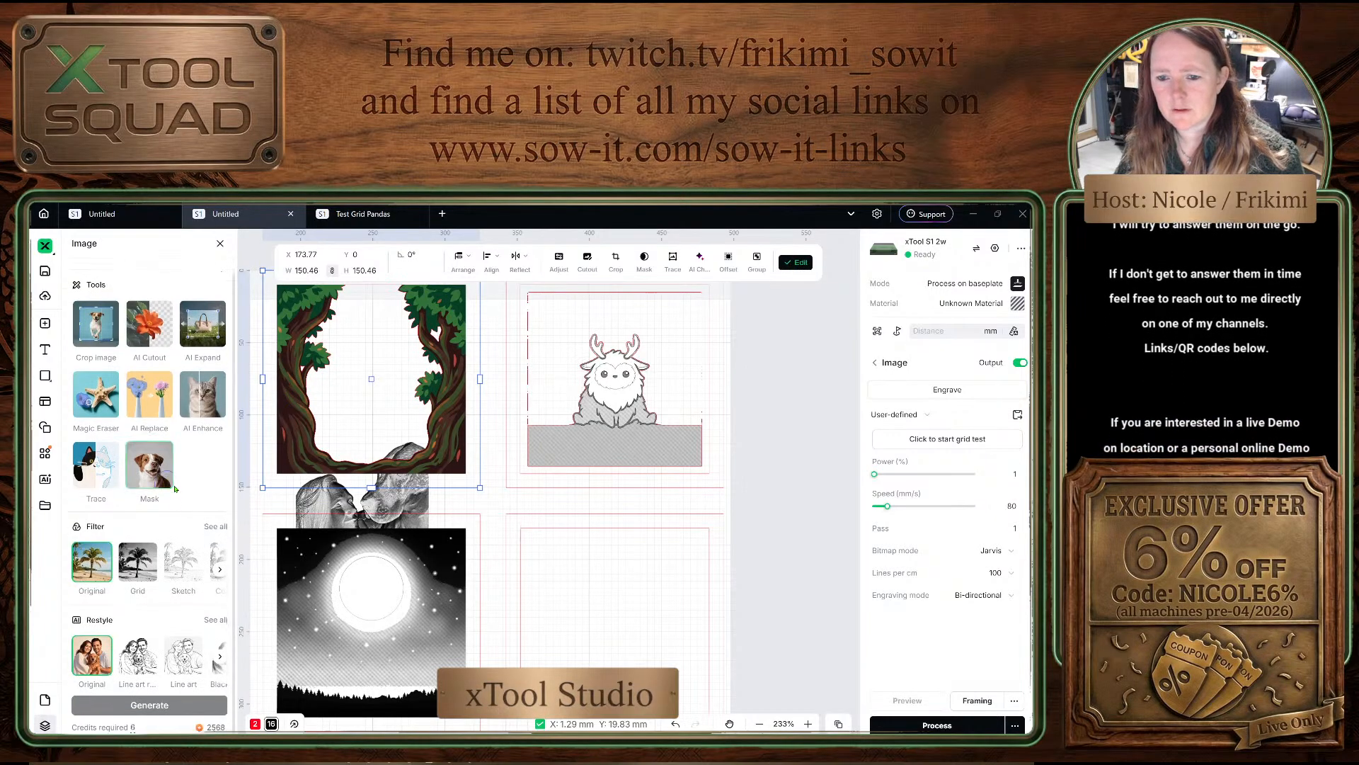
Step: Apply the Comic 2 filter to the tree frame image and view it alongside the other layers
scroll(212, 580, down, 1)
click(221, 570)
click(221, 571)
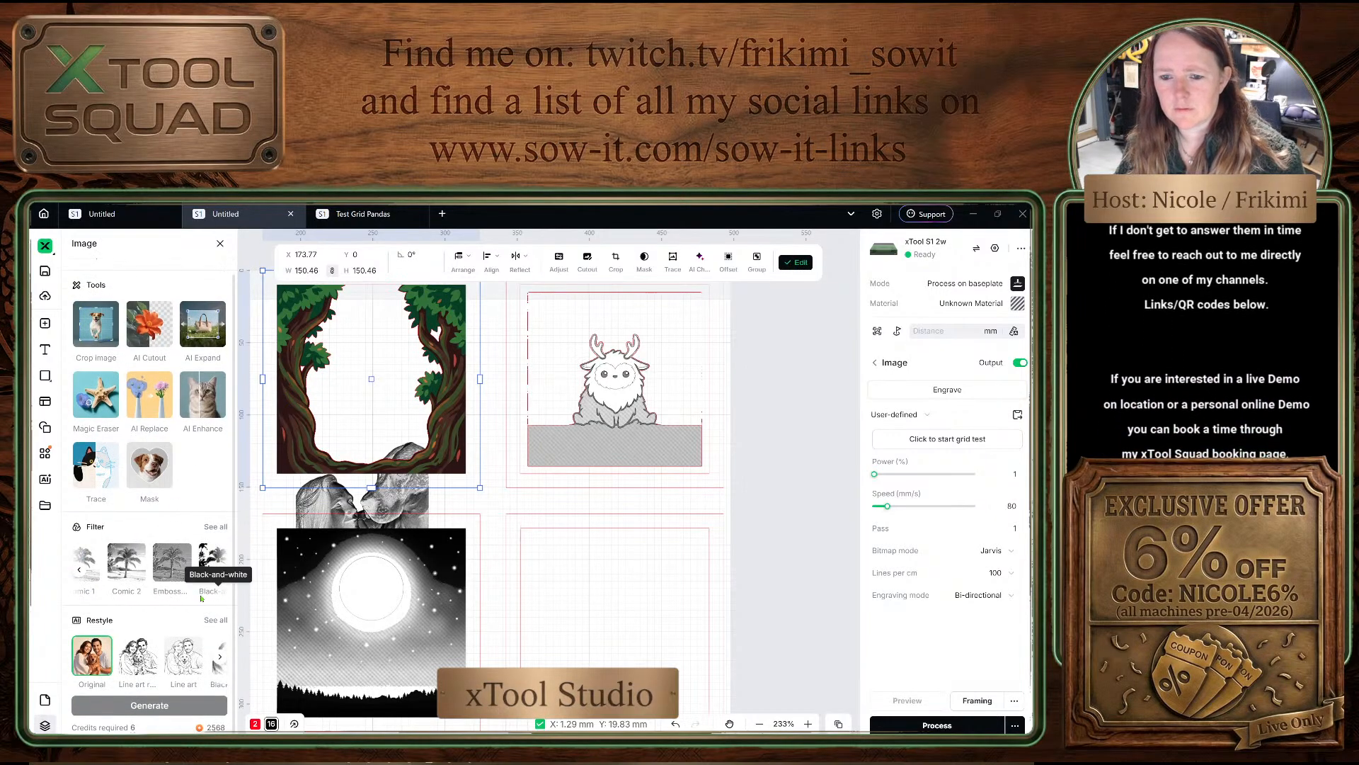
click(135, 578)
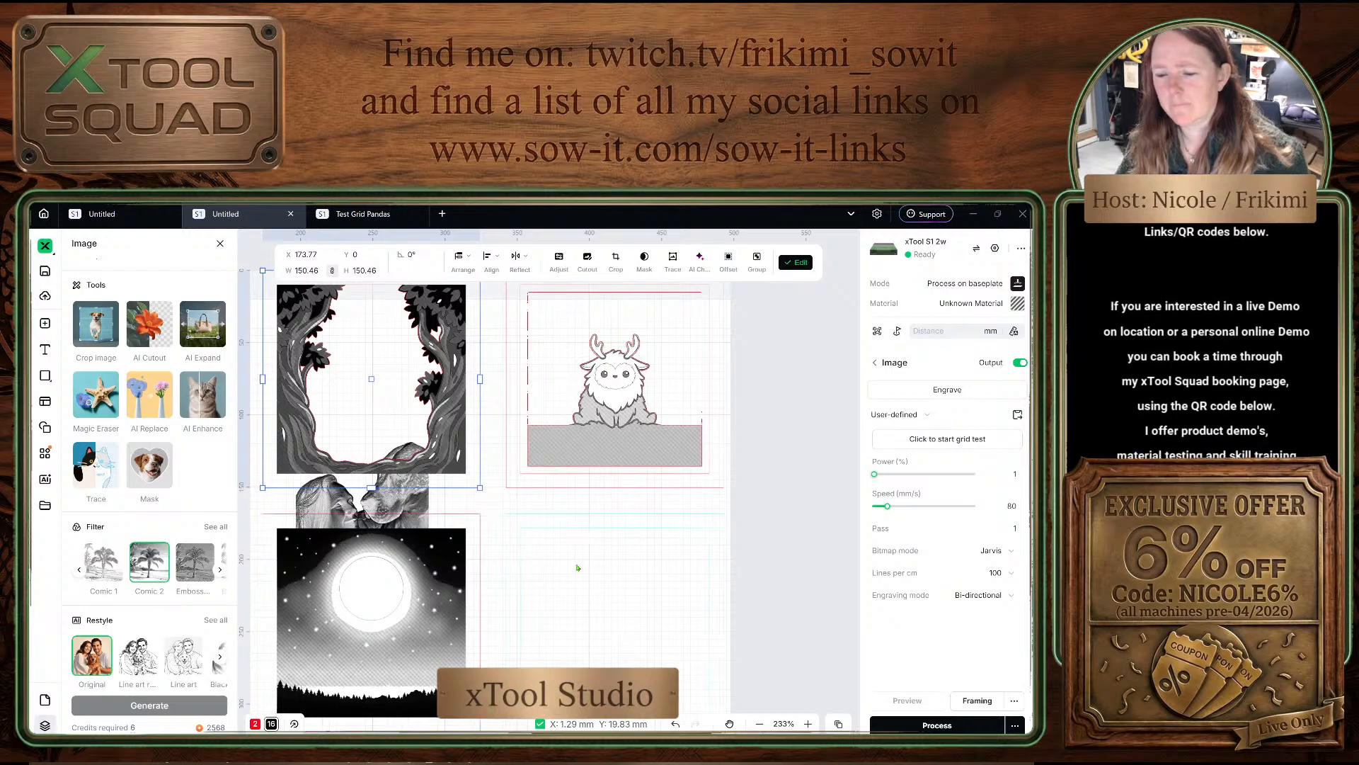
scroll(581, 570, down, 4)
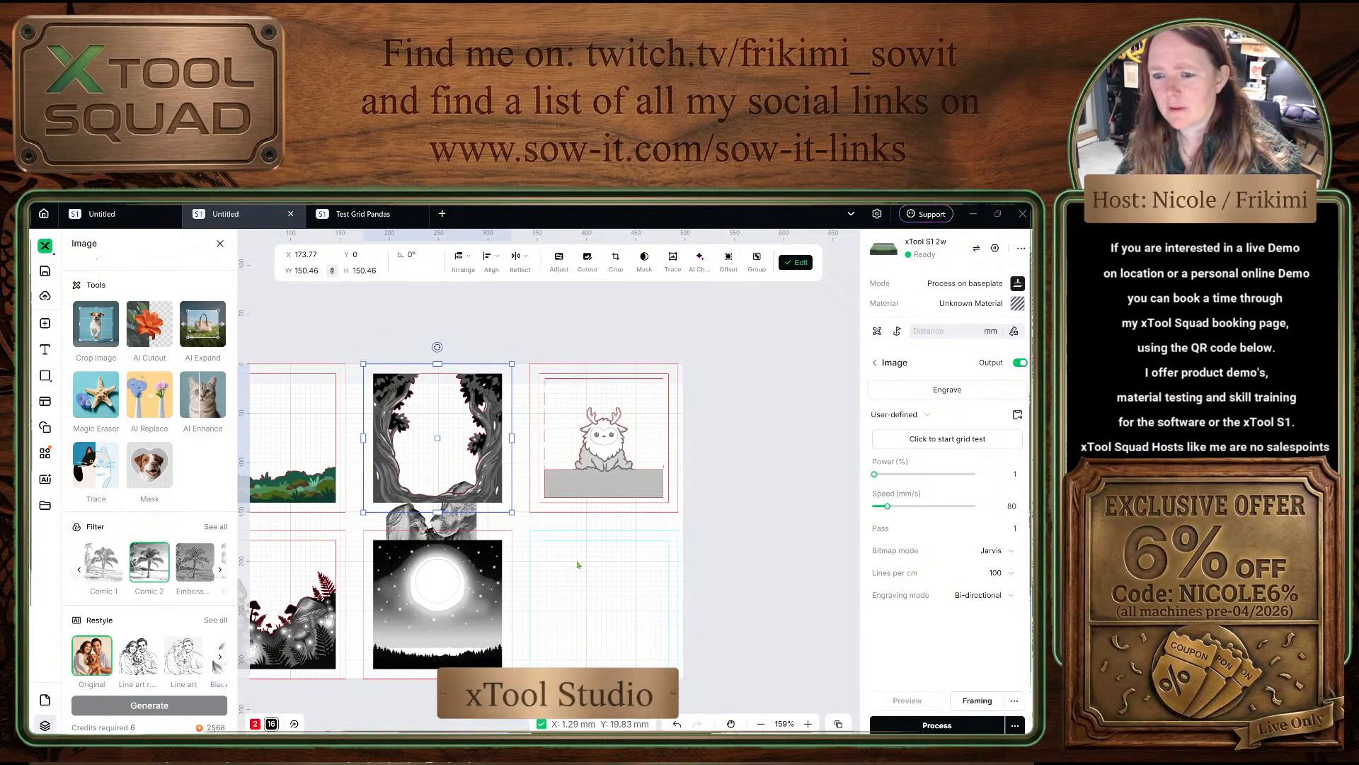
Step: Expand studio-layer-1 and its print group, and select the green bushes image inside it
click(220, 243)
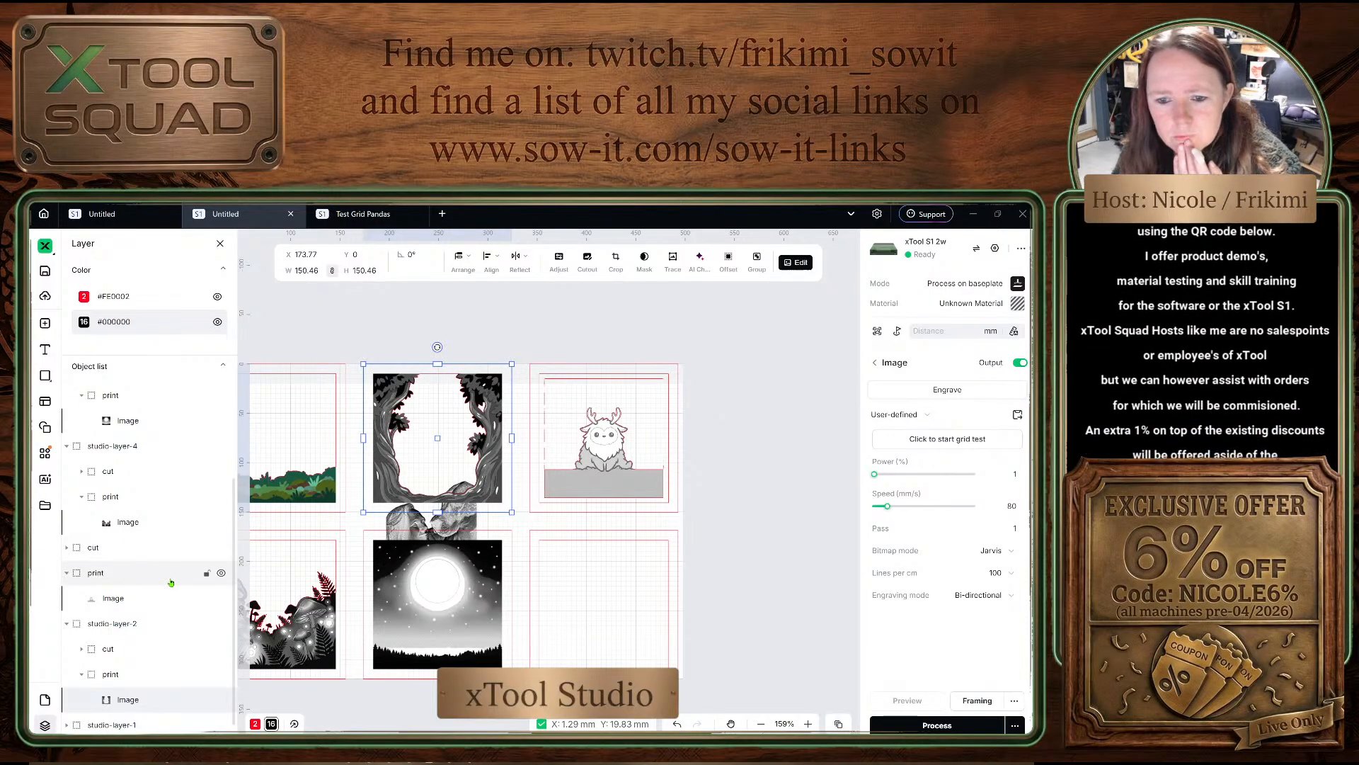
scroll(173, 573, down, 1)
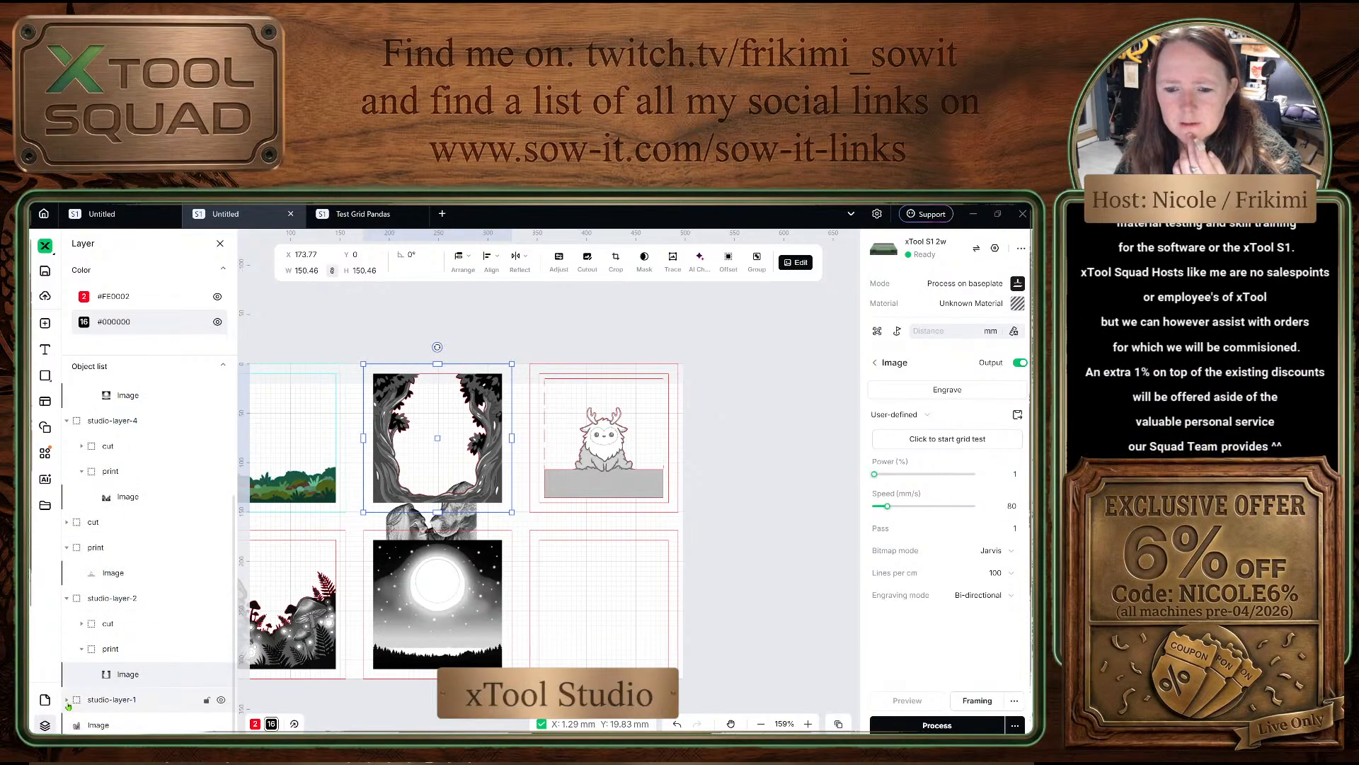
scroll(122, 699, down, 1)
scroll(122, 699, down, 1)
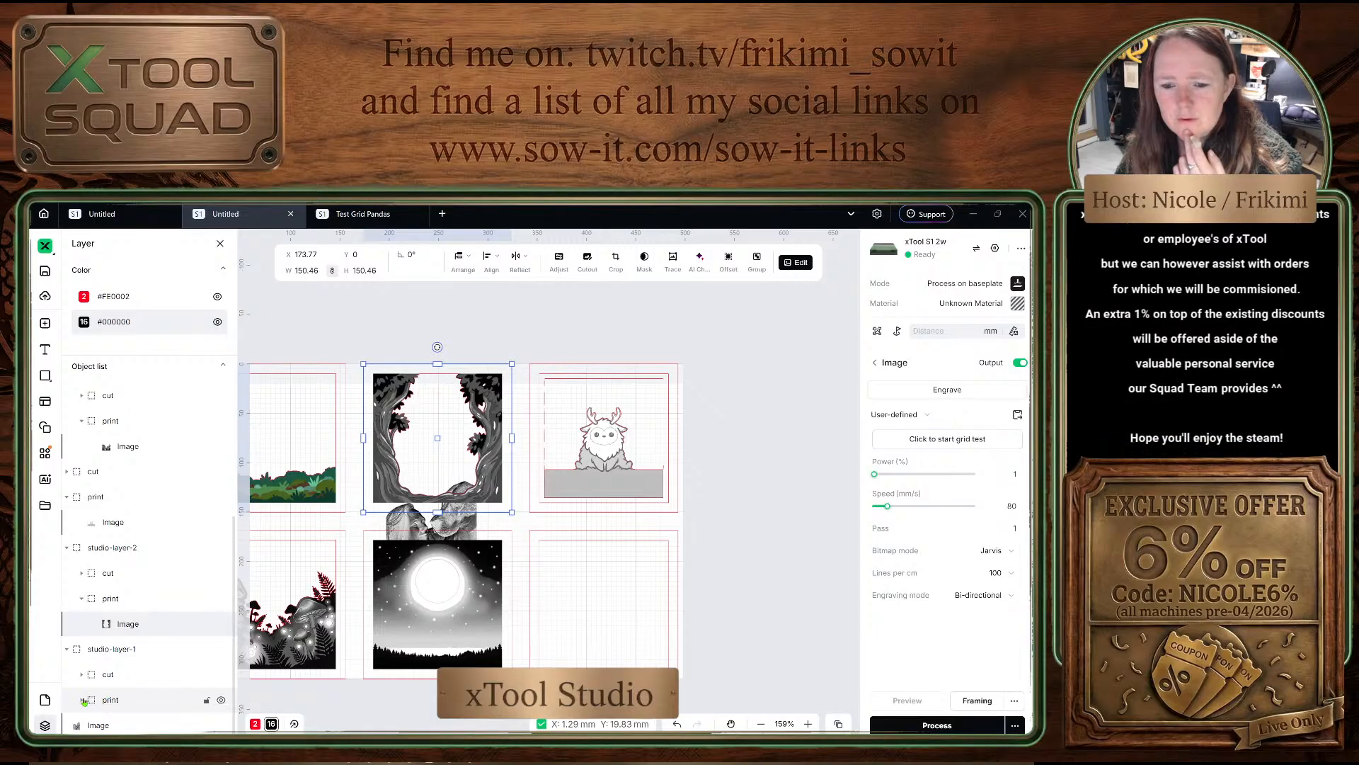
click(142, 704)
click(82, 701)
scroll(132, 693, down, 1)
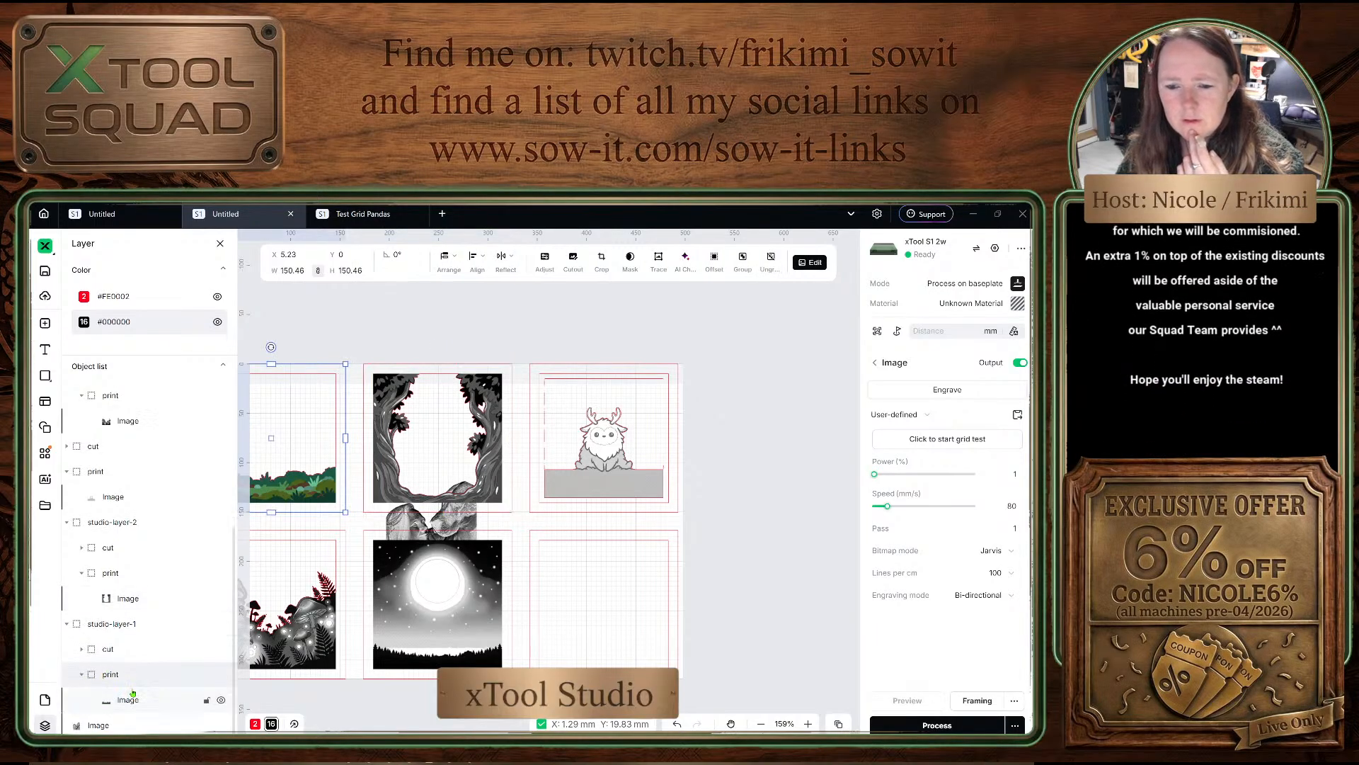
click(133, 703)
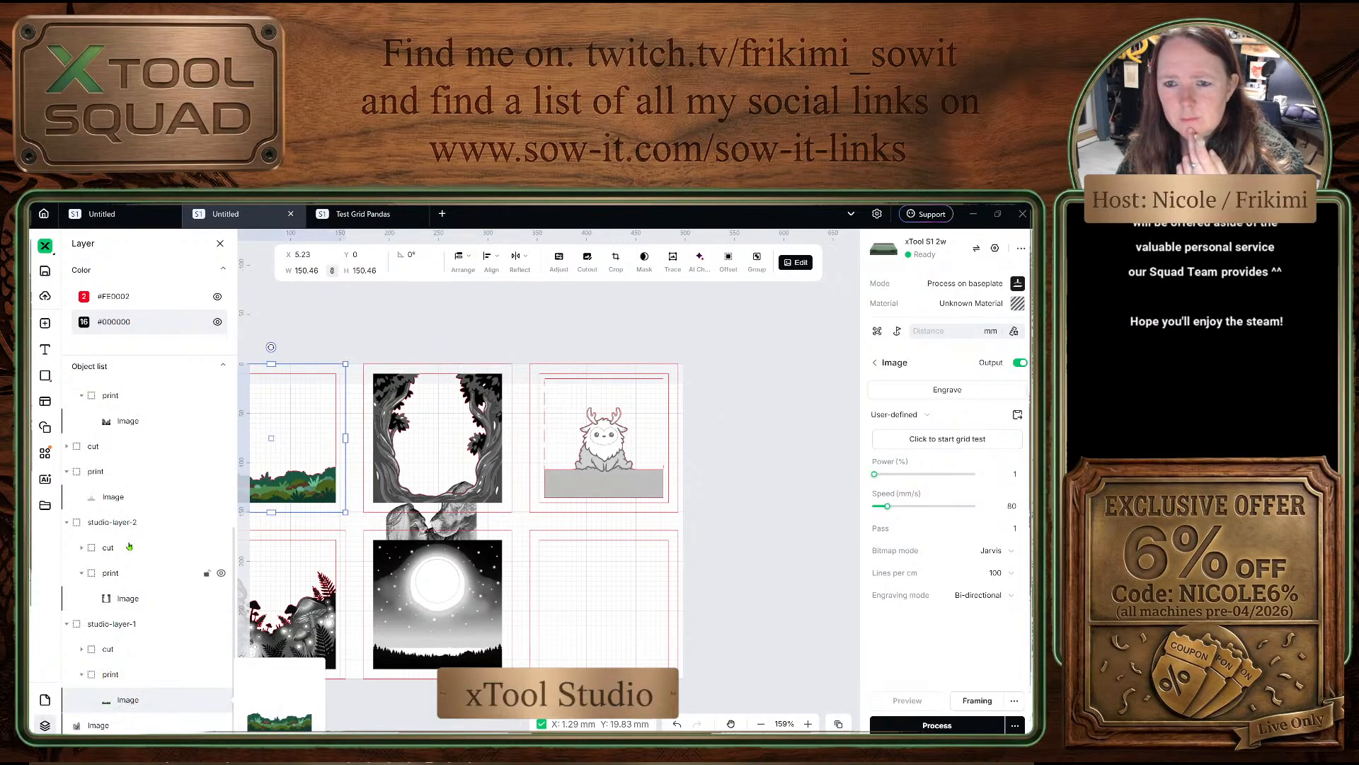
click(220, 244)
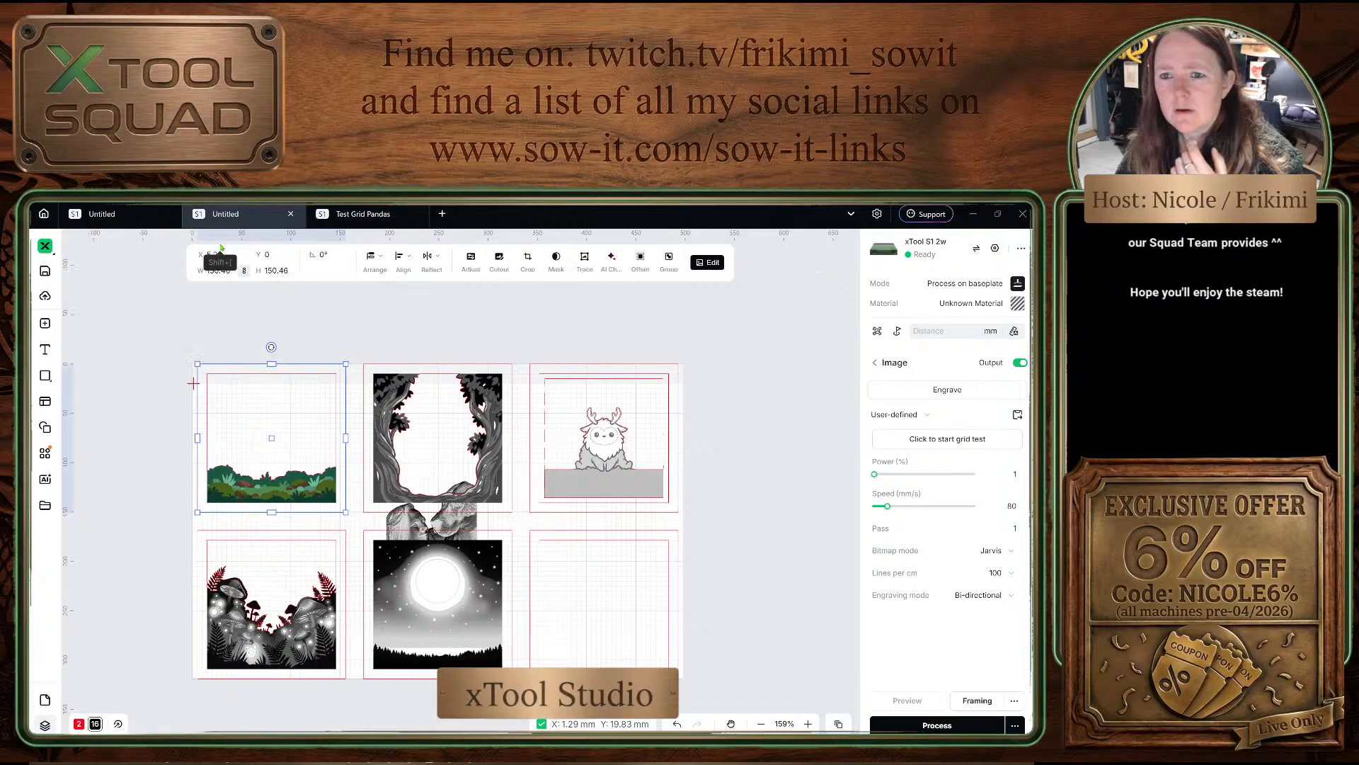
Step: Apply the Comic 2 filter to the bushes image and deselect it to view all the layers together
click(707, 263)
click(220, 589)
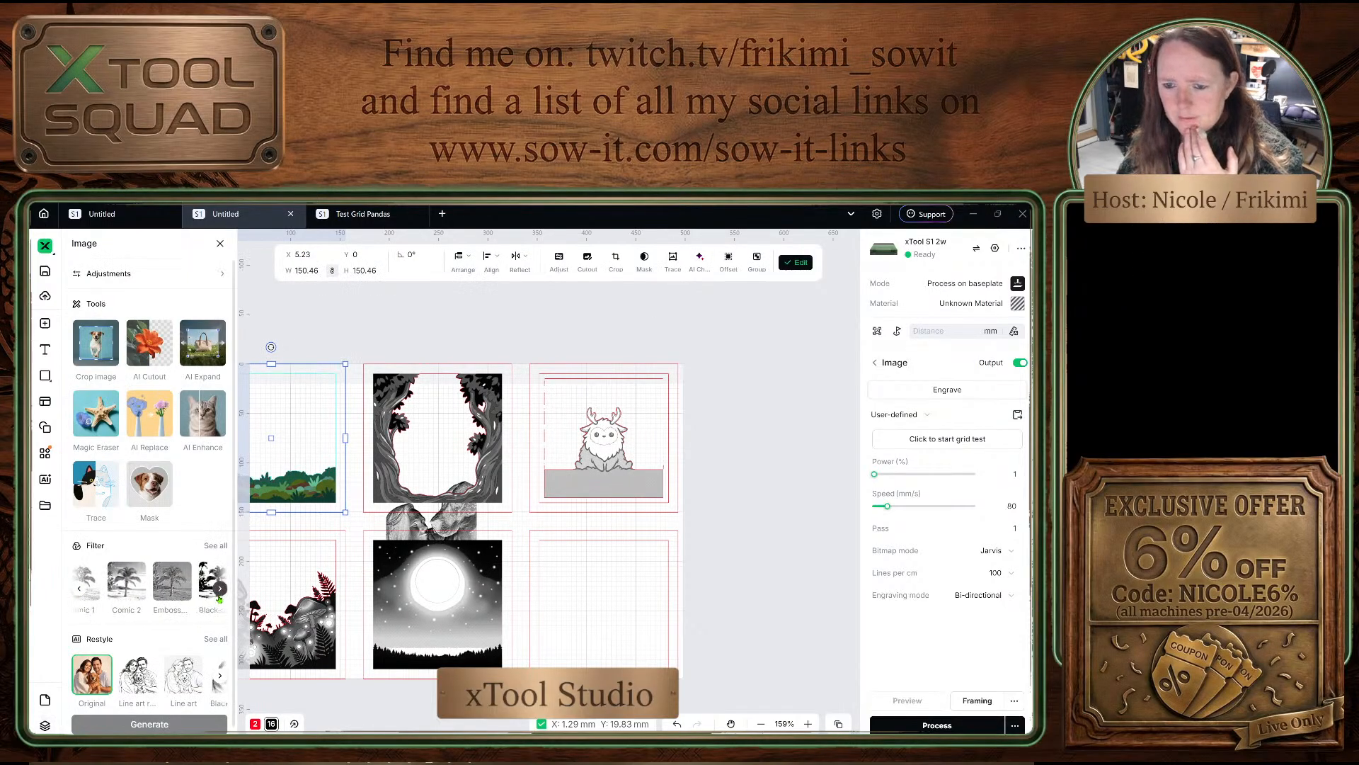
click(132, 584)
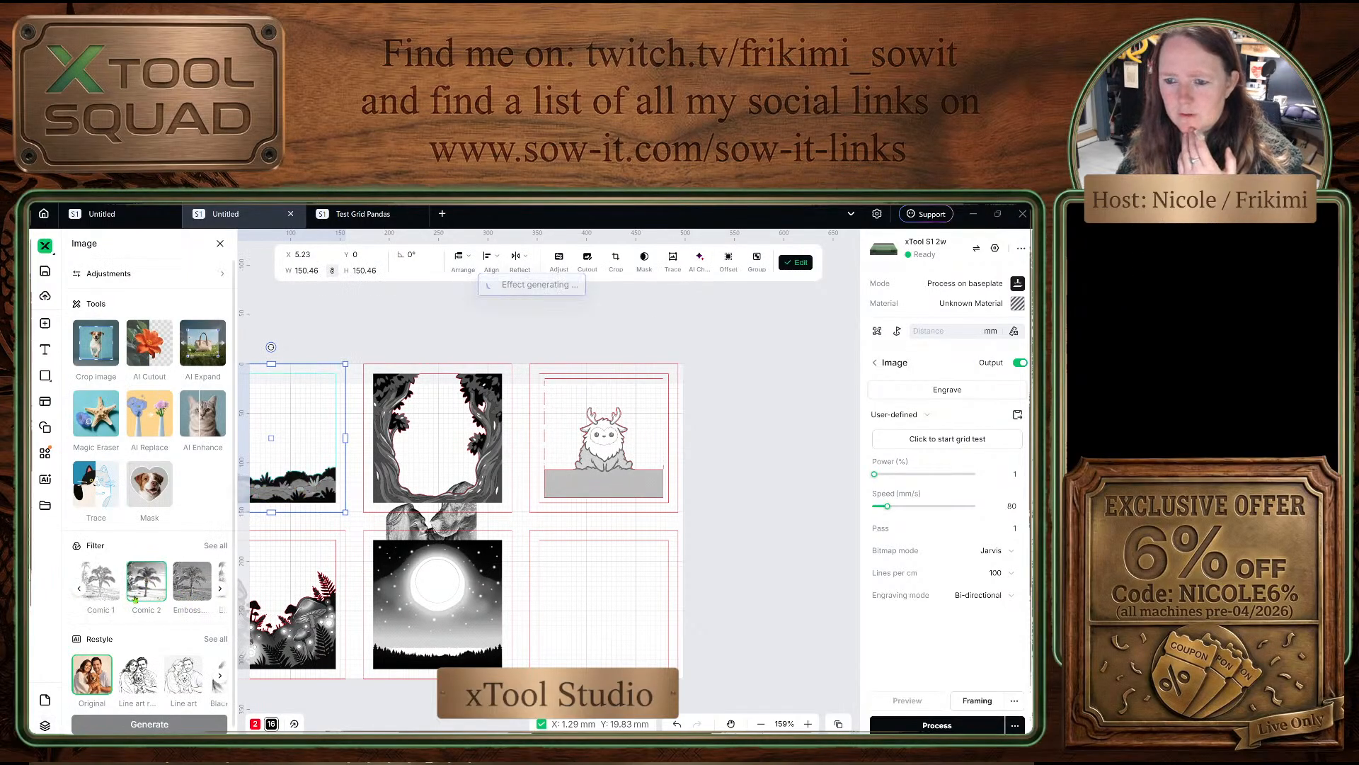
click(759, 524)
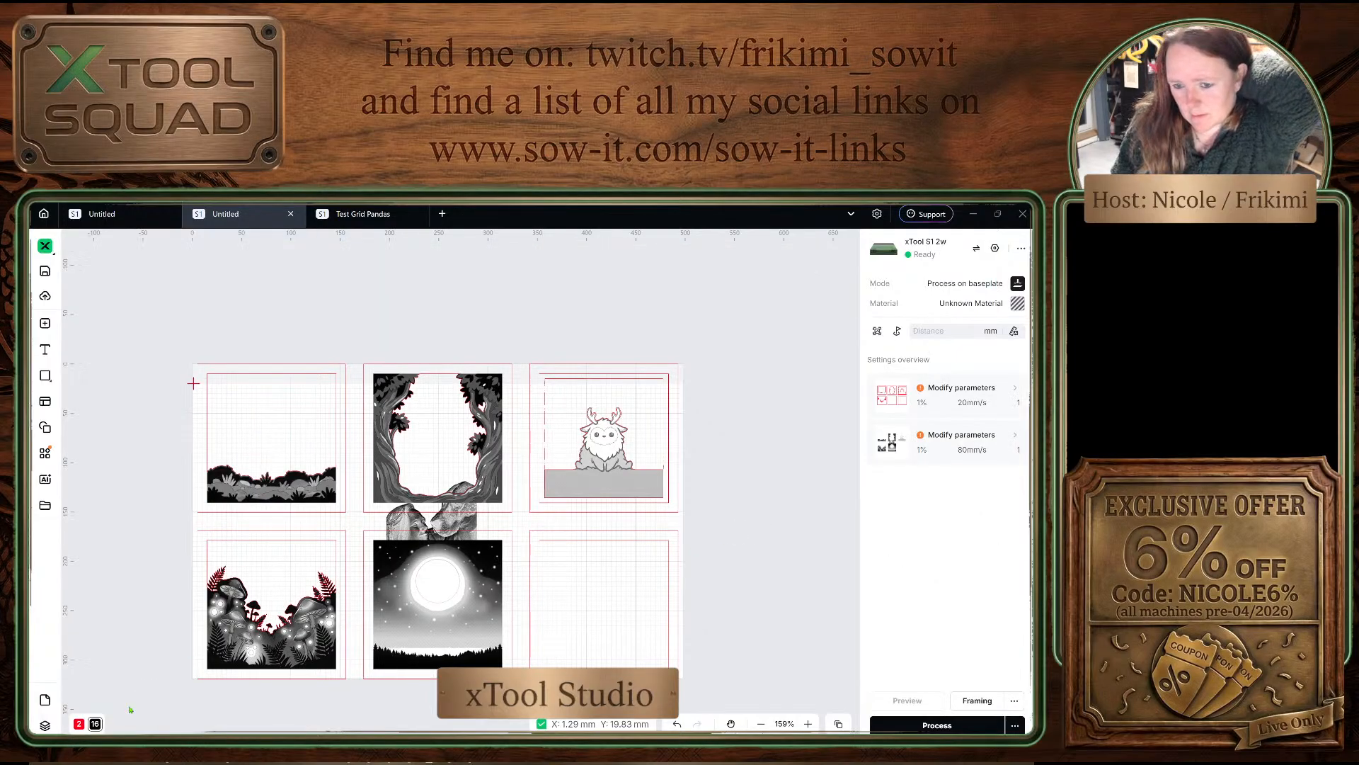
Step: Cut the stray woman-and-dog photo out of the forest project and paste it into a new project
click(45, 725)
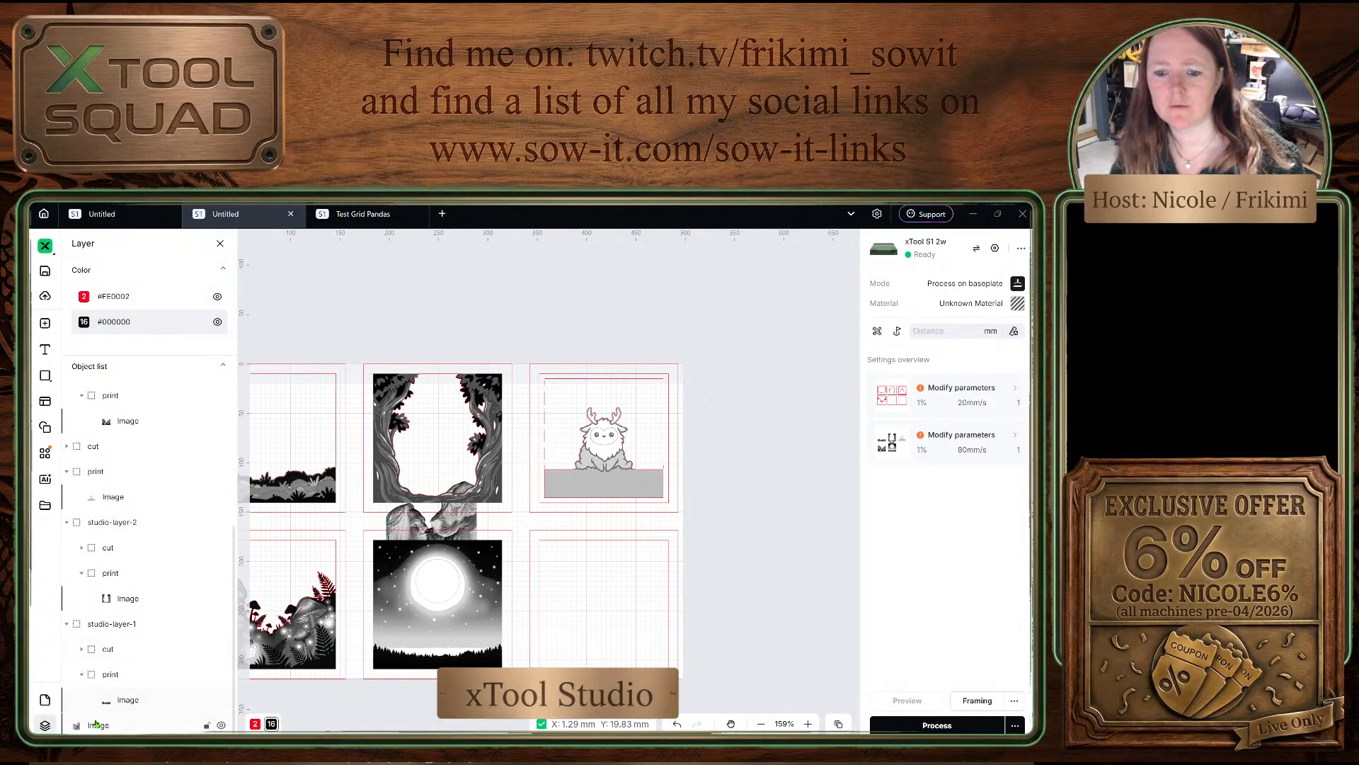
click(431, 555)
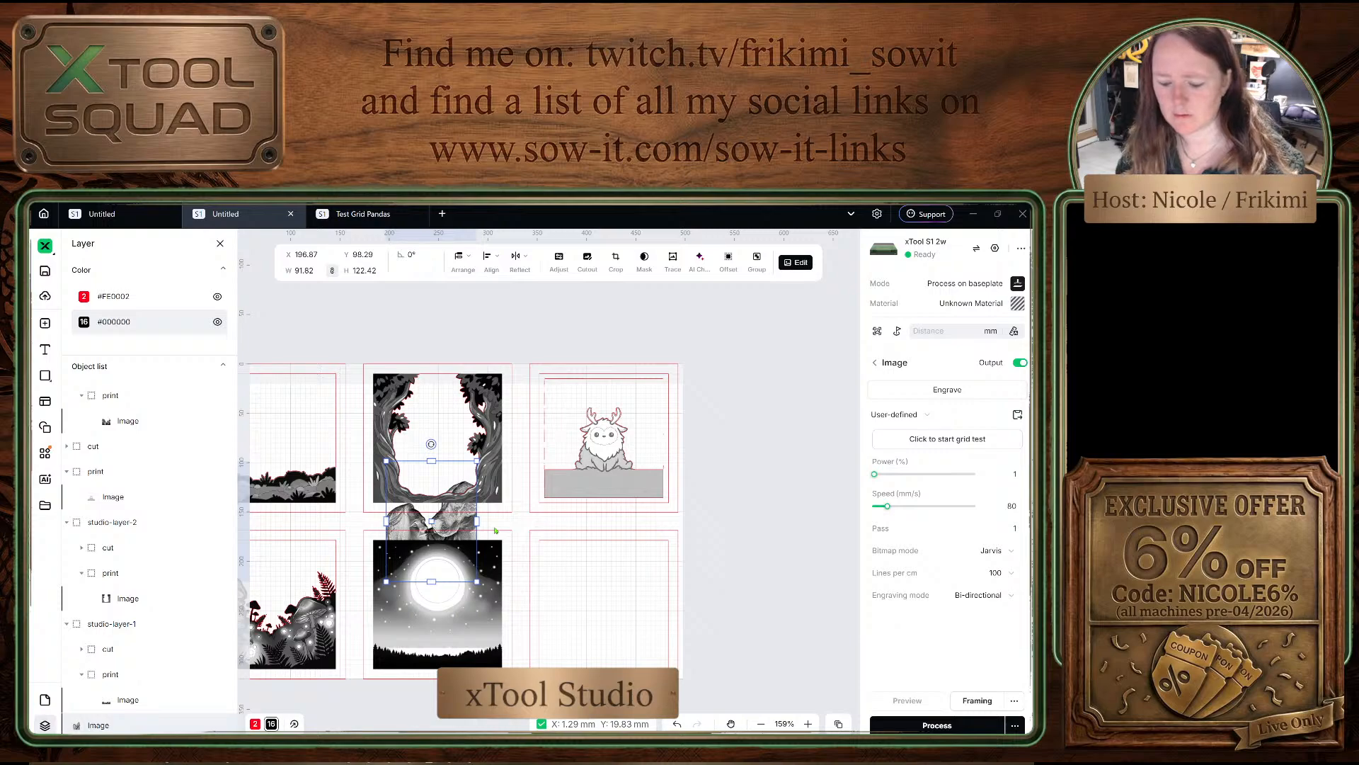
click(495, 530)
click(441, 214)
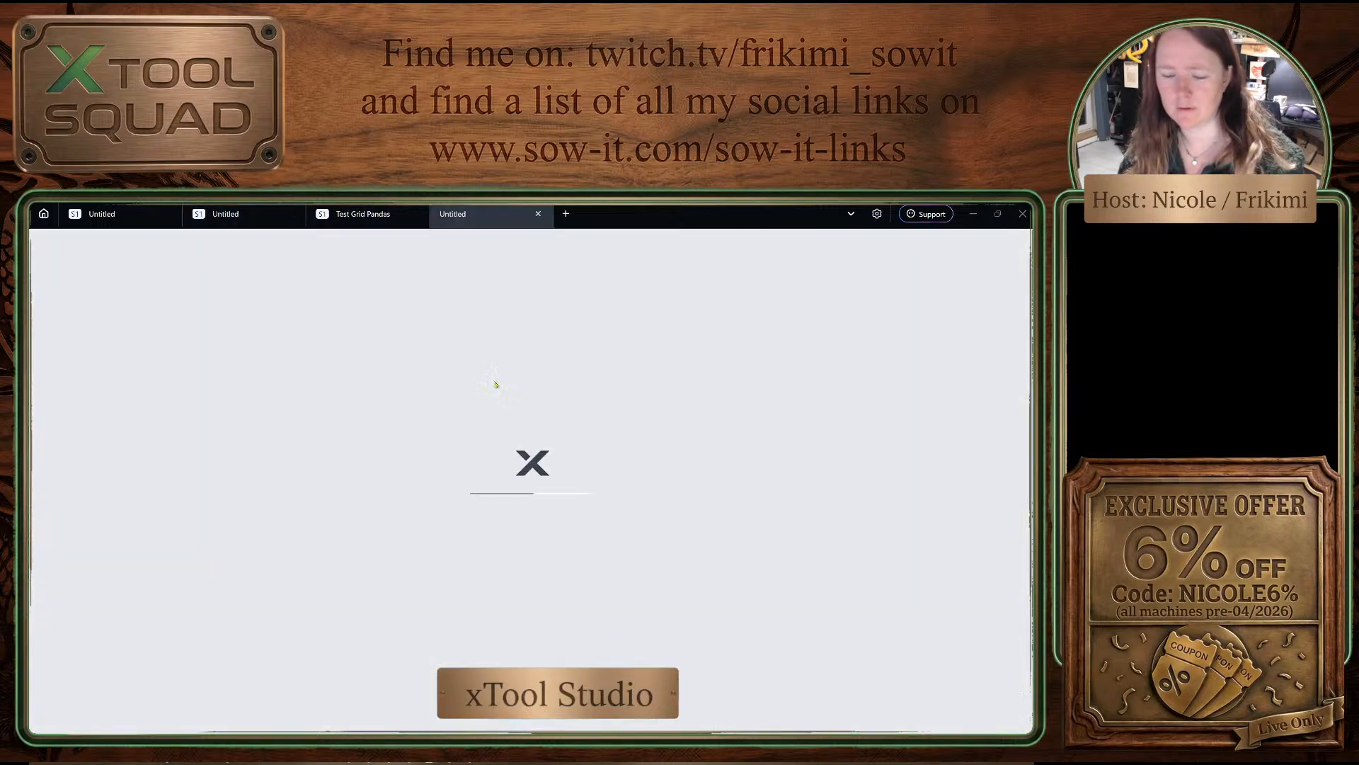
key(ctrl+v)
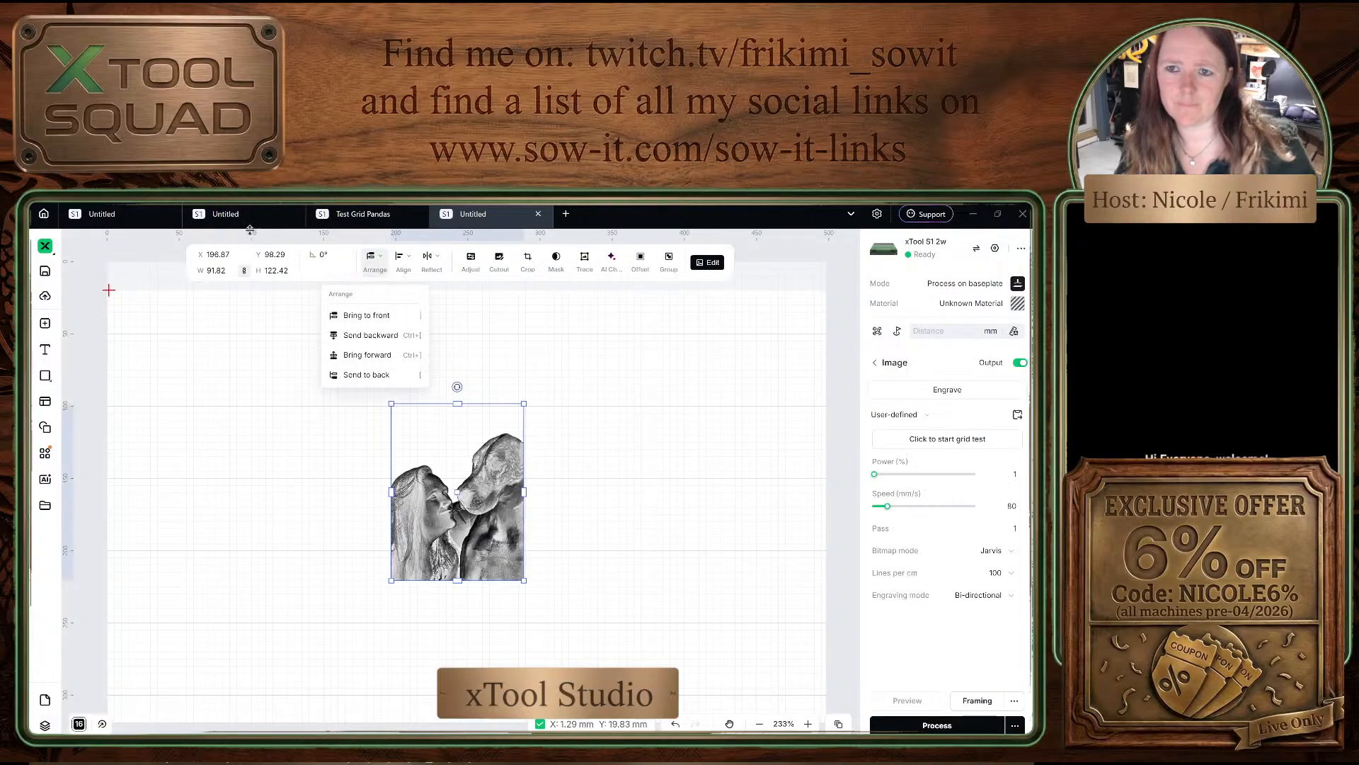
Step: Return to the layered forest project, close its layer list and select the bushes layer group
click(250, 217)
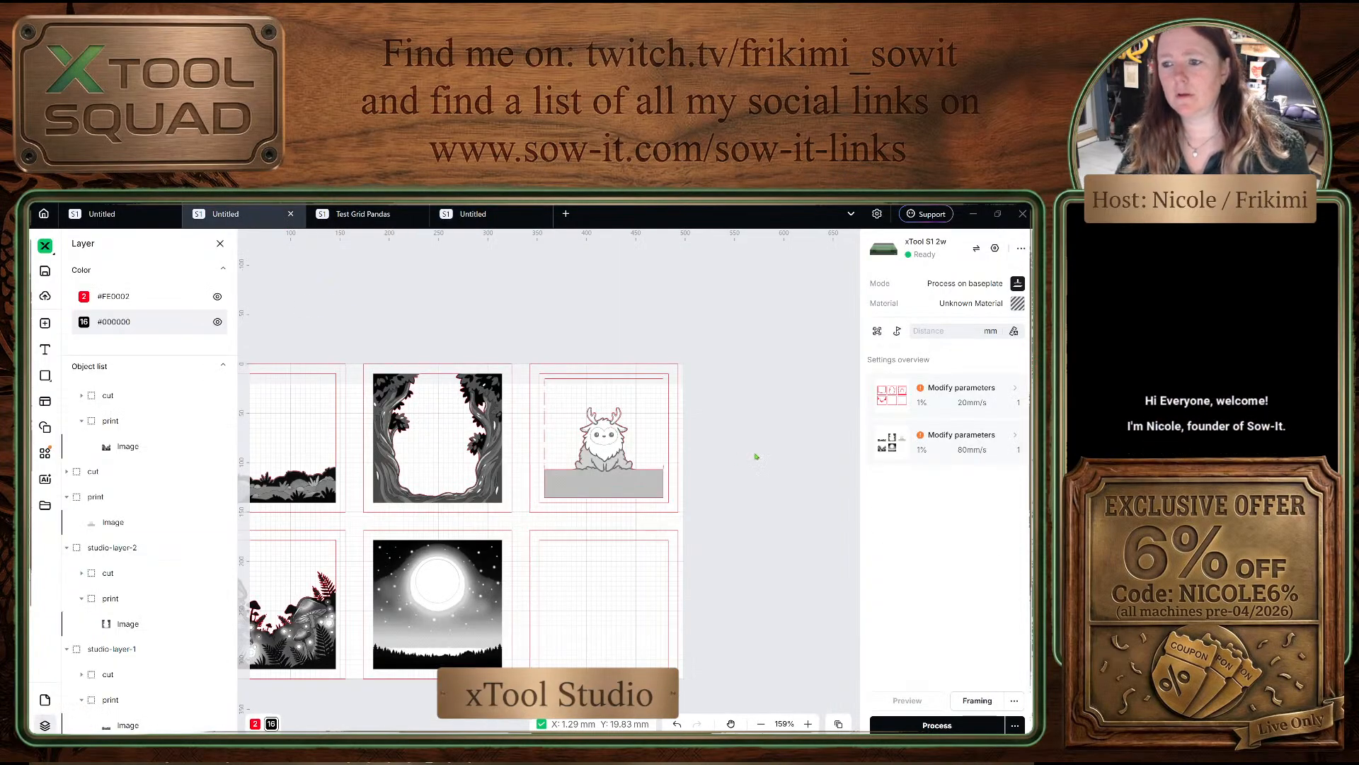
click(220, 244)
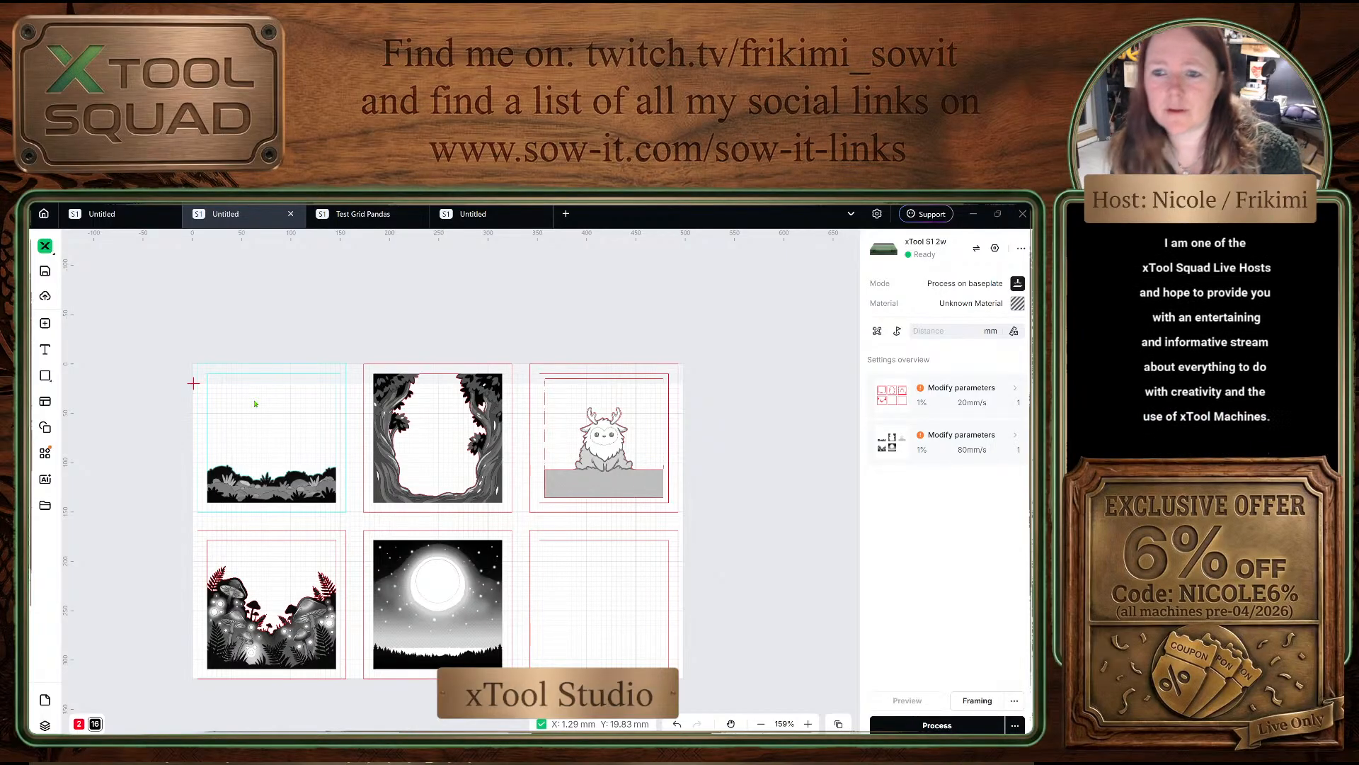
click(262, 377)
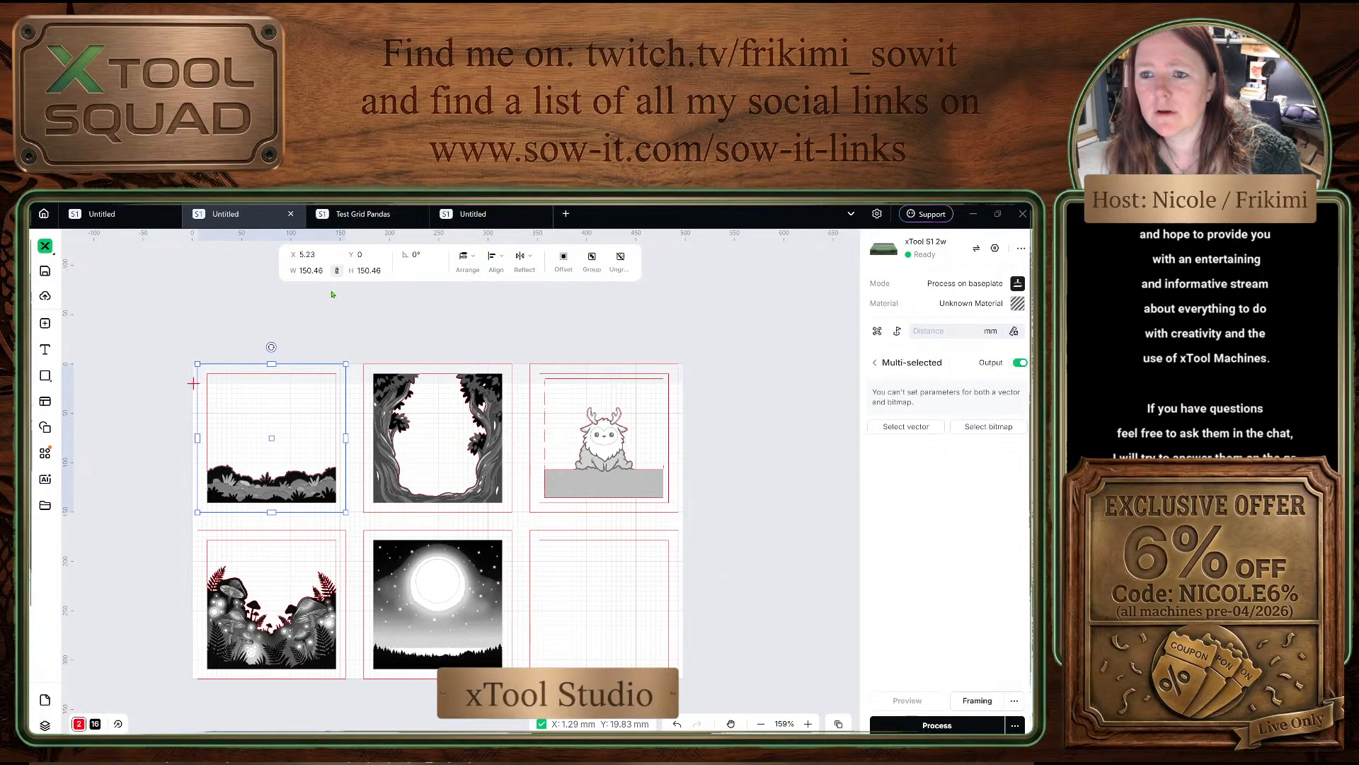
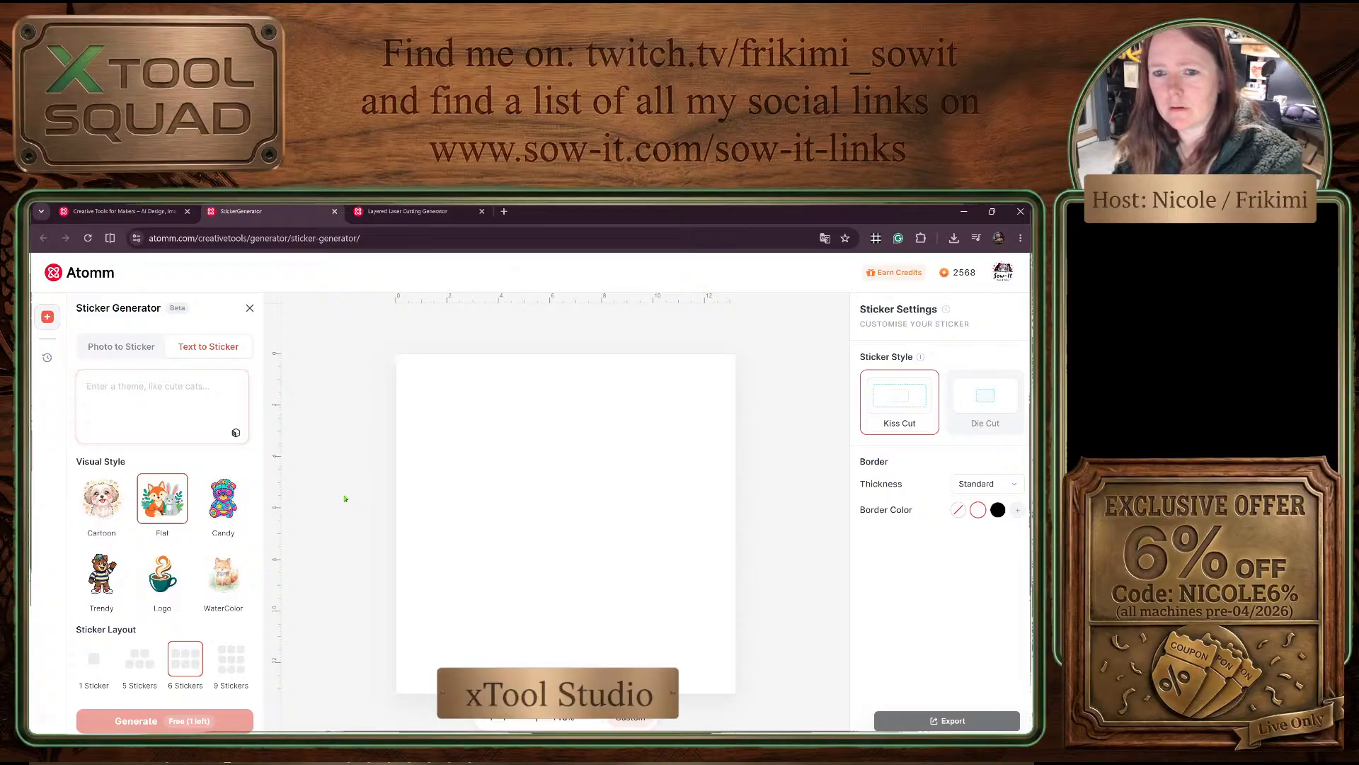
text(Afox)
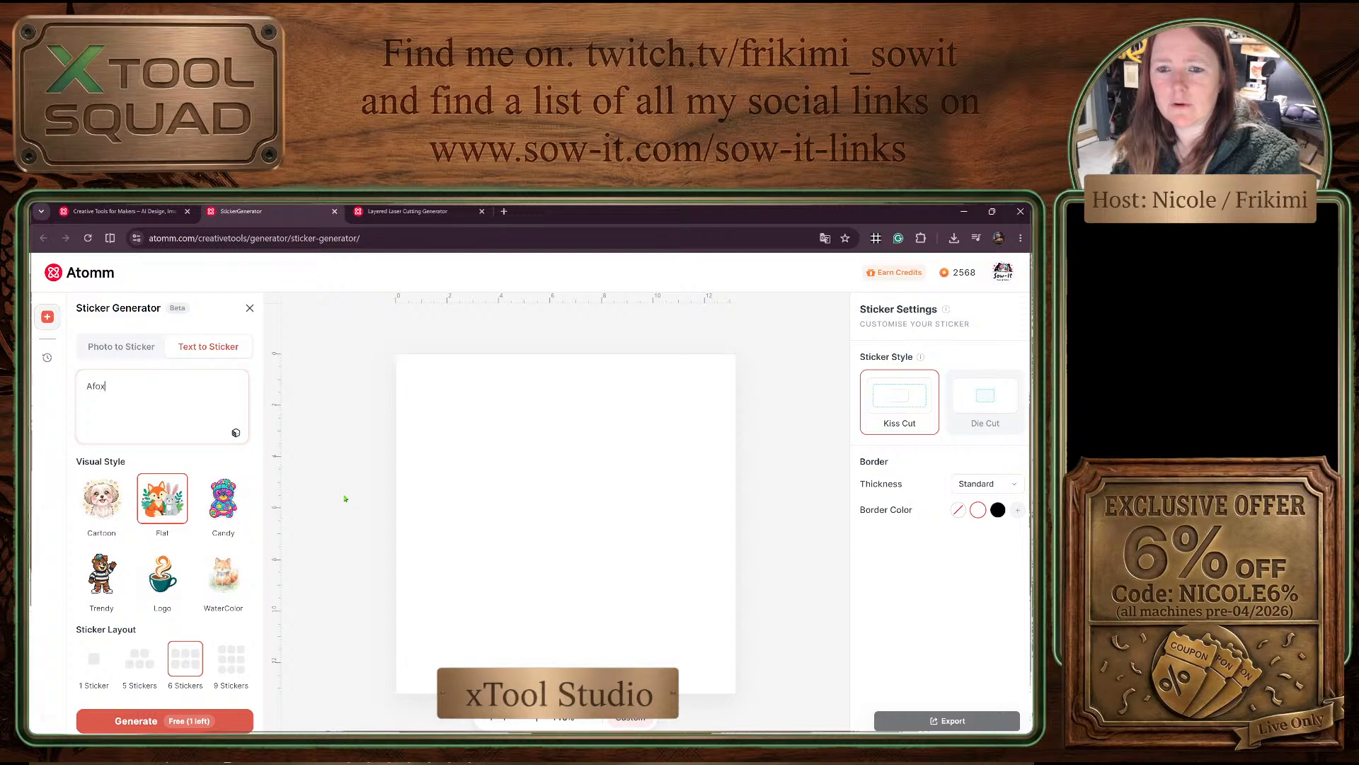
text(fir)
key(BackSpace)
key(BackSpace)
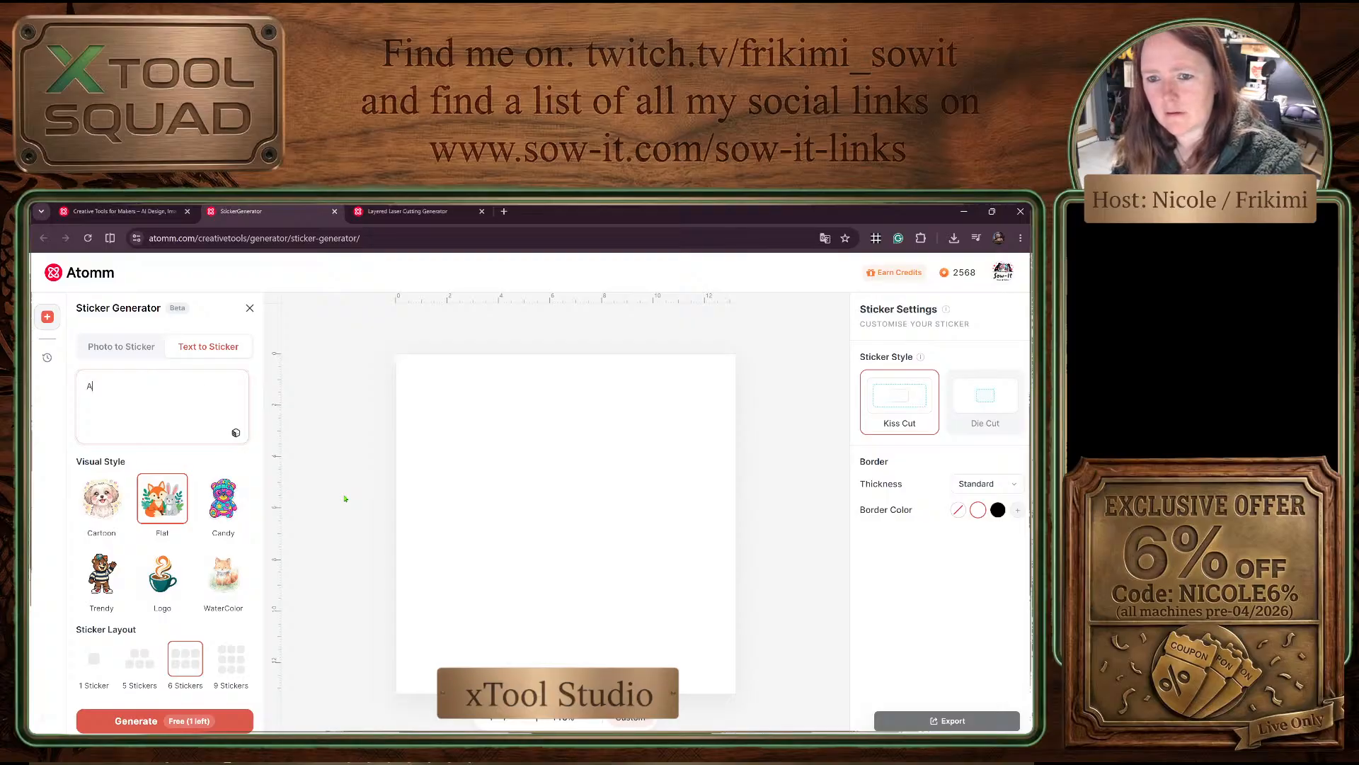
key(BackSpace)
text(c)
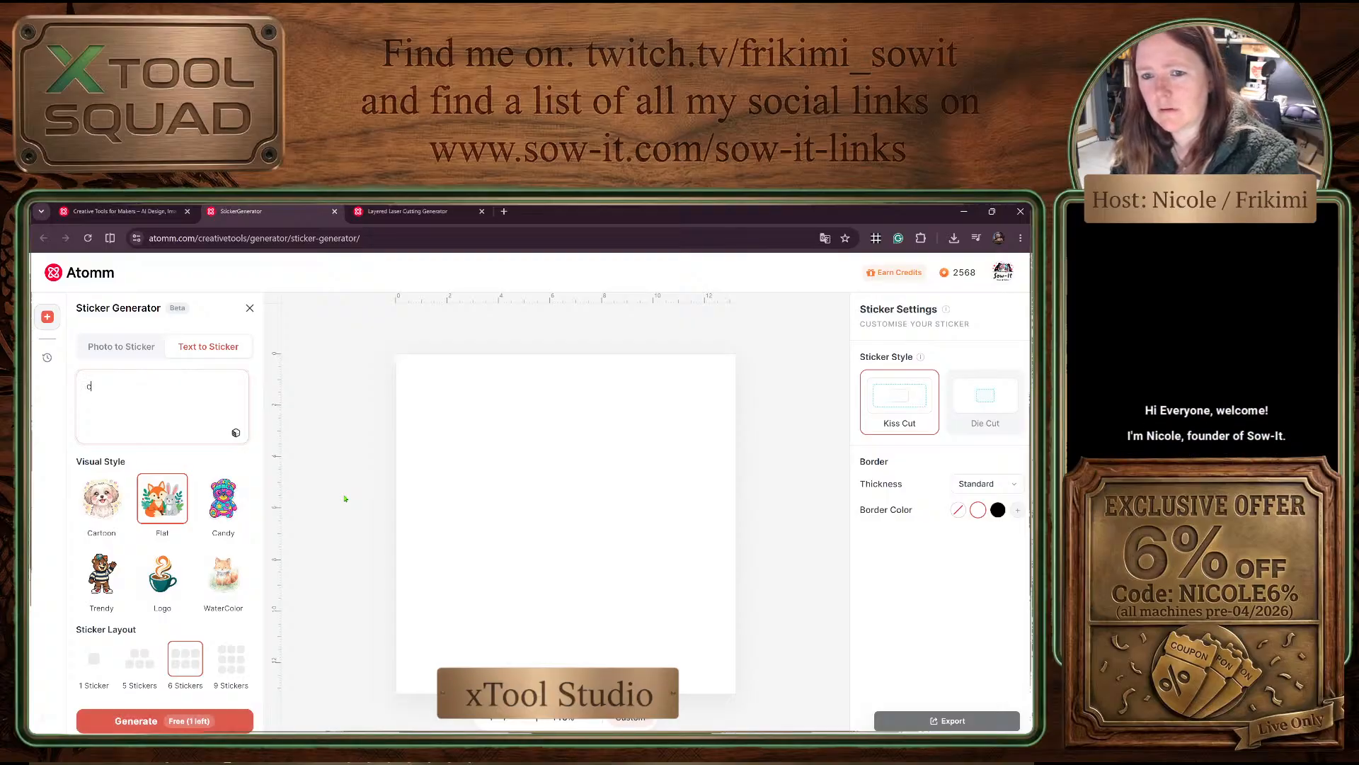
key(BackSpace)
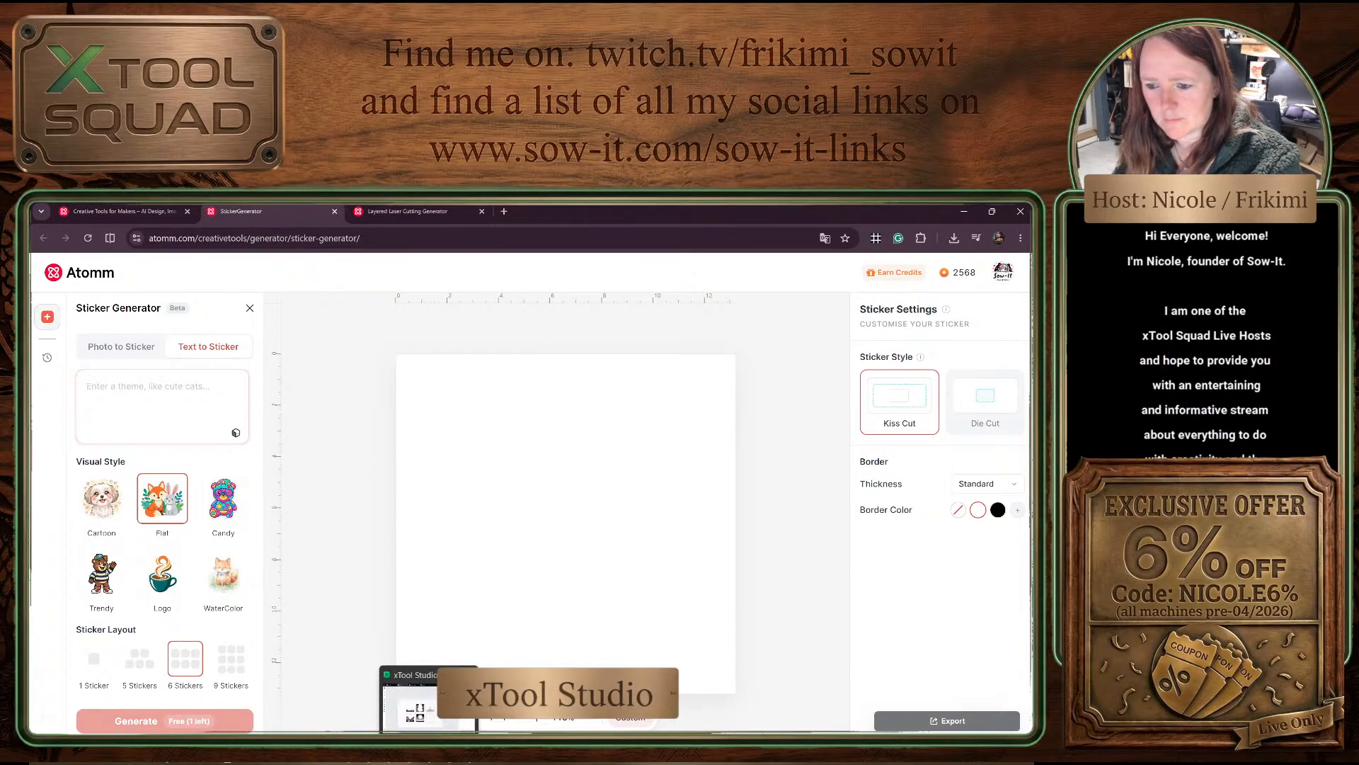
Step: Switch to xTool Studio and try to place a HELLO text beside the photo in the woman-and-dog project
click(428, 701)
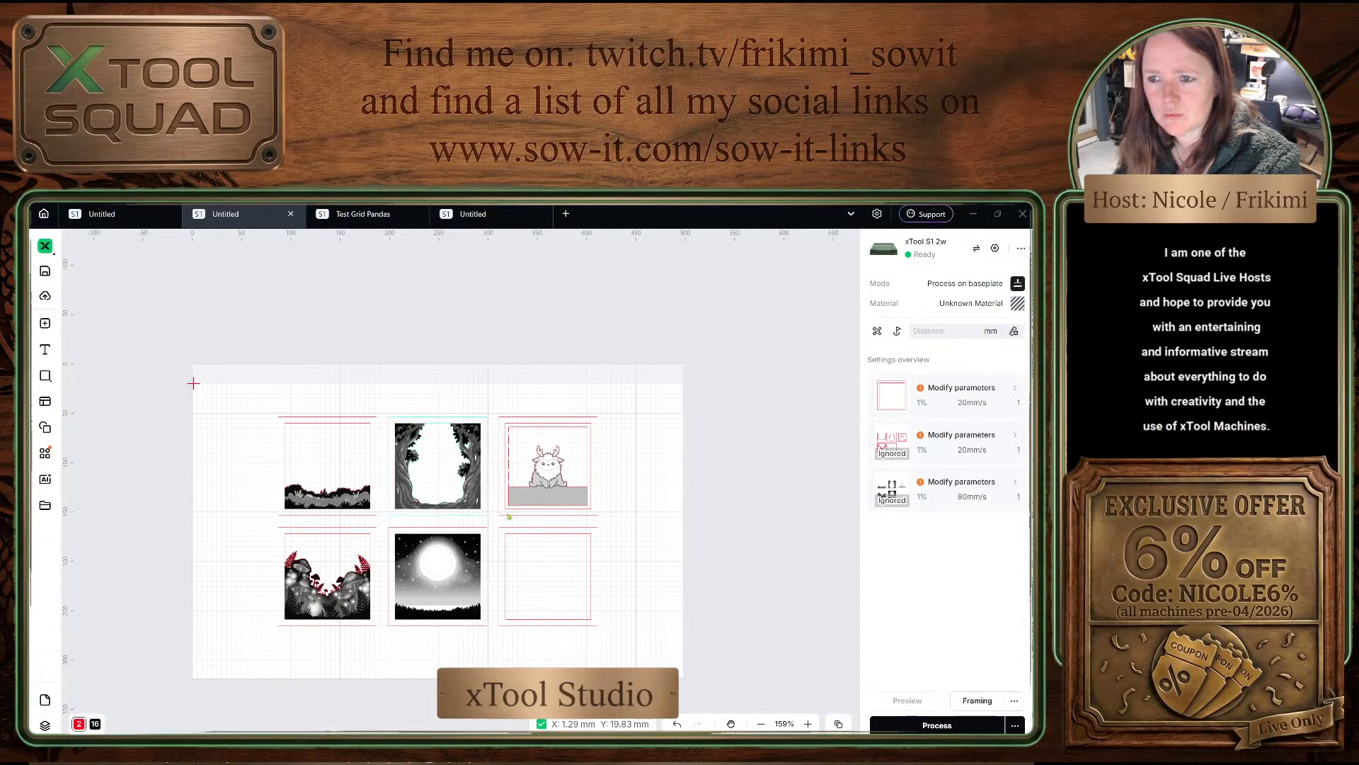
click(473, 213)
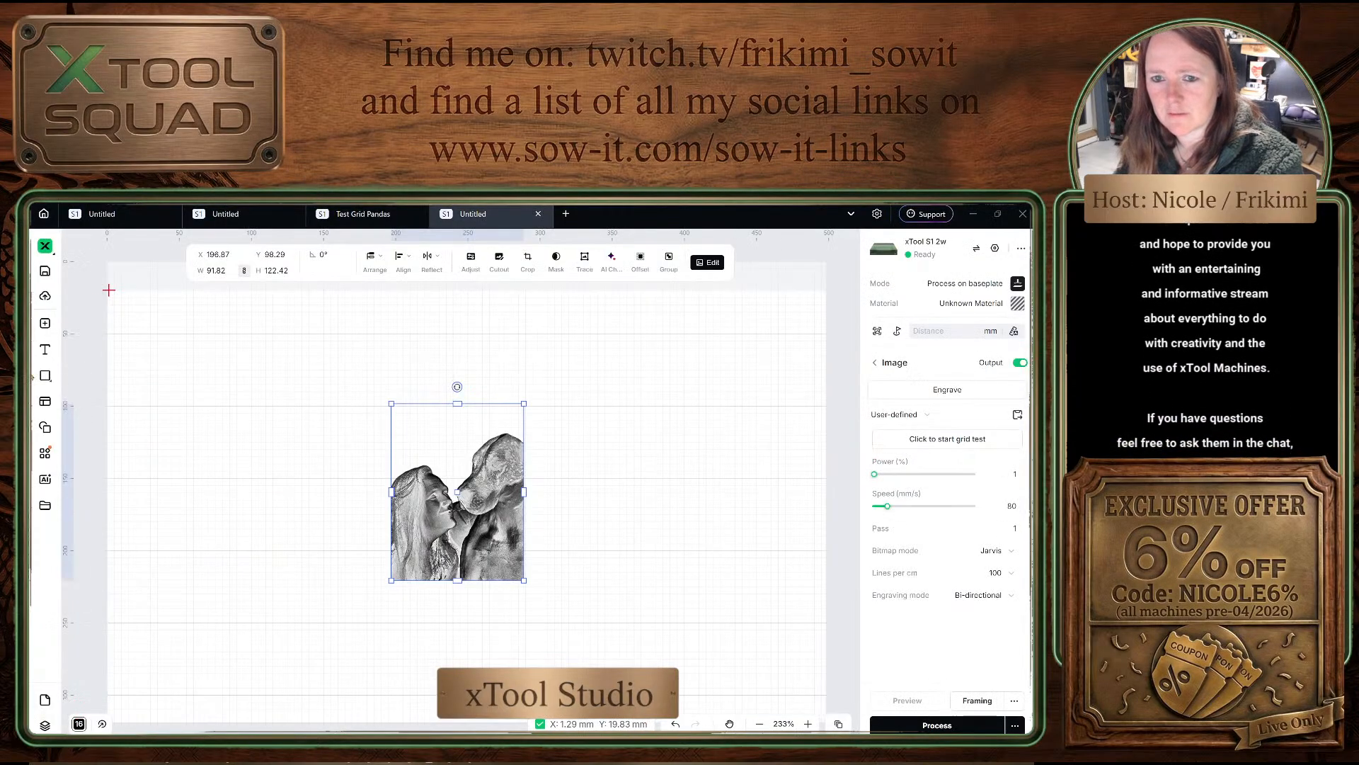
click(45, 349)
click(131, 408)
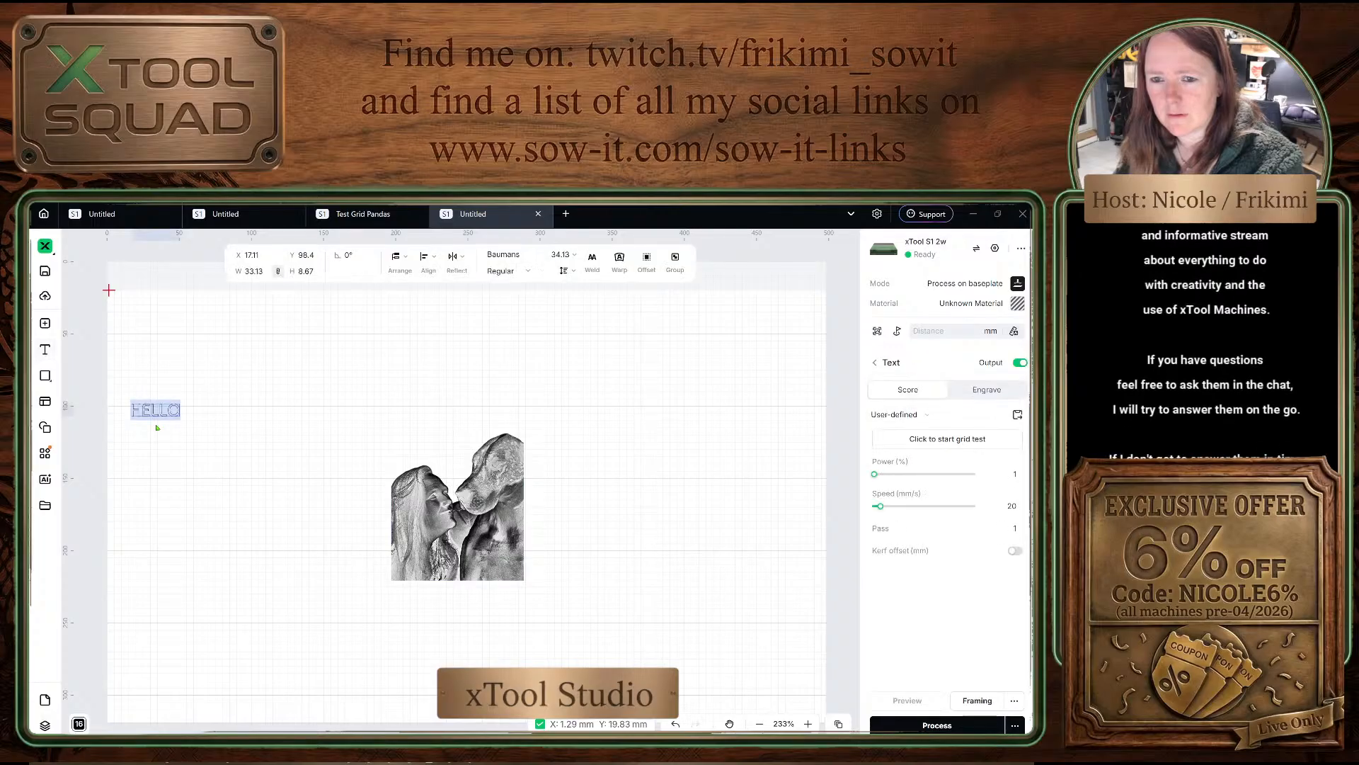
click(313, 374)
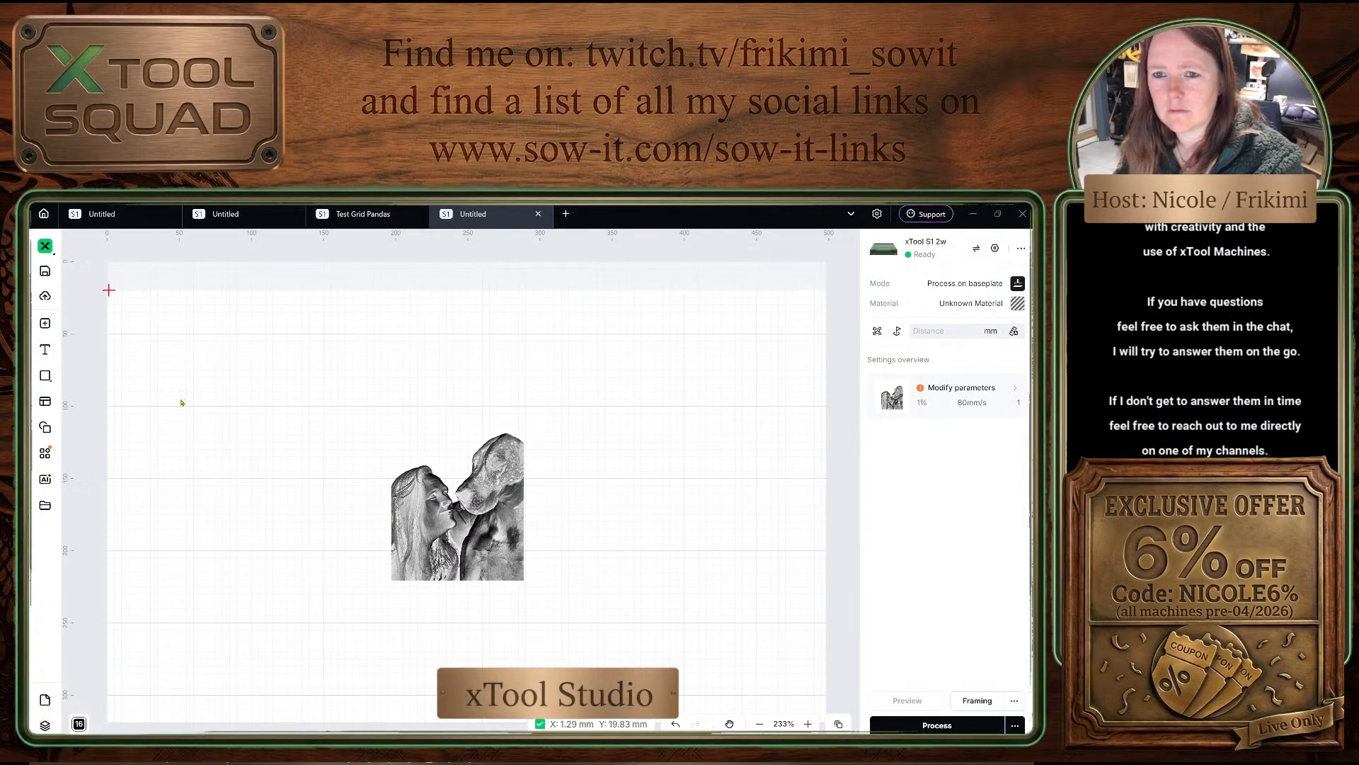
Step: Place a HELLO text near the photo, split it into "HEL LO", and return to the Atomm Sticker Generator
click(44, 349)
click(192, 386)
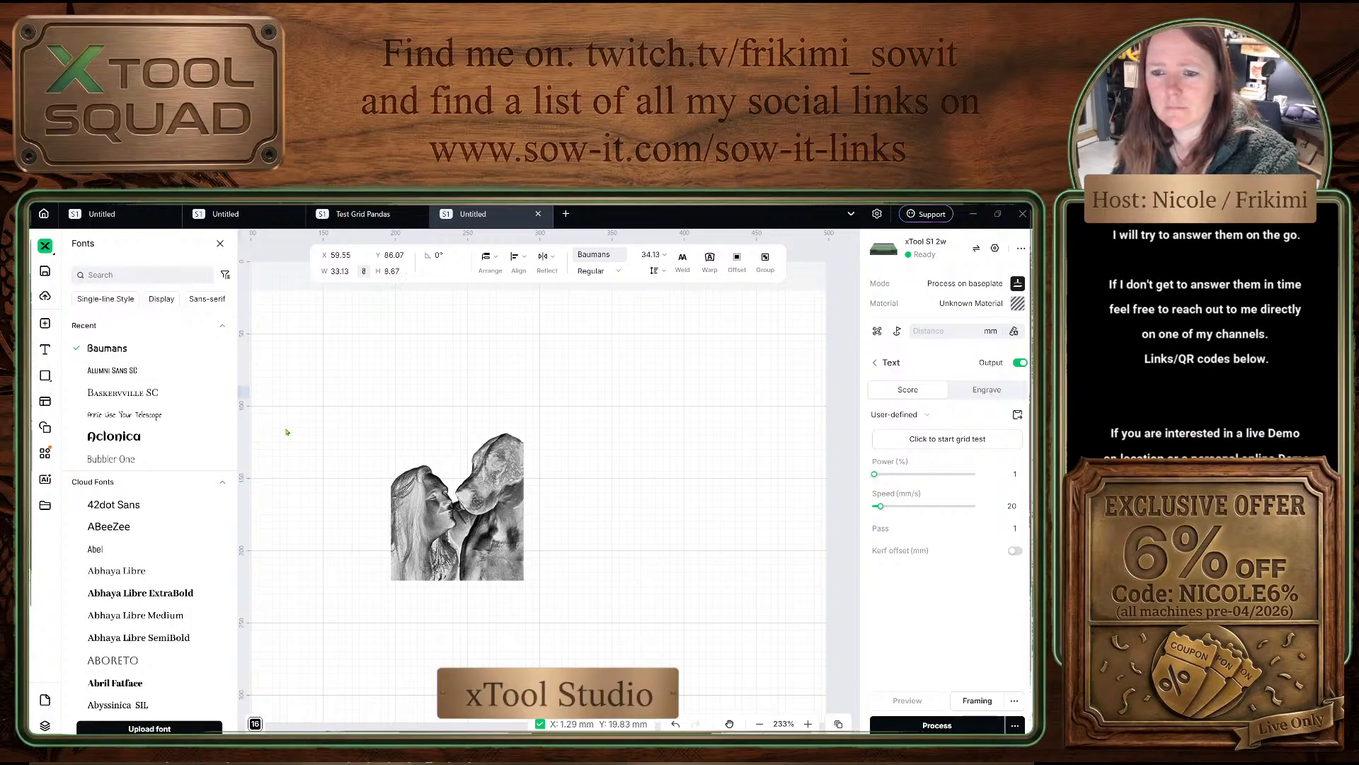
scroll(289, 432, left, 3)
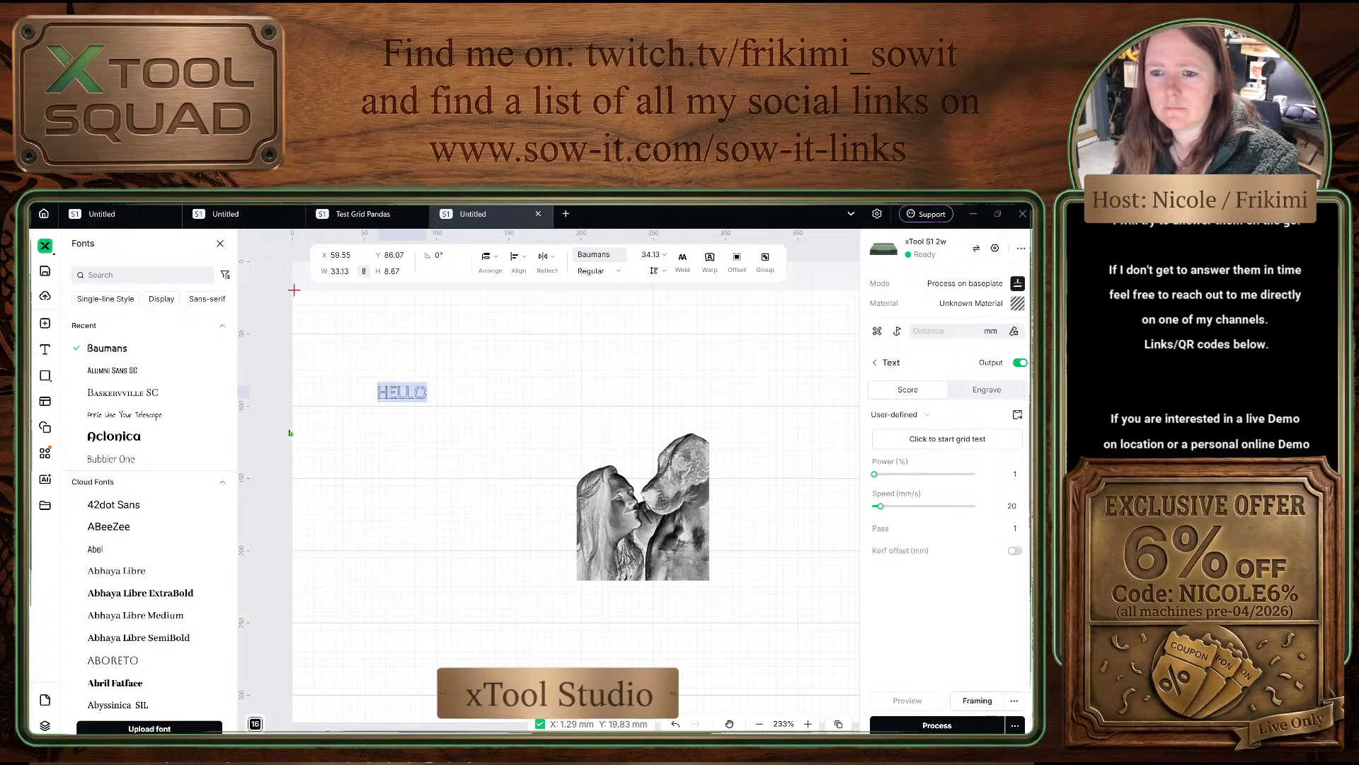
click(409, 393)
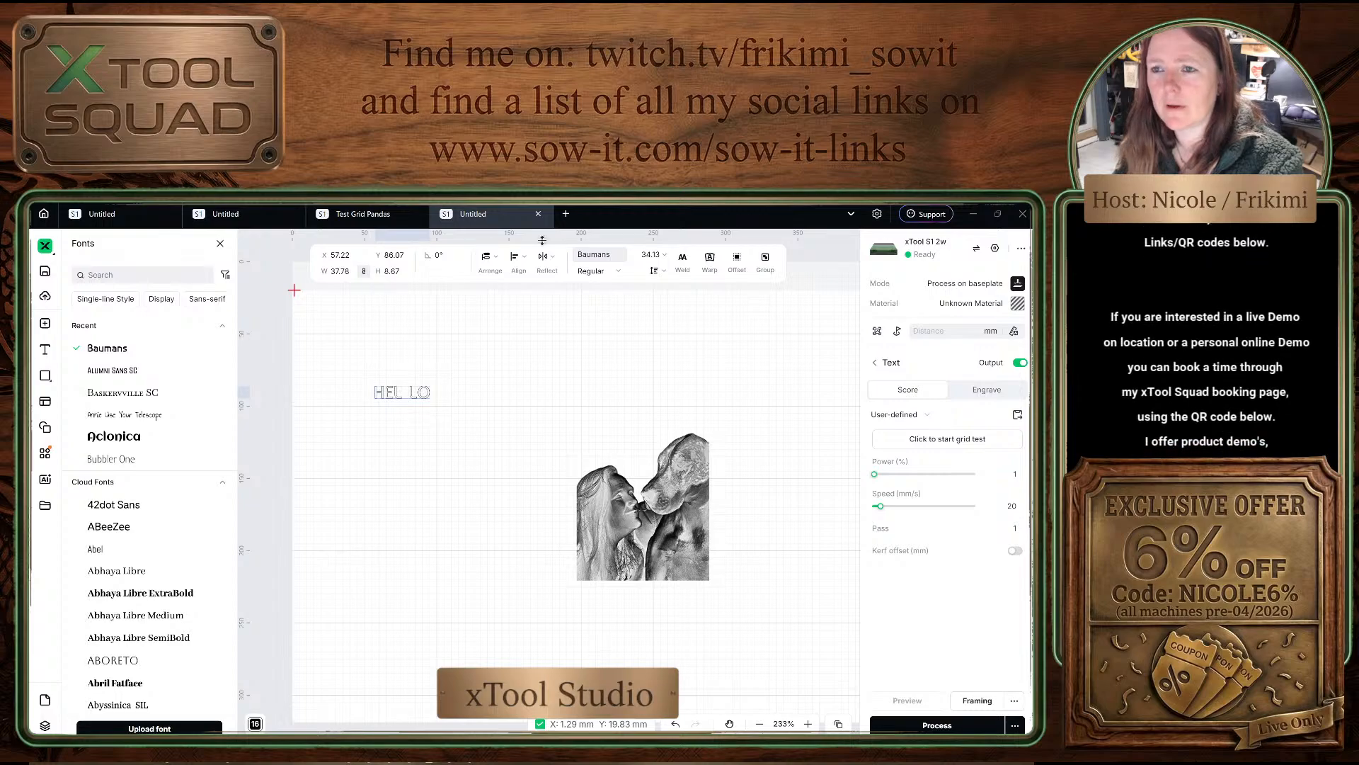
click(973, 213)
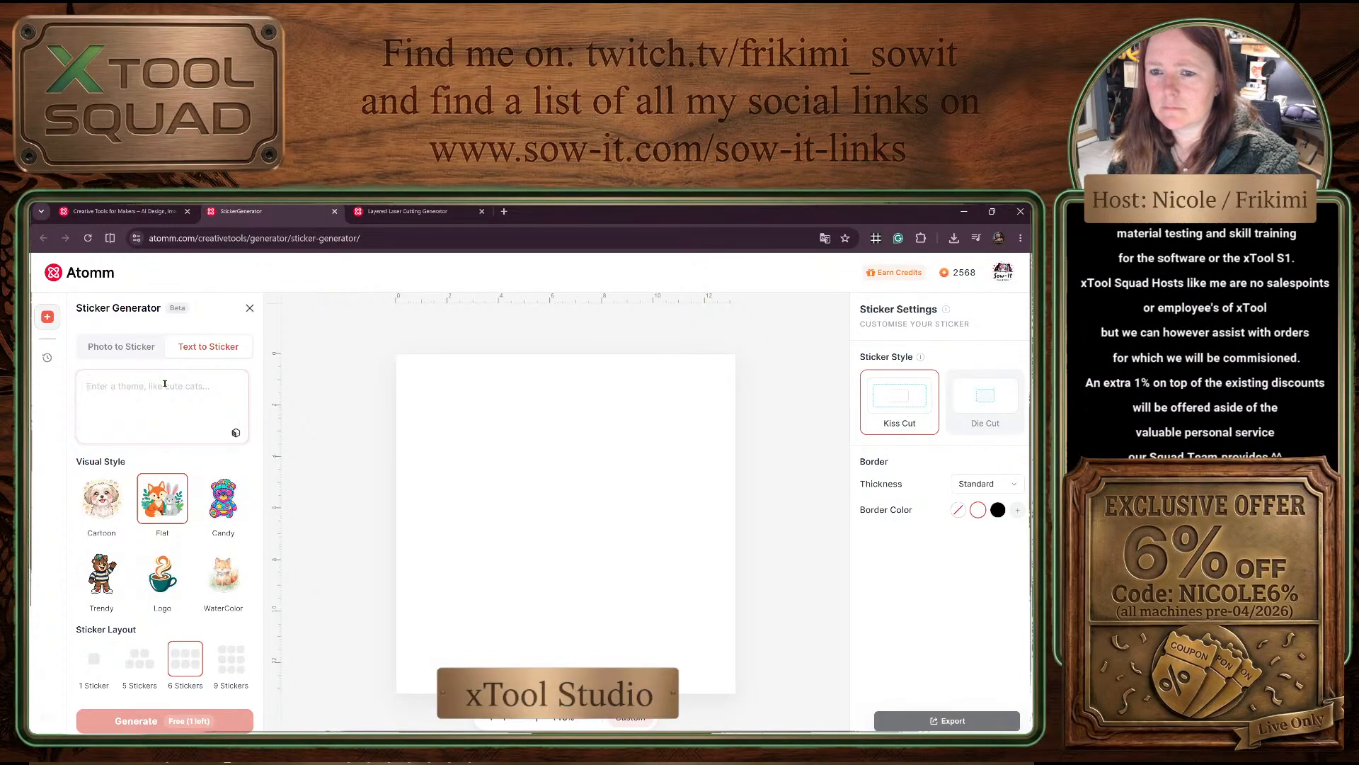
text(cute)
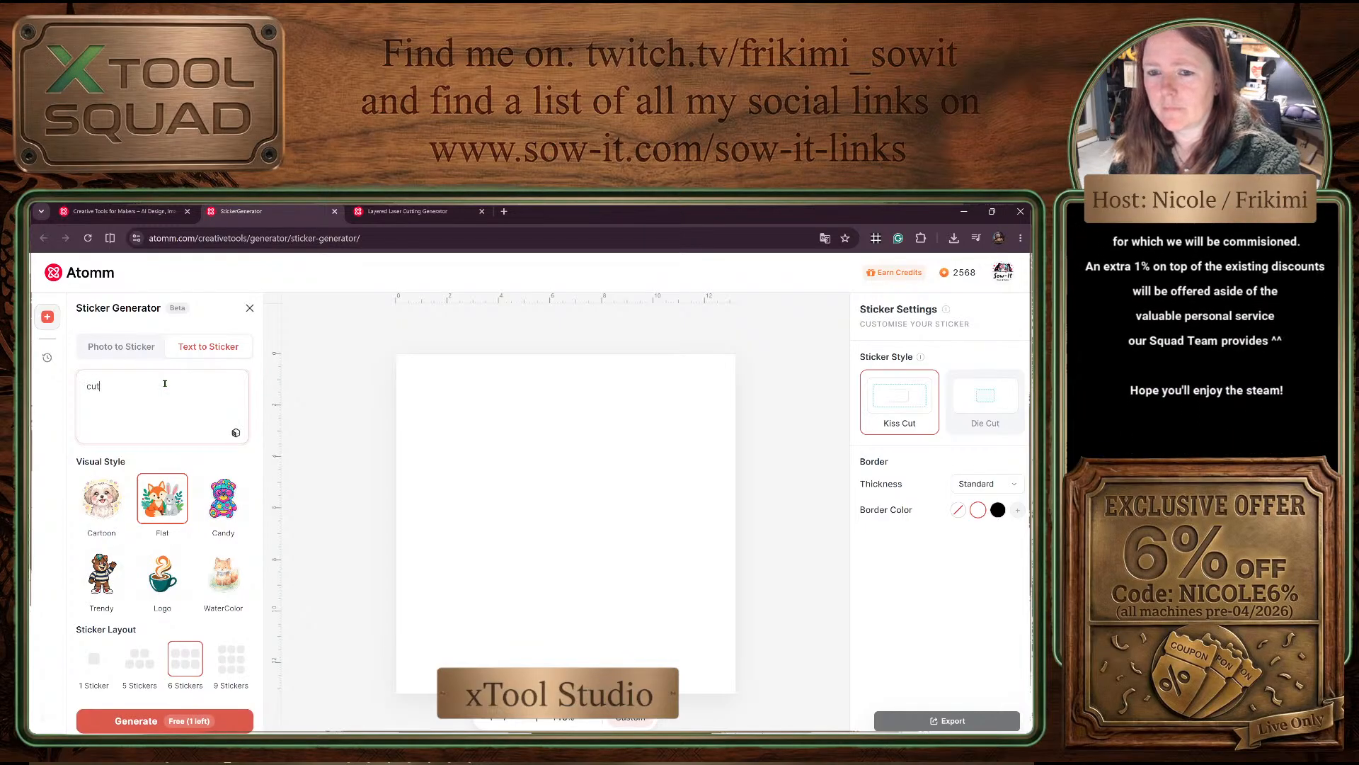
key(BackSpace)
key(BackSpace)
key(BackSpace)
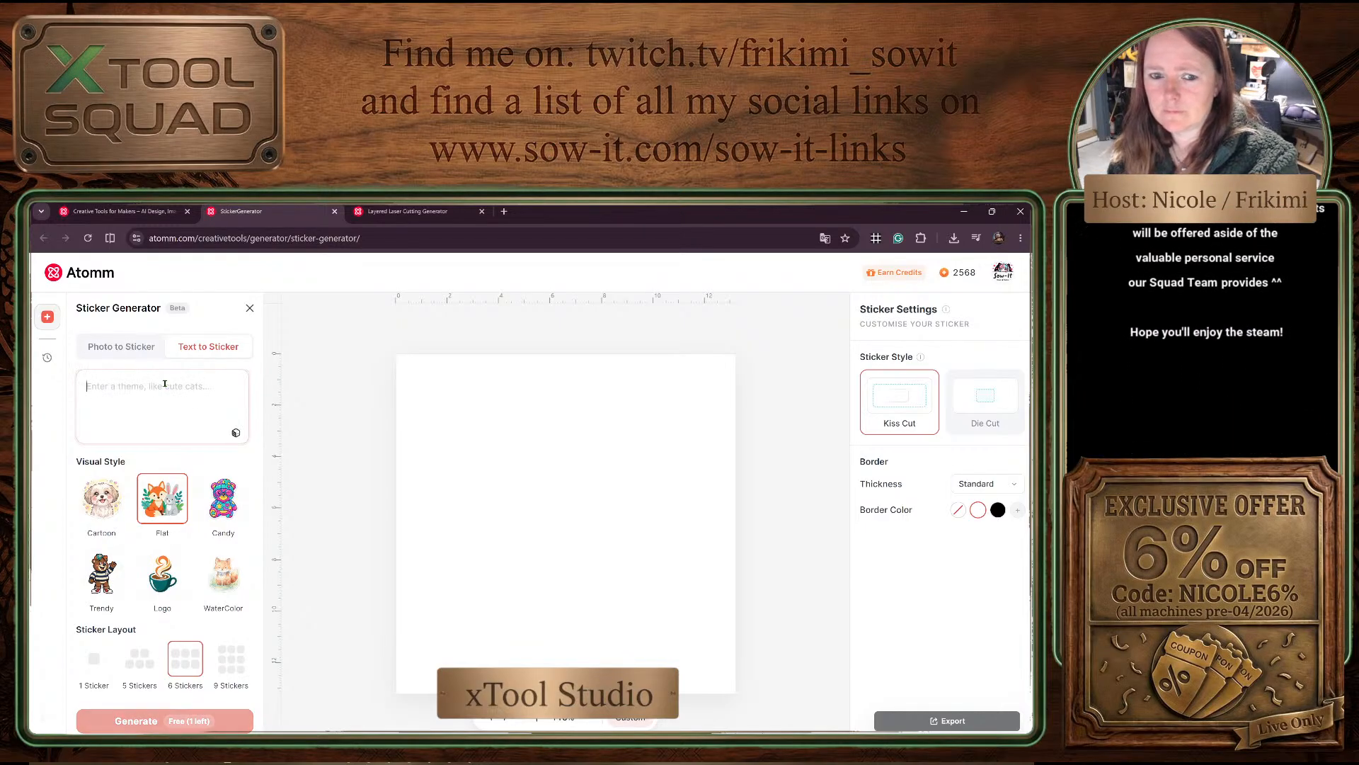
Step: Generate a sticker sheet from the theme "foxgirl" and look over the resulting stickers
text(fo)
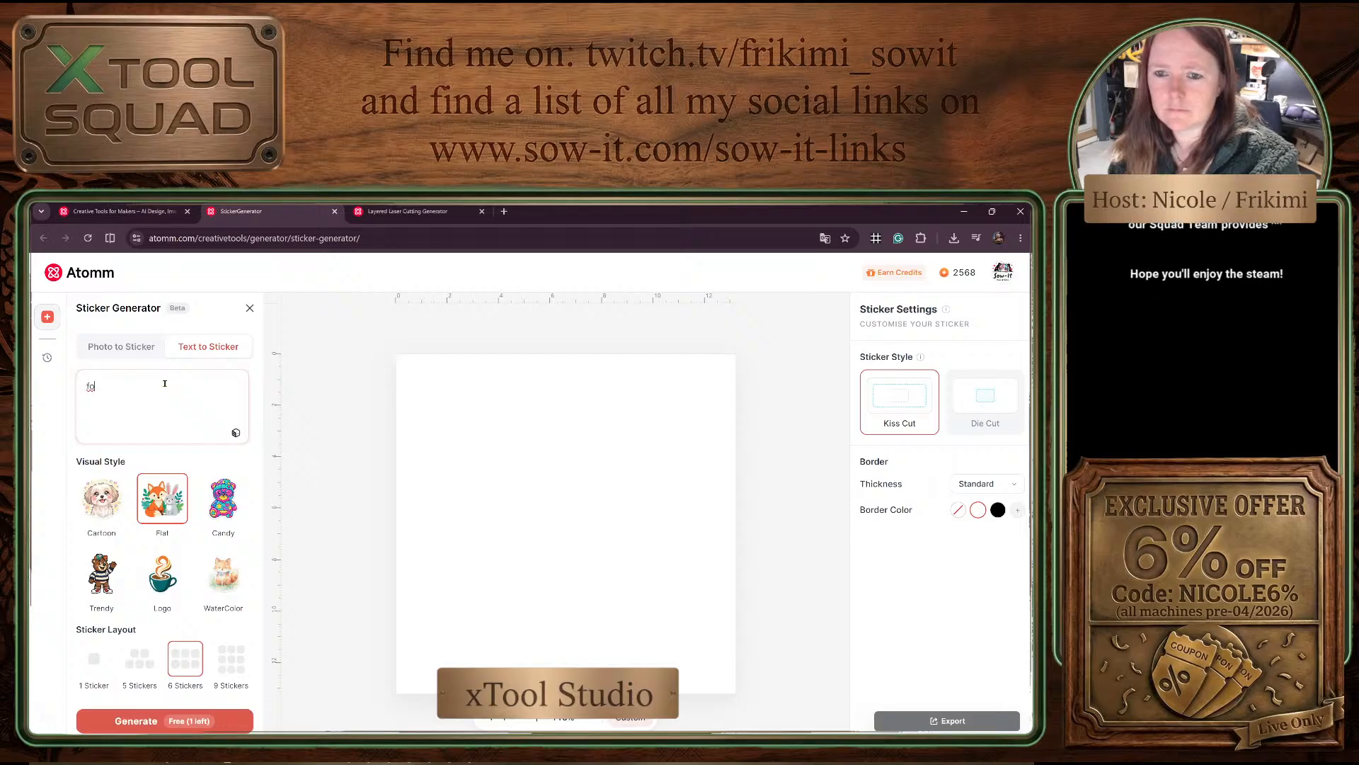
text(xgirl)
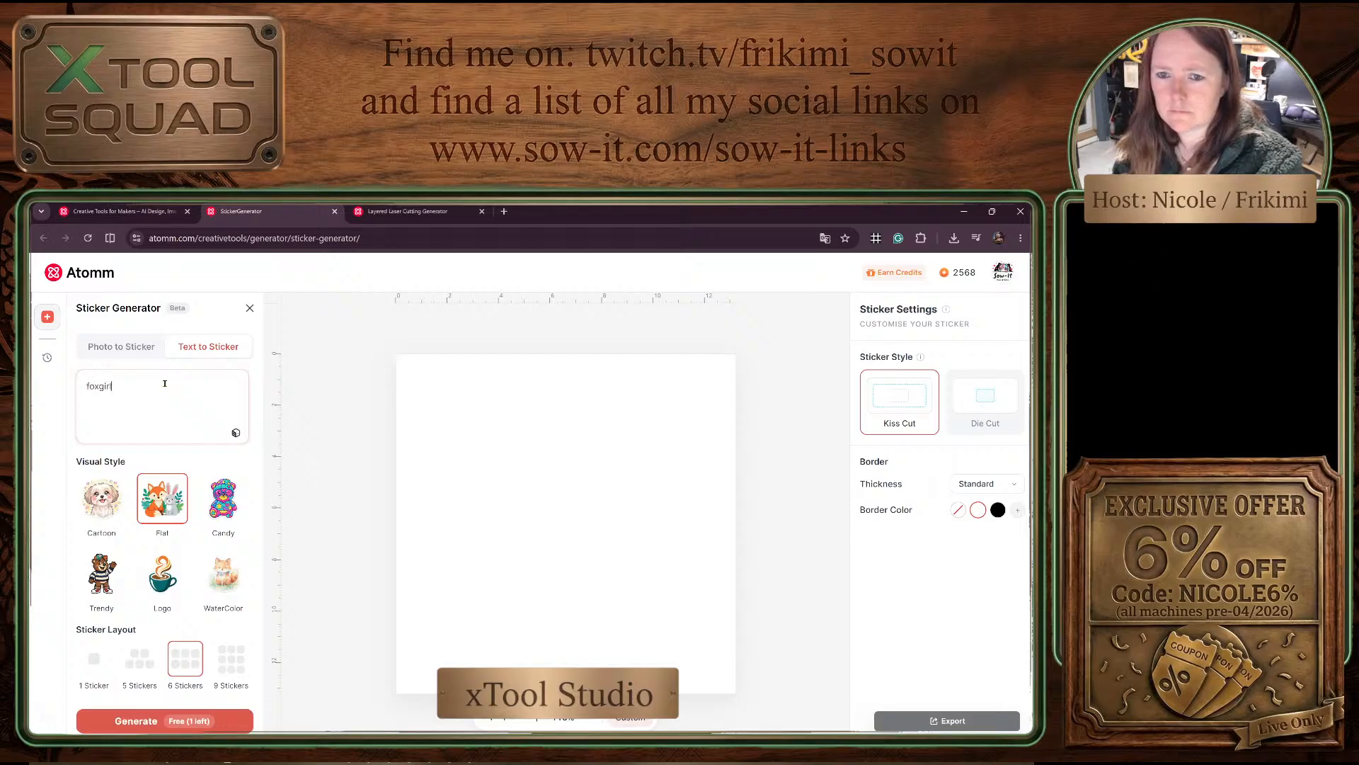
click(143, 721)
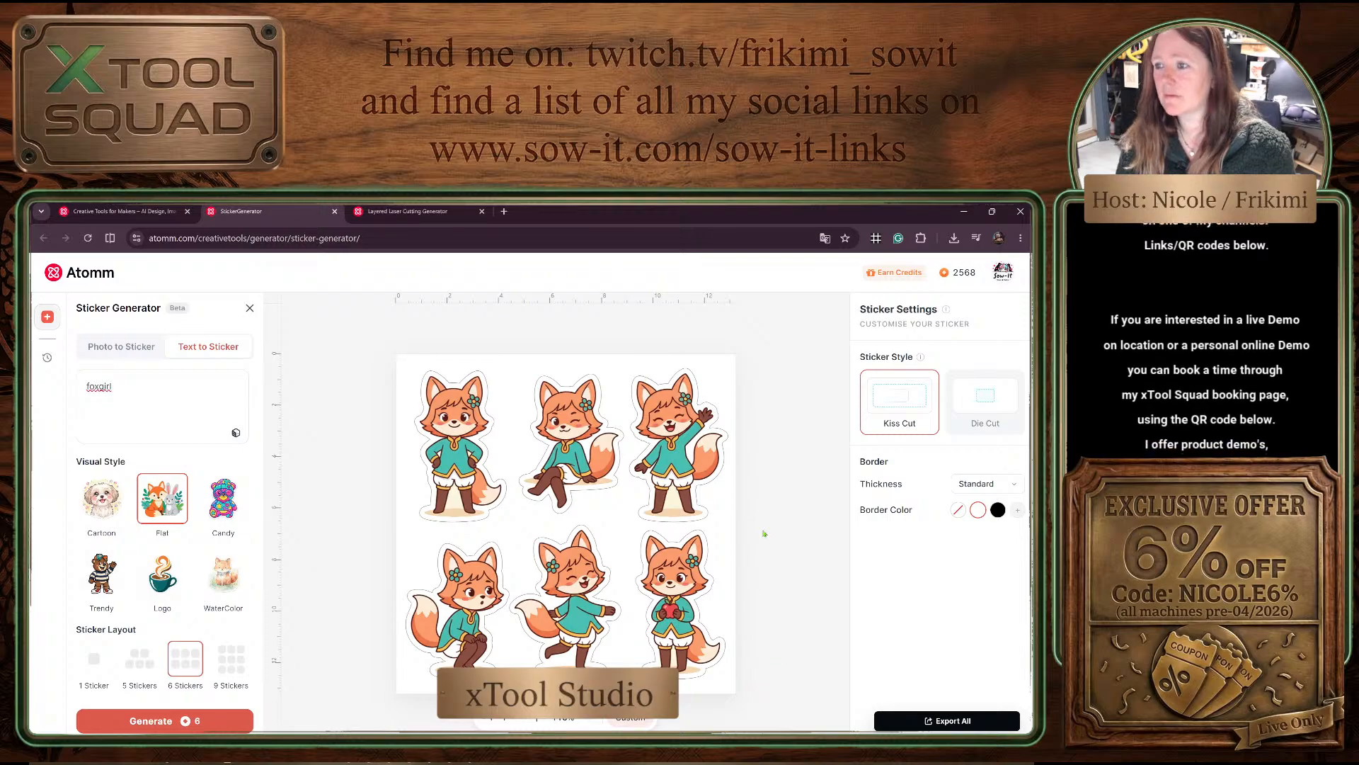
scroll(769, 515, down, 2)
scroll(771, 515, up, 2)
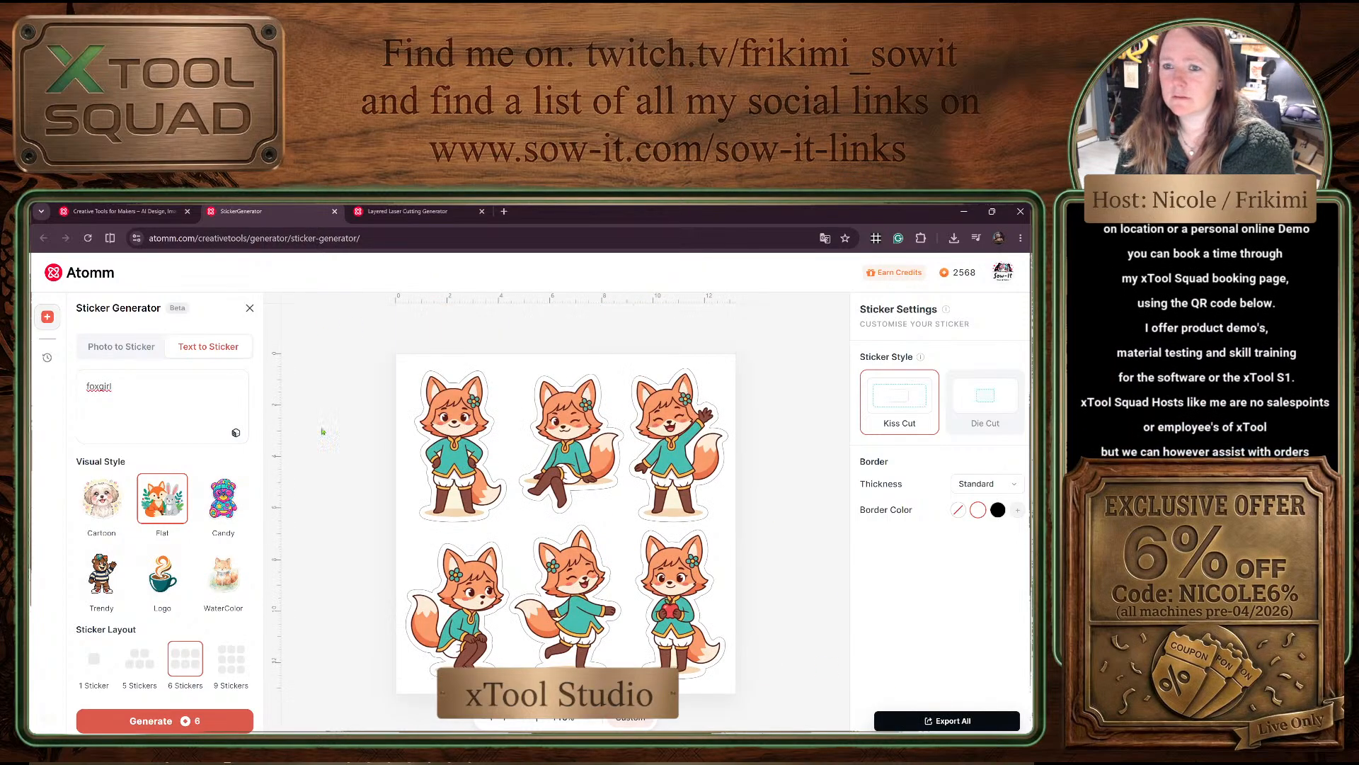
Step: Switch to xTool Studio, create a new blank project, and return to the Atomm Sticker Generator
mouse_move(428, 751)
click(426, 708)
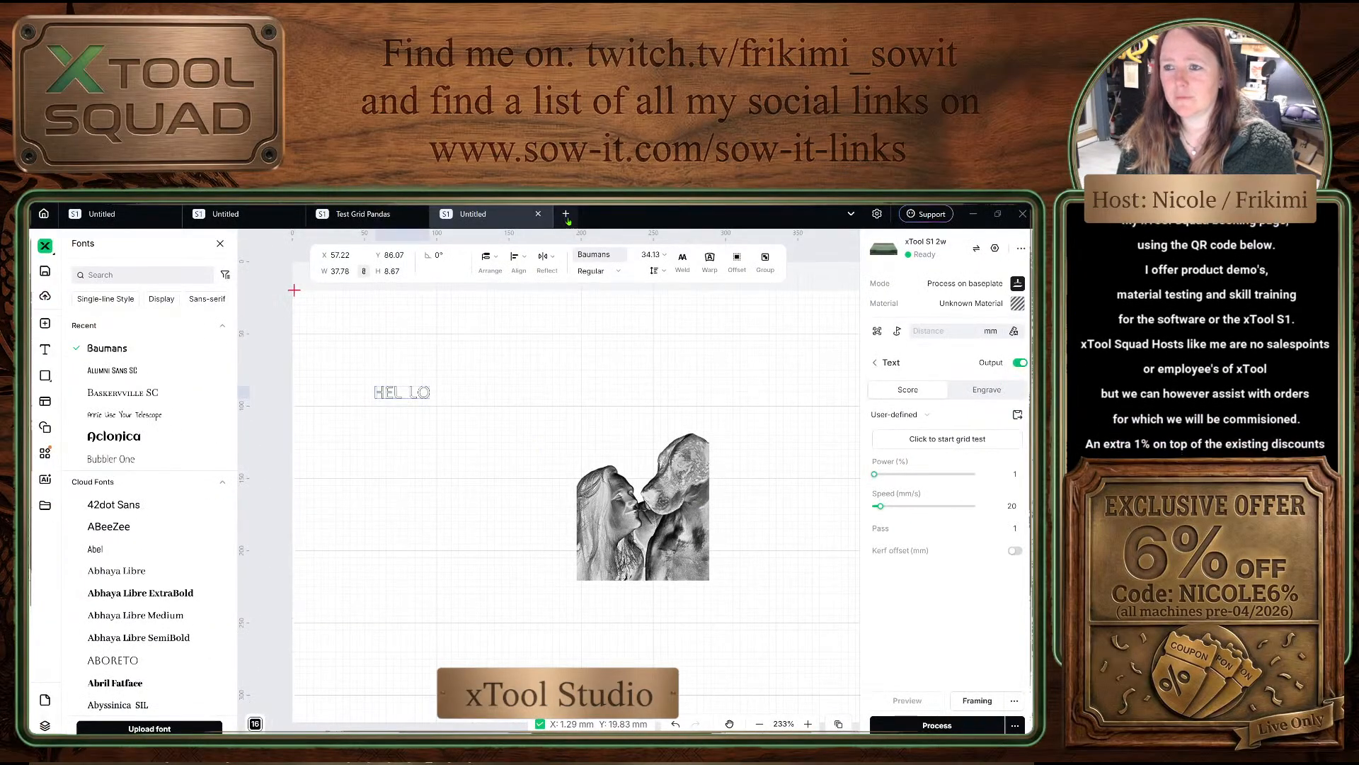
click(567, 214)
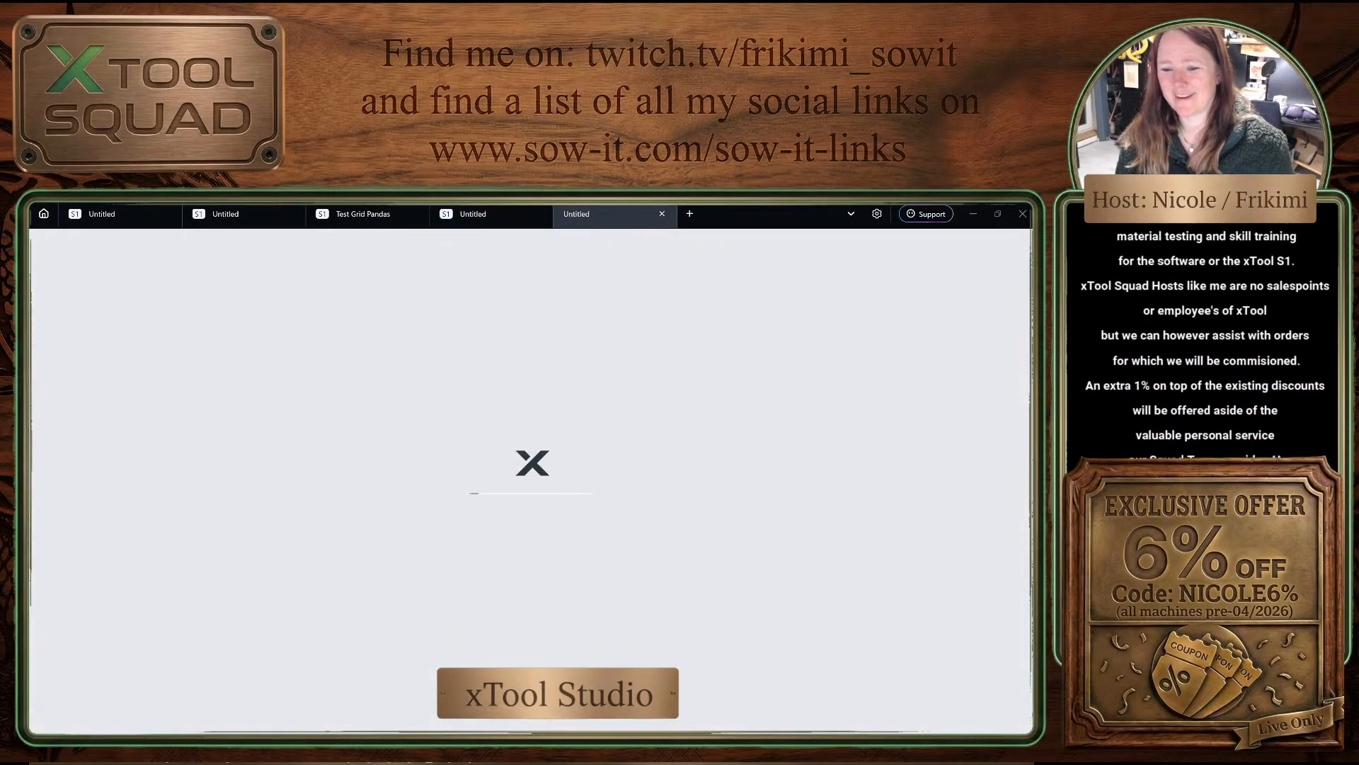
mouse_move(227, 750)
click(276, 708)
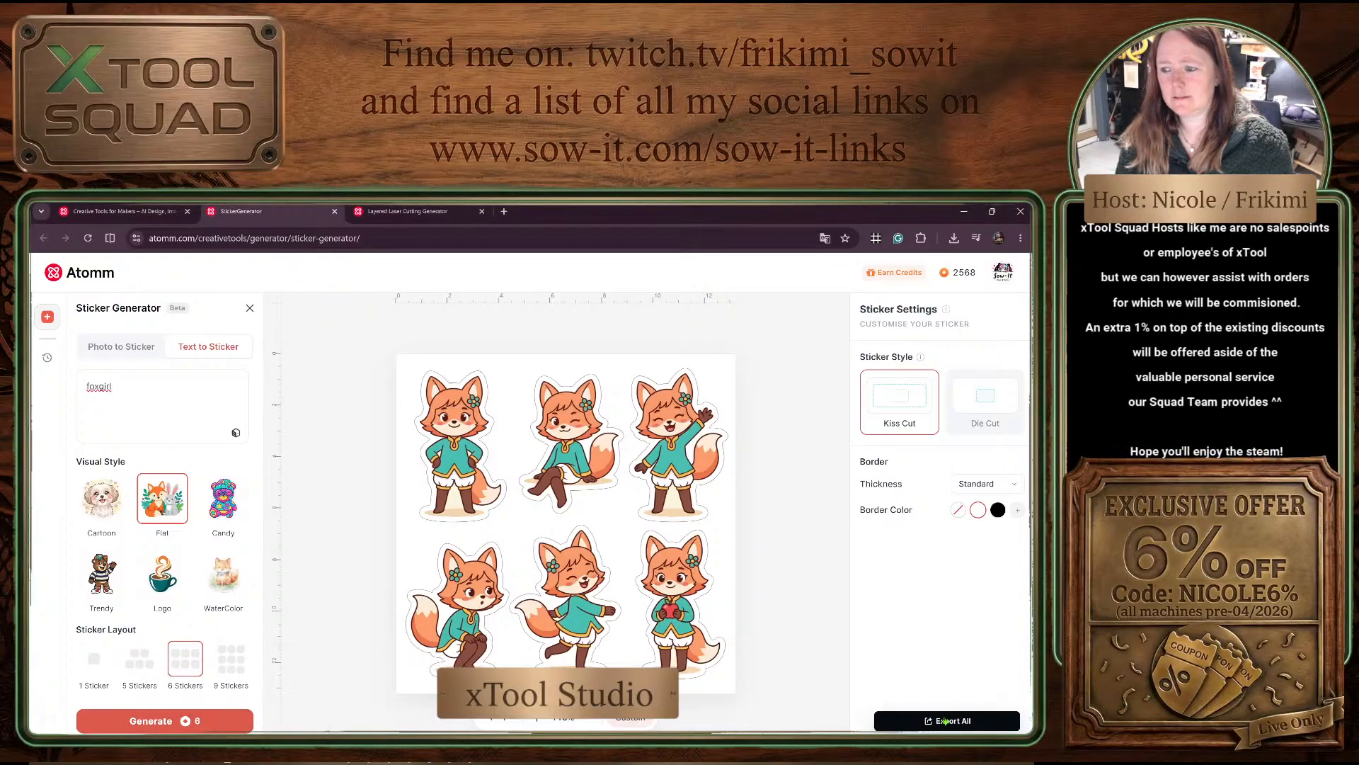
Step: Download the foxgirl sticker sheet as an SVG into Projects, prefixing its suggested file name with "Stream - Atomm test - "
mouse_move(947, 721)
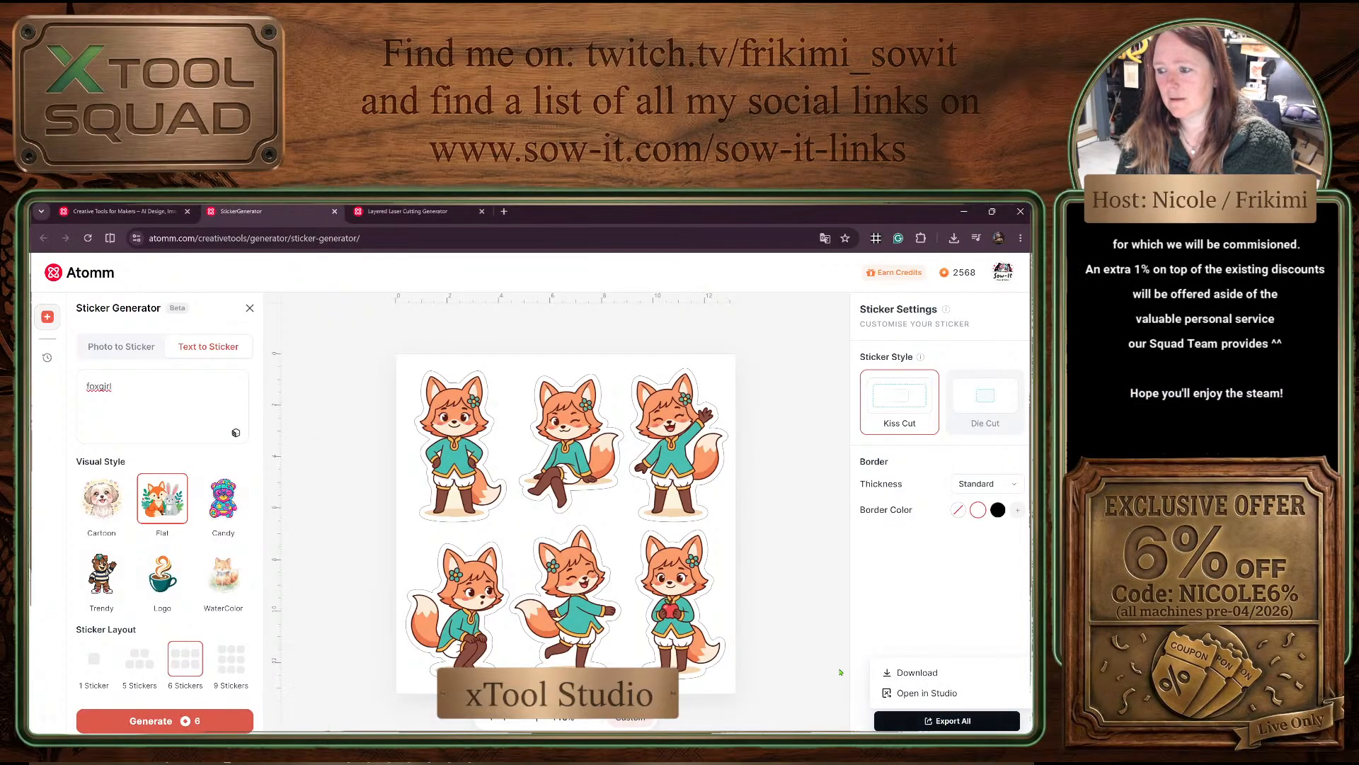
click(915, 672)
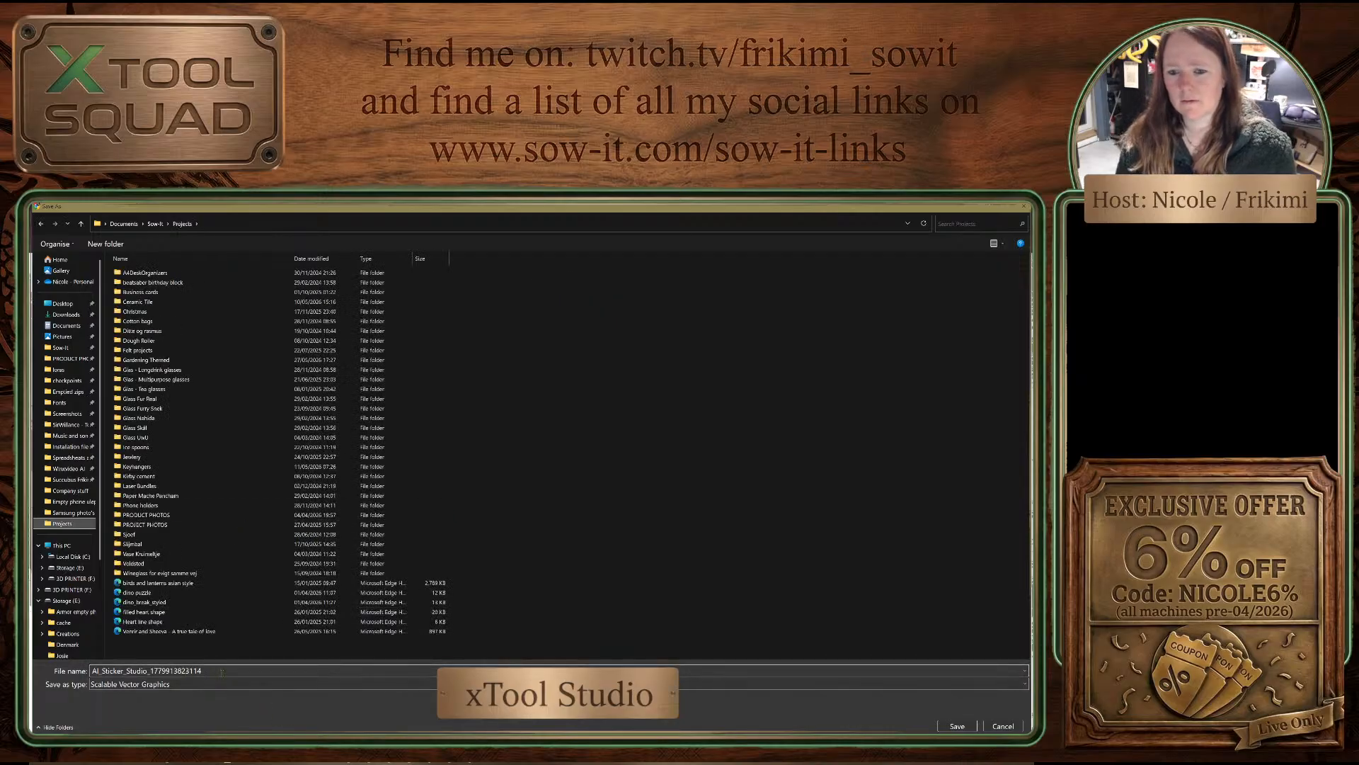
double_click(95, 670)
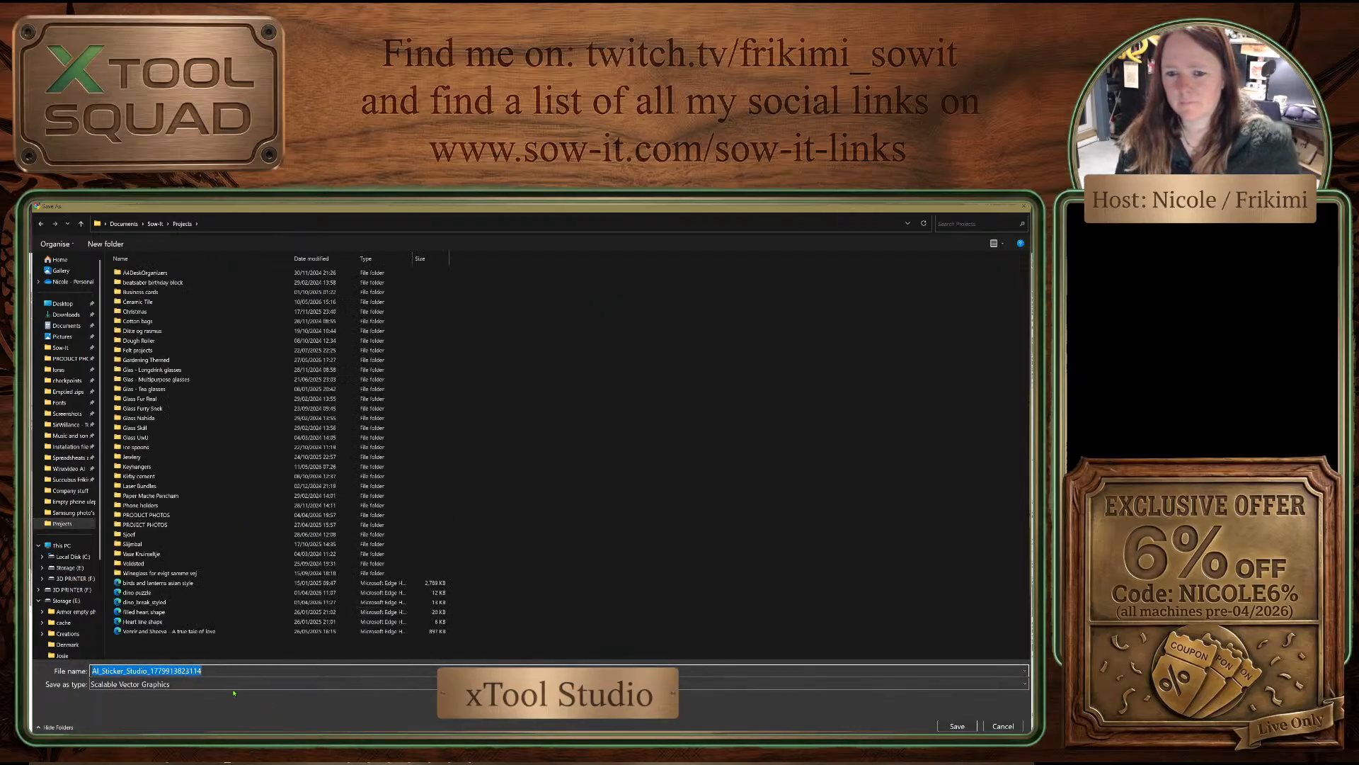
key(Home)
text(Strea)
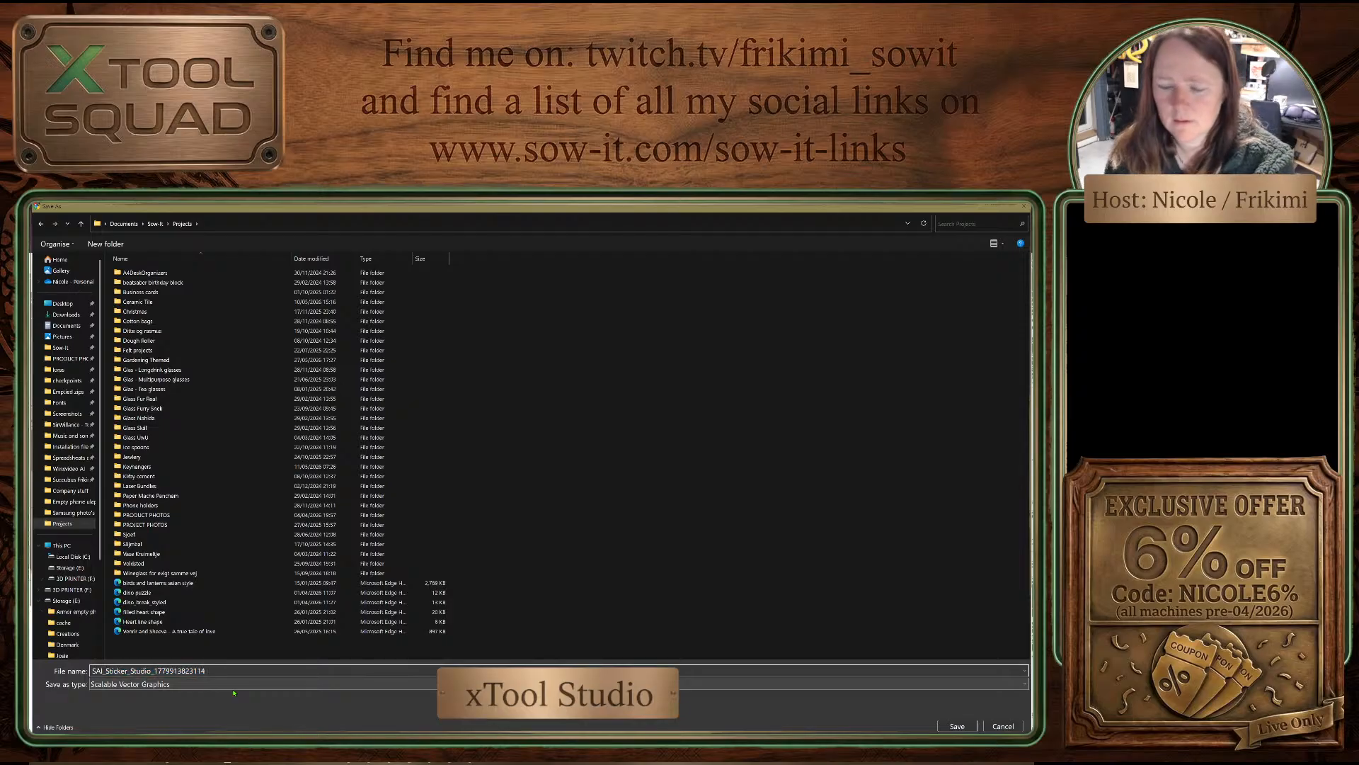
text(m - Atom)
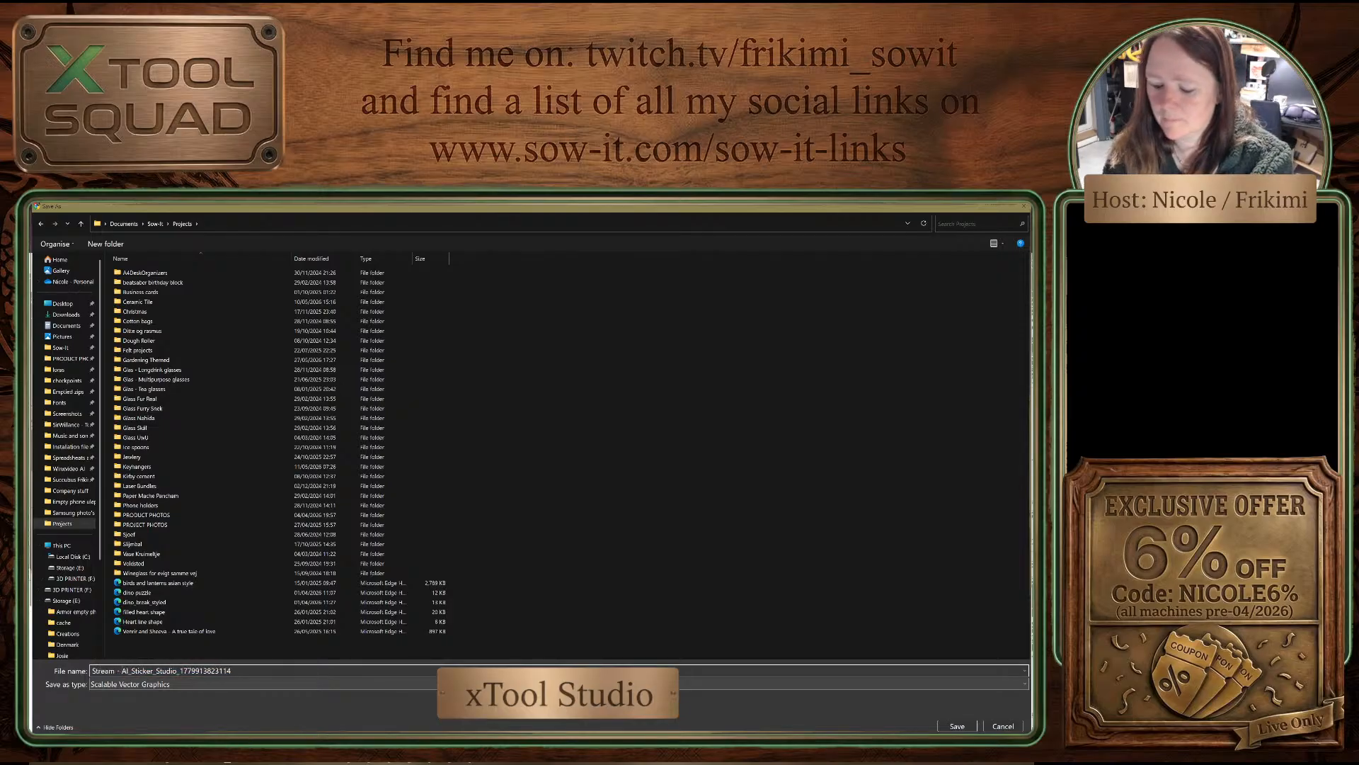
text(m test -)
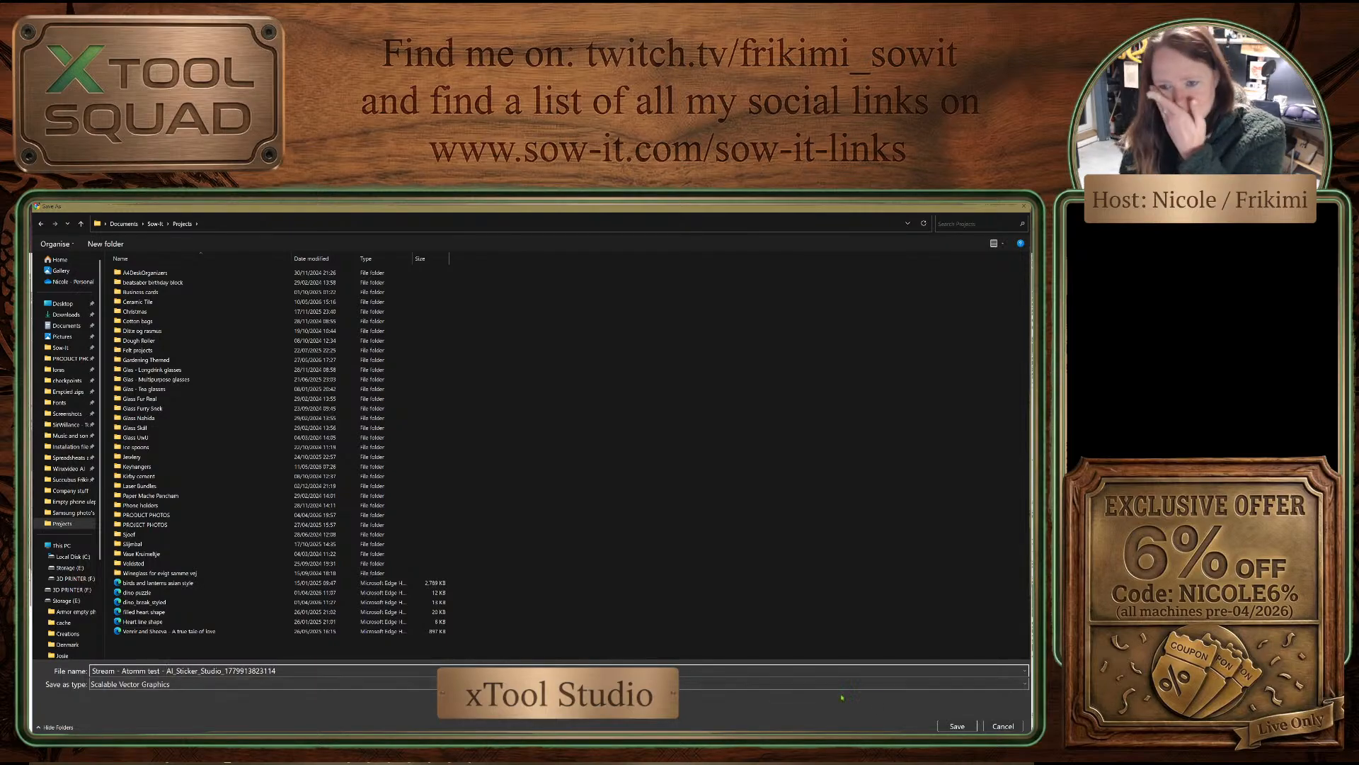
click(958, 726)
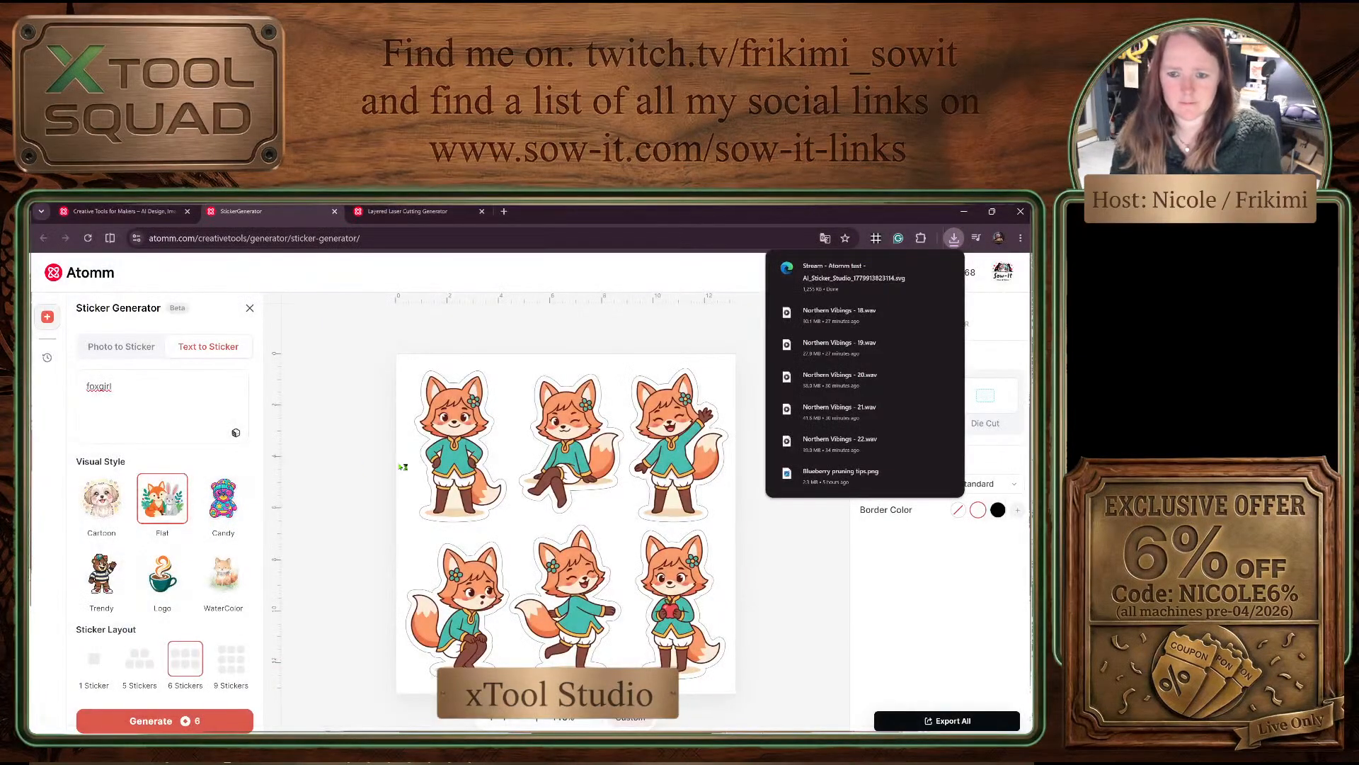
Step: Choose the Logo visual style for the foxgirl stickers, and close the Sticker Generator without generating
click(171, 573)
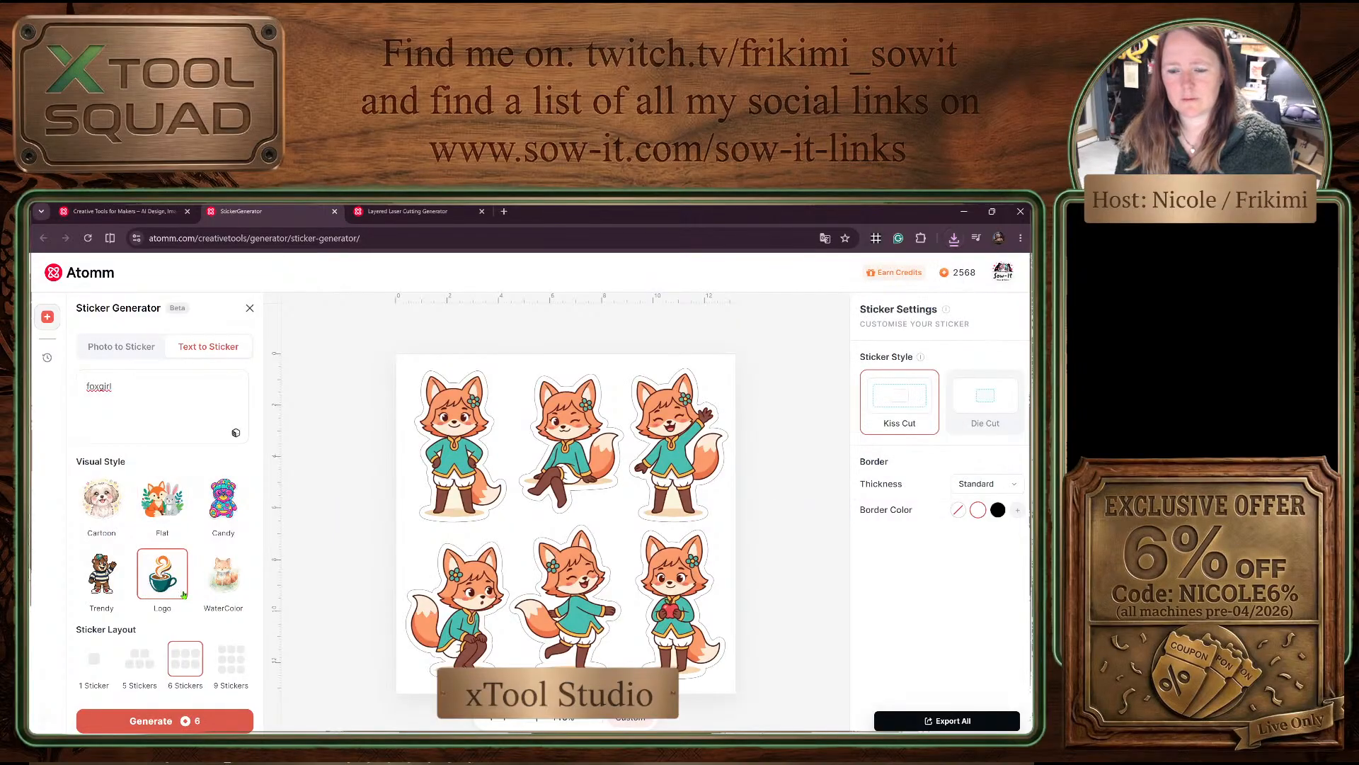
double_click(124, 385)
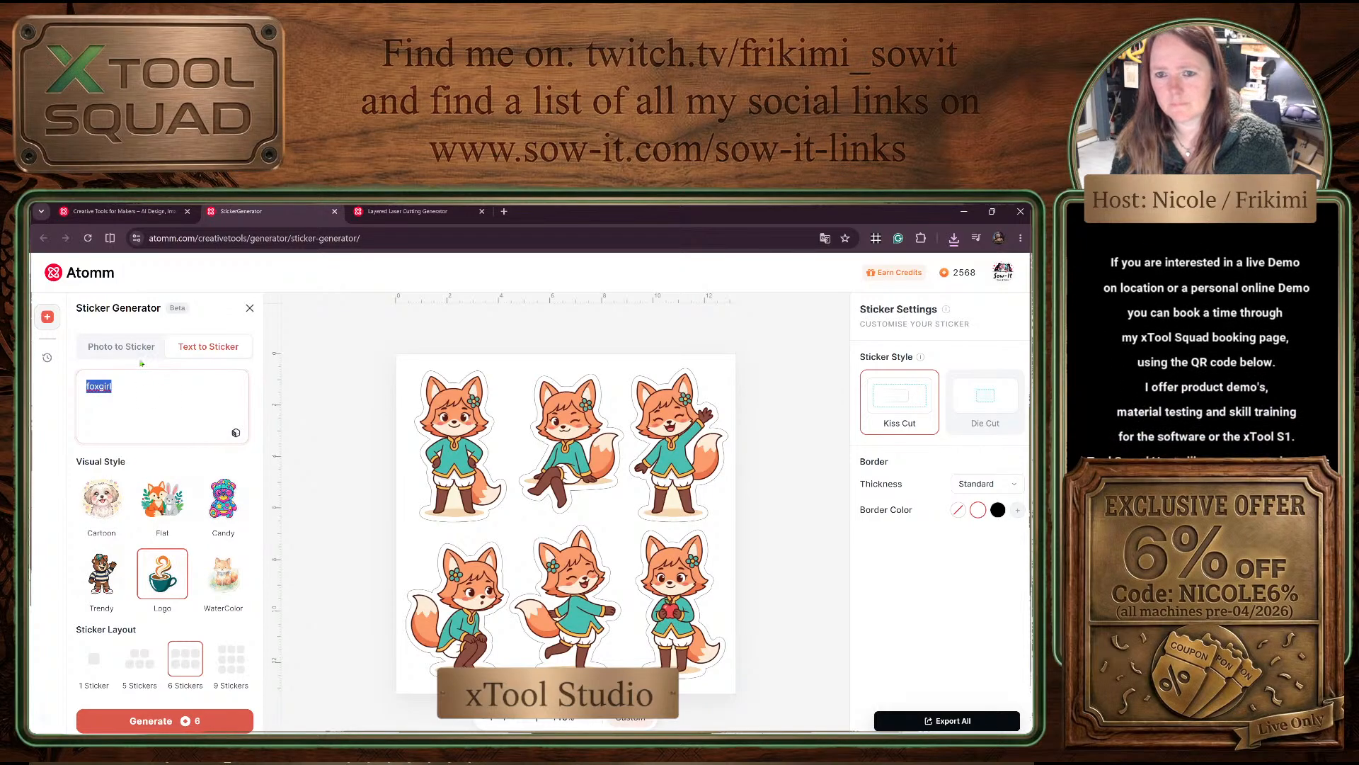
click(335, 211)
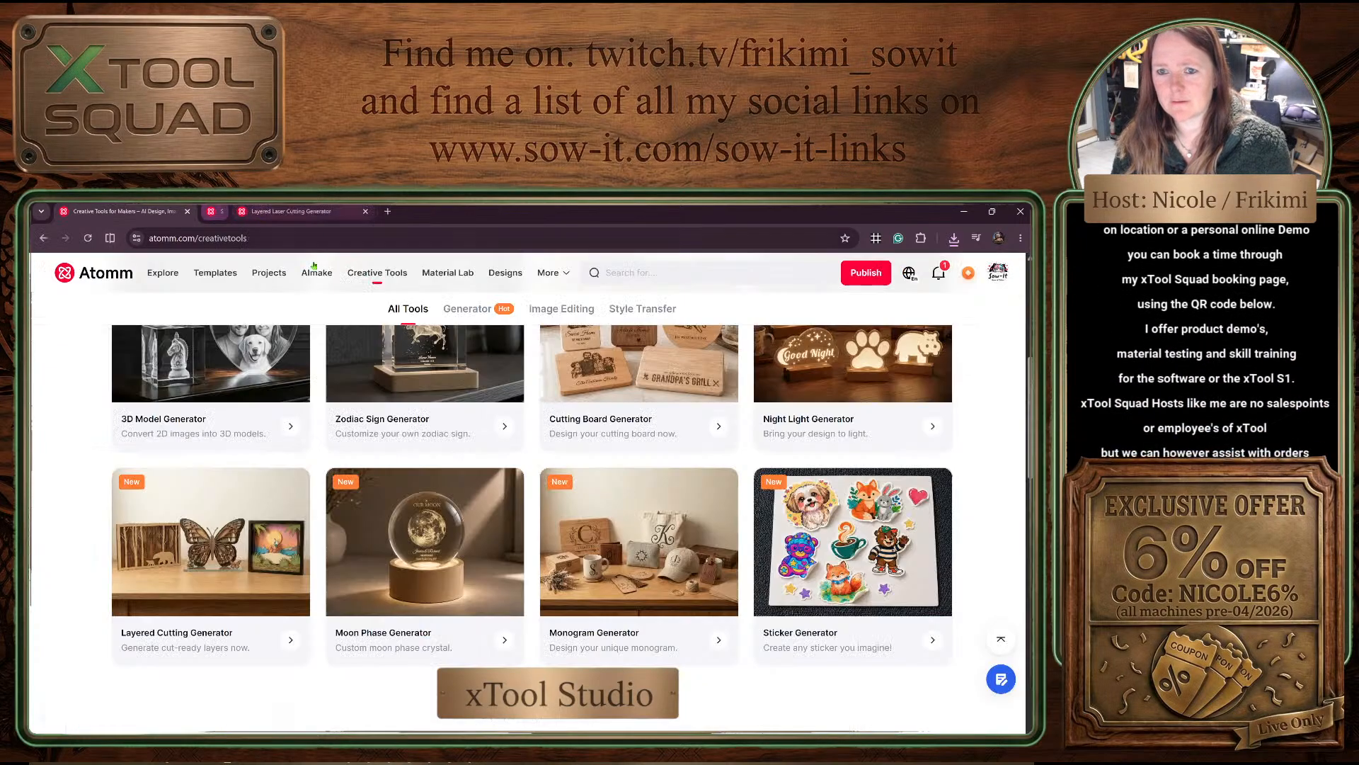
Step: Show all generators in Atomm's Creative Tools and create a new design in the Word Cloud Generator
scroll(518, 547, down, 1)
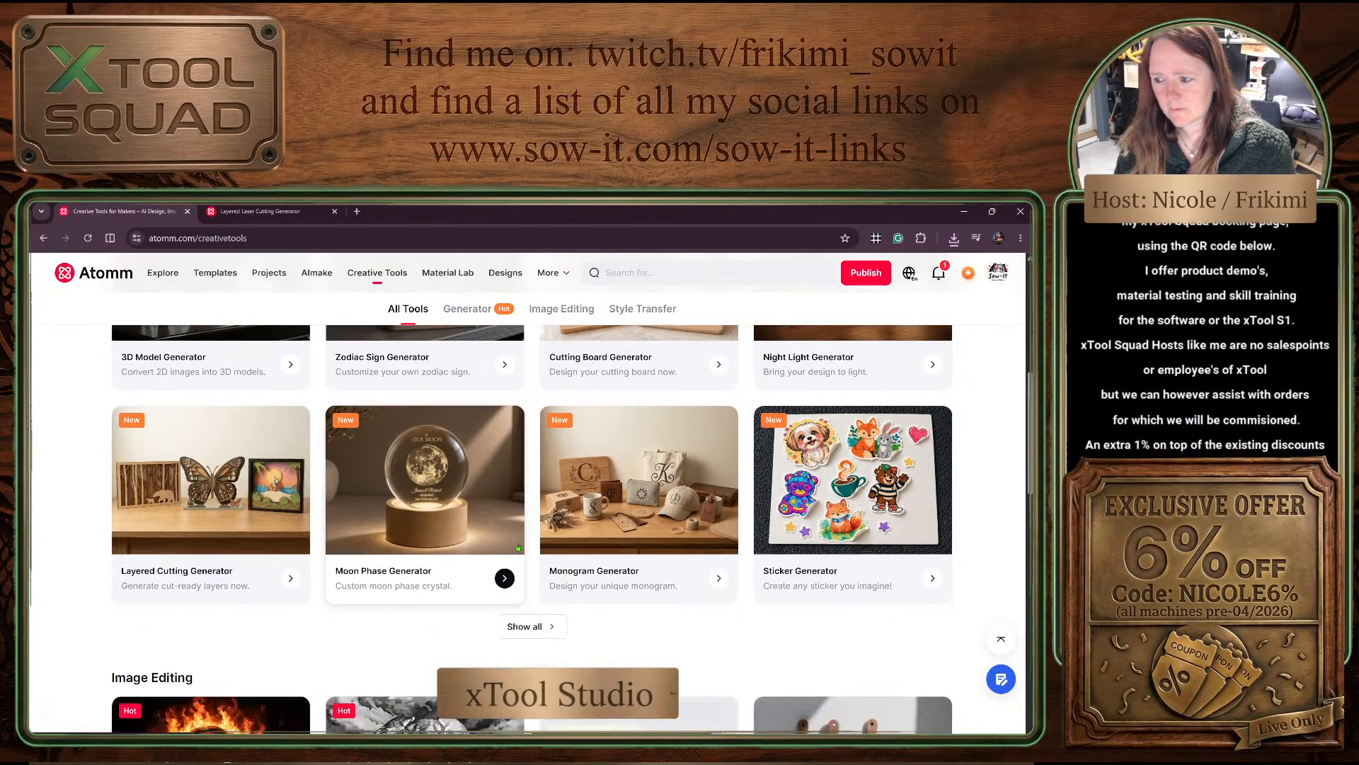
click(525, 626)
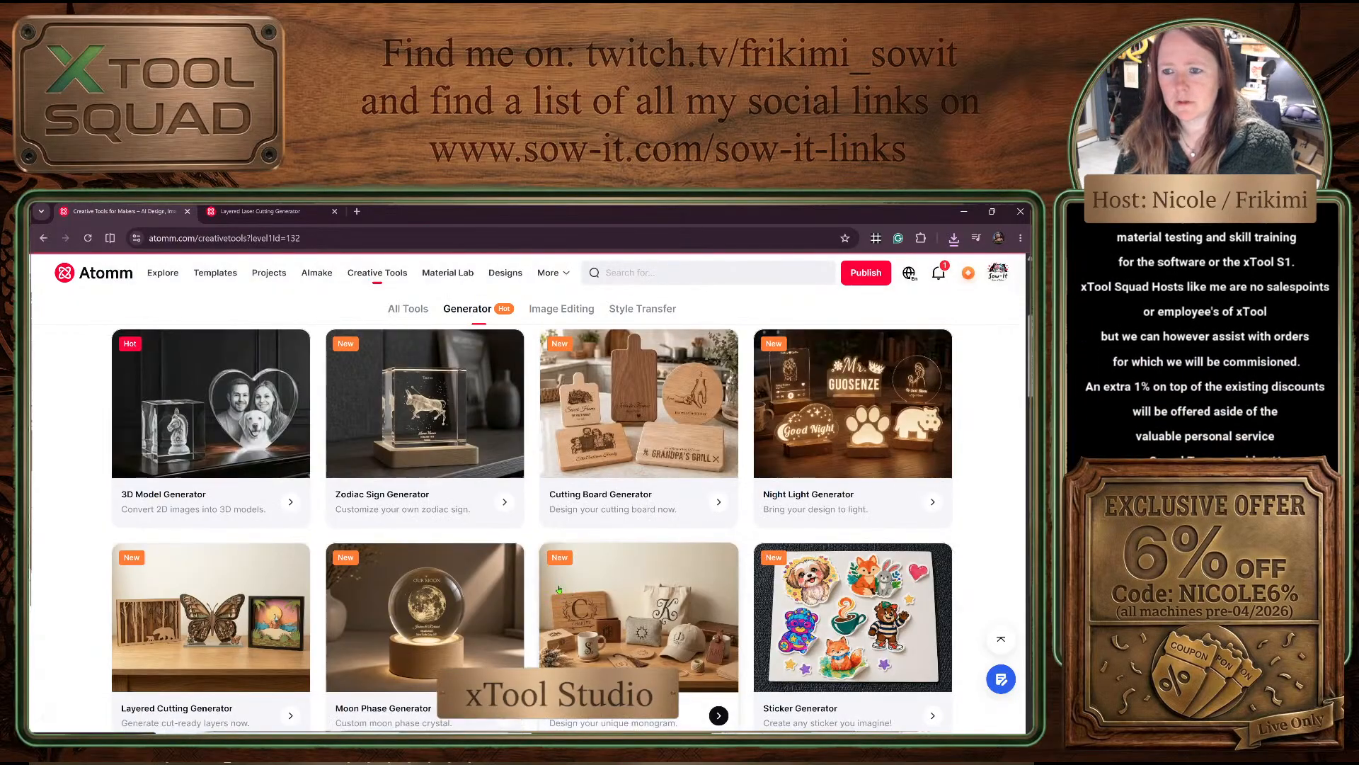
scroll(558, 589, down, 4)
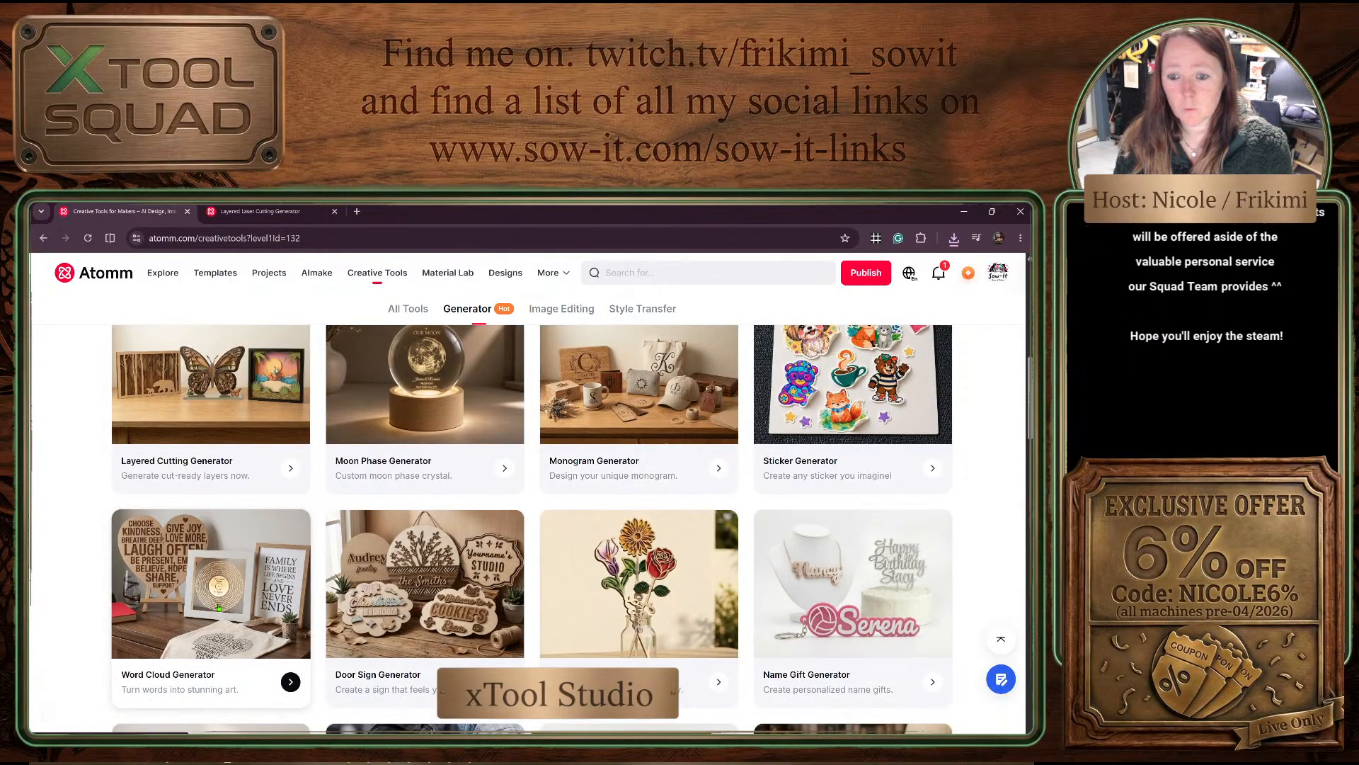
click(249, 603)
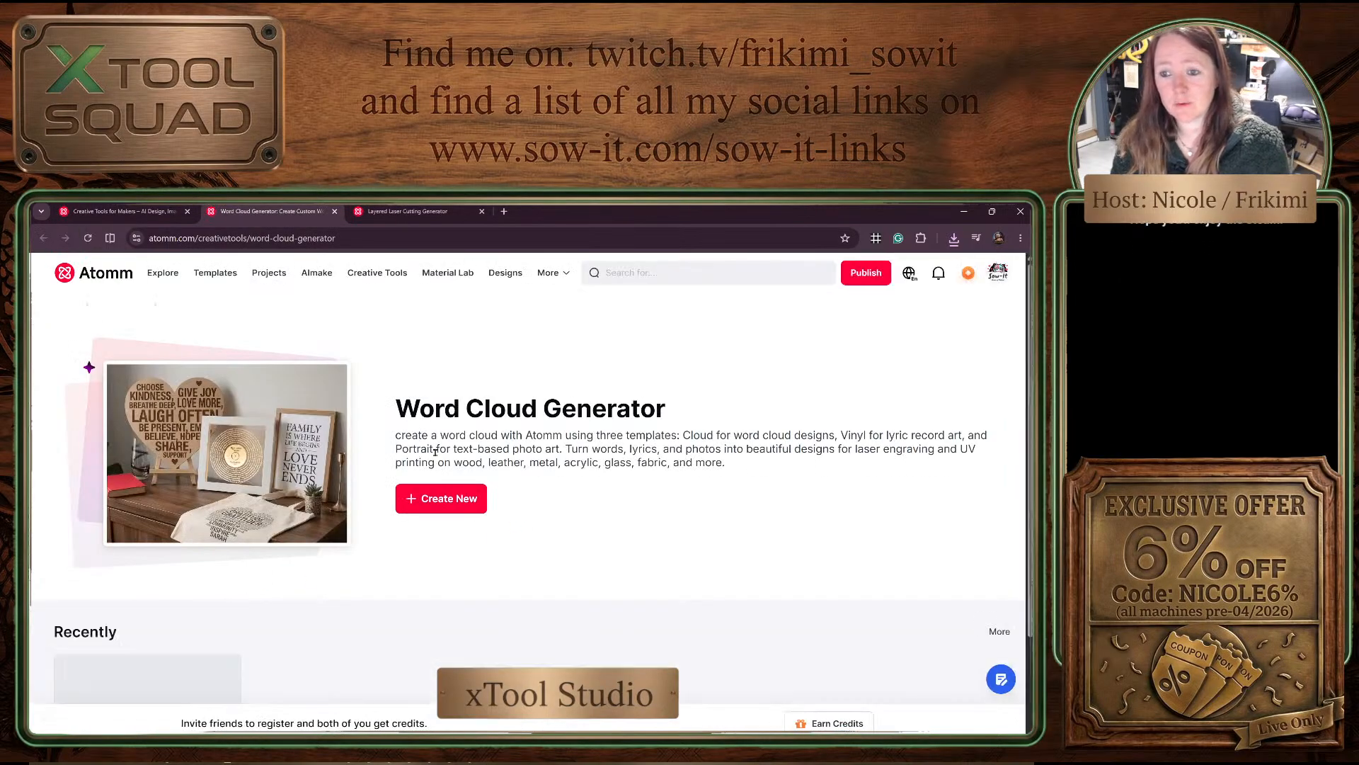
click(454, 504)
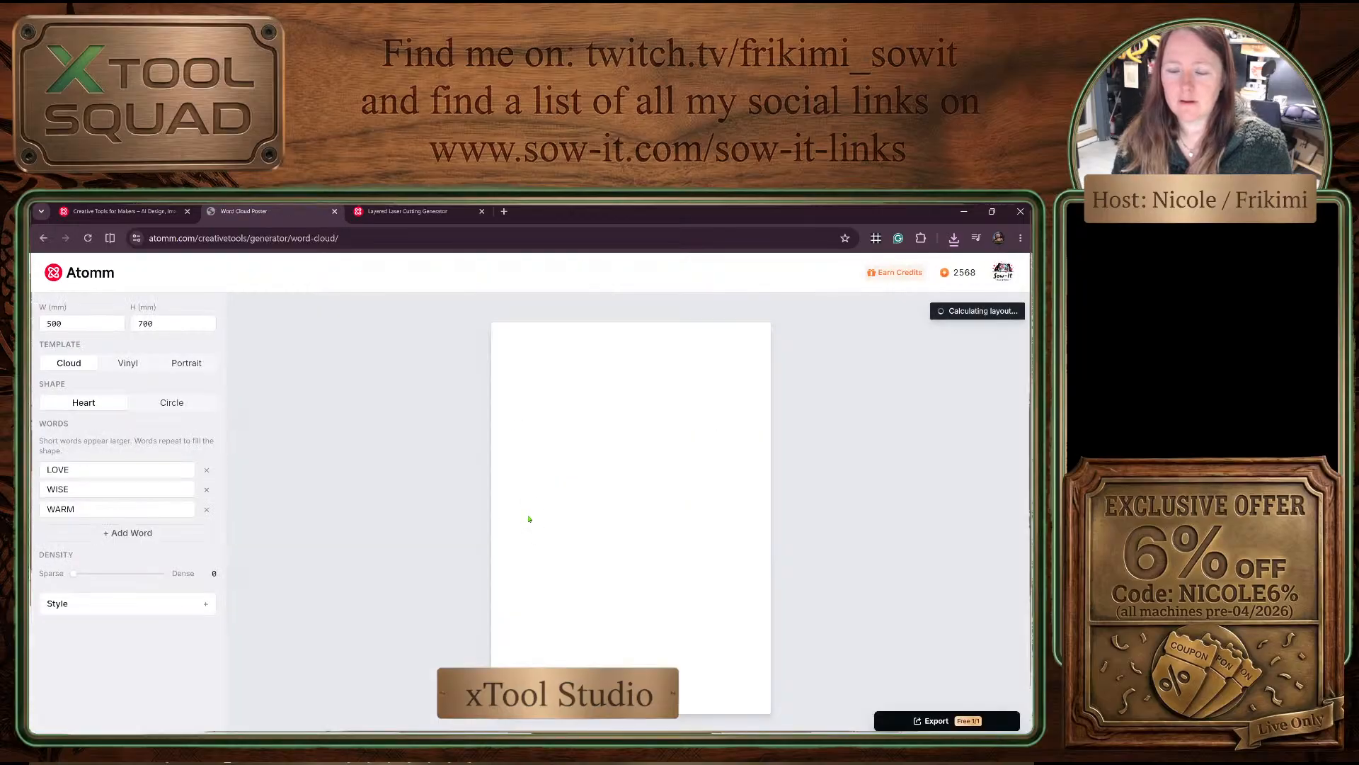
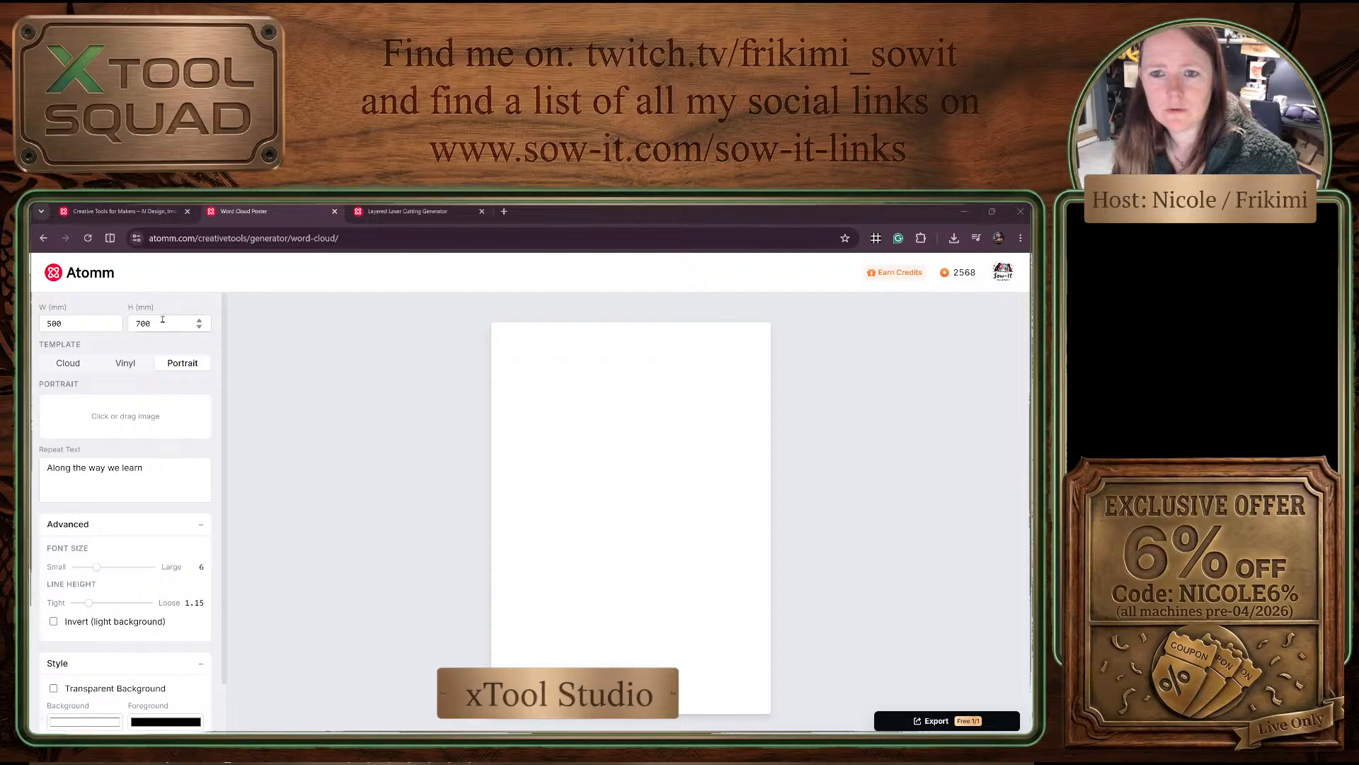
Step: Set the word cloud poster's height to 500 mm
double_click(138, 322)
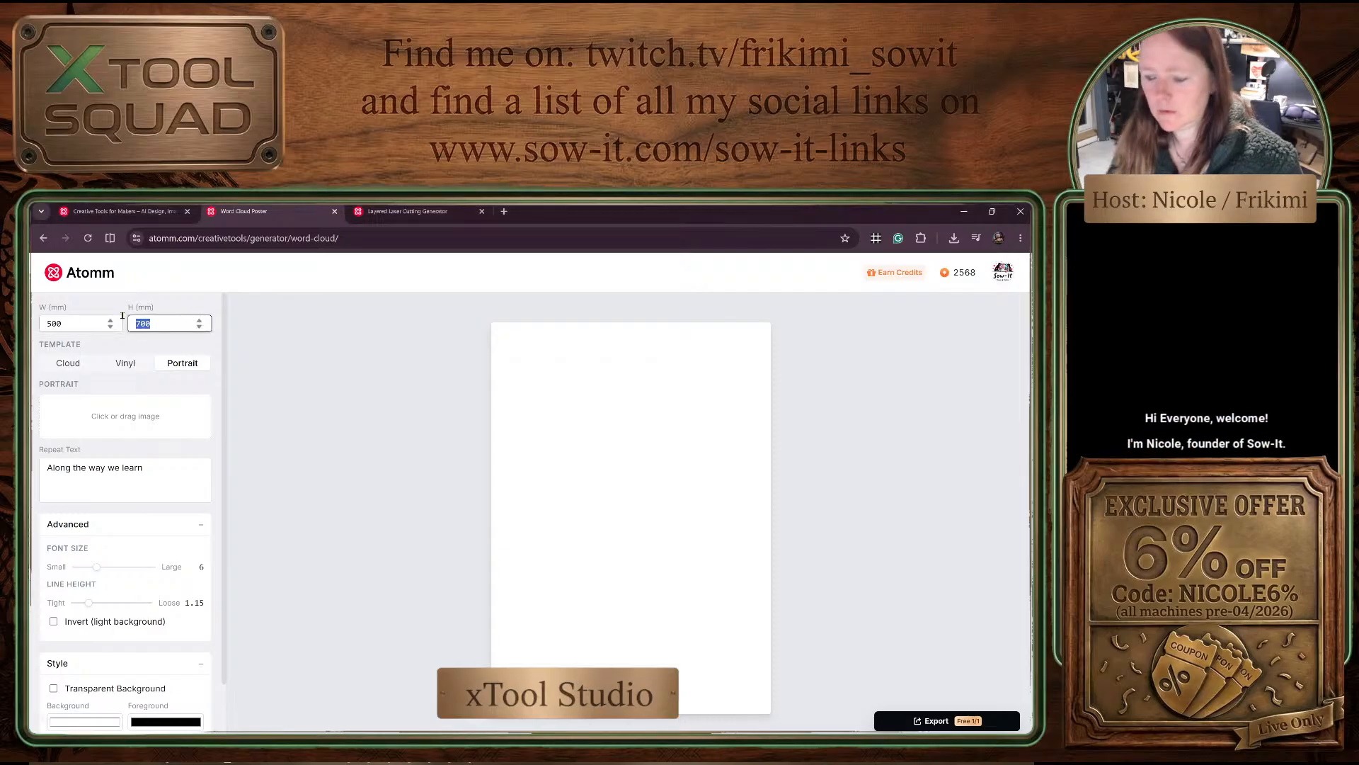
text(500)
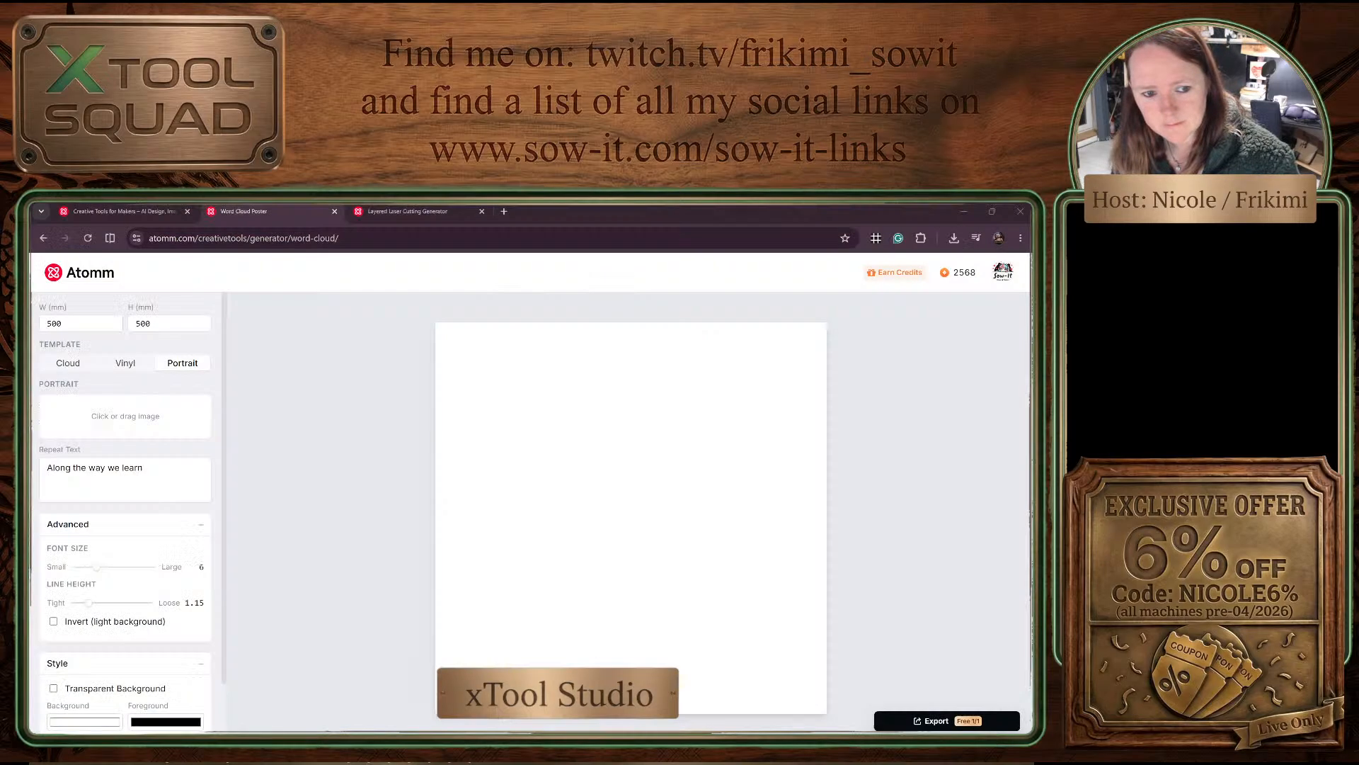
key(alt+Tab)
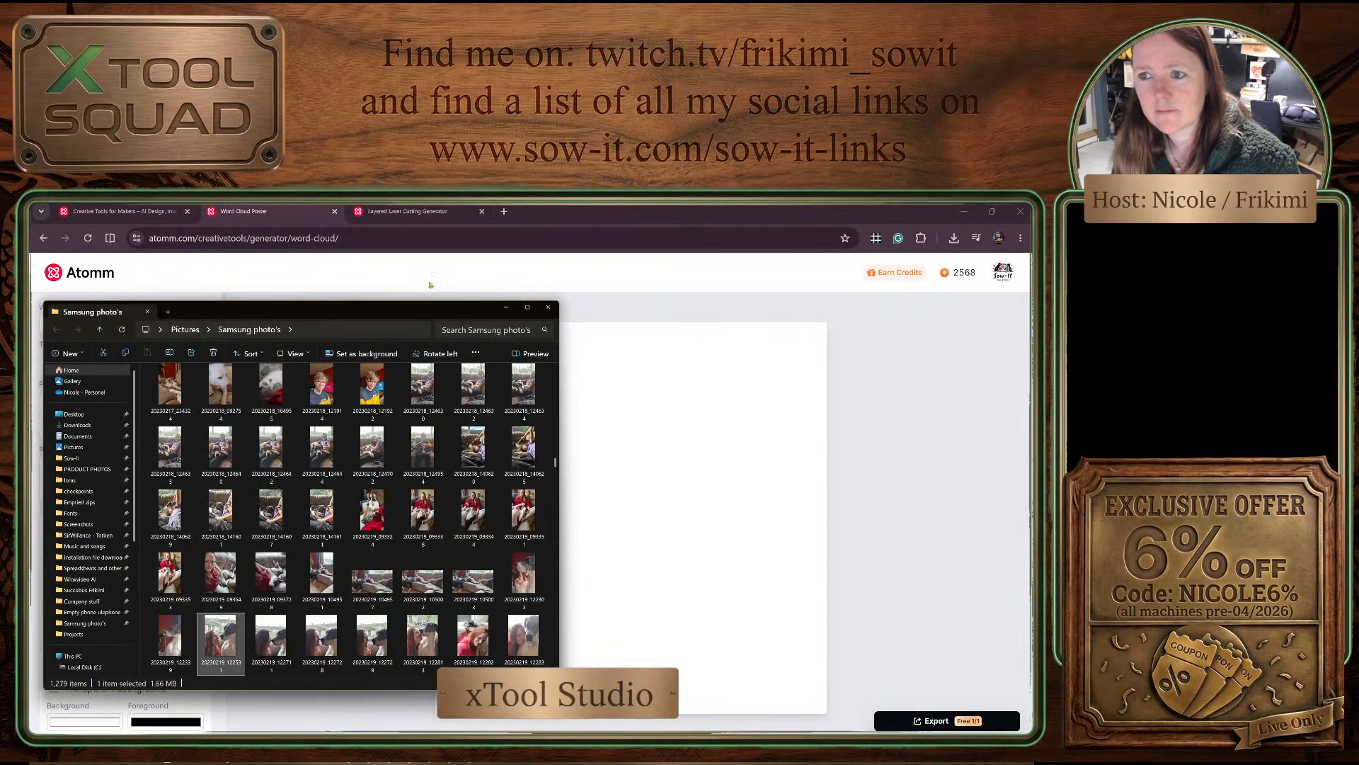
click(505, 307)
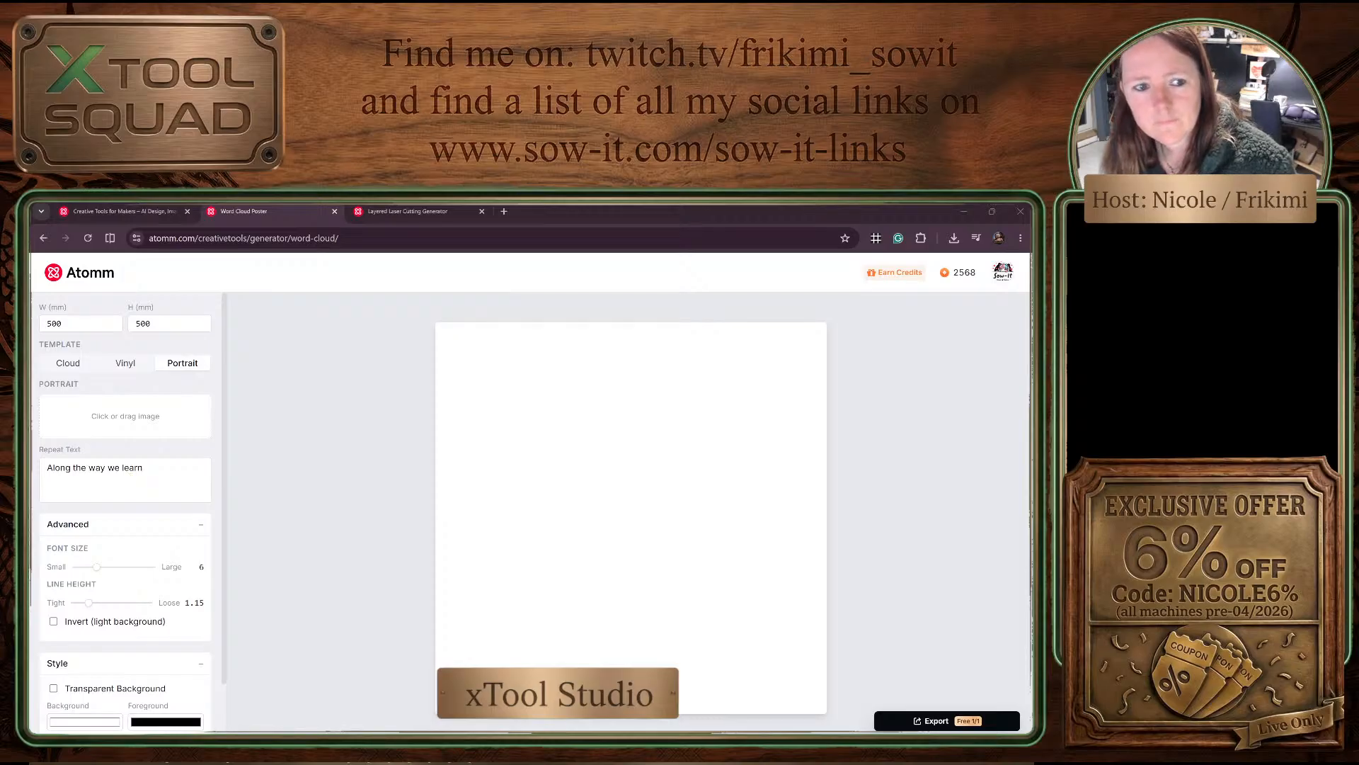
key(super+e)
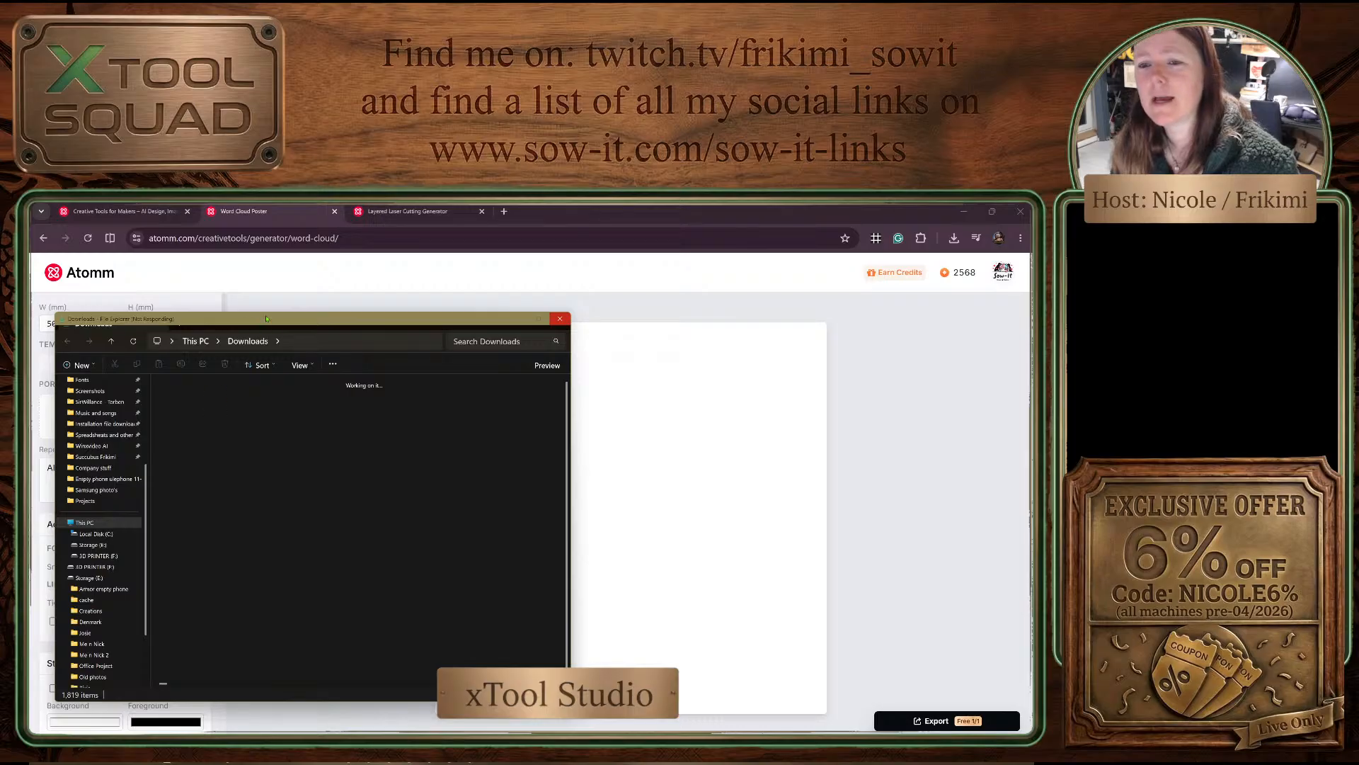
drag(266, 318, 343, 331)
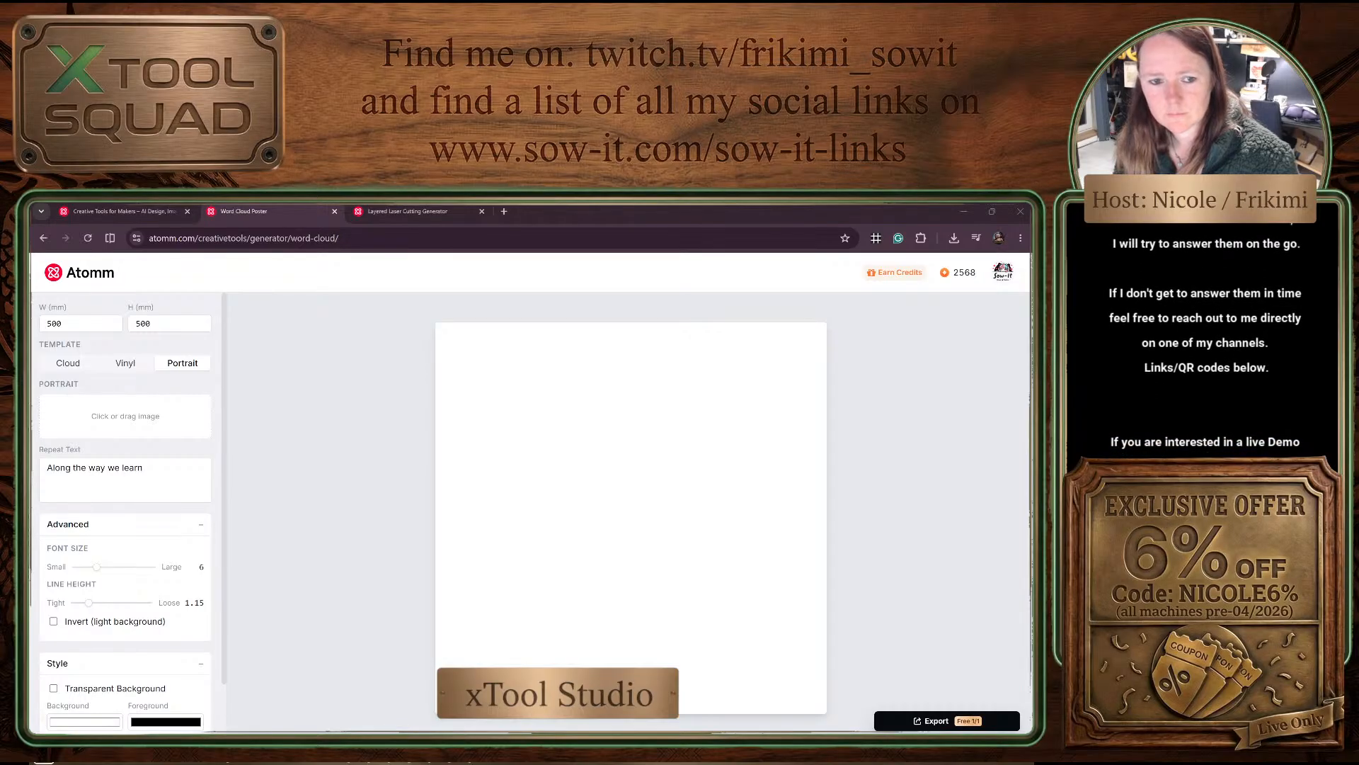
Step: Load the "selfreflection happy" image from the Downloads folder as the word cloud's portrait
click(167, 754)
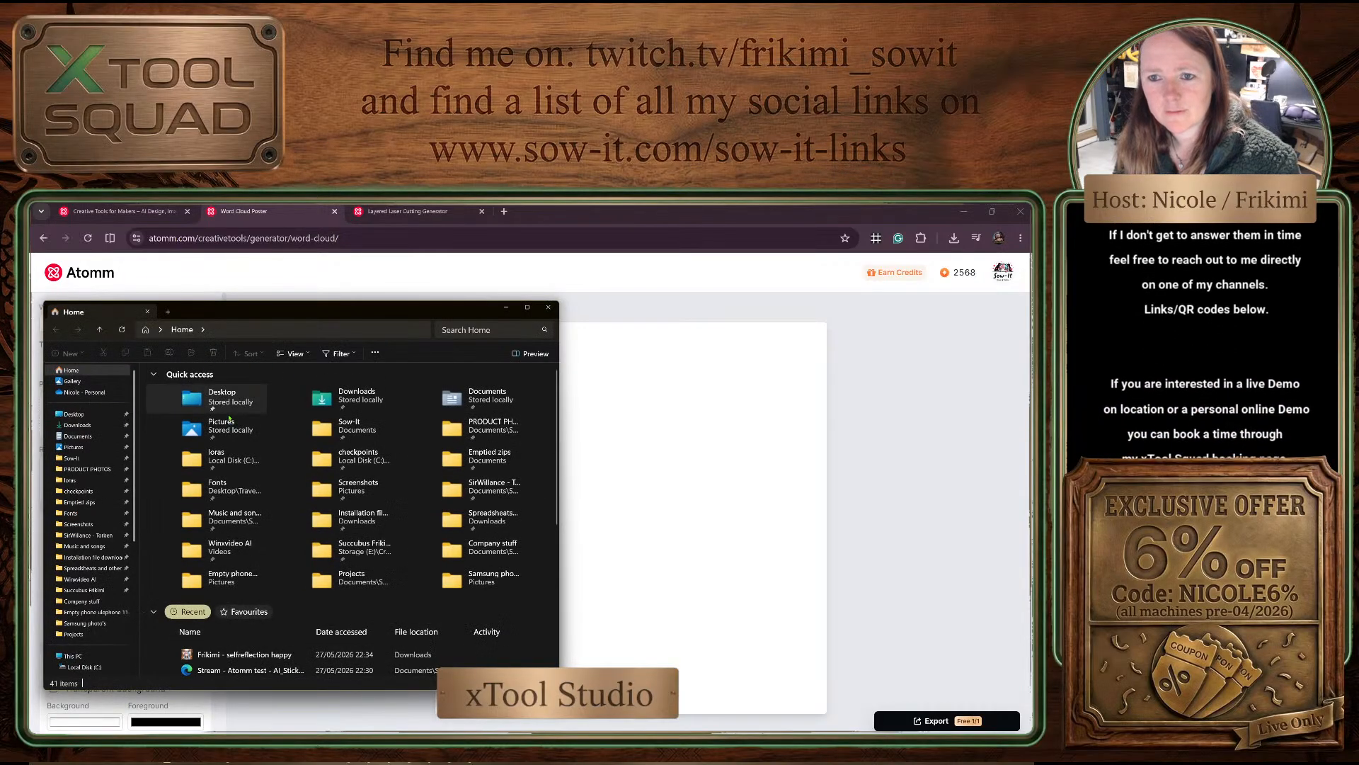
click(78, 425)
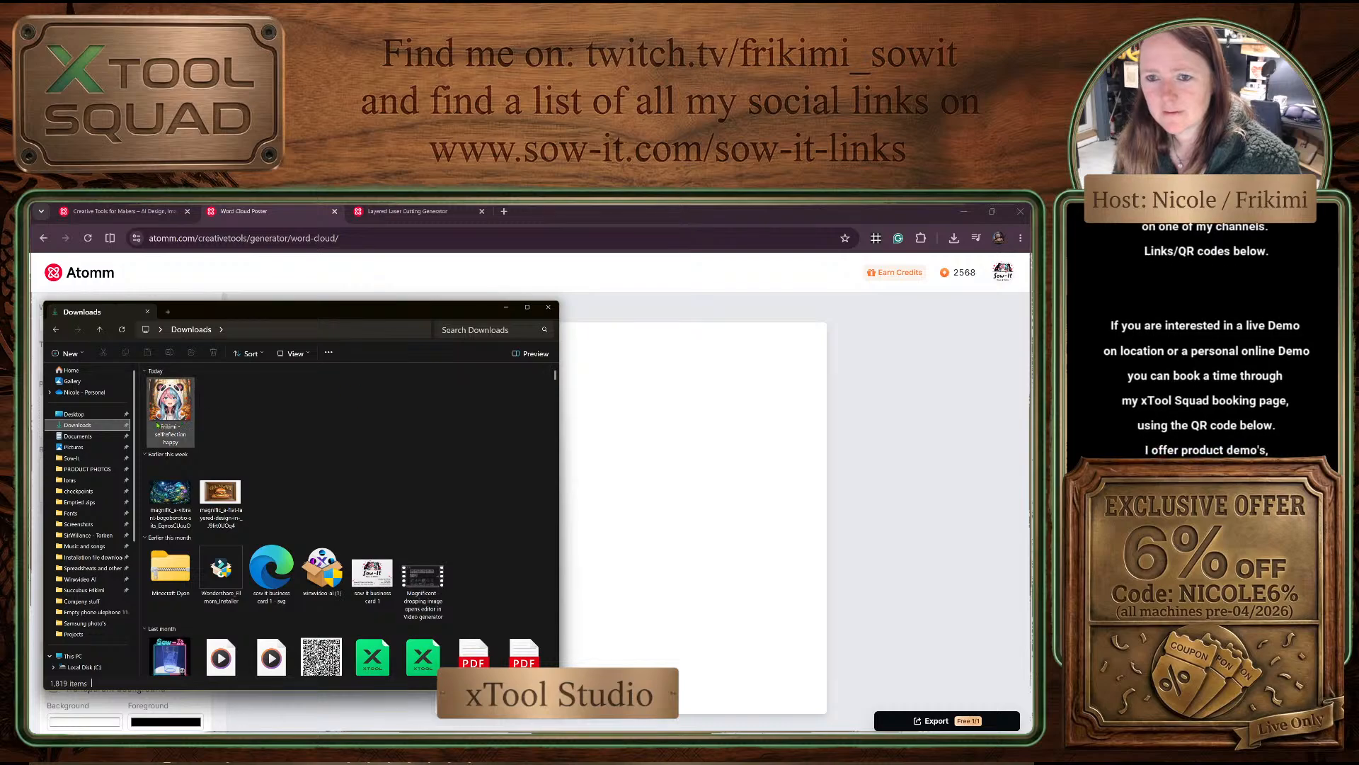
drag(238, 314, 29, 396)
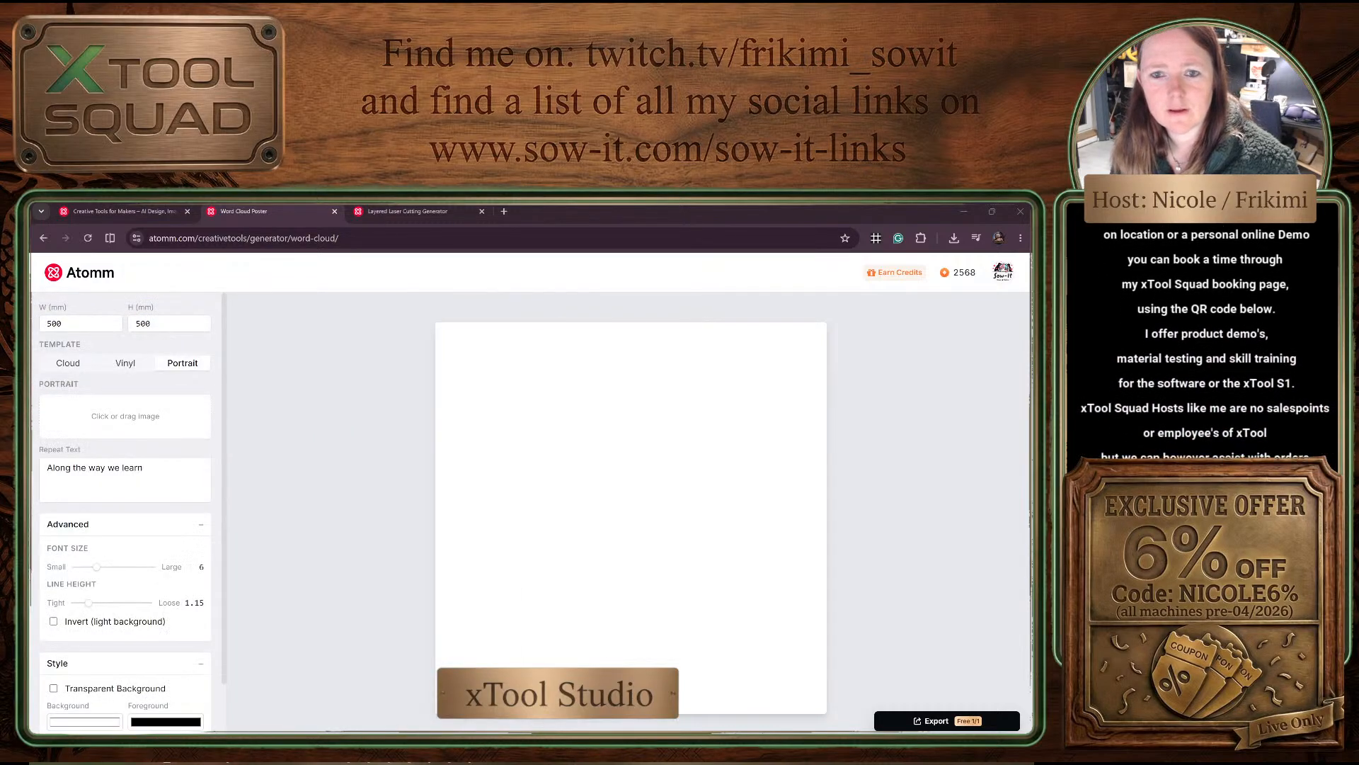
drag(32, 418, 122, 425)
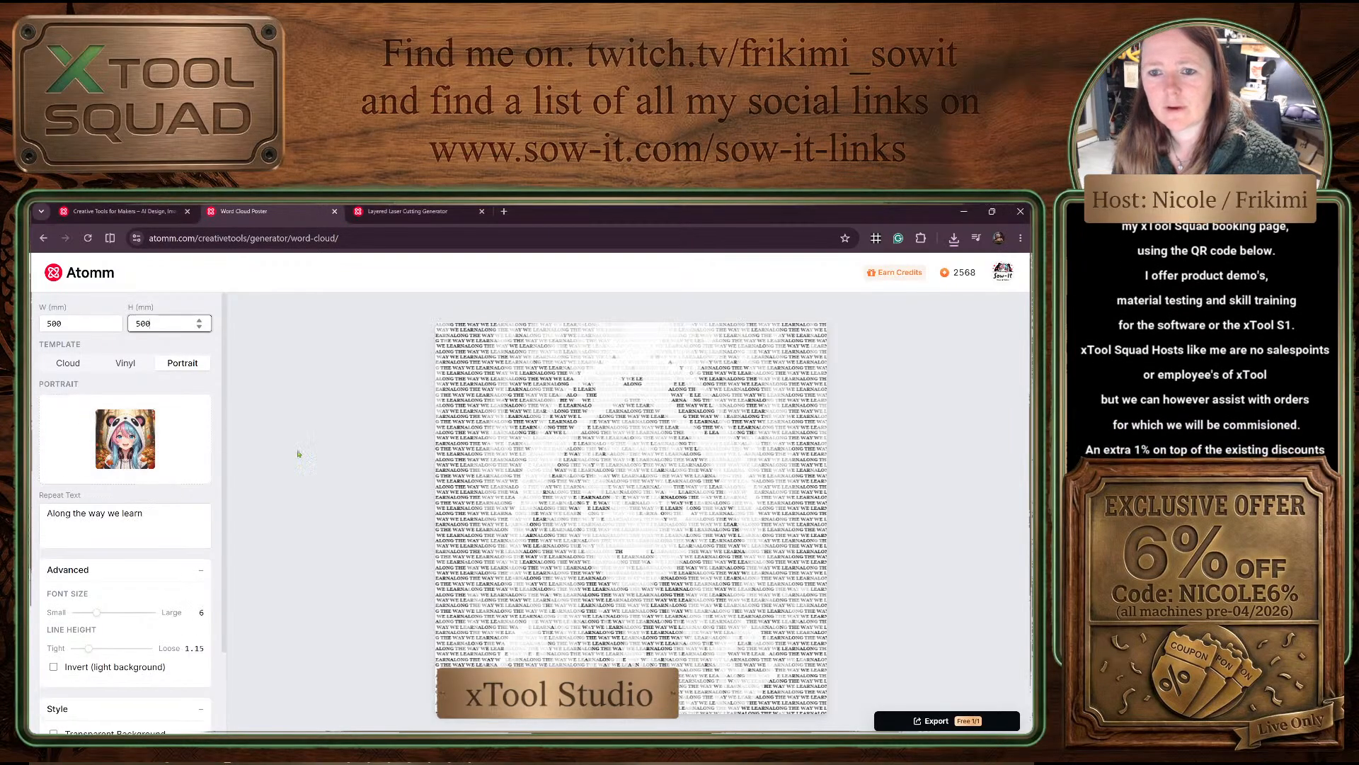
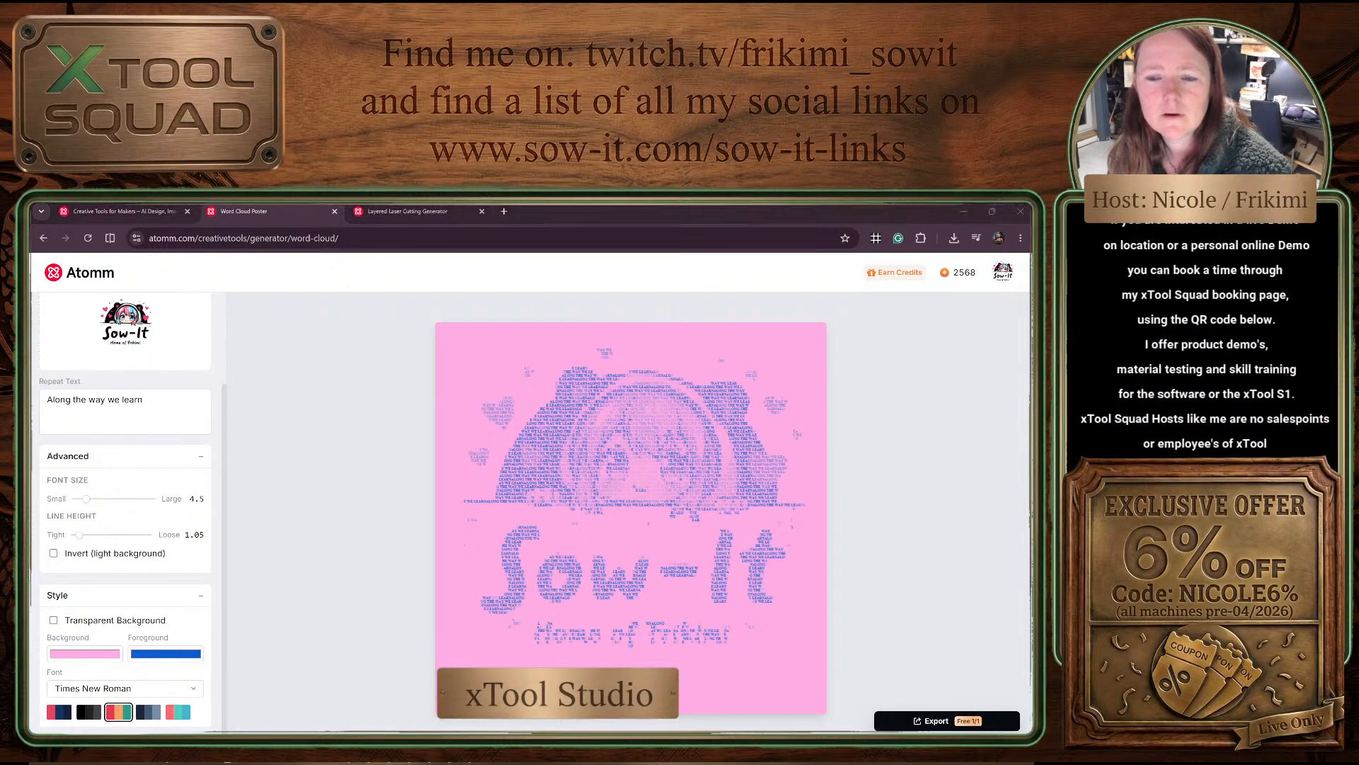
Step: Replace the word cloud's portrait with the Sow-It logo version carrying a first name, and download the poster
drag(88, 456, 128, 347)
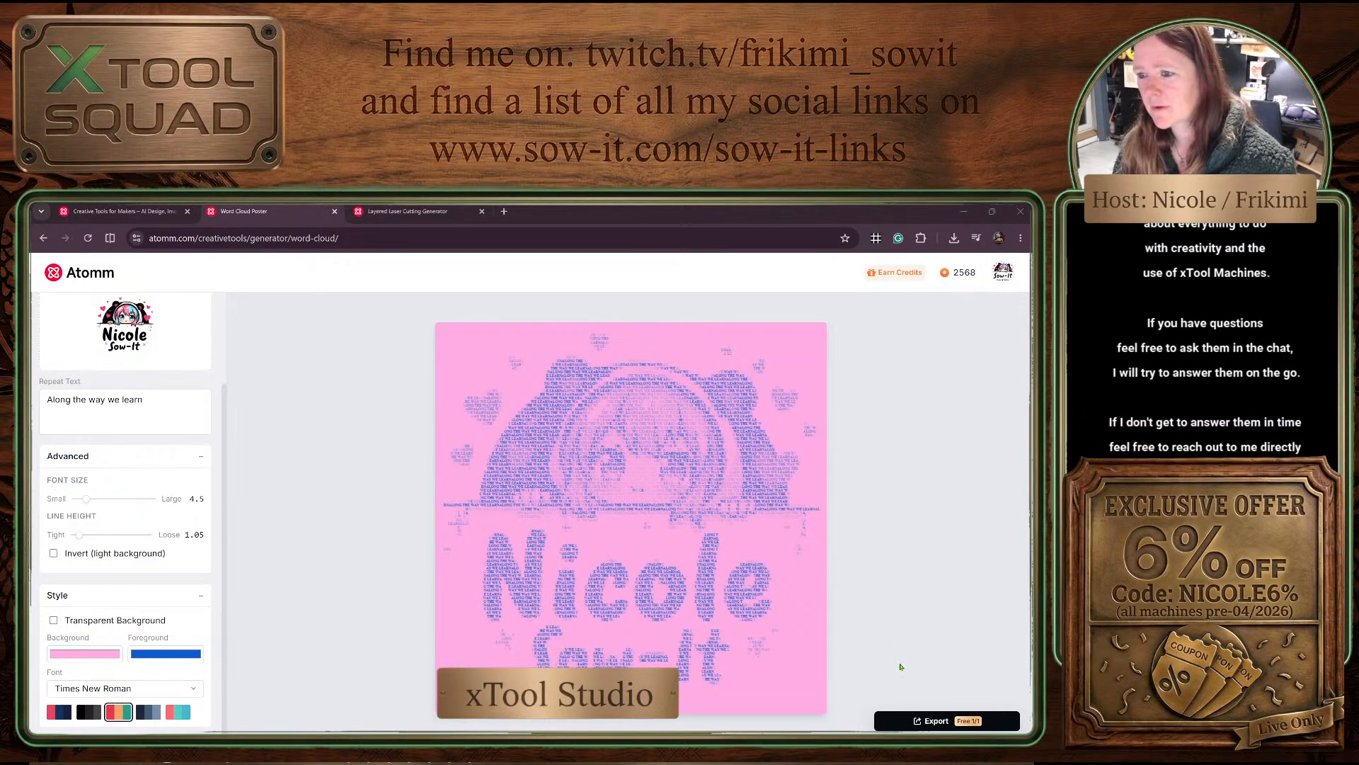
click(1007, 717)
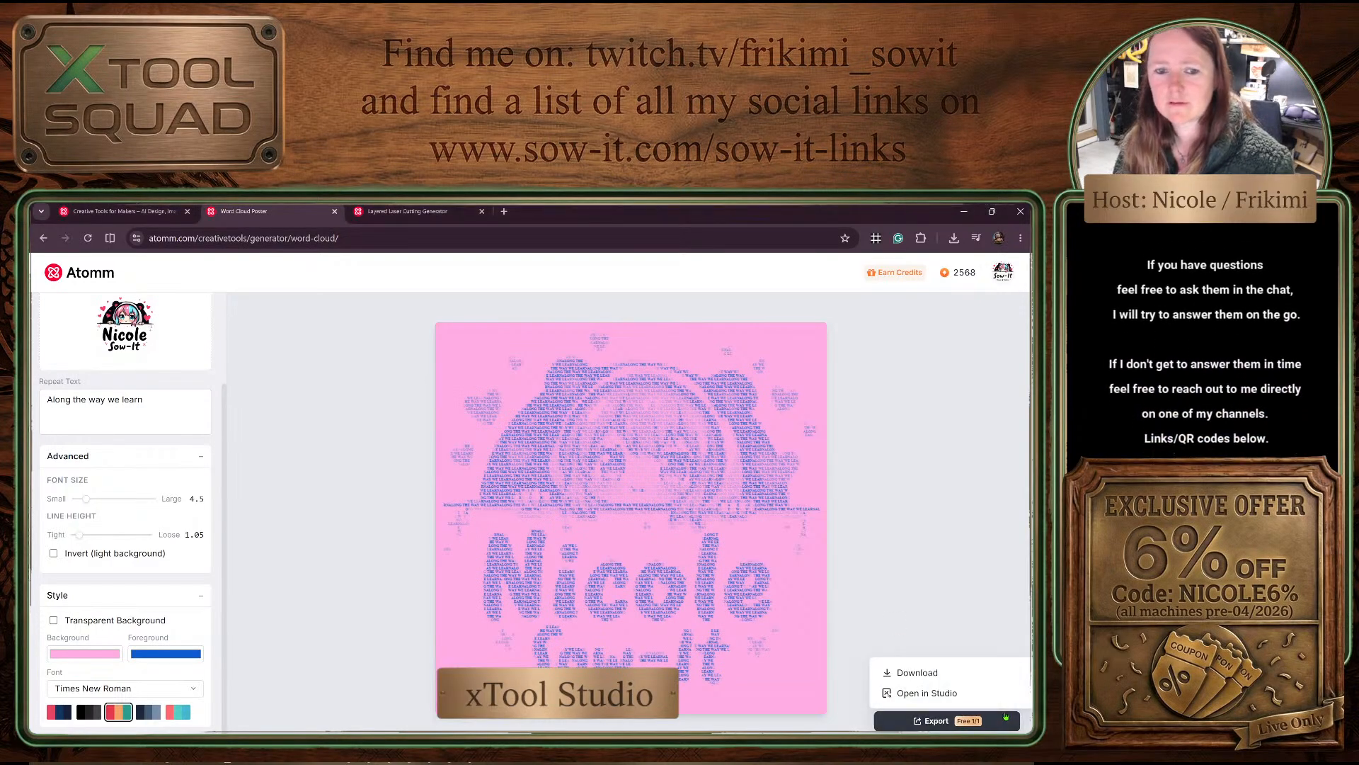
click(919, 674)
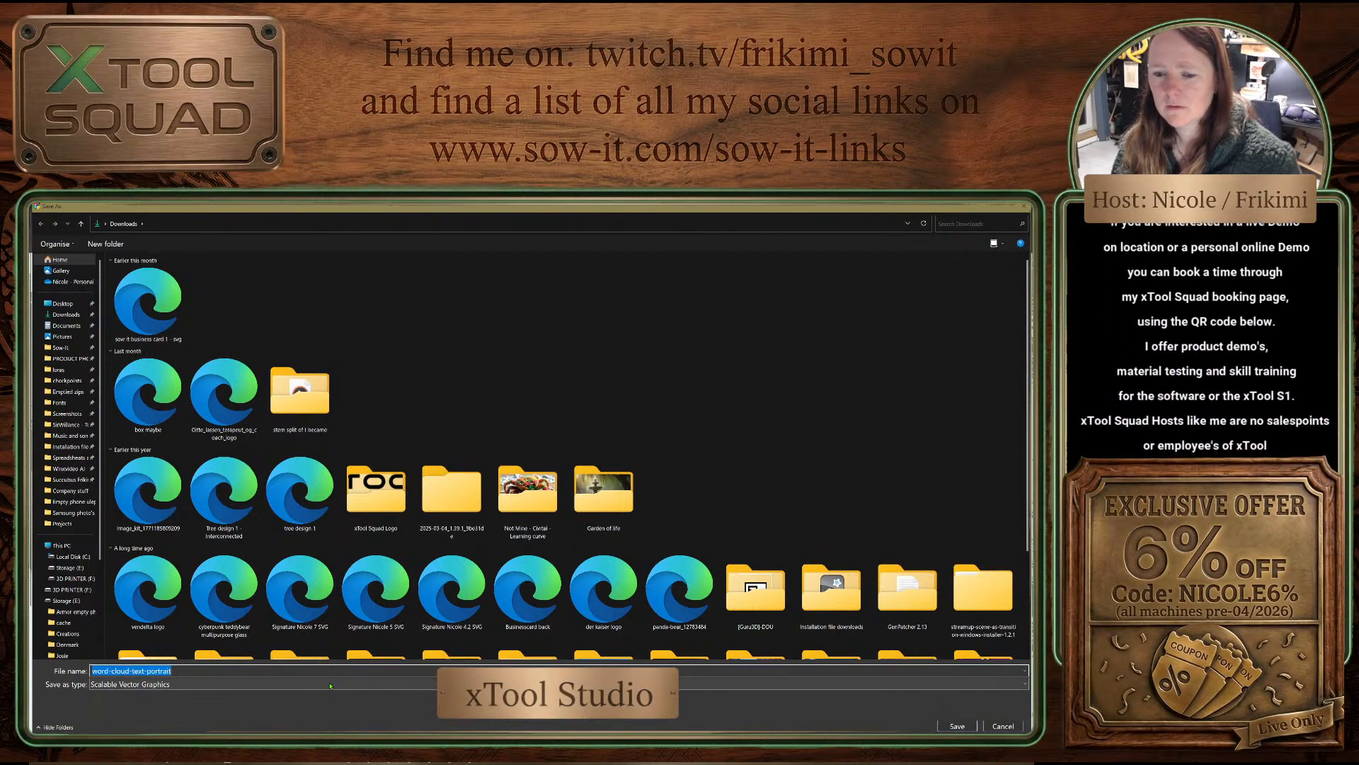
Step: Save the SVG in the Projects folder, named with the owner's first name followed by "- Sow-It portrait text - along the way we learn"
text(Nico)
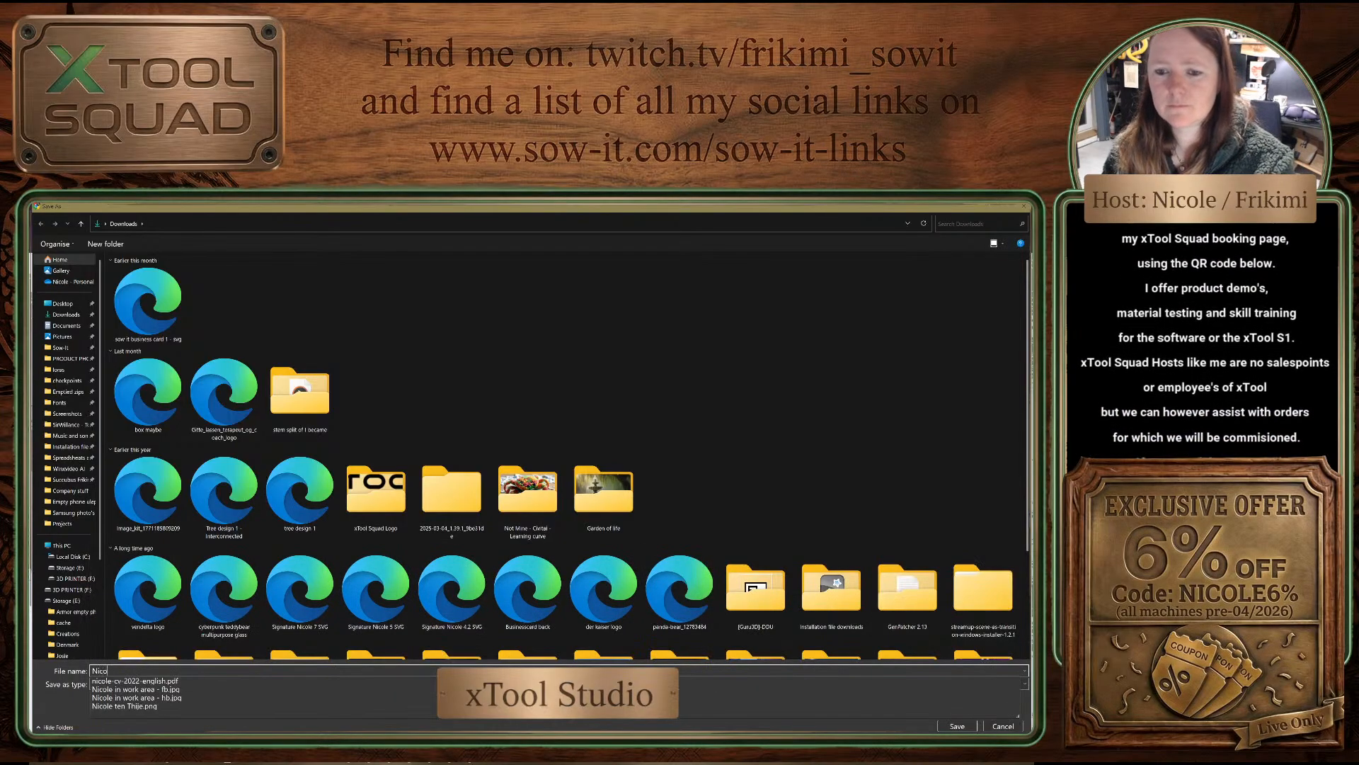
text(le -)
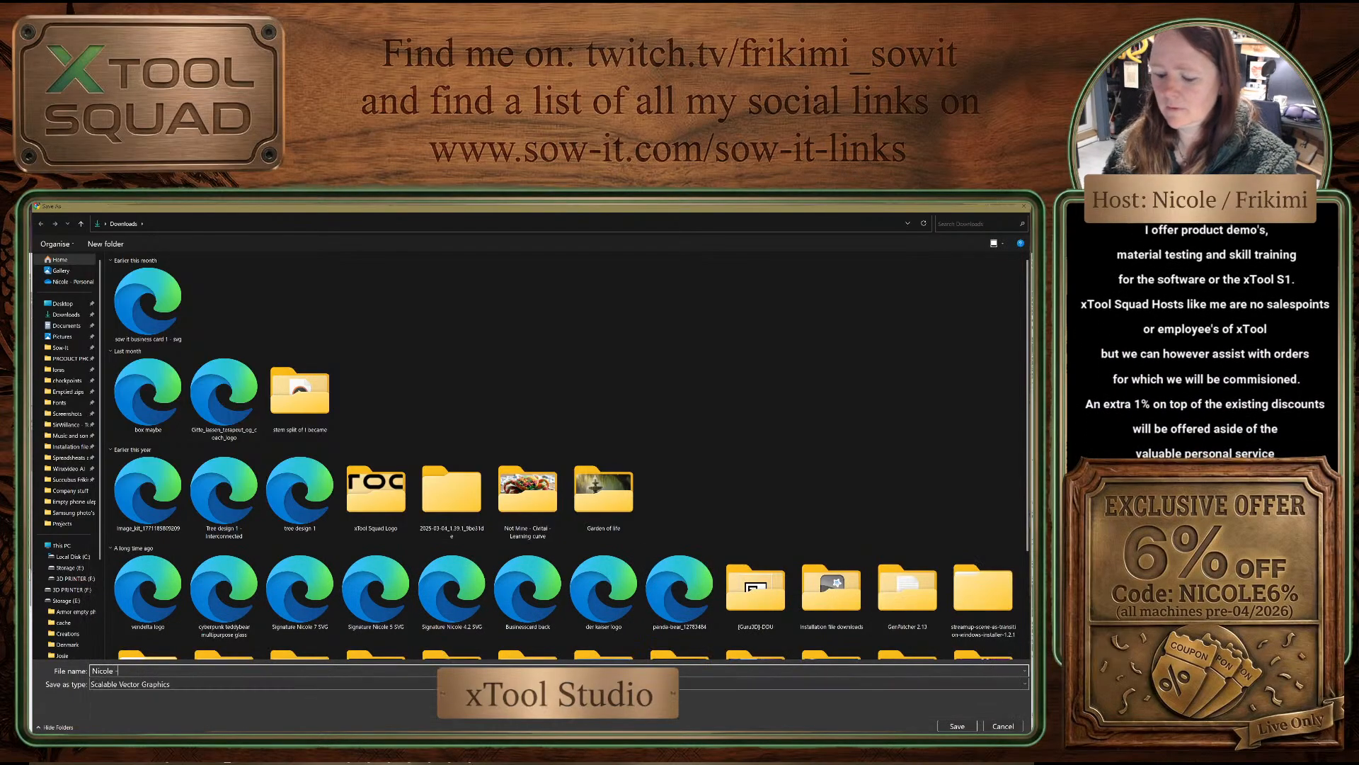
text( S)
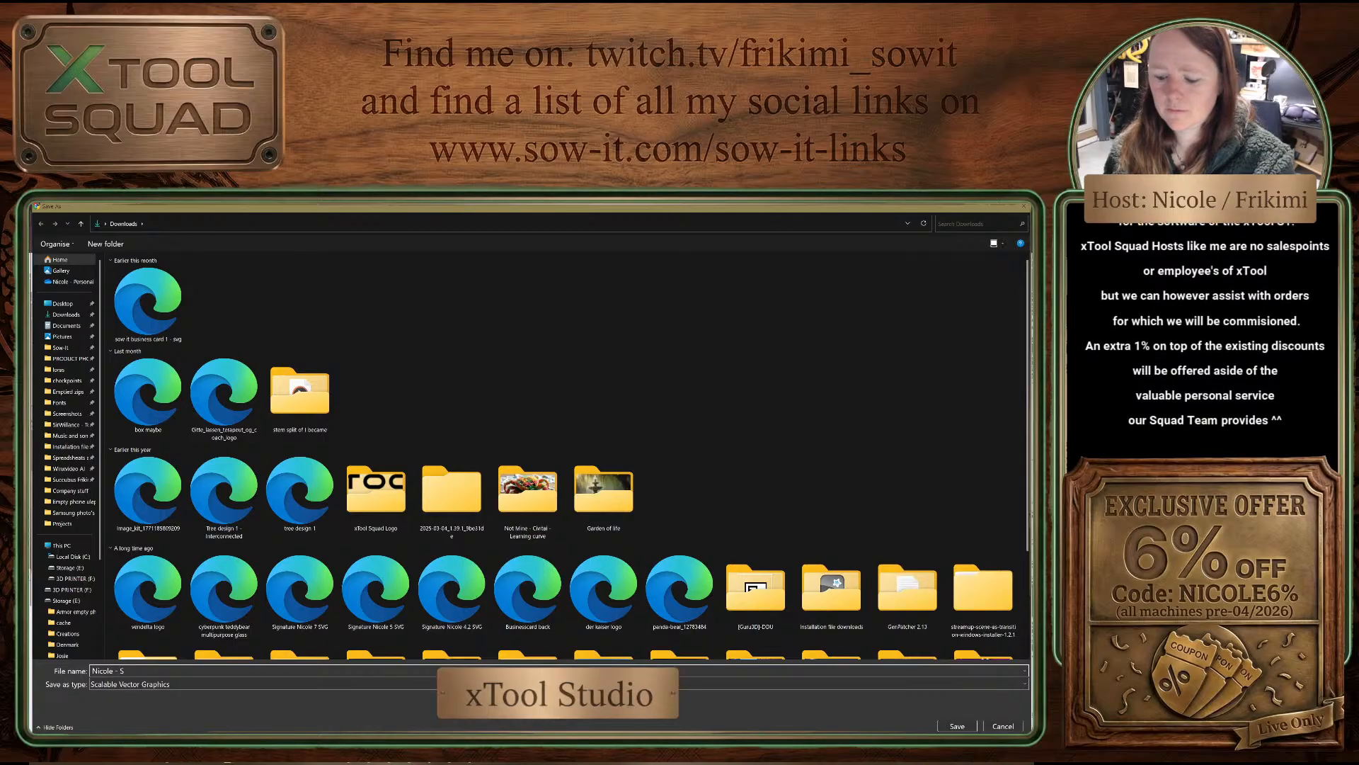
text(ow-It)
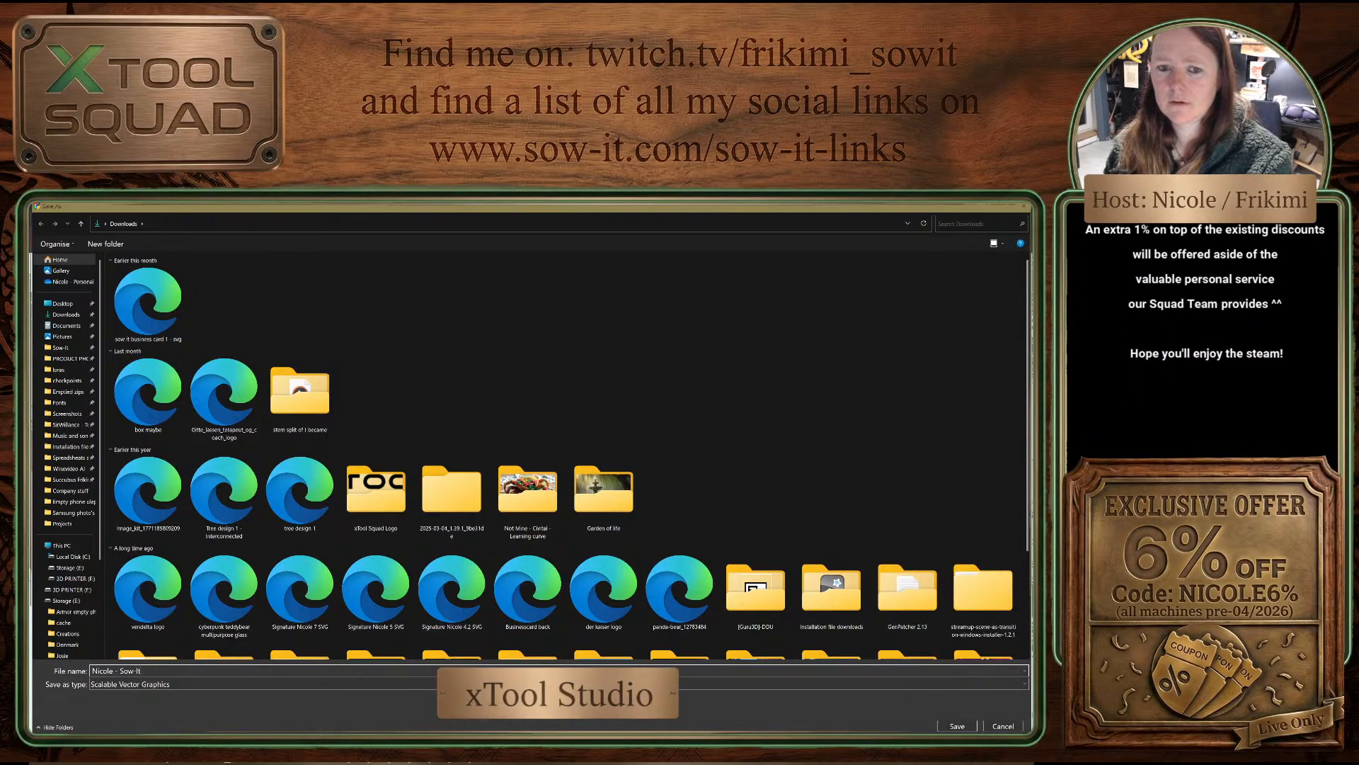
text( portrait text)
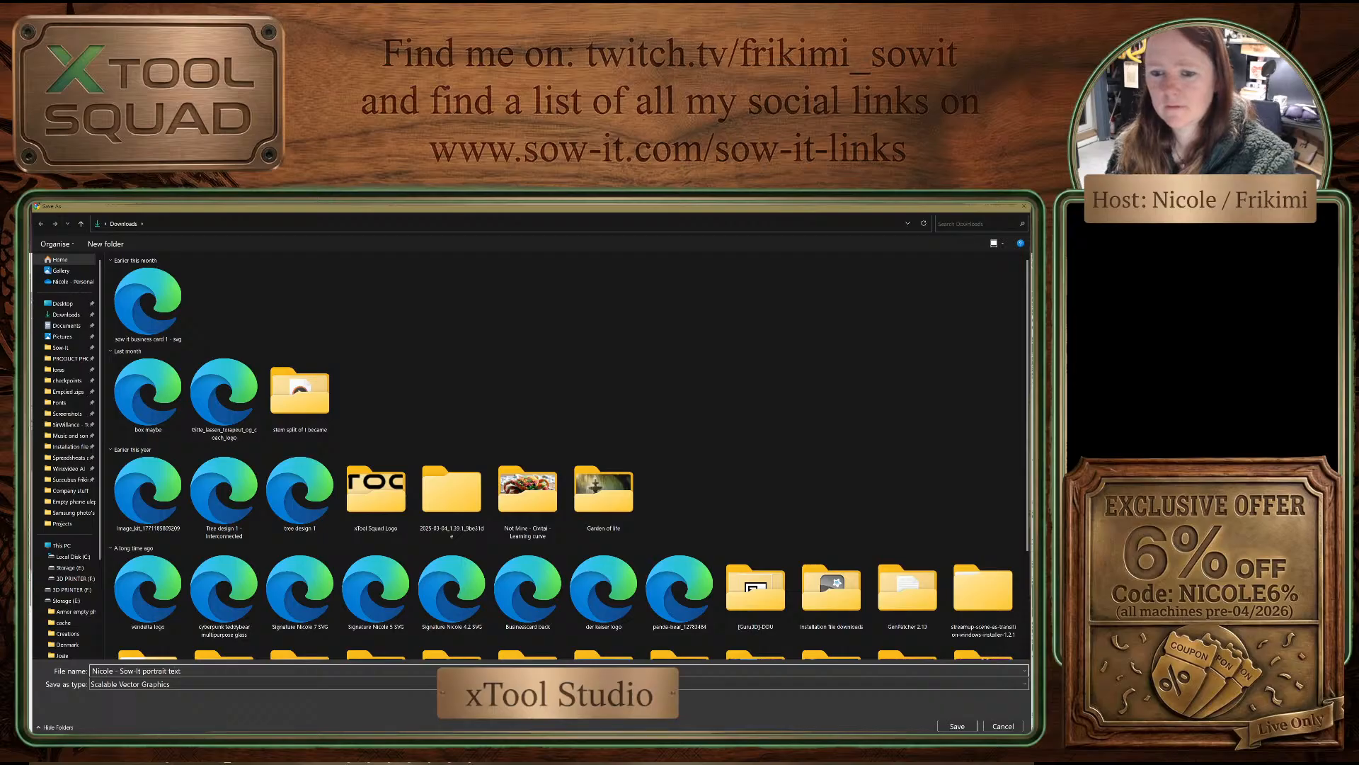
text(- along the way we learn)
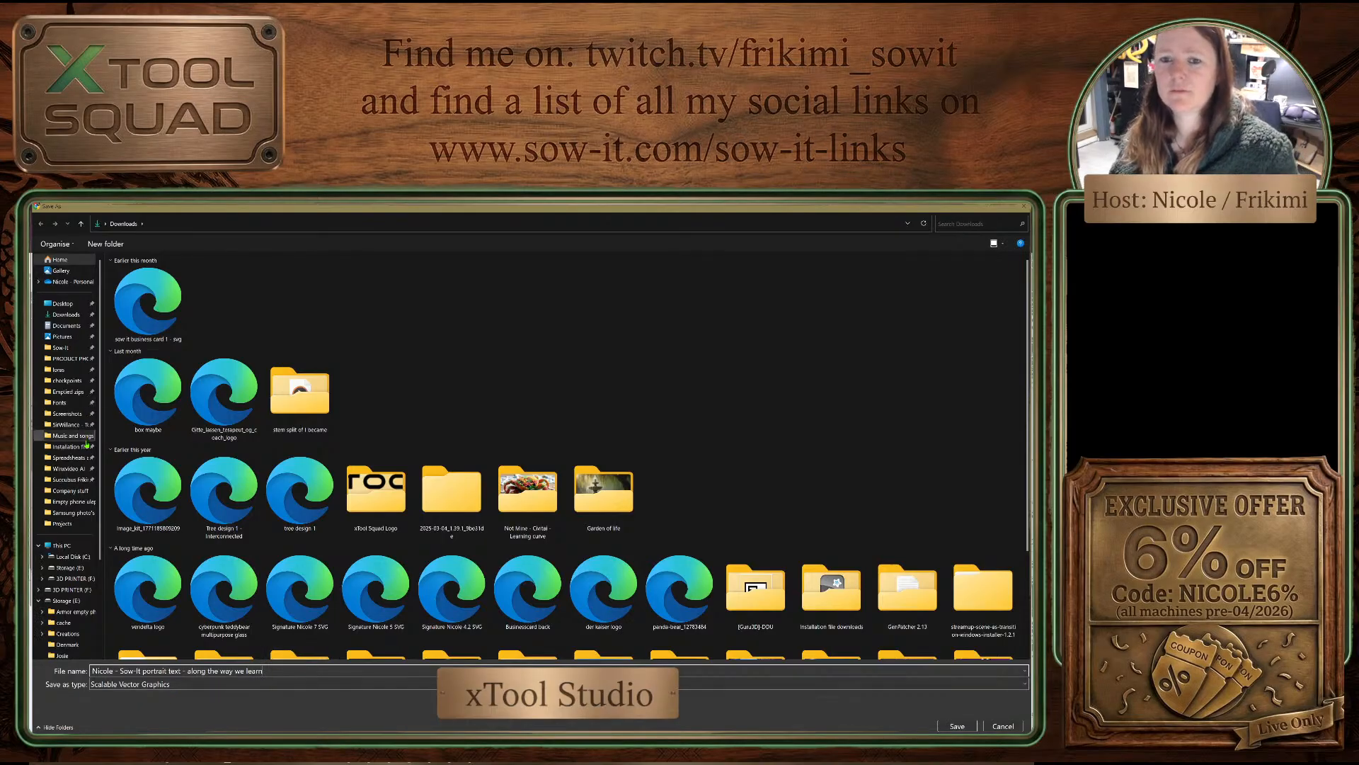
click(60, 523)
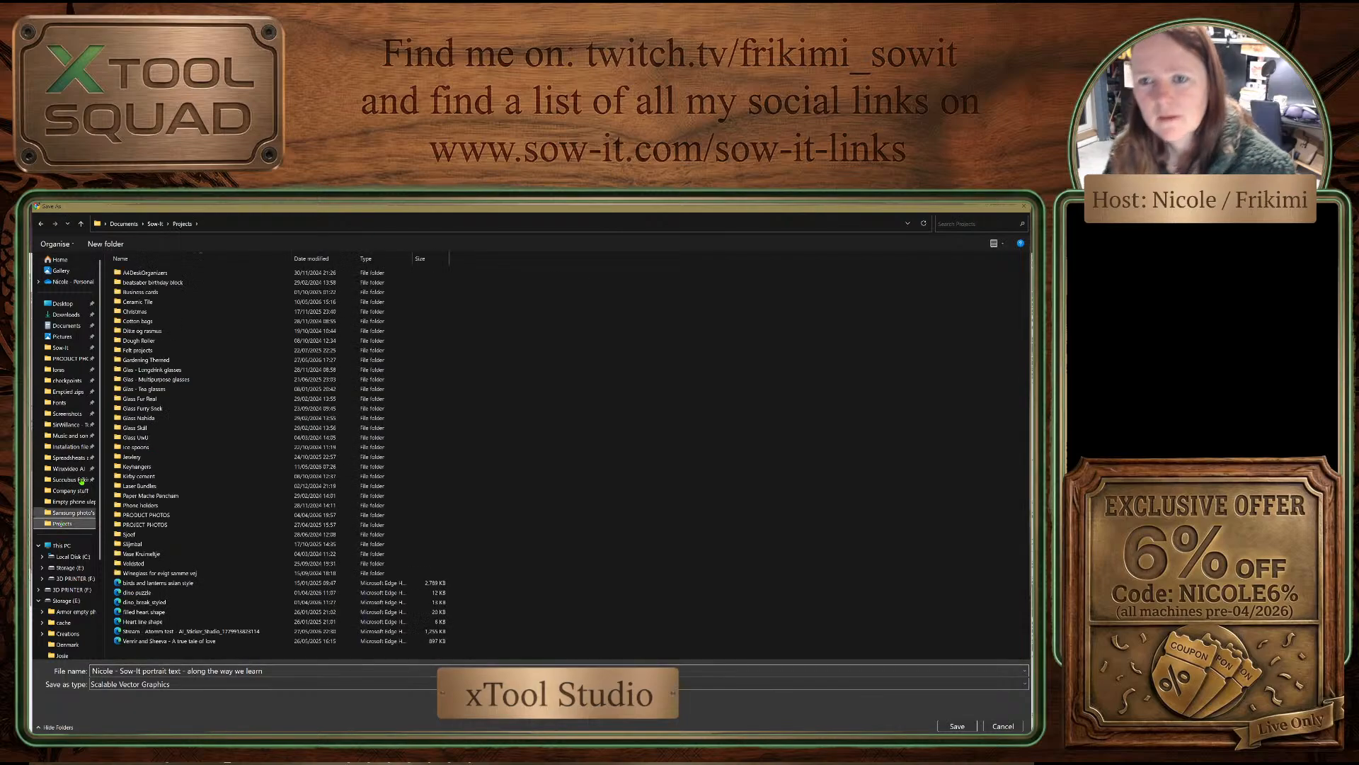
click(957, 725)
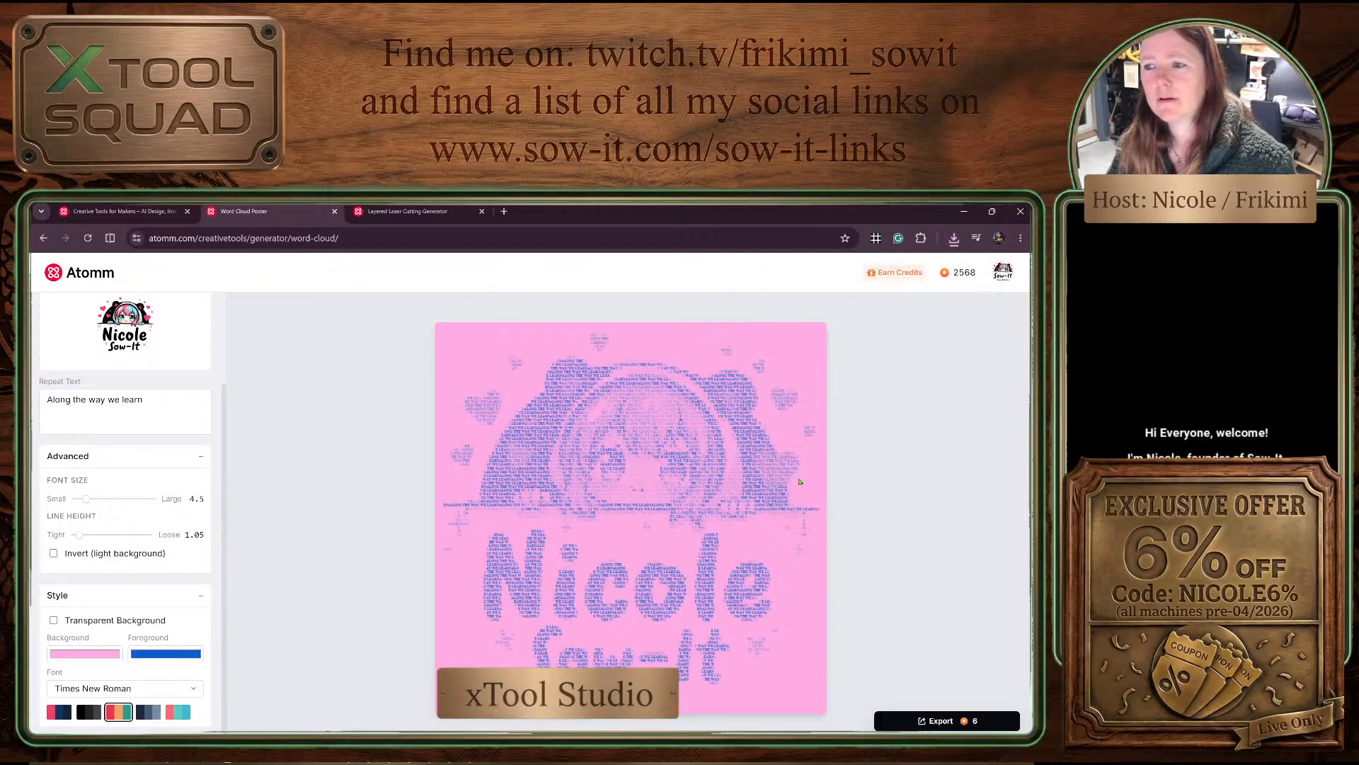
Step: Return to the generator overview in Creative Tools and create a new design in the Photo Frame Generator
click(125, 212)
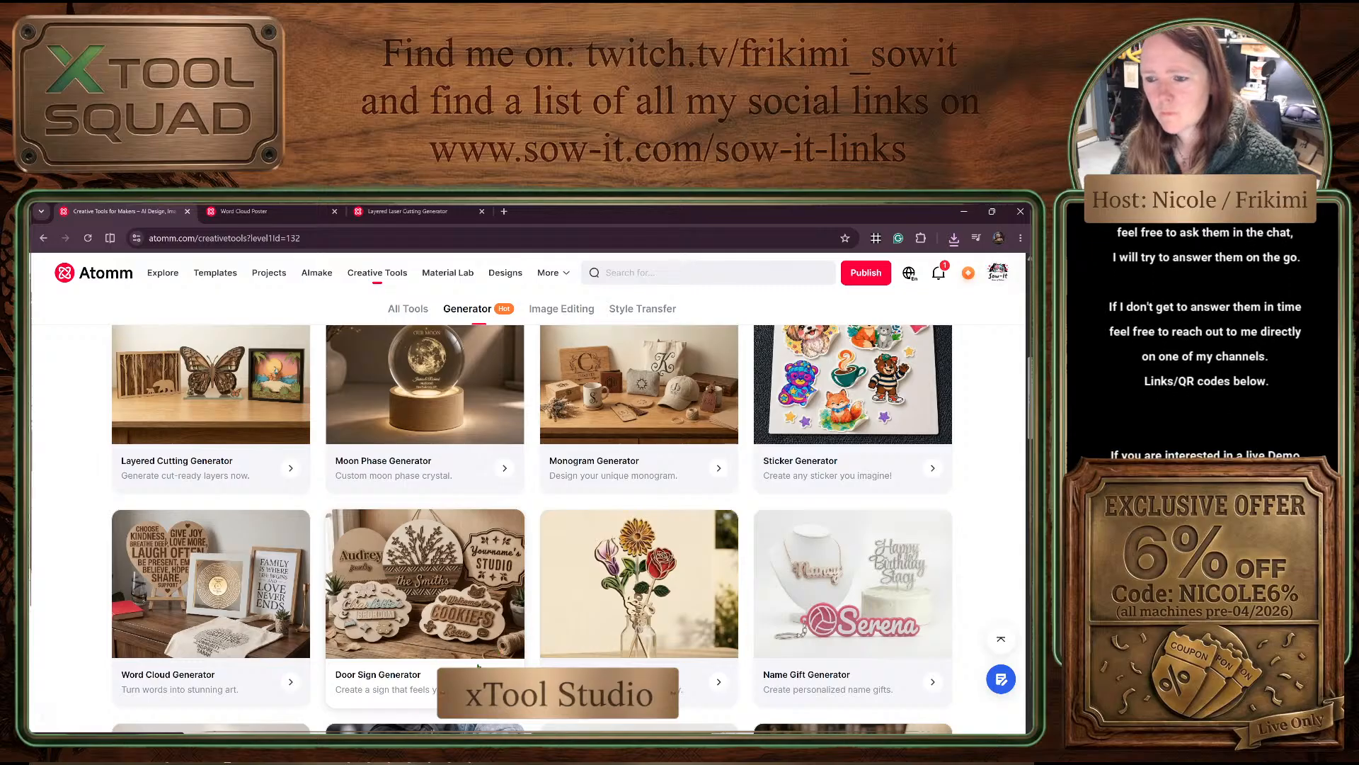
scroll(460, 602, down, 3)
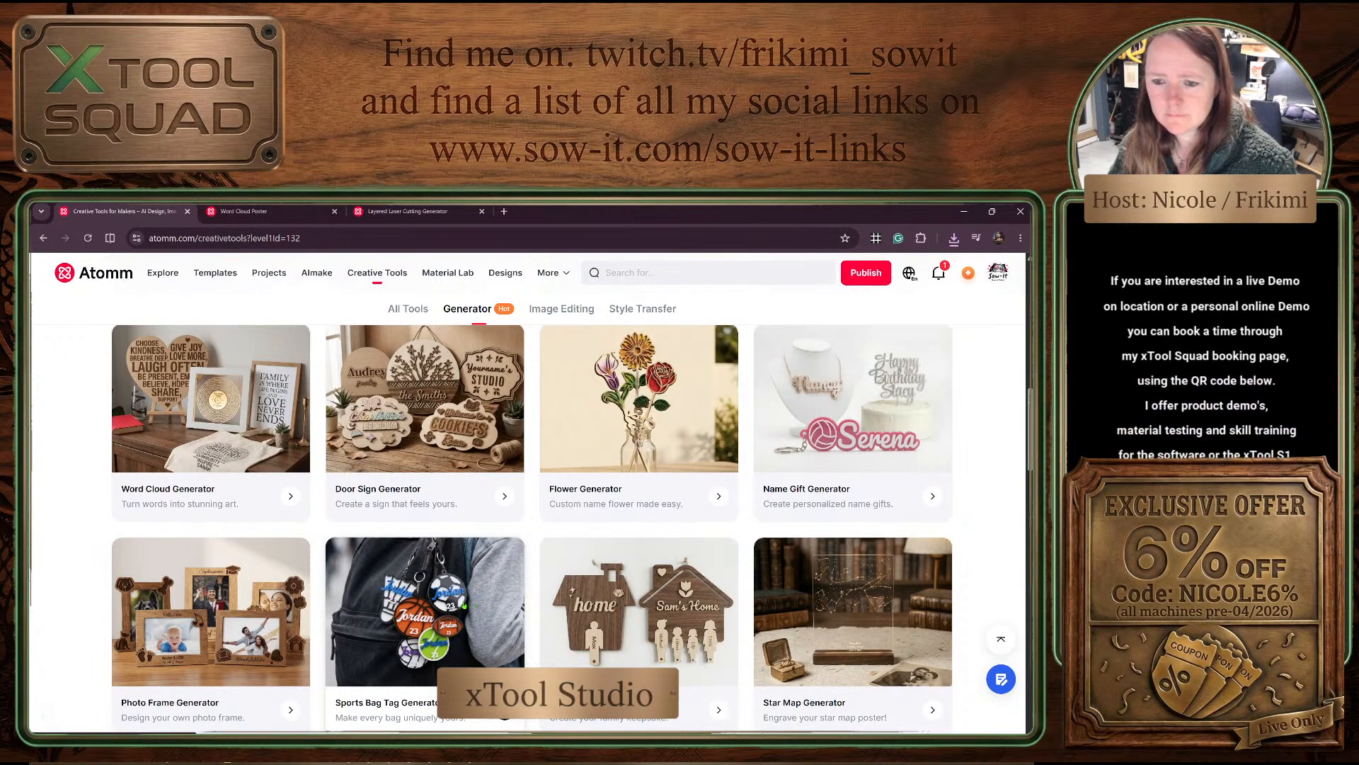
scroll(463, 600, down, 1)
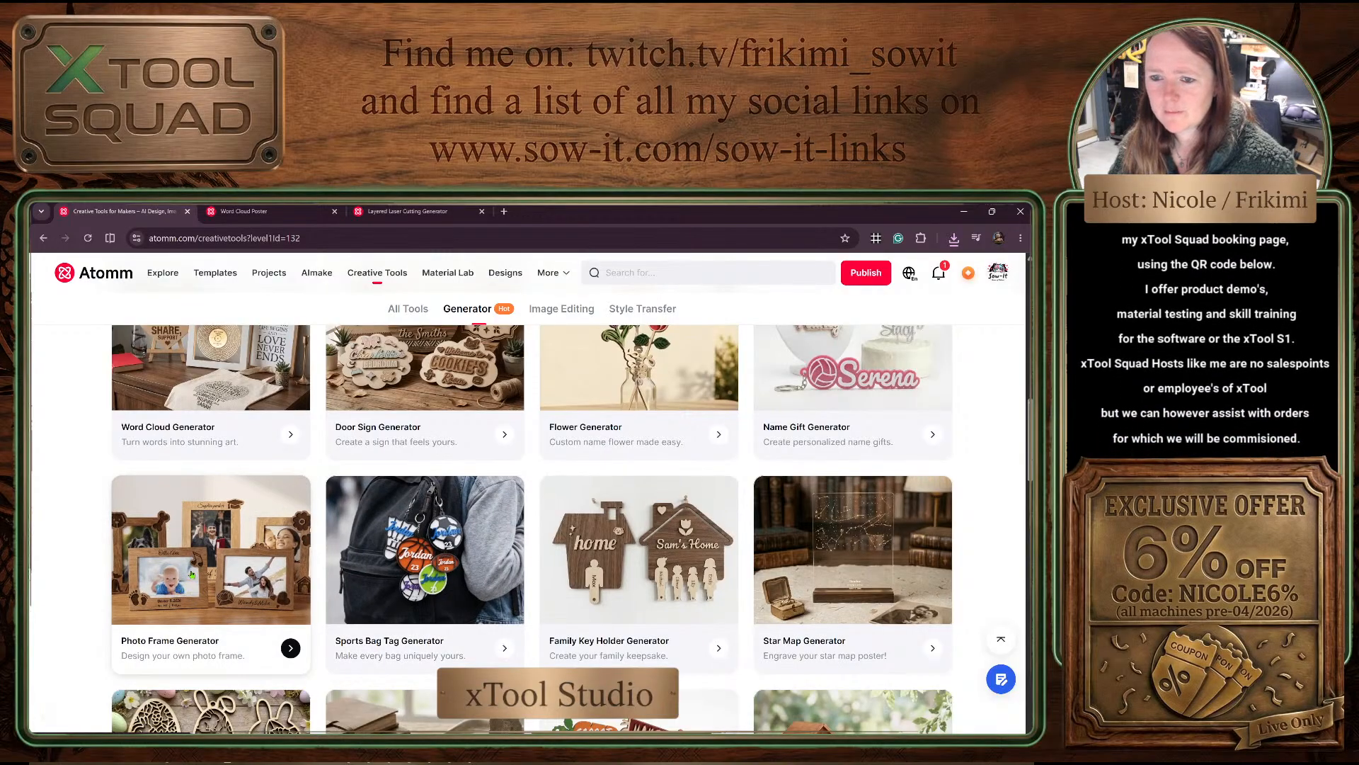
click(223, 558)
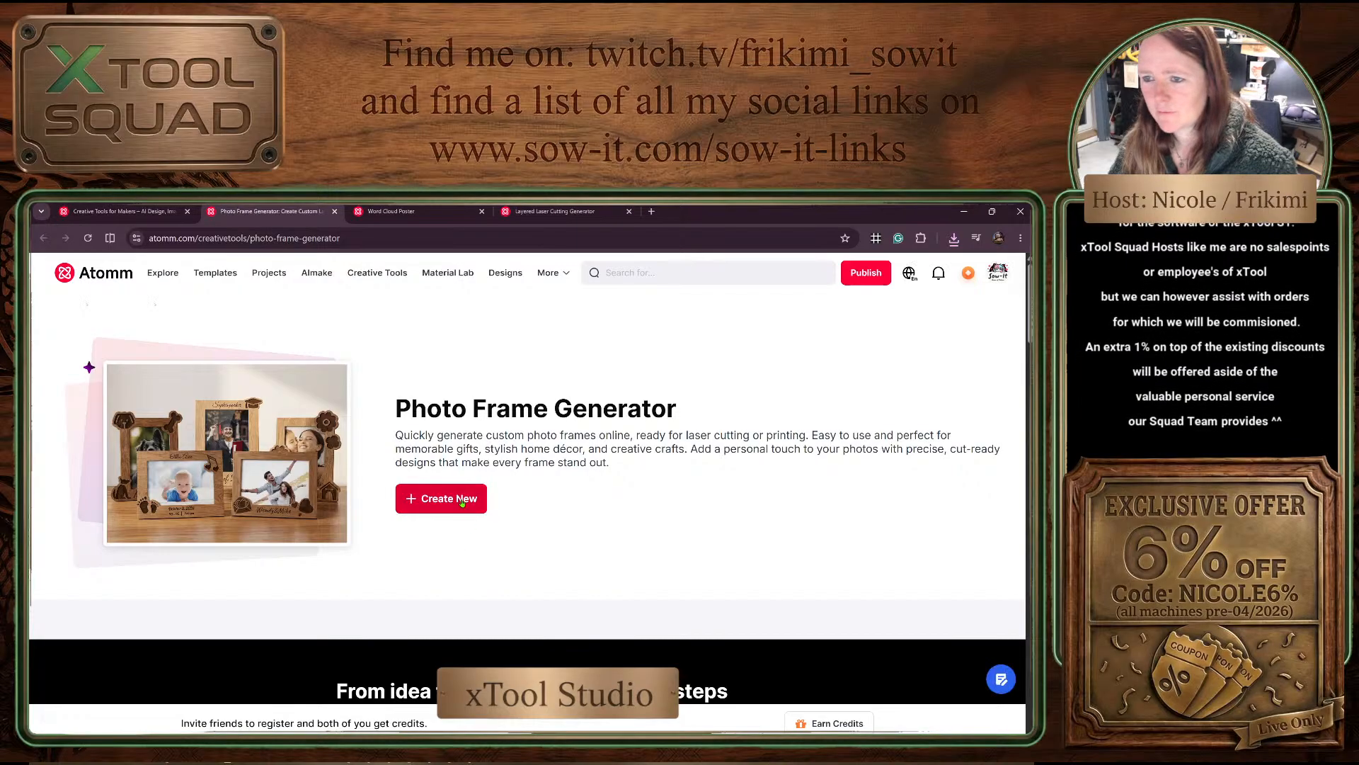
click(471, 516)
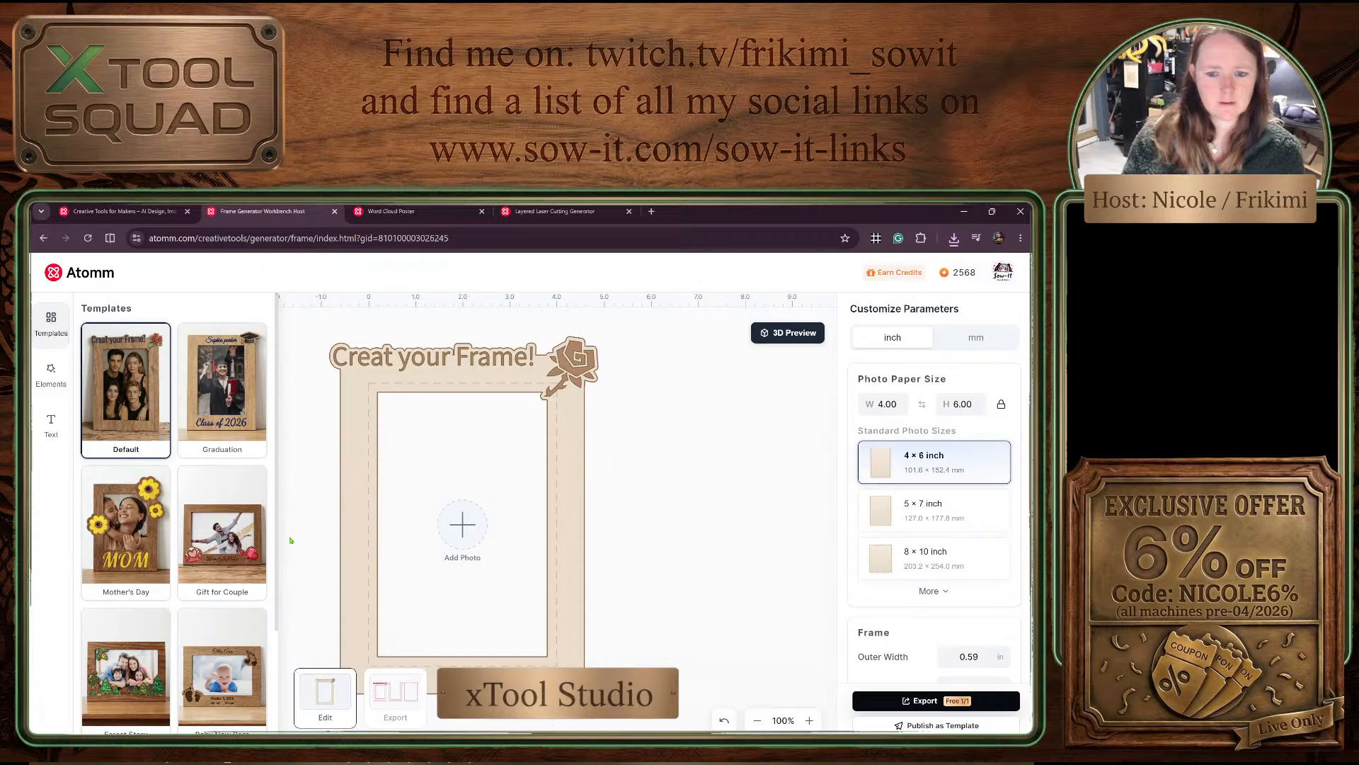
Step: Try the Mother's Day and Forest Story templates on the photo frame
scroll(289, 536, down, 1)
scroll(230, 536, down, 1)
scroll(229, 528, down, 1)
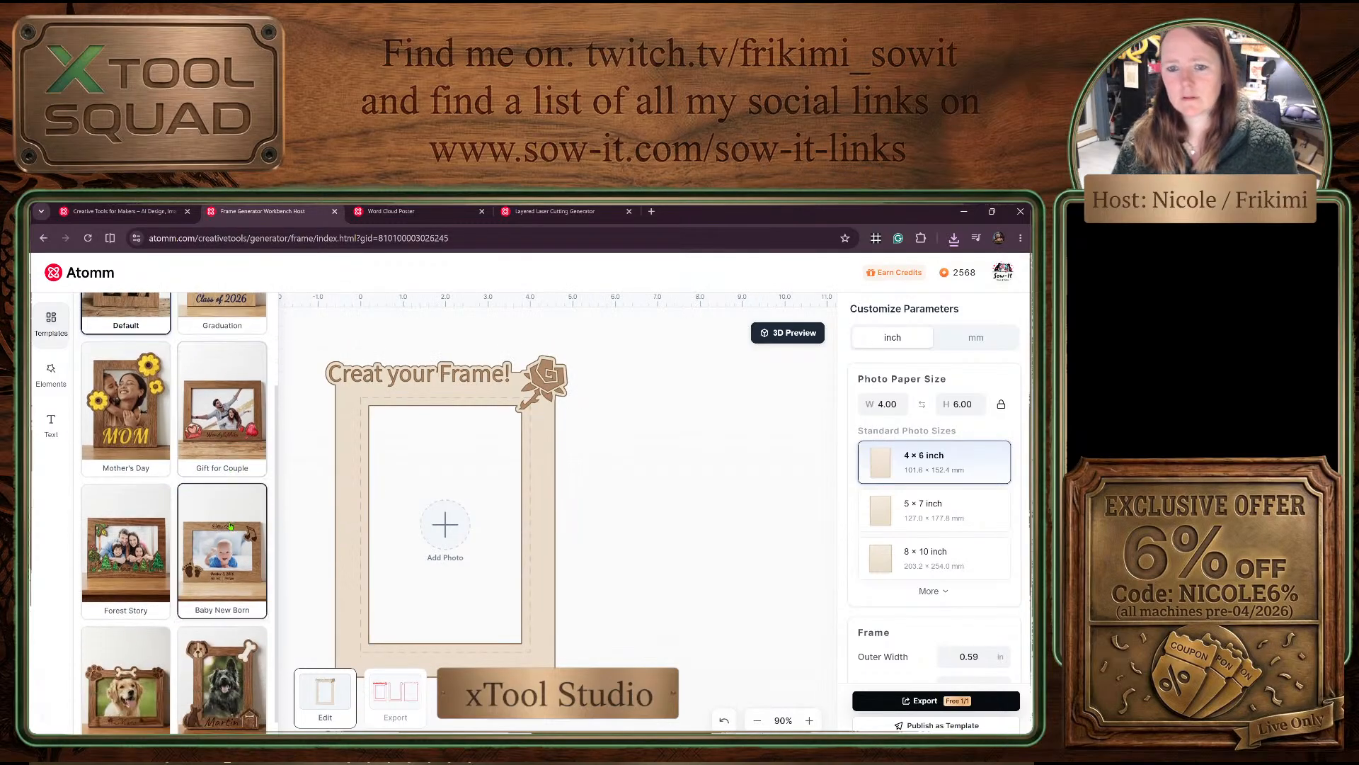
click(142, 427)
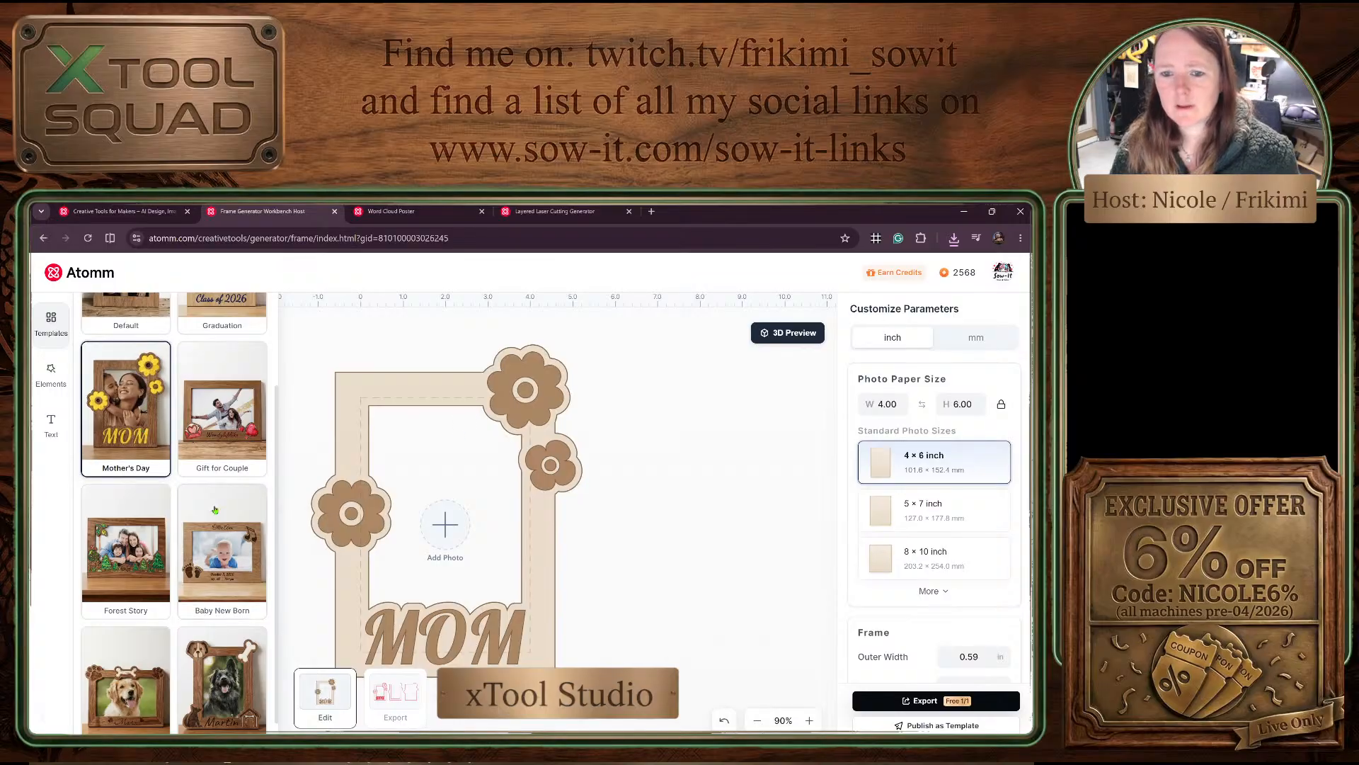
click(148, 555)
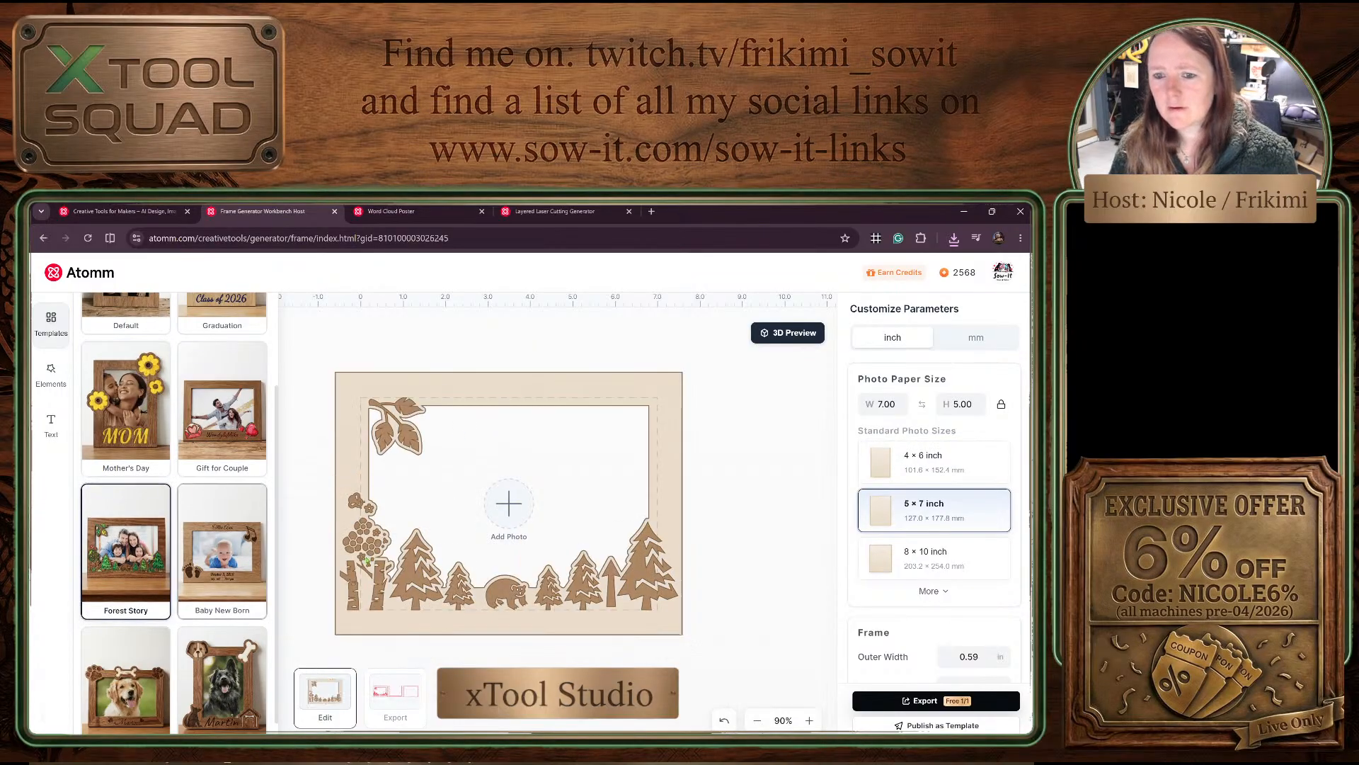
Step: Compare the two dog memorial templates and apply Dog Memorial 2 to the photo frame
scroll(149, 564, down, 1)
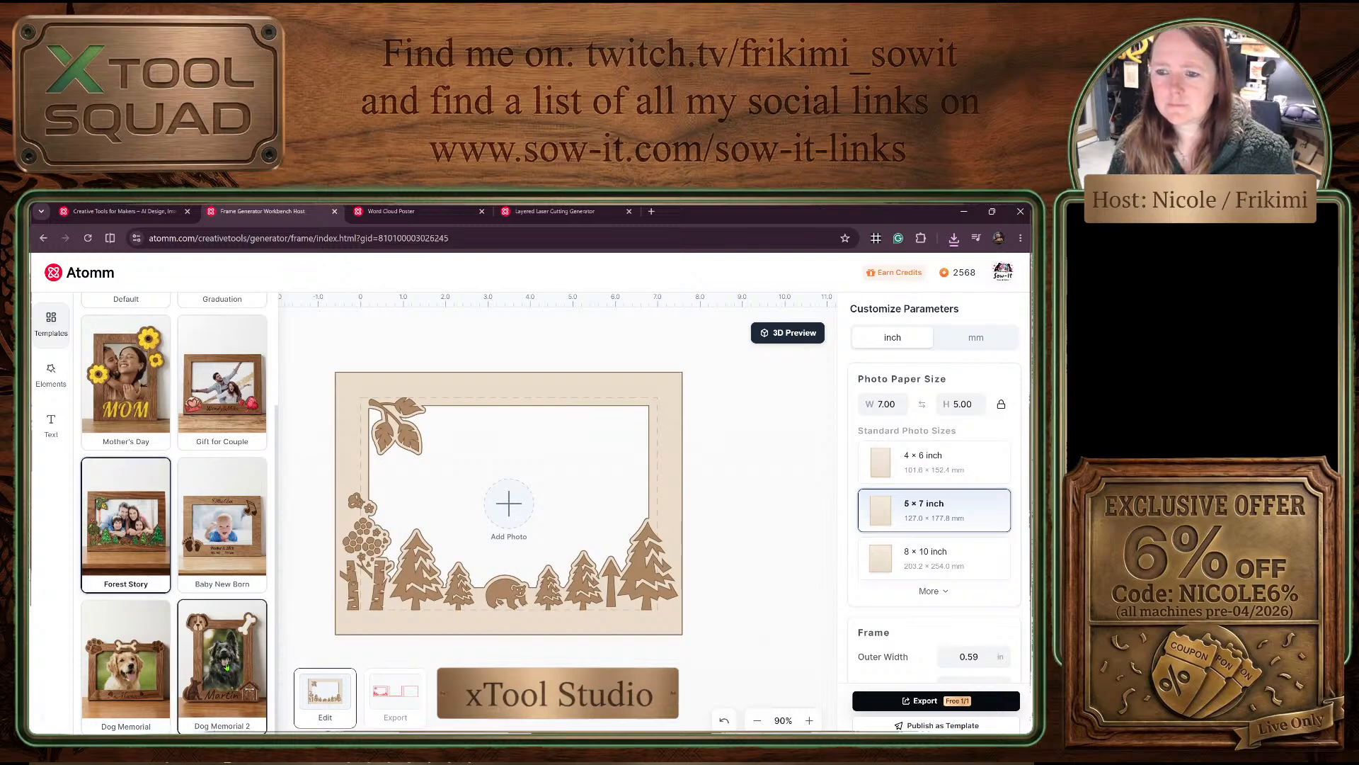
click(227, 666)
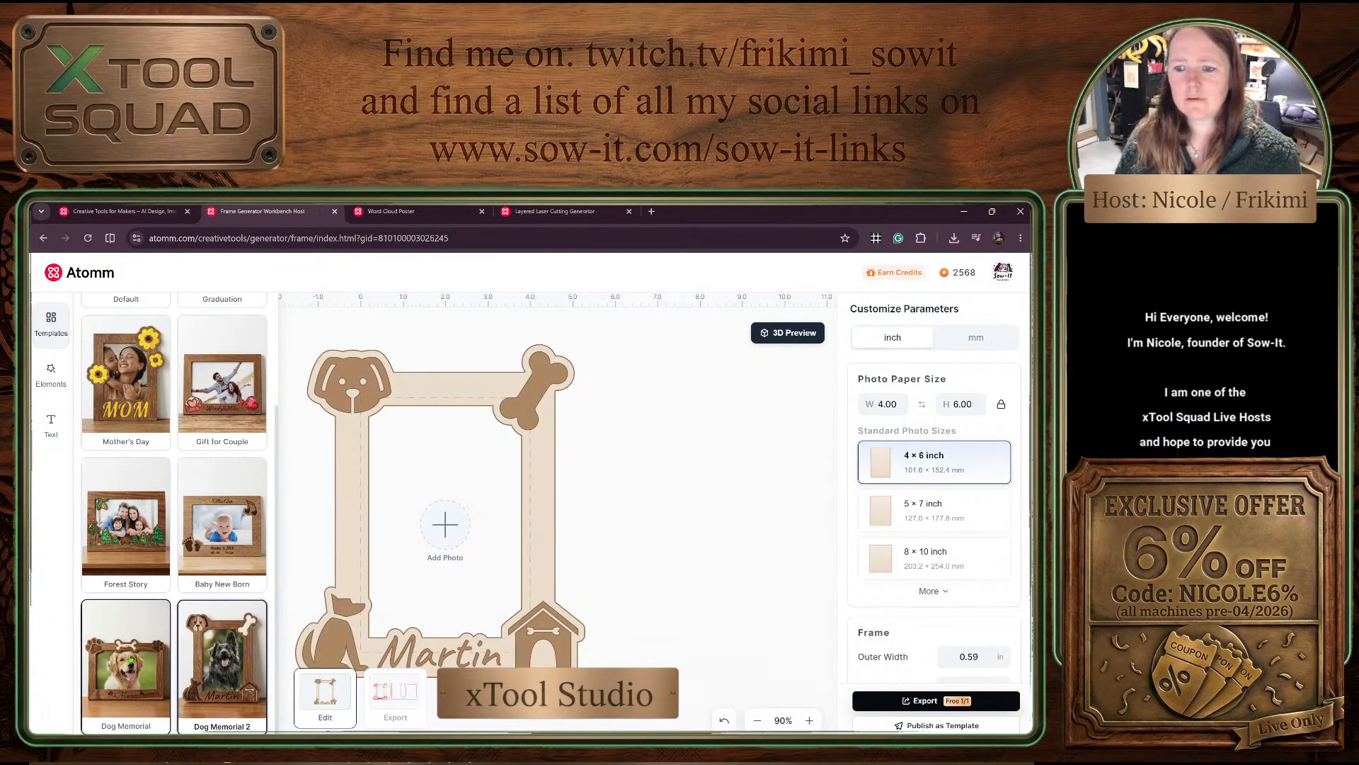
click(133, 651)
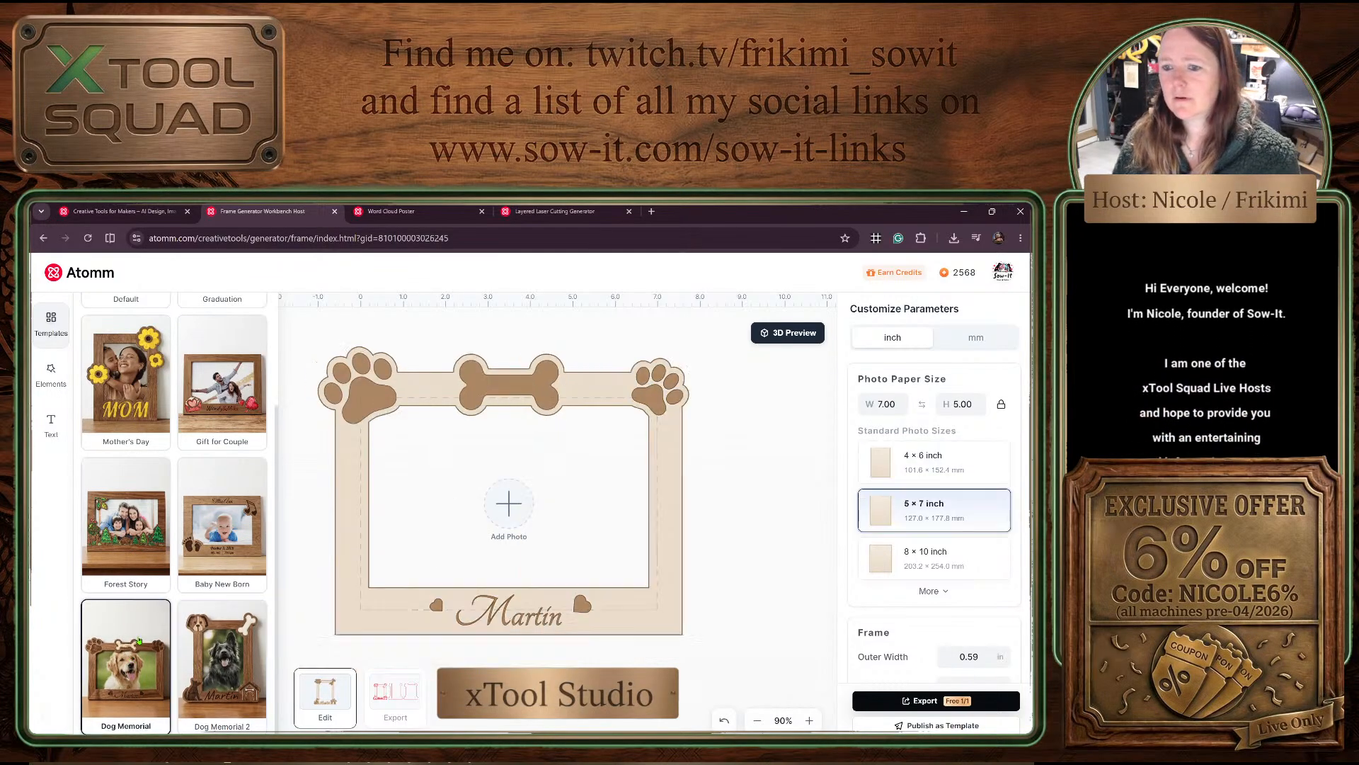
click(192, 627)
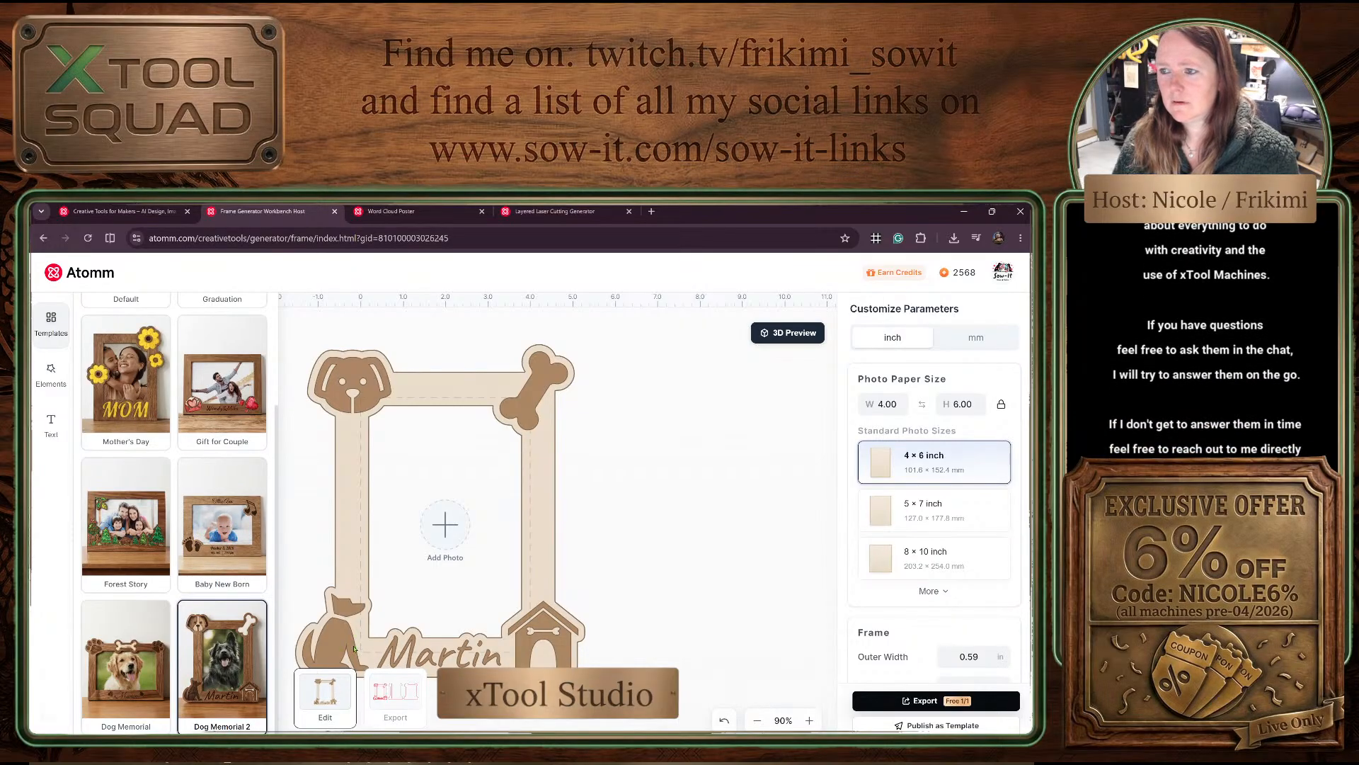
Step: Look through the frame parameters, and add the Flower element to the dog memorial frame
scroll(253, 483, up, 3)
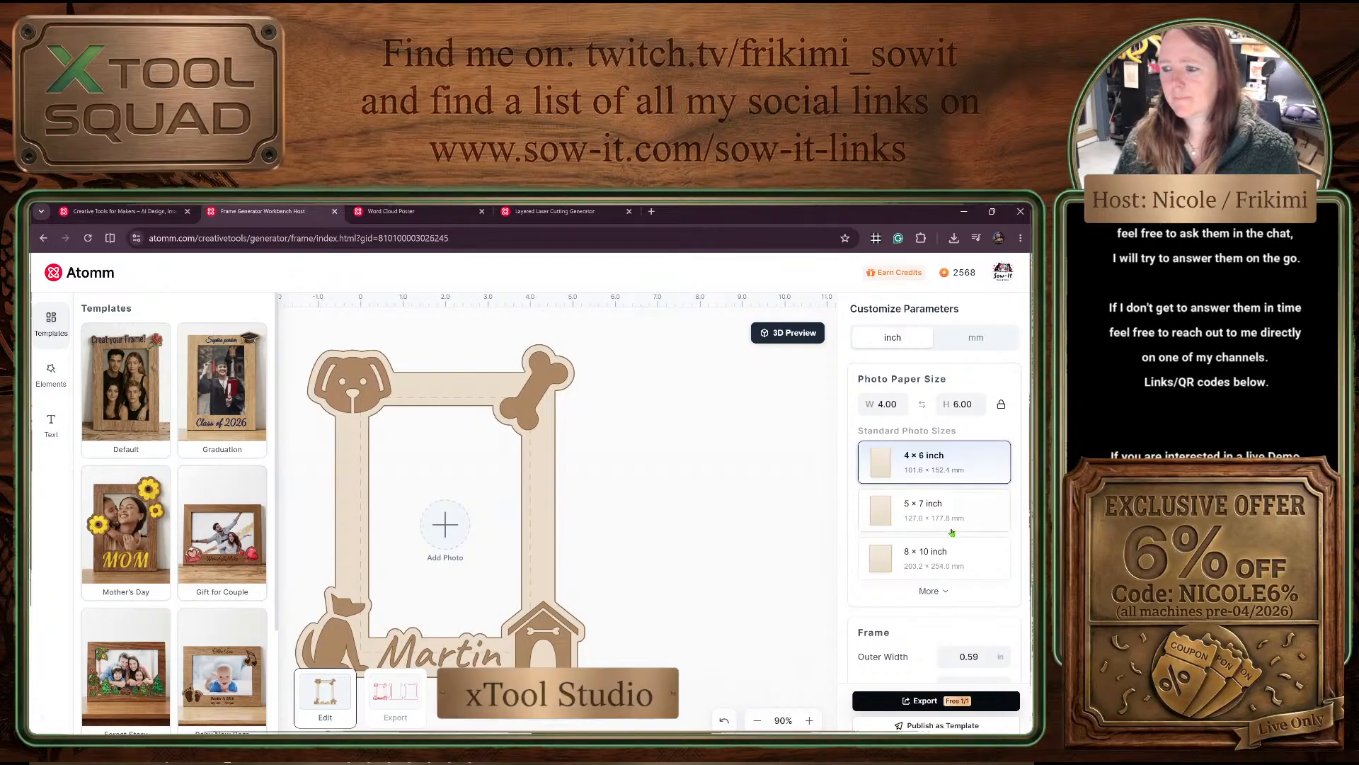
scroll(958, 520, down, 2)
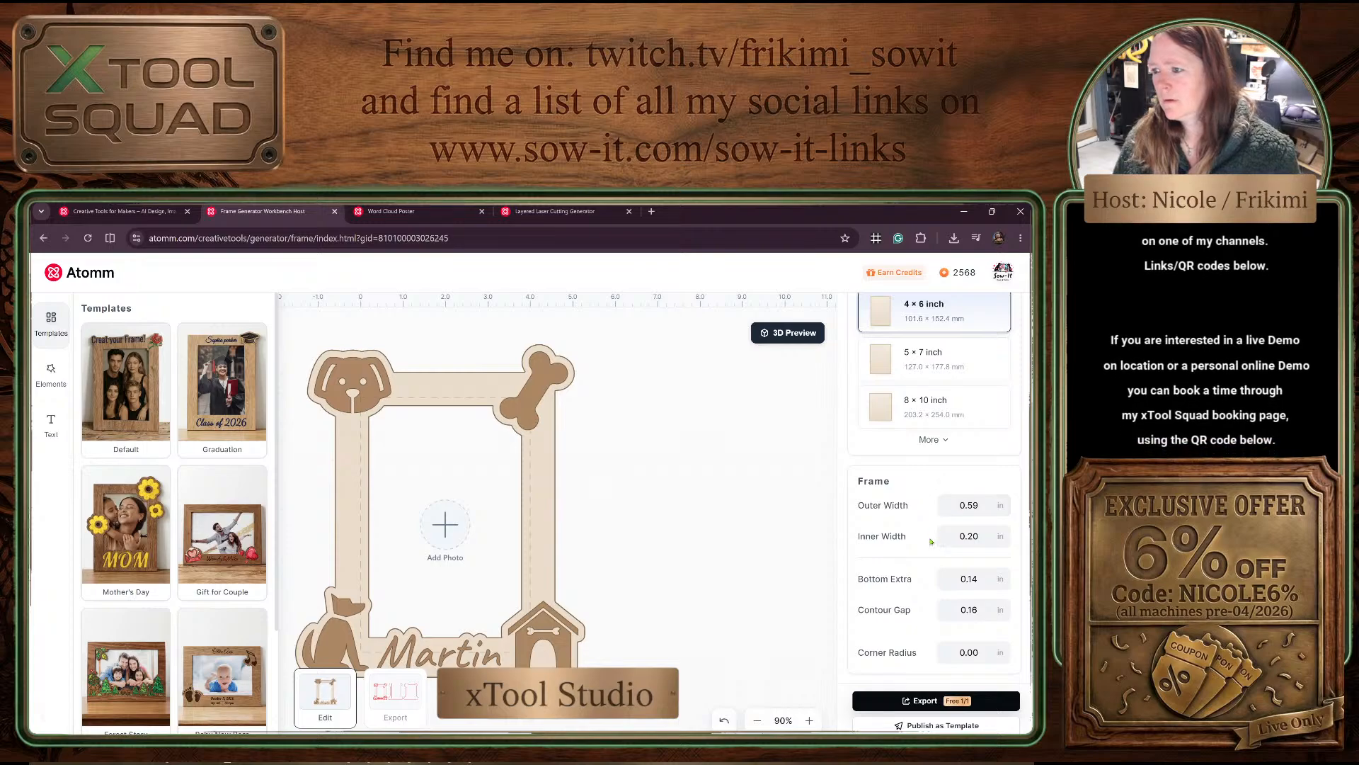
scroll(940, 543, up, 2)
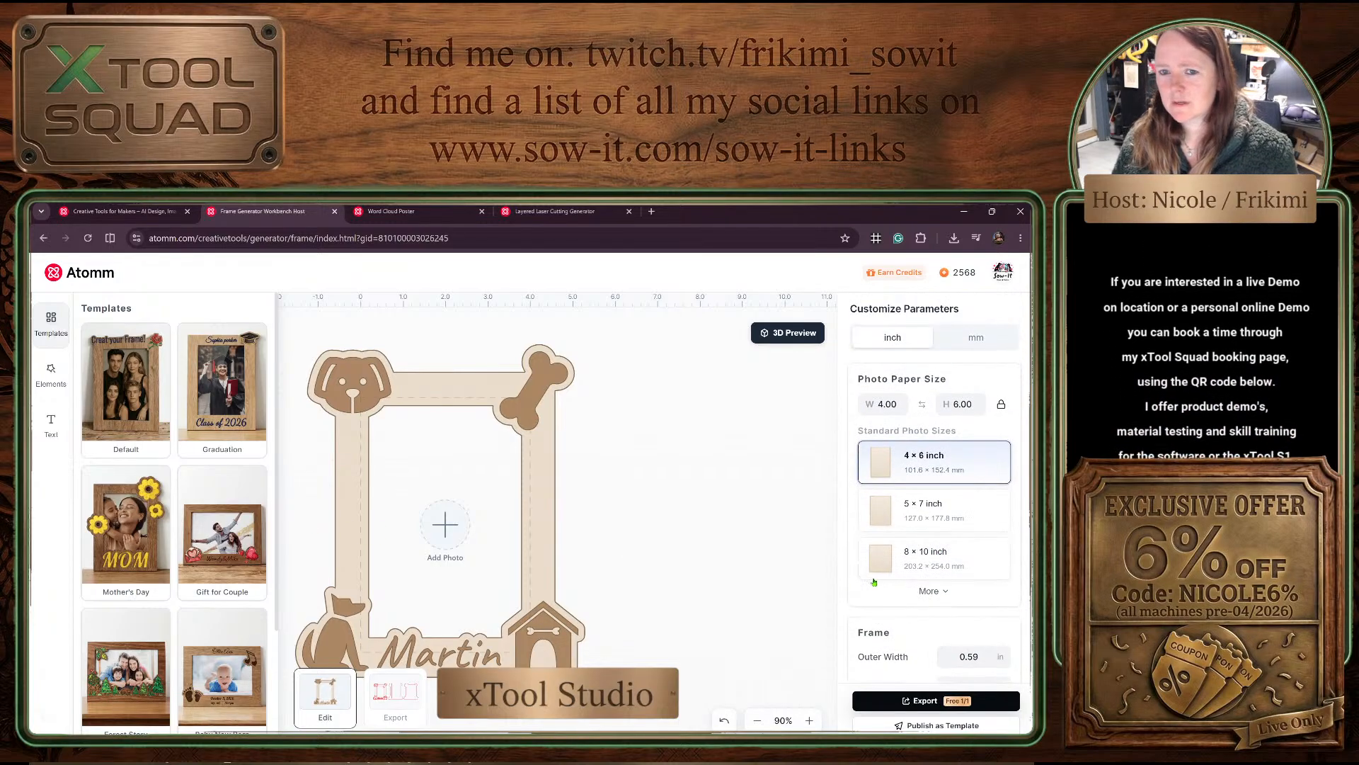
click(53, 371)
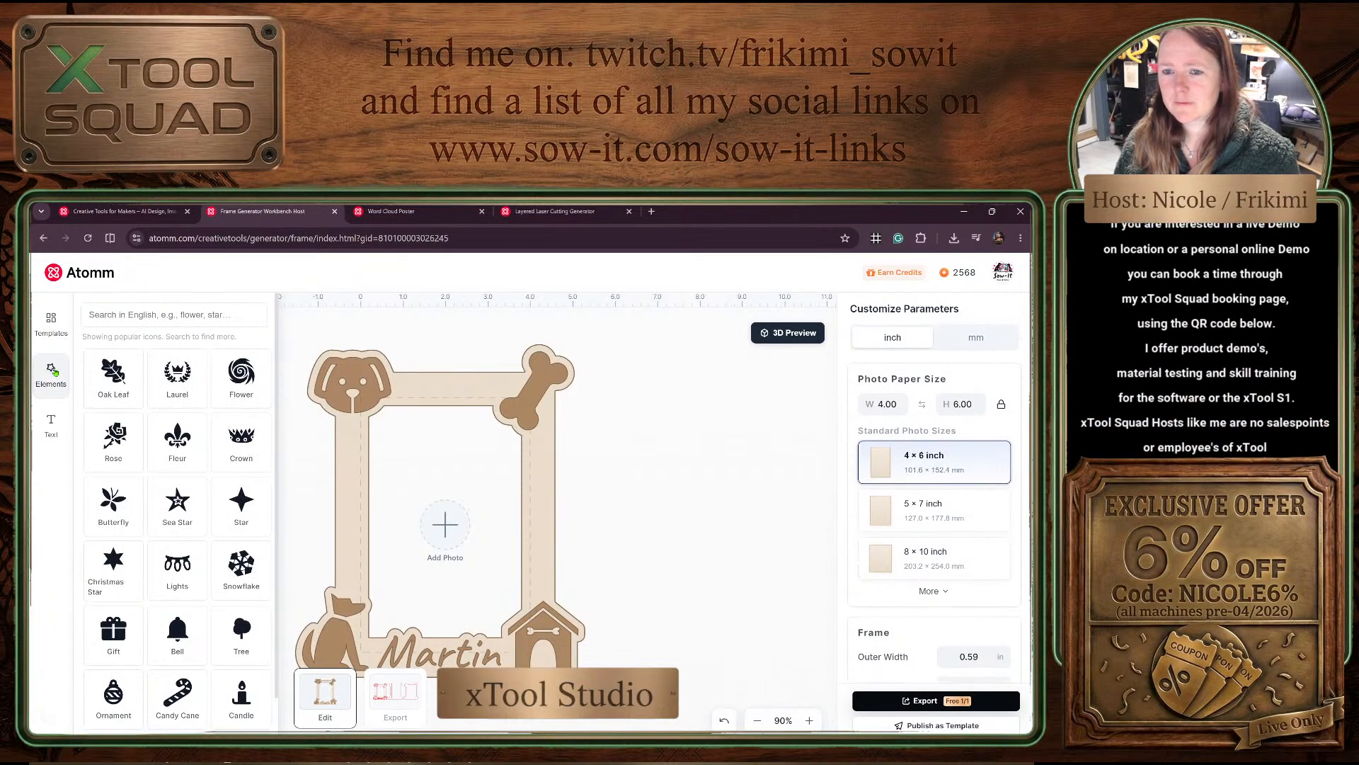
click(241, 375)
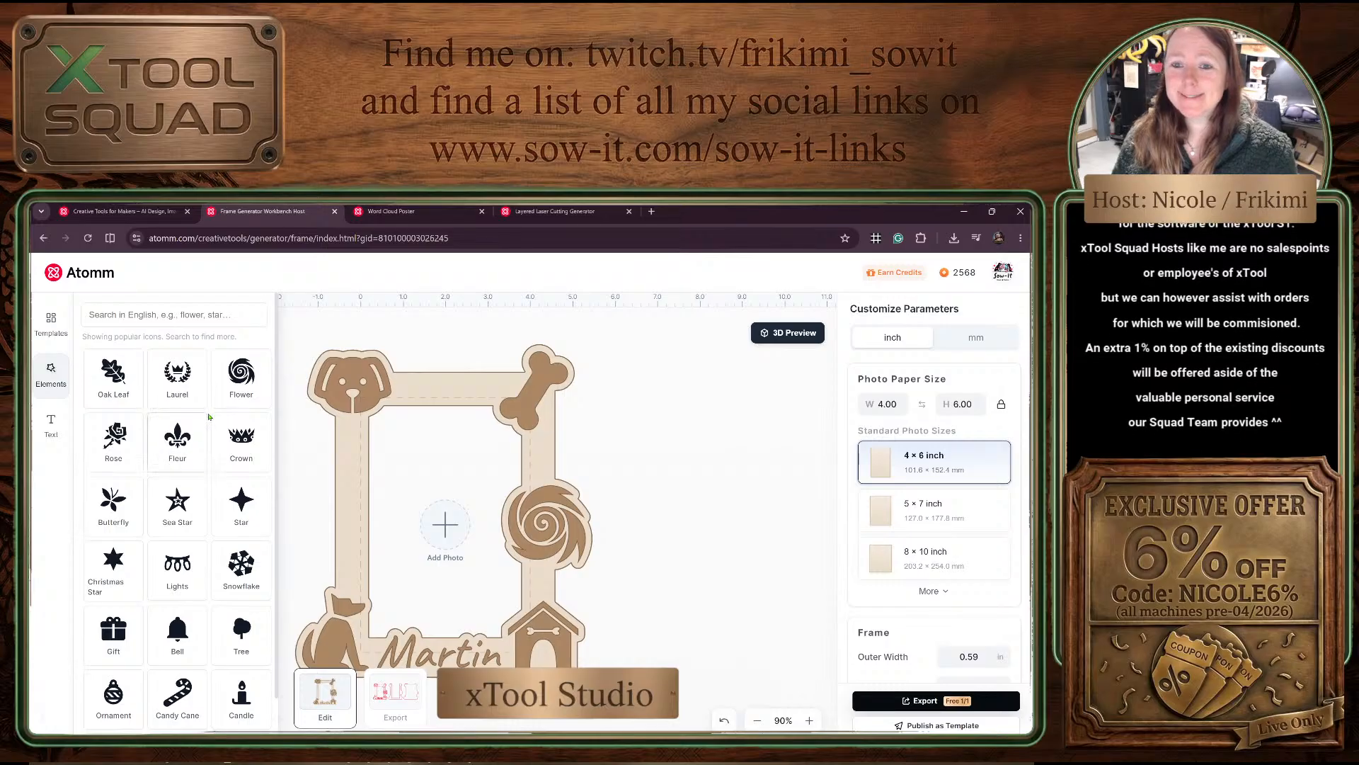
scroll(210, 418, down, 1)
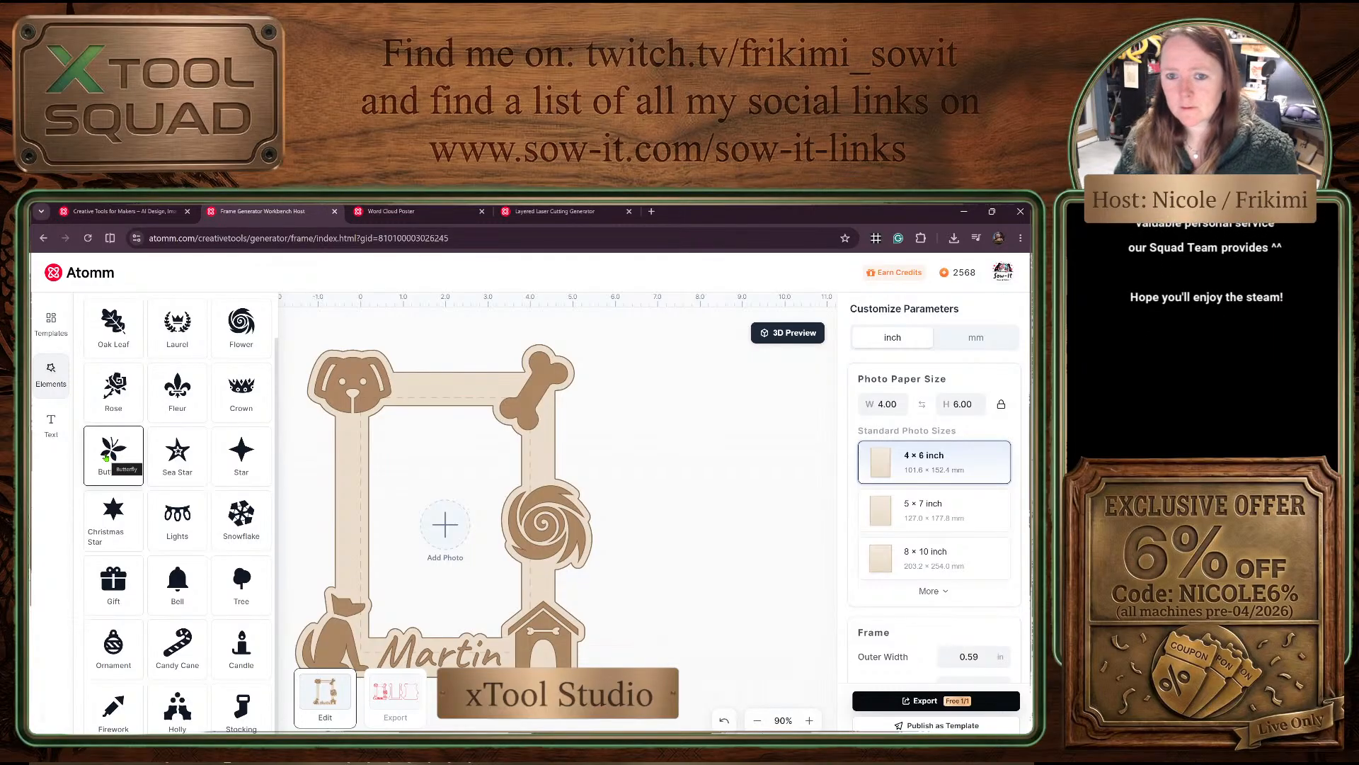
Step: Replace the template's name text along the frame's lower edge with the dog's name
click(465, 658)
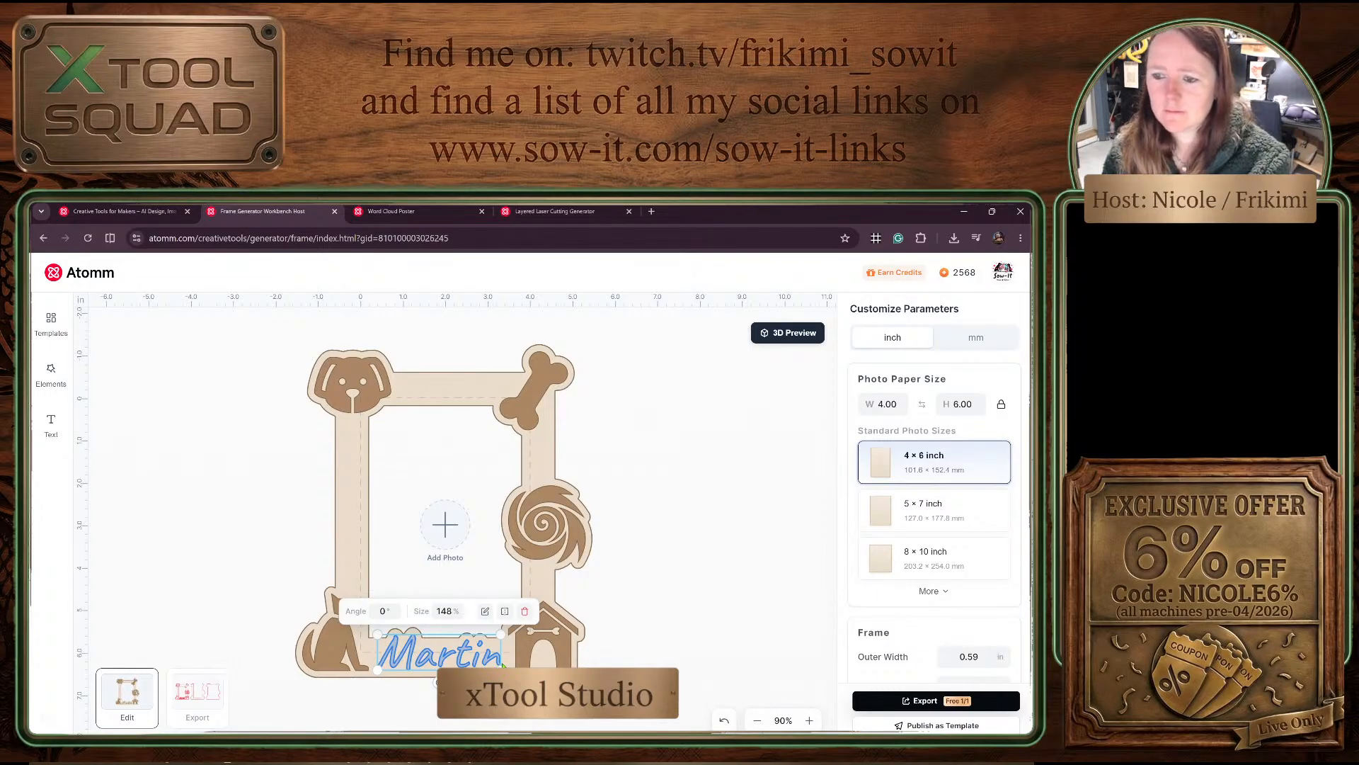
double_click(461, 662)
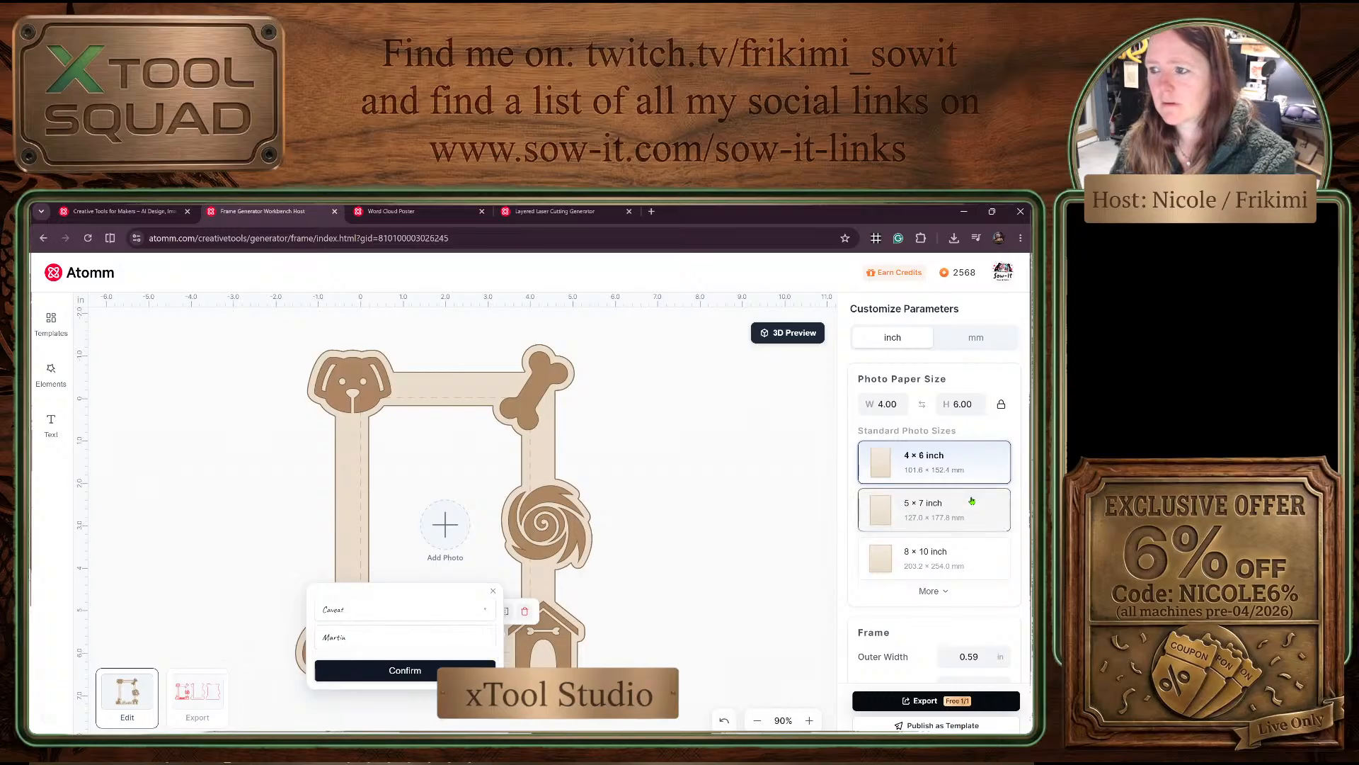
scroll(972, 497, down, 2)
scroll(972, 497, up, 2)
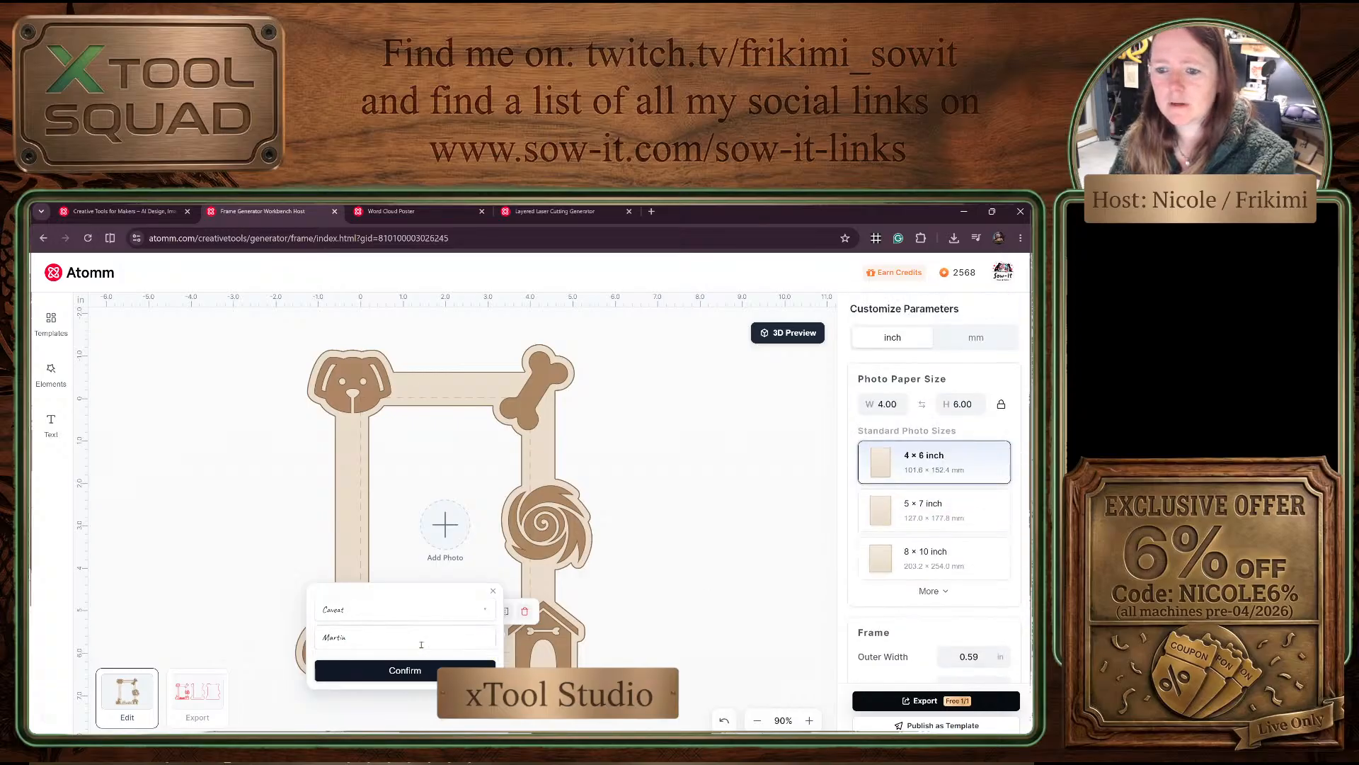
double_click(376, 633)
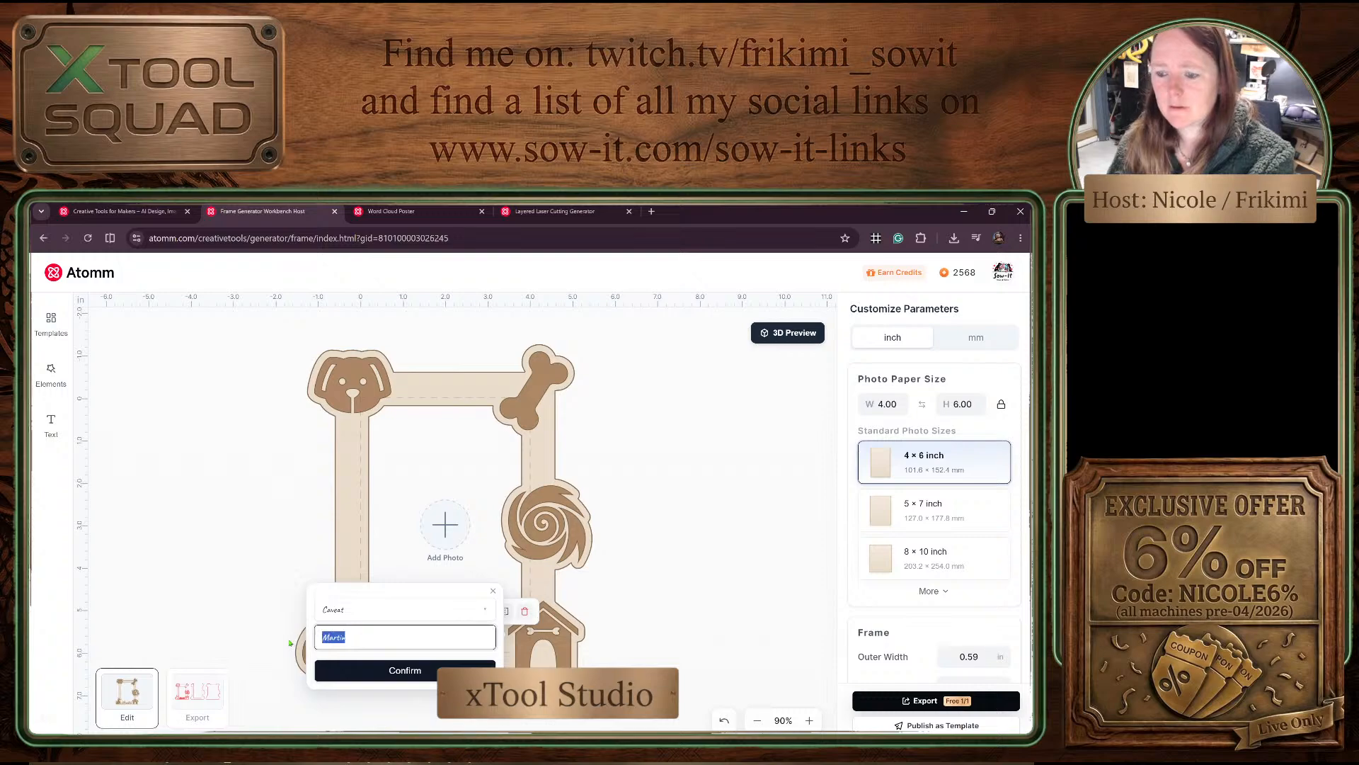
text(Josie)
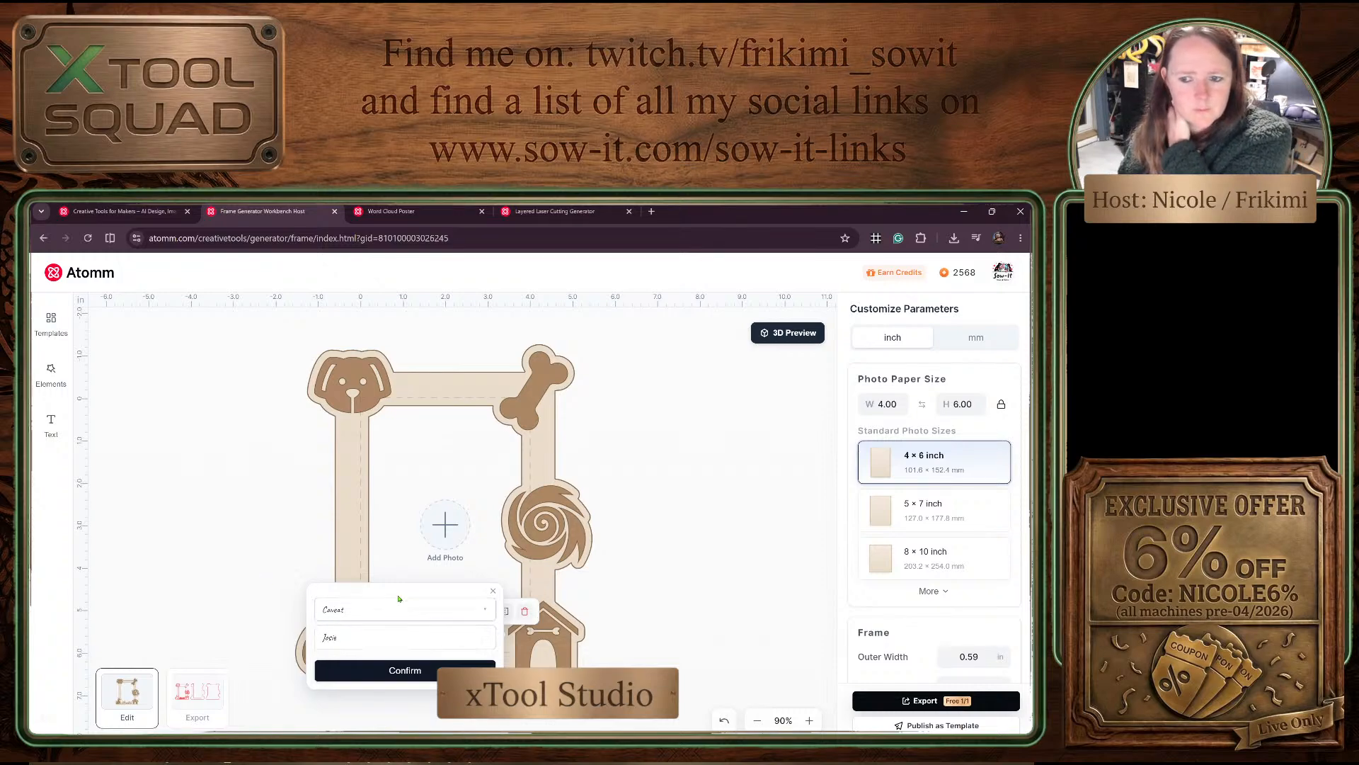
Step: Set the name text's font to Ma Shan Zheng and apply the text changes
click(374, 612)
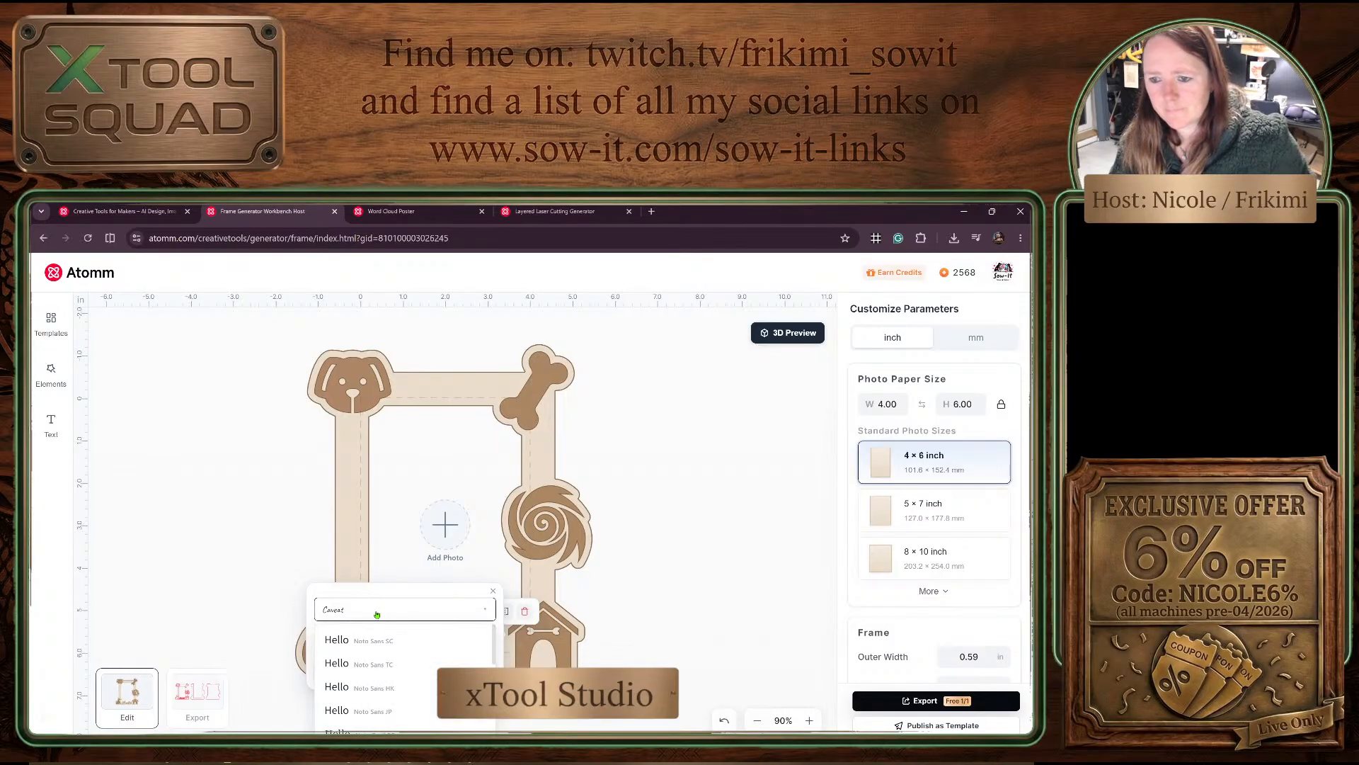
scroll(429, 652, down, 5)
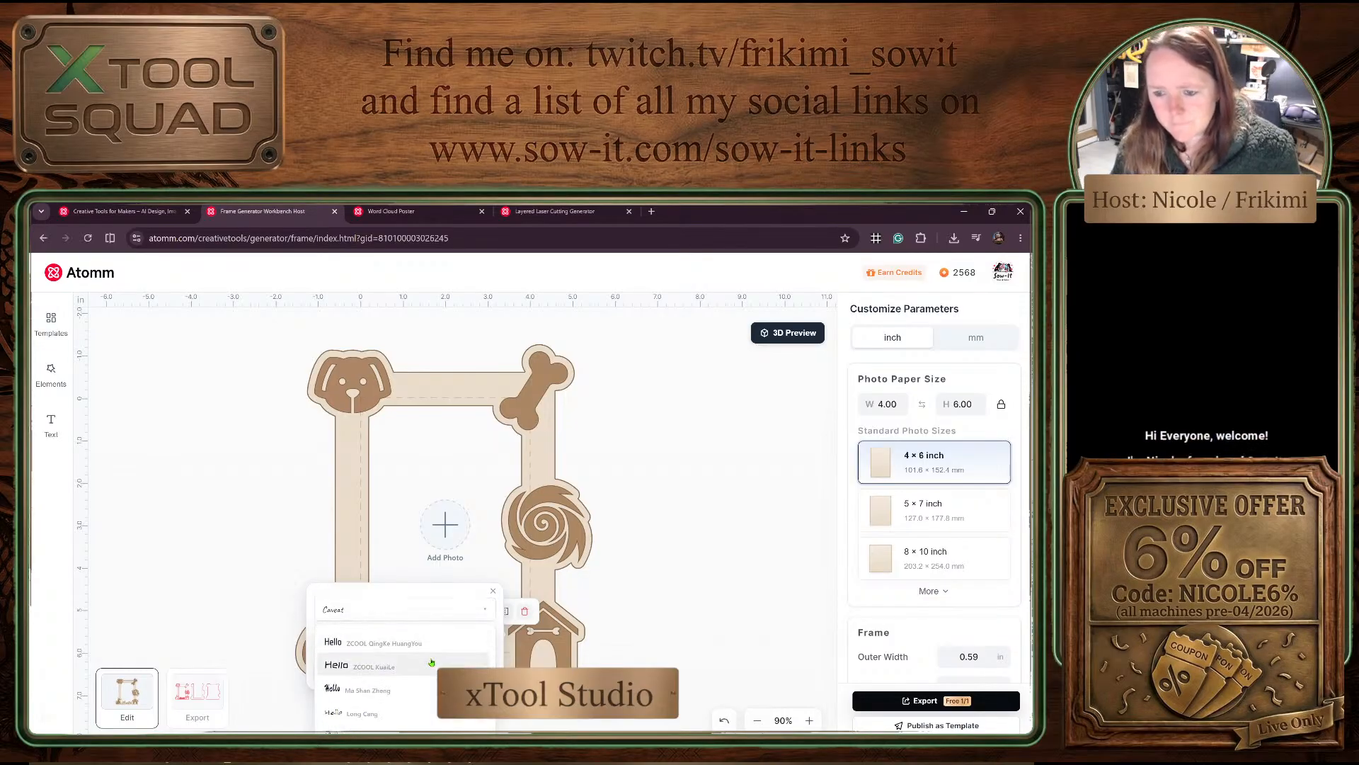
click(419, 686)
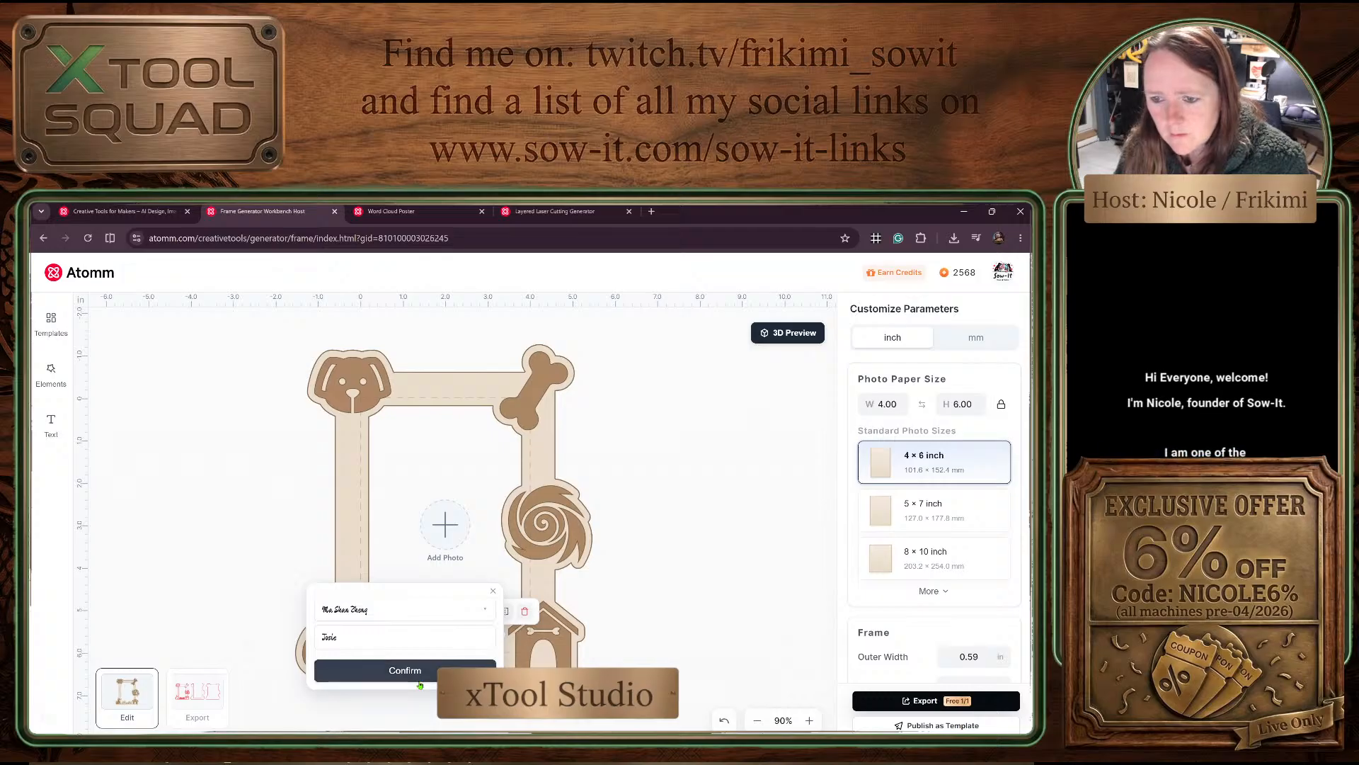
click(421, 681)
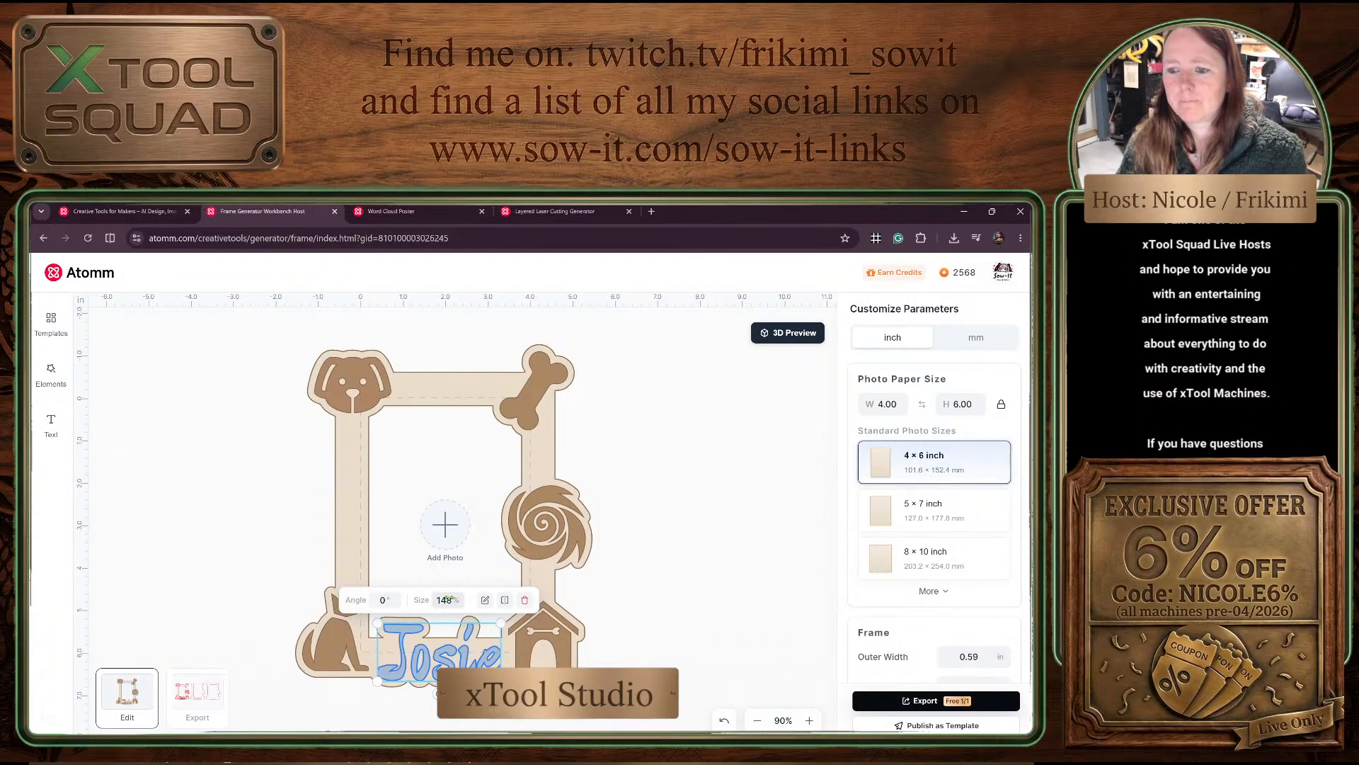
Step: Reduce the name text slightly in size, and enlarge the sitting dog at the frame's lower corner to 130%
drag(448, 600, 493, 631)
click(349, 647)
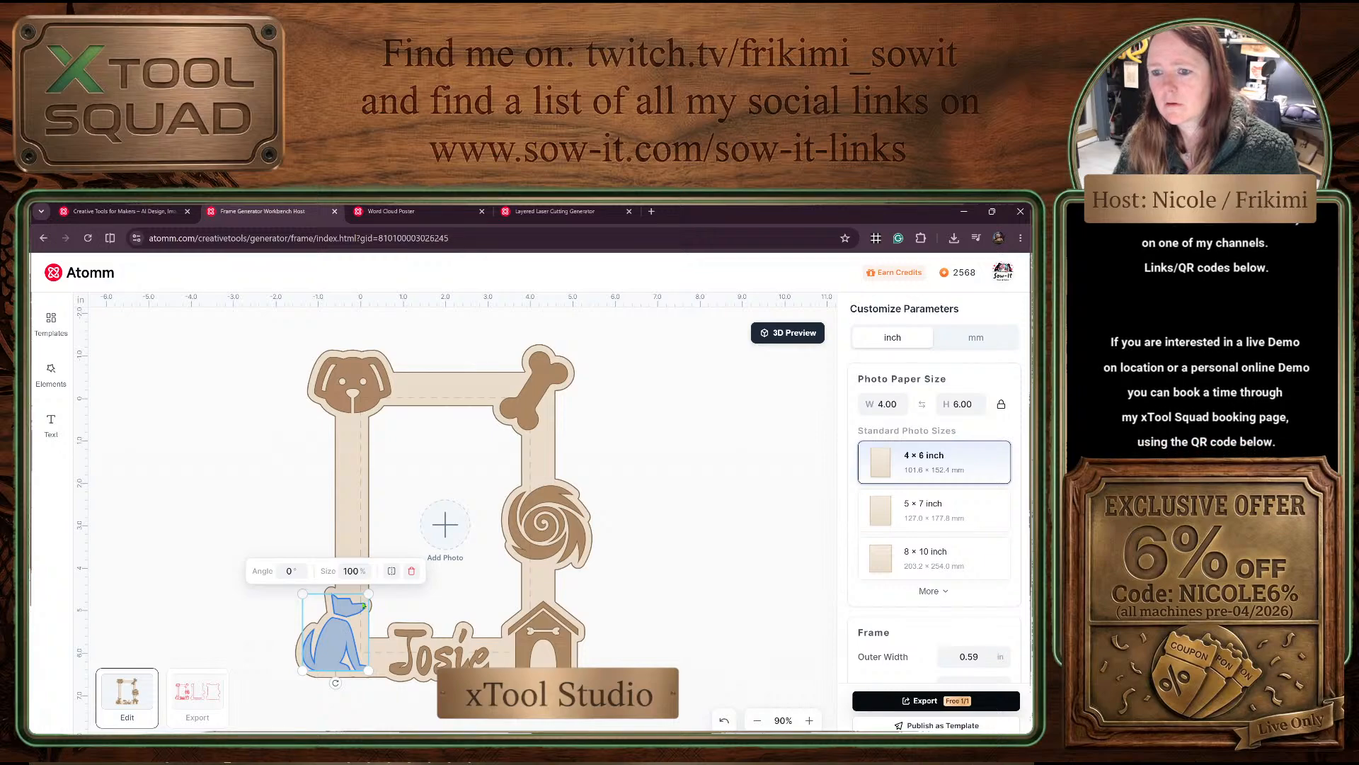
drag(369, 600, 386, 589)
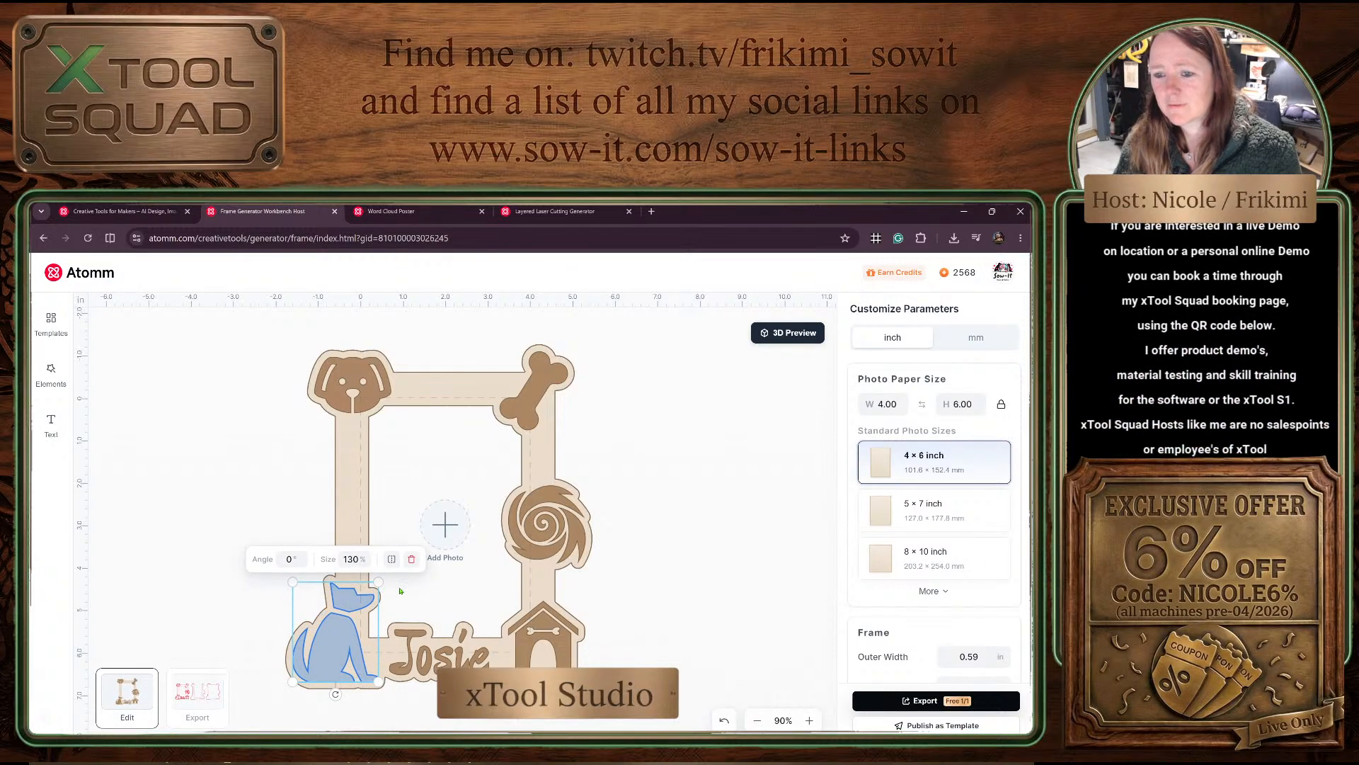
click(691, 589)
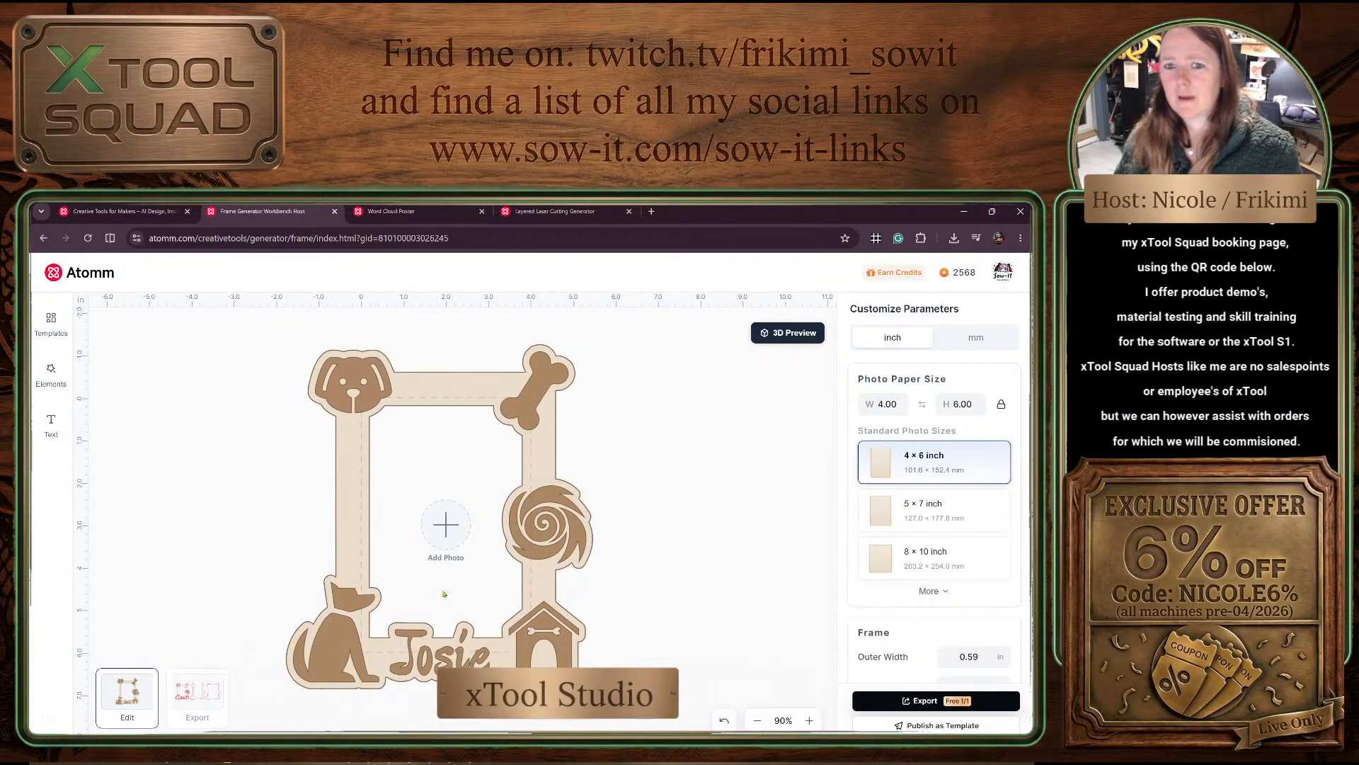
Step: Delete the flower element from the side of the dog memorial frame
click(51, 374)
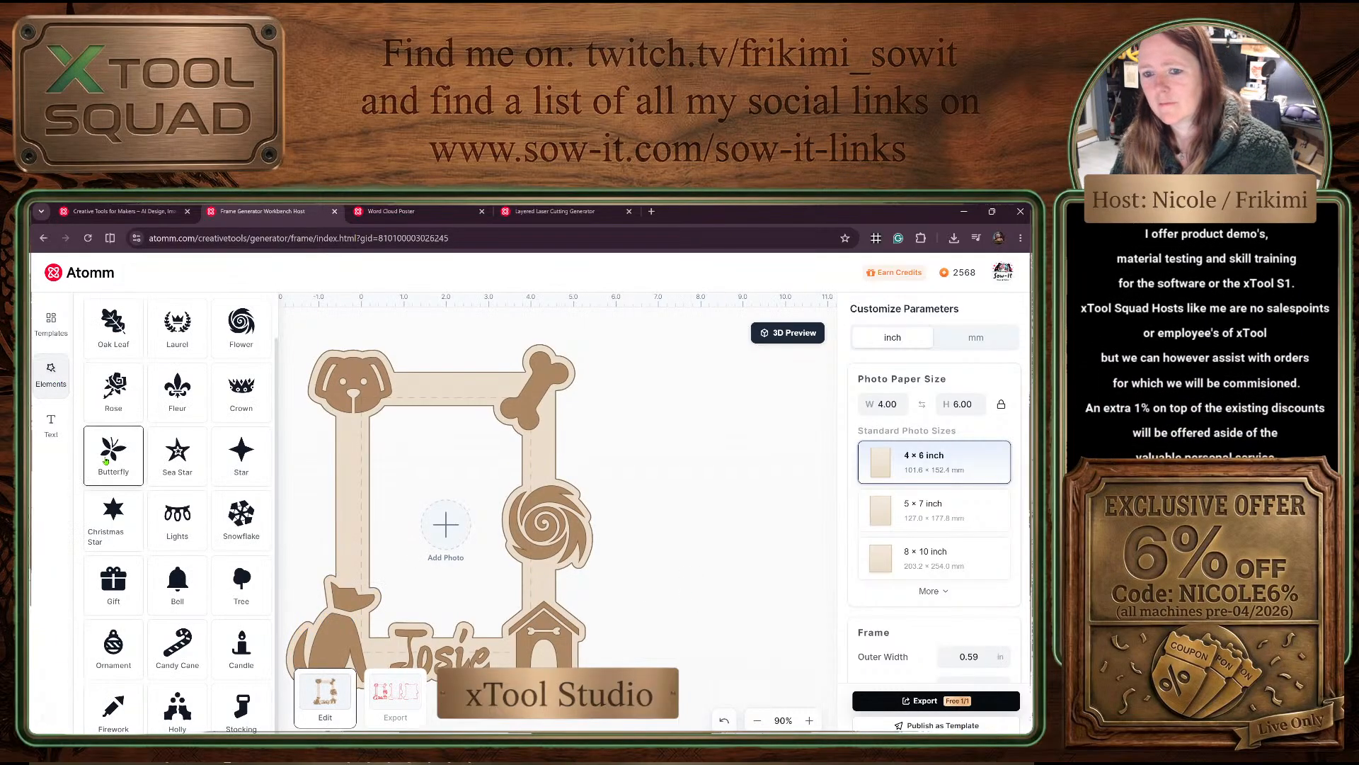
click(585, 542)
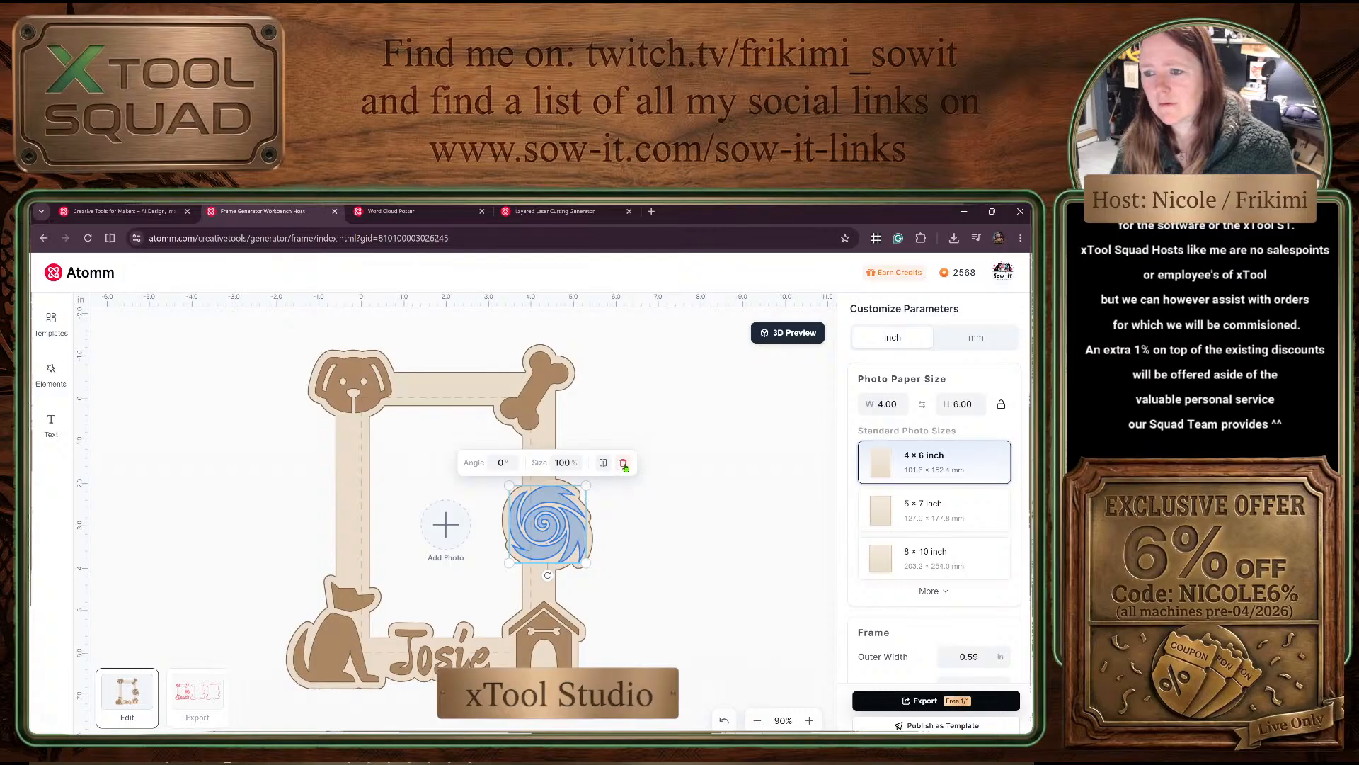
key(Delete)
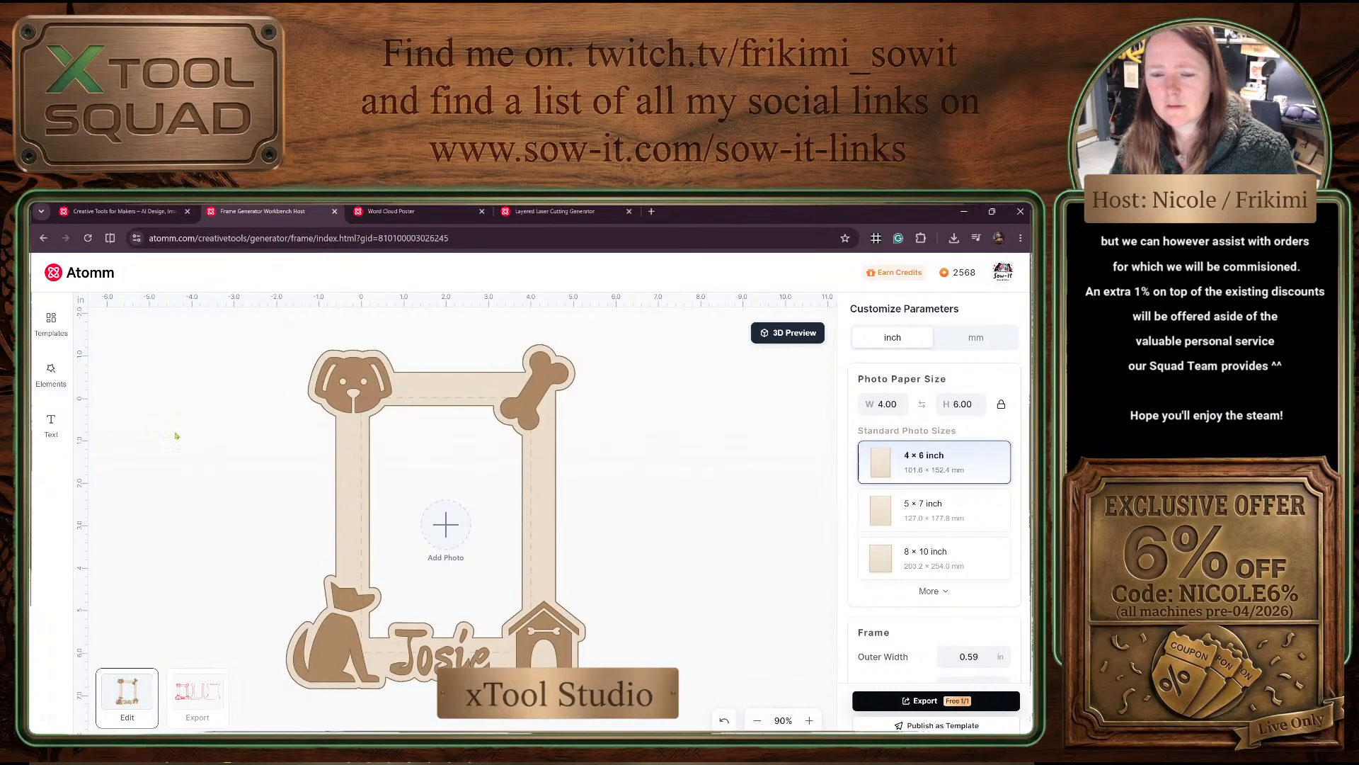
Step: Look through the popular elements and search the element library for "dog"
click(71, 395)
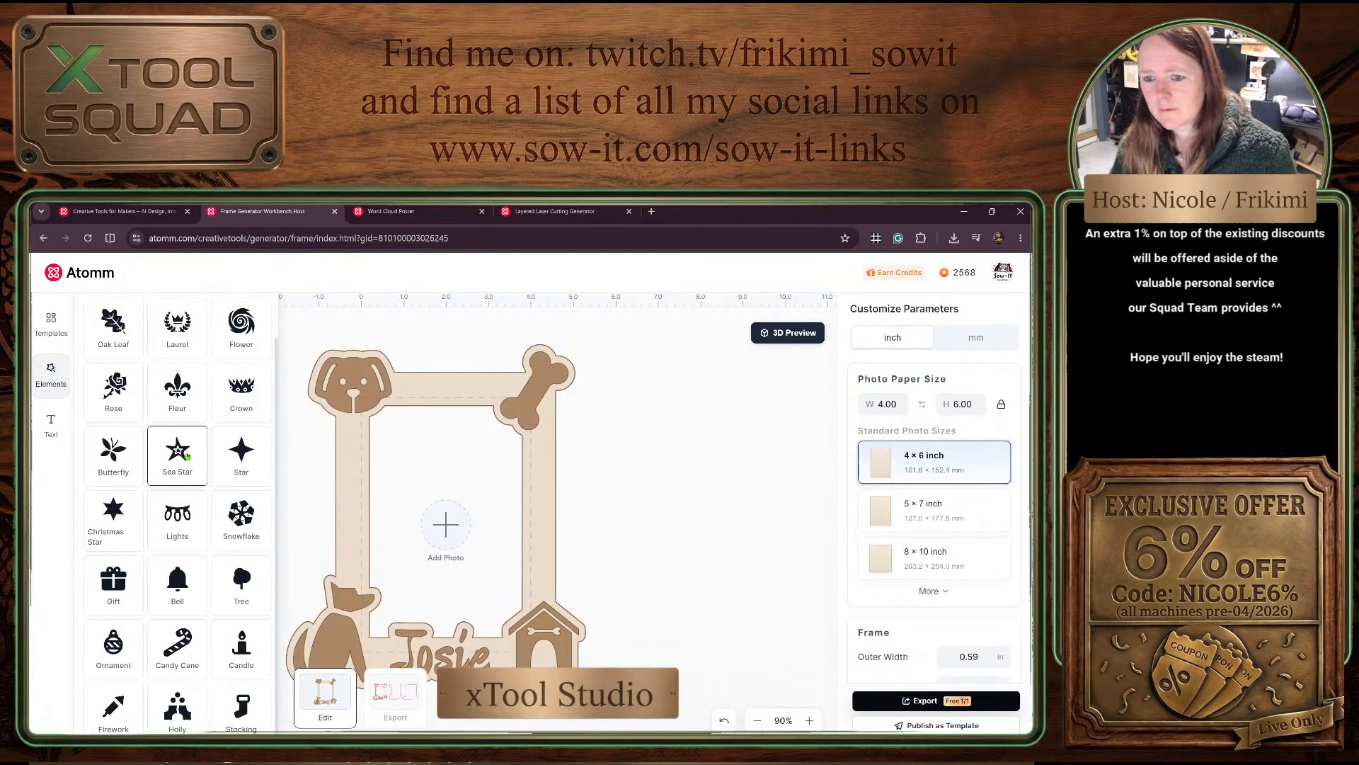
scroll(190, 455, up, 1)
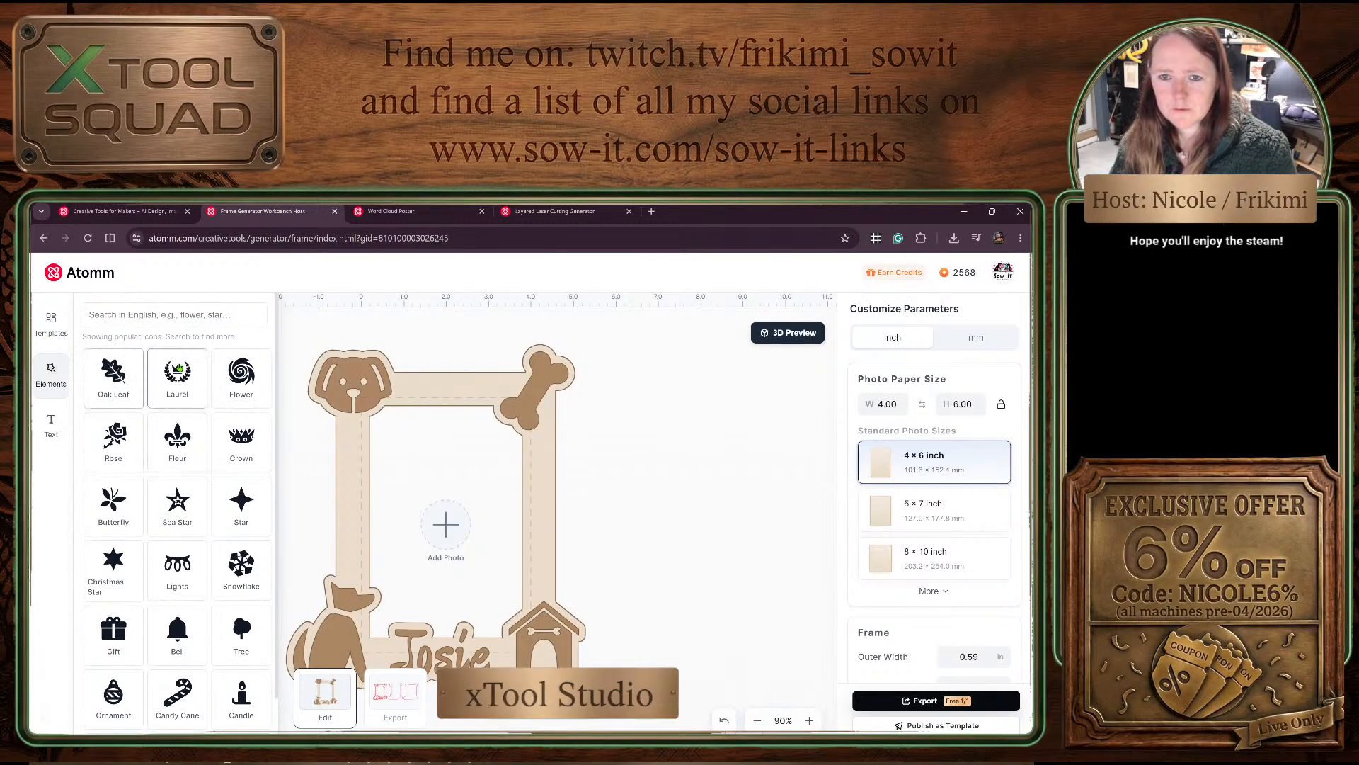
click(199, 312)
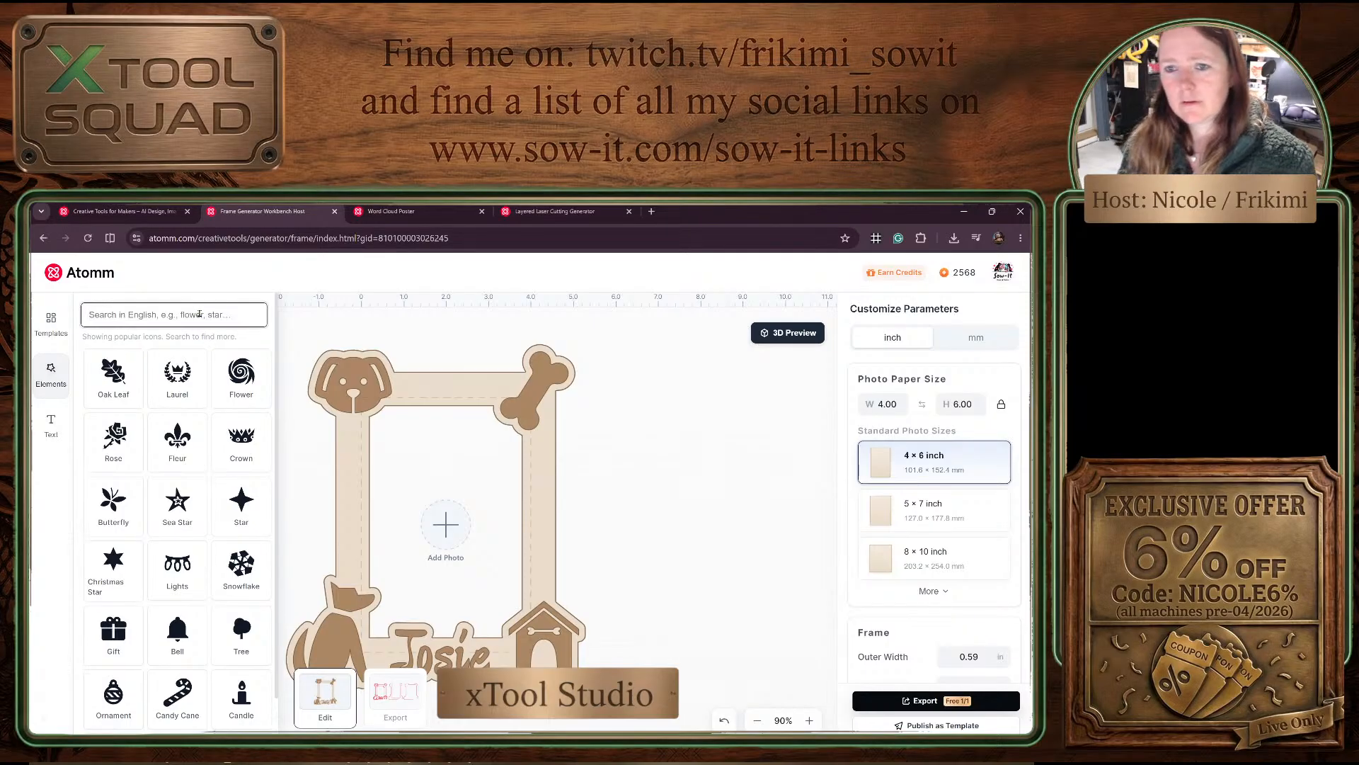
scroll(177, 379, down, 1)
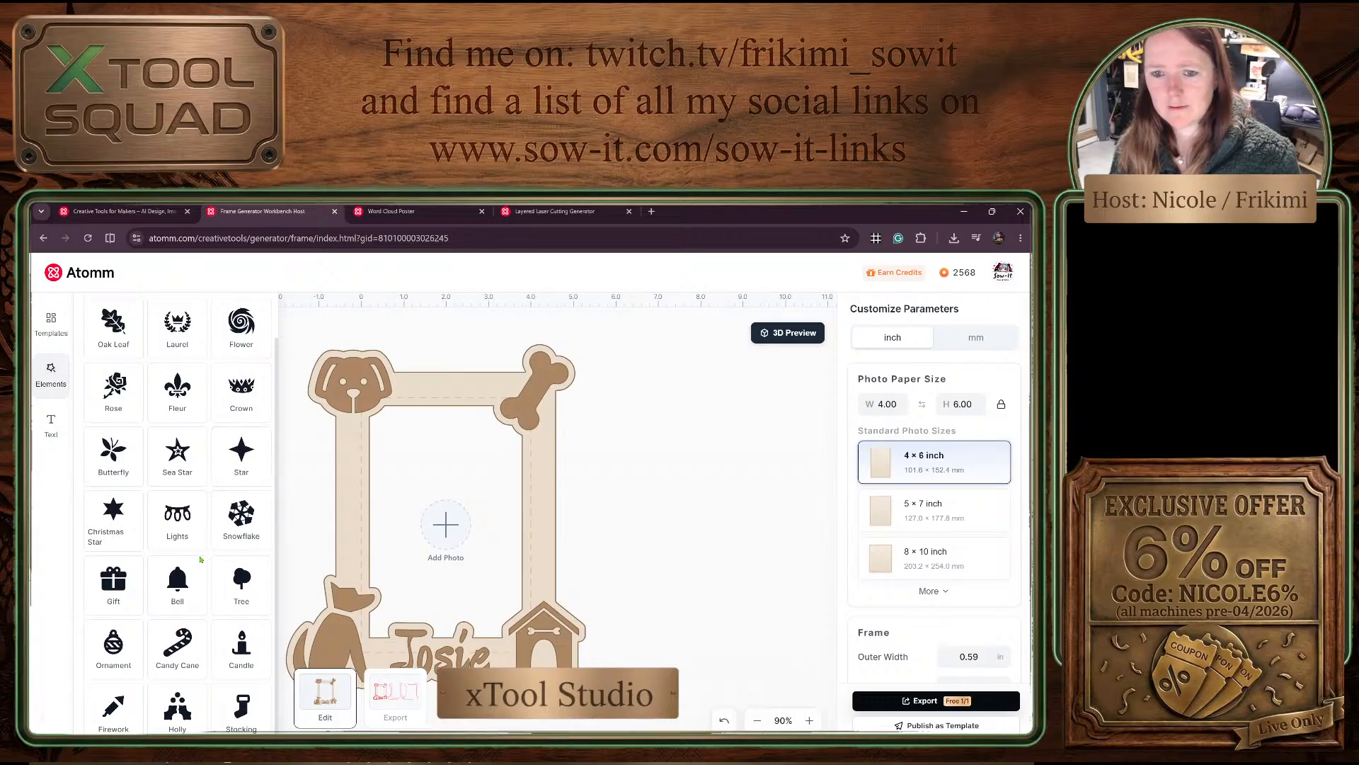
scroll(237, 386, up, 1)
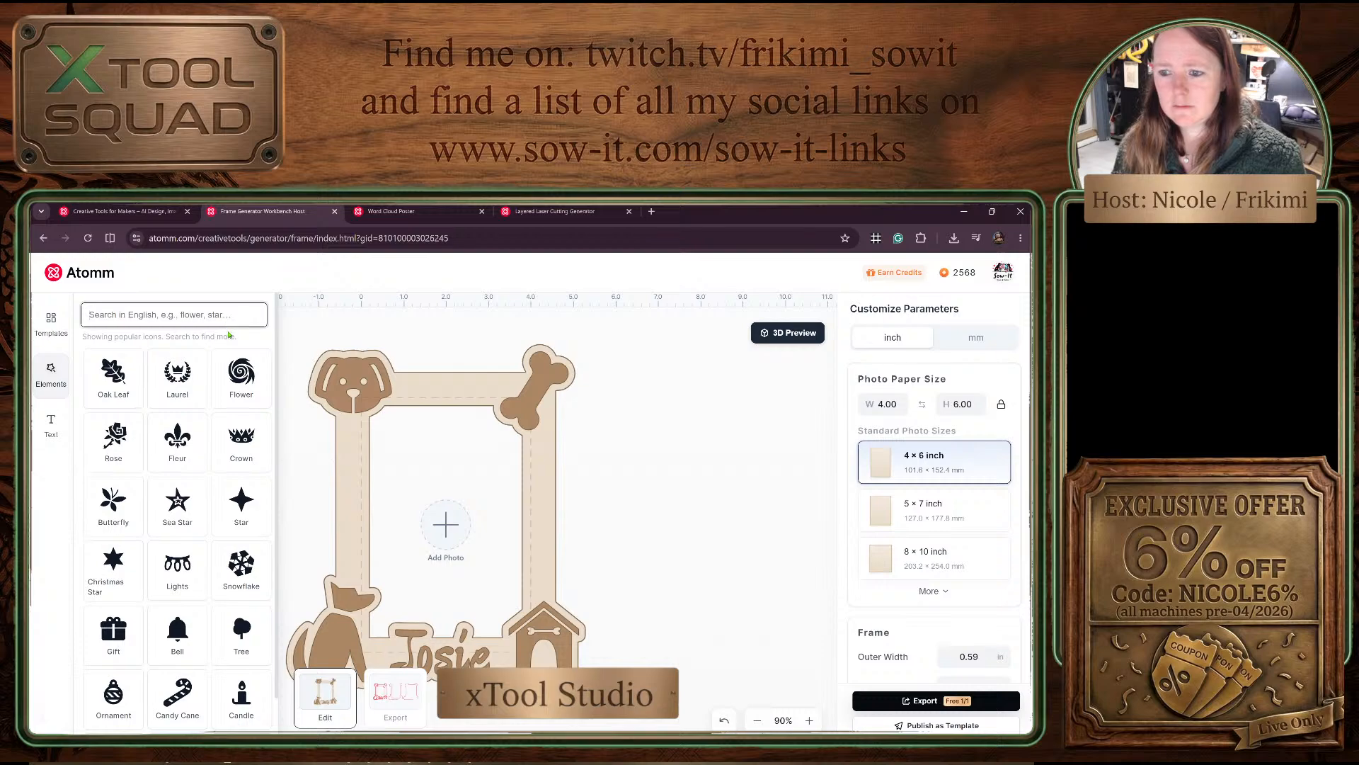
text(dog)
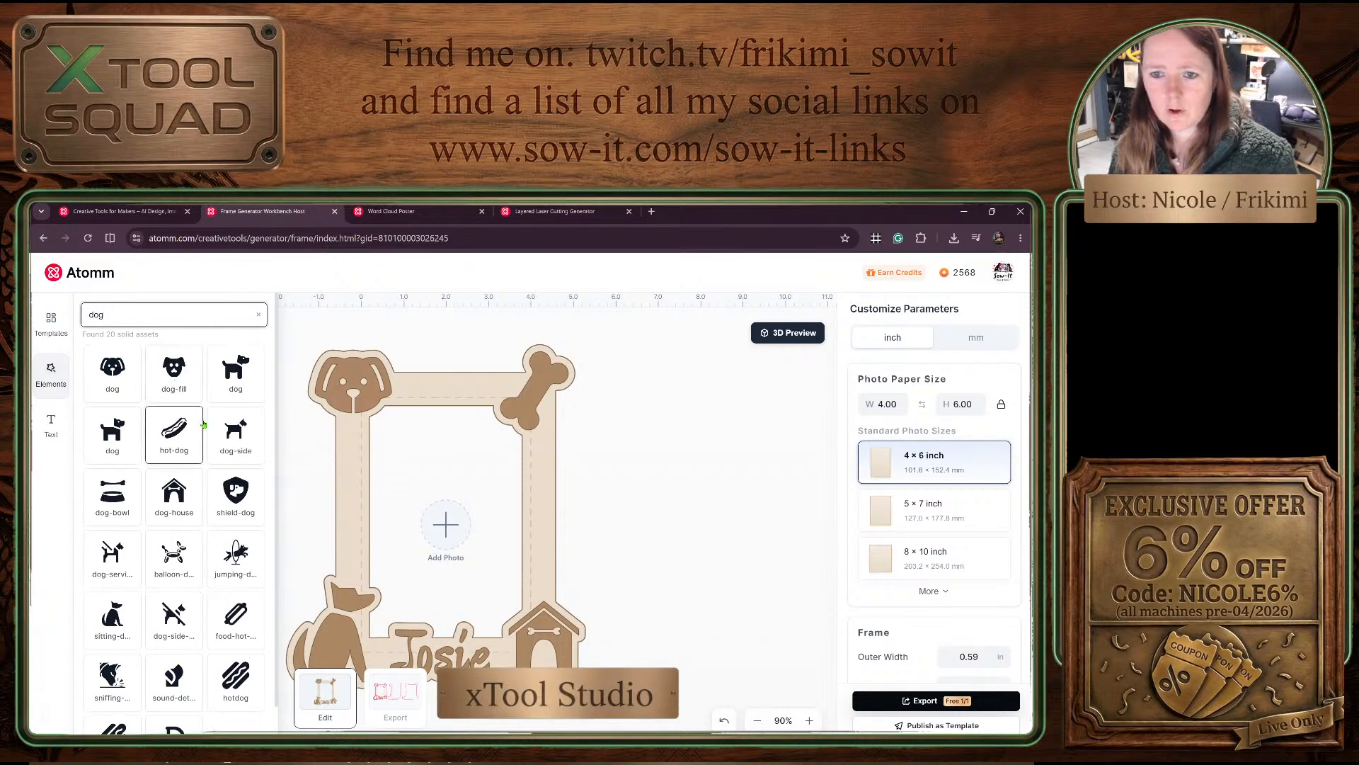
Step: Try the hot-dog element on the frame, and delete it
click(174, 429)
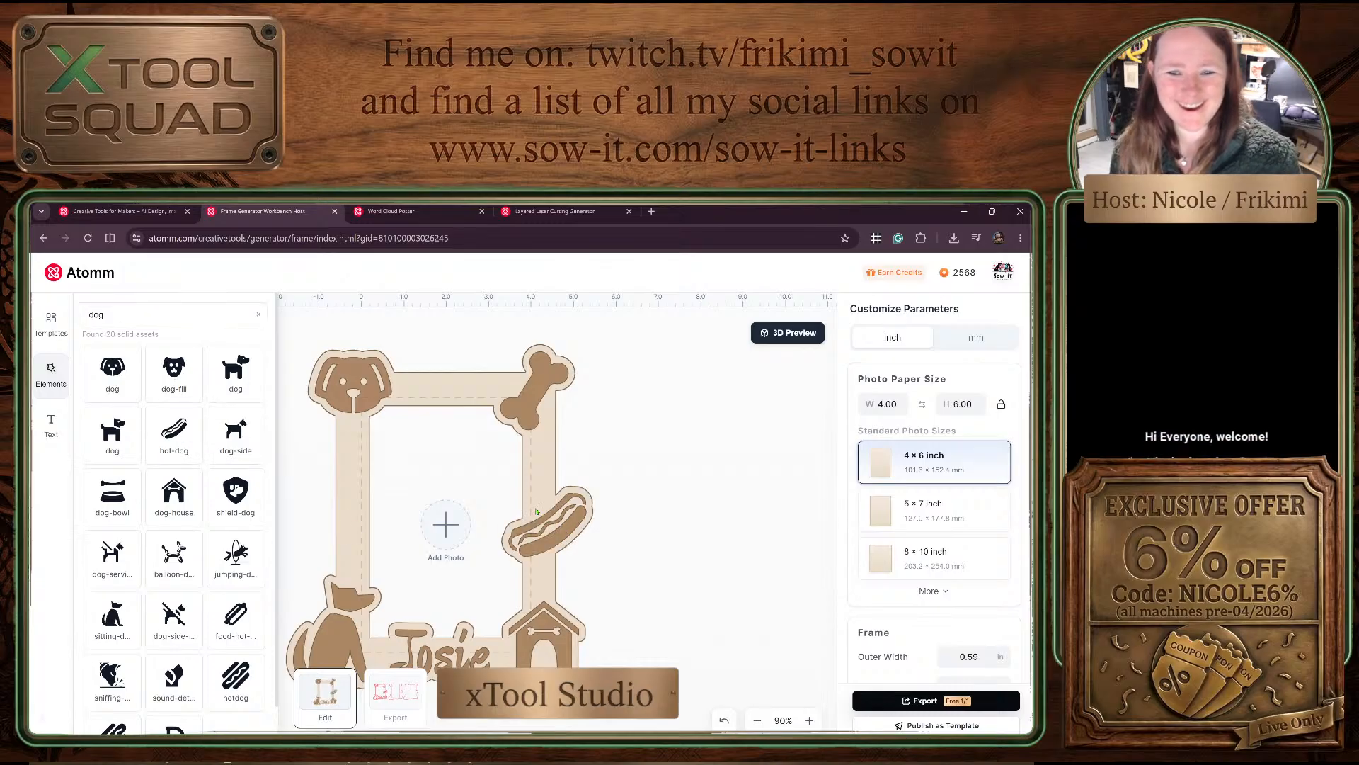
click(580, 525)
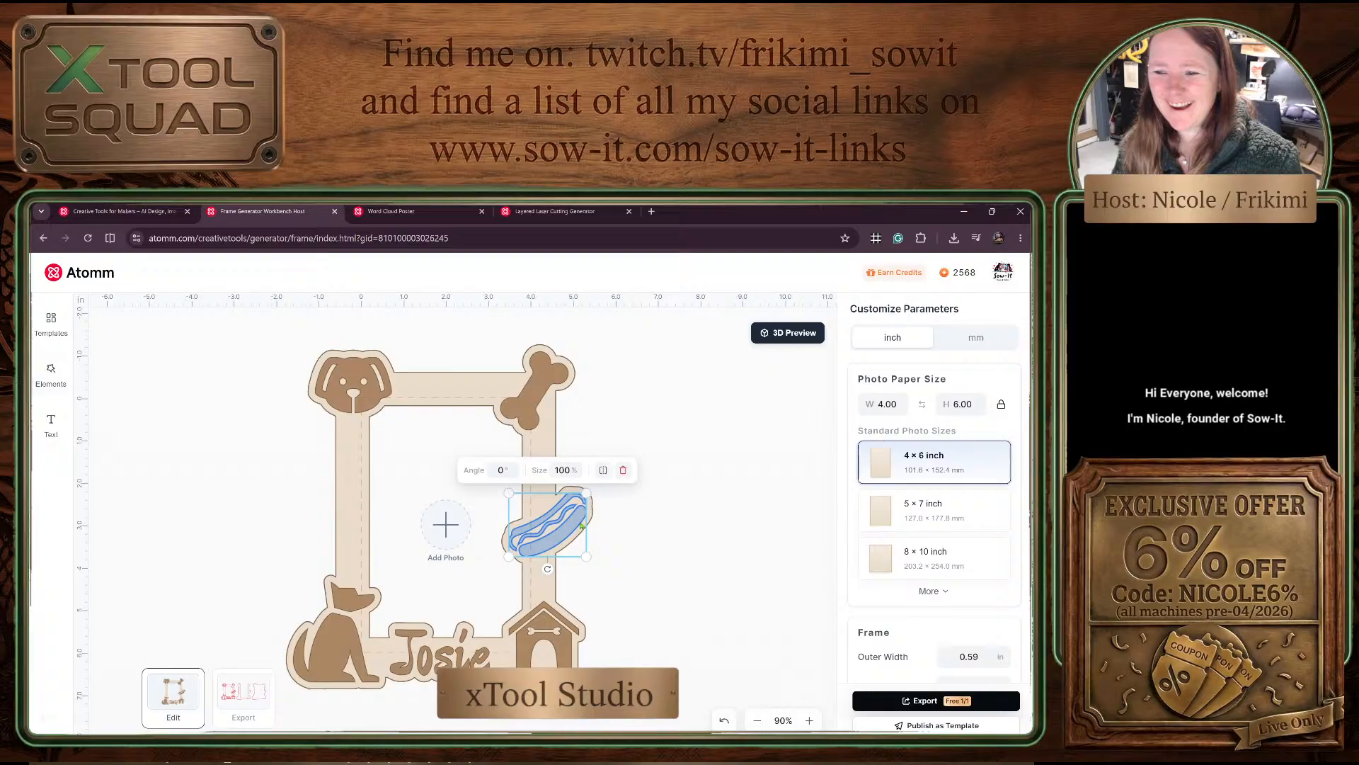
click(622, 471)
Step: Try the balloon-dog element on the frame, shift it slightly down the side, and delete it
click(51, 374)
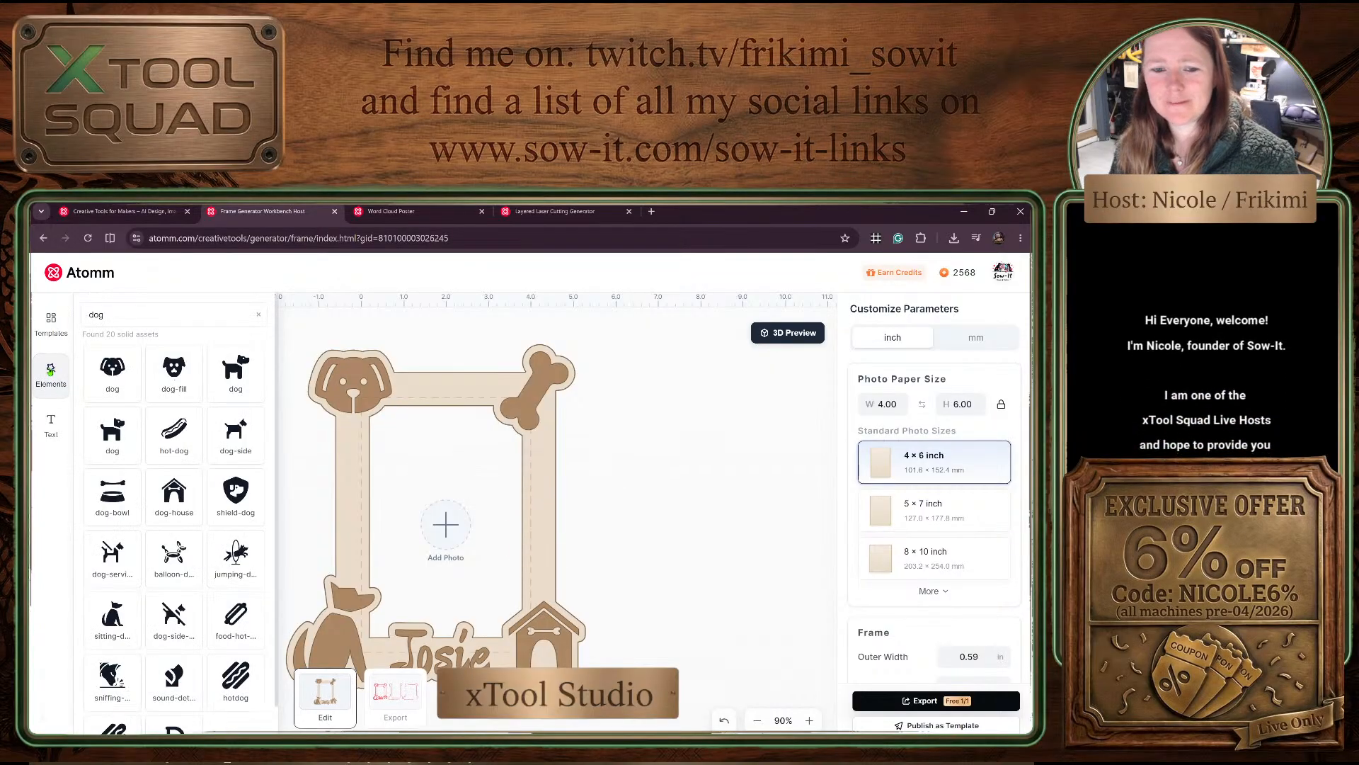
click(181, 558)
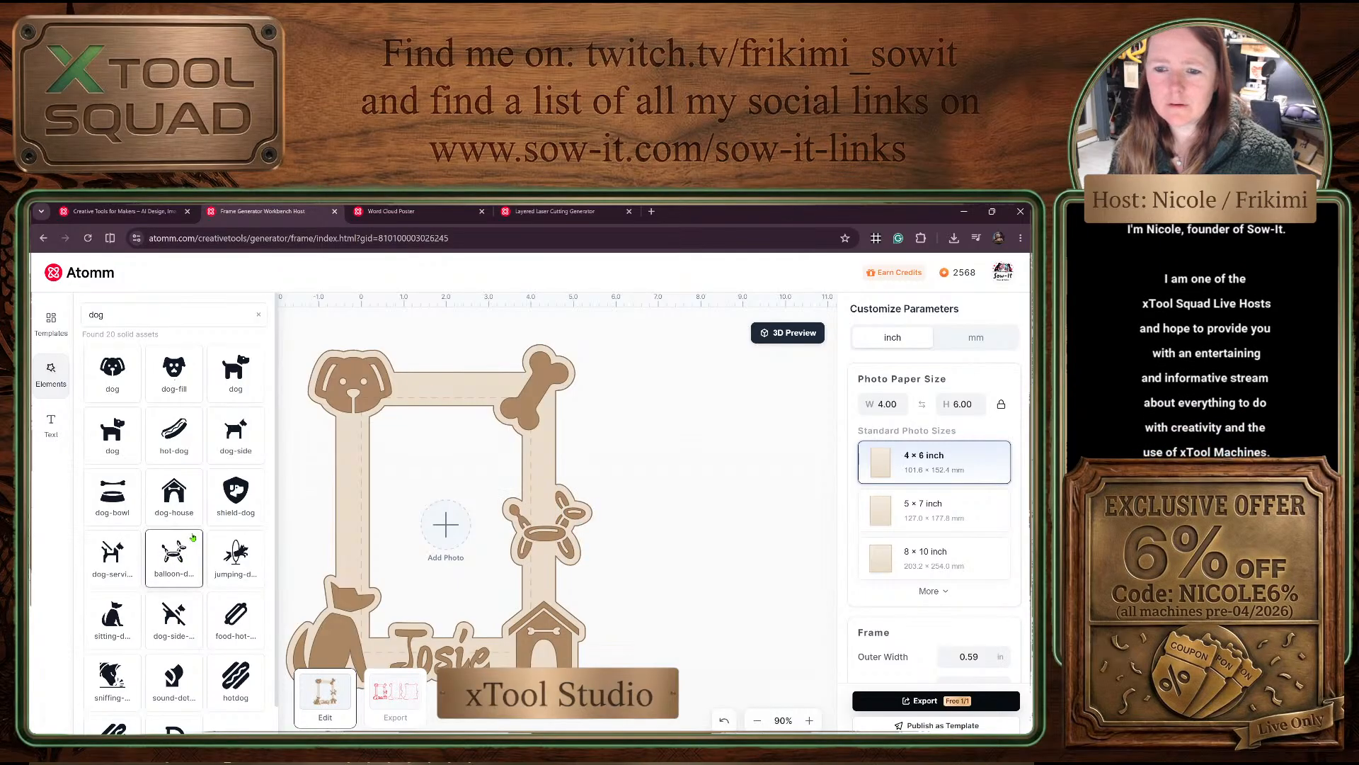
scroll(191, 528, down, 1)
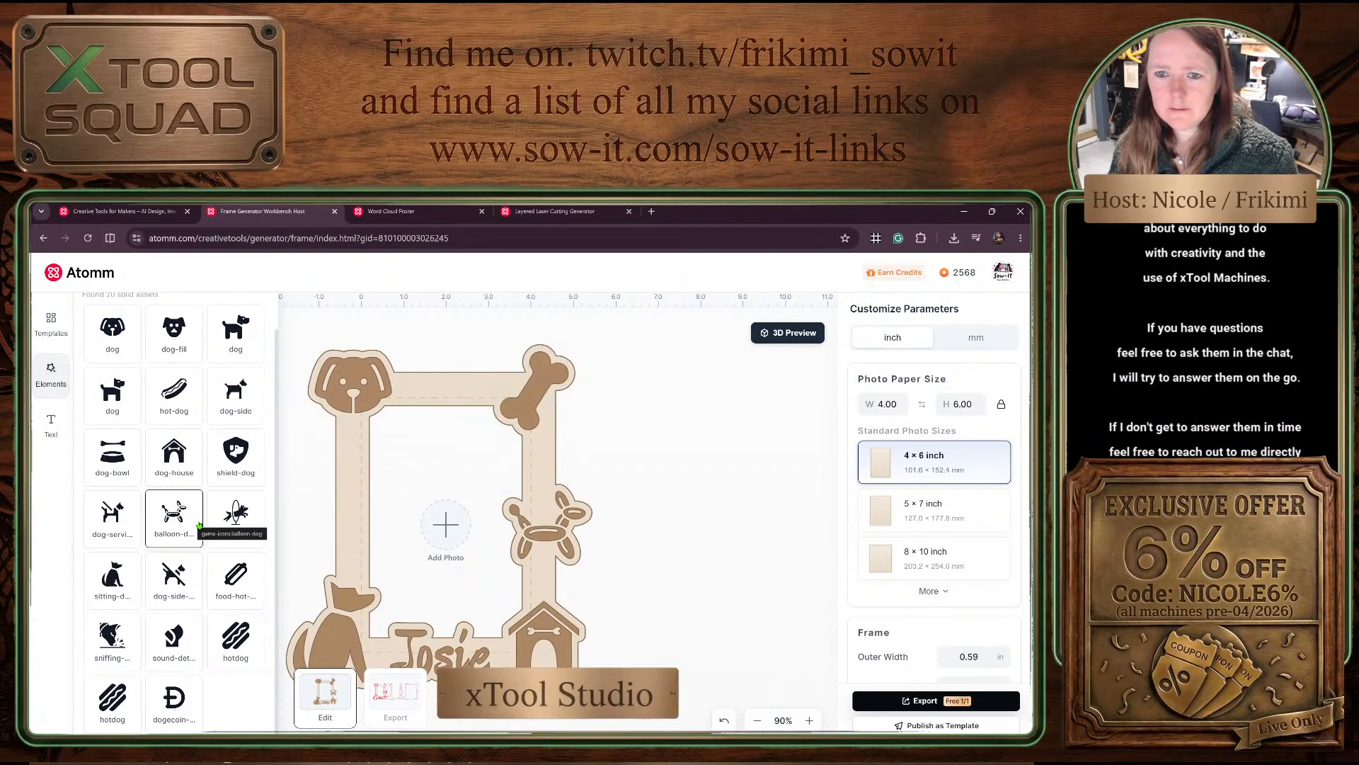
scroll(196, 524, up, 1)
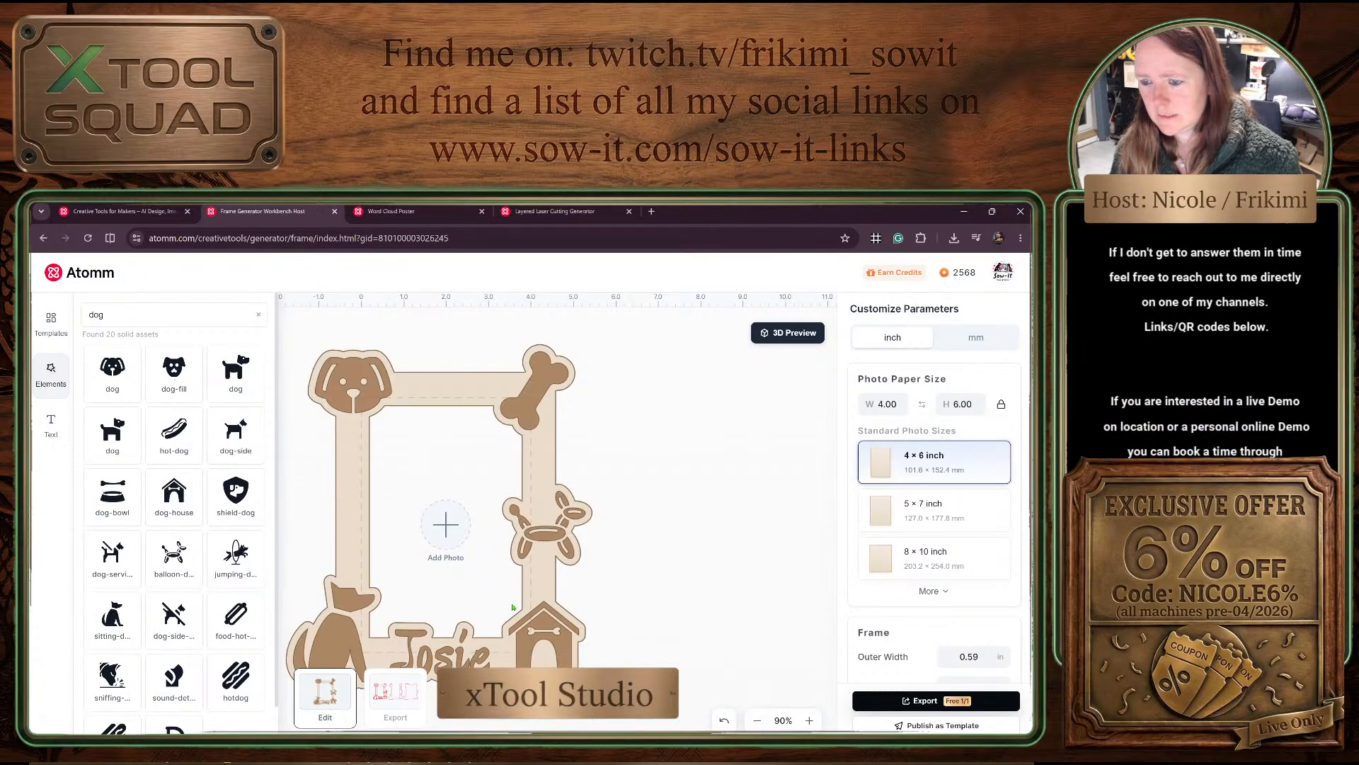
drag(562, 532, 574, 549)
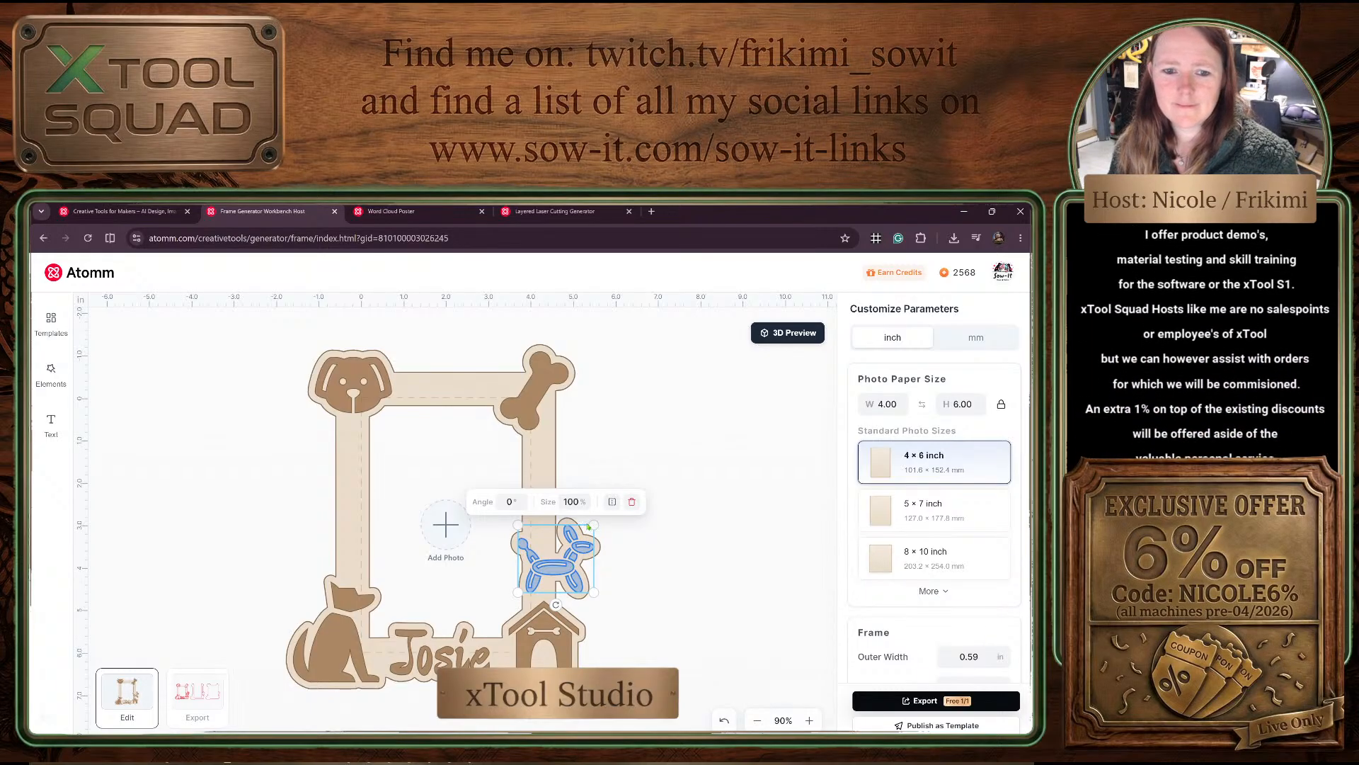
click(635, 502)
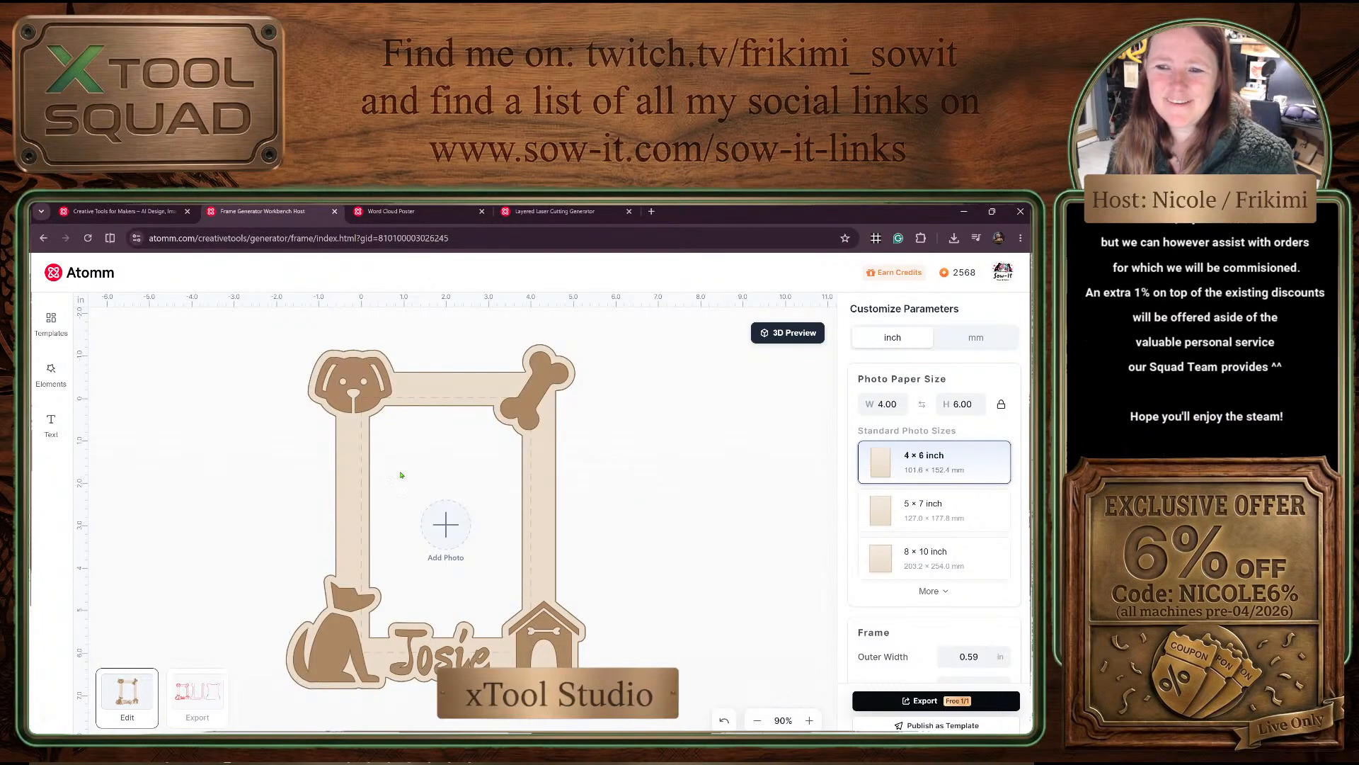
Step: Look through the frame templates and apply the Gift for Couple template
click(368, 390)
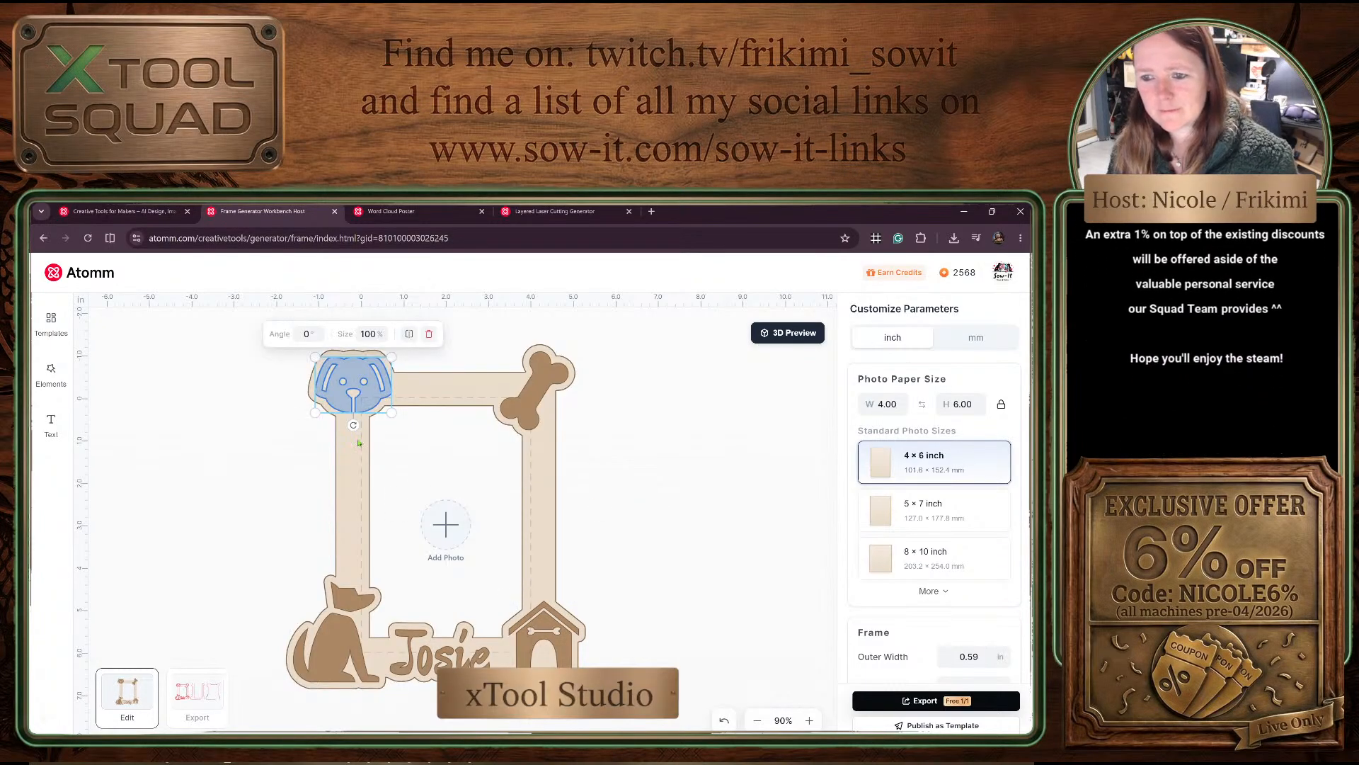
click(55, 329)
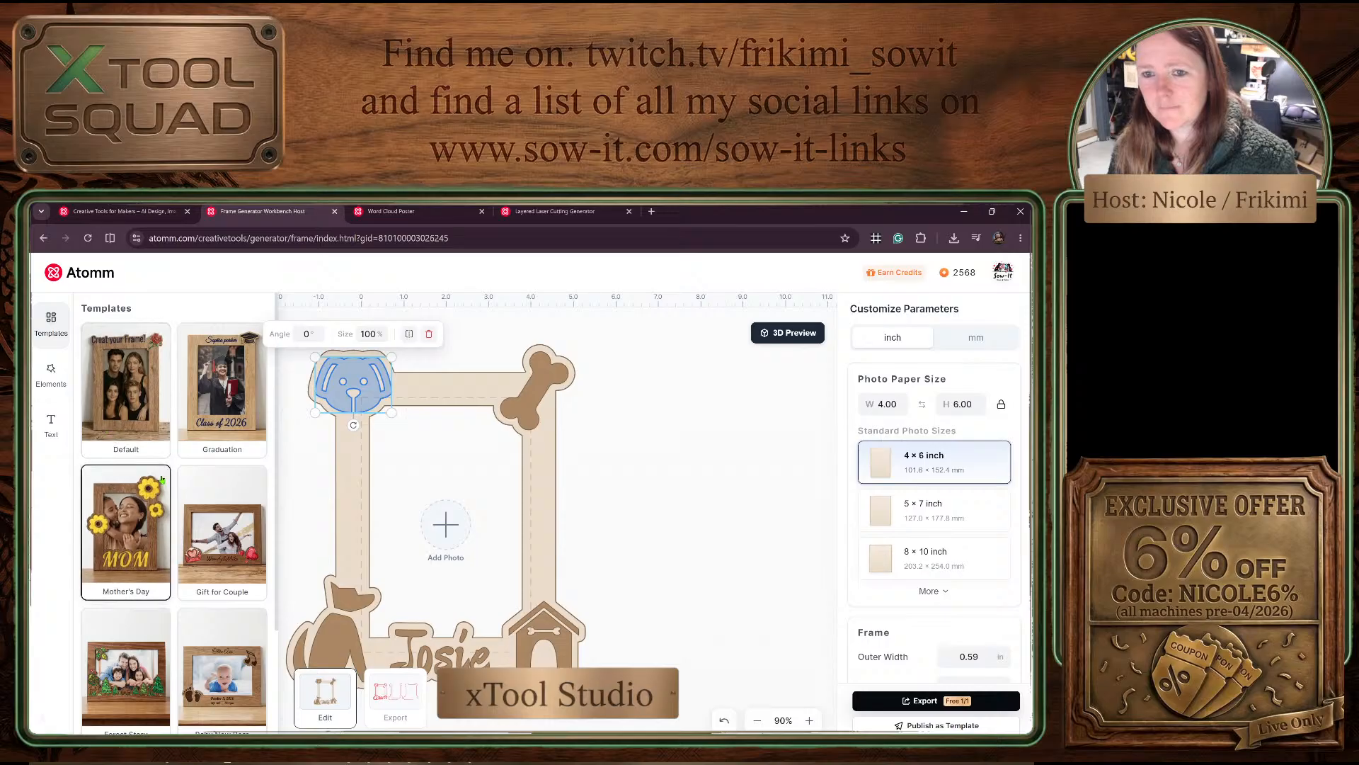
scroll(152, 473, down, 1)
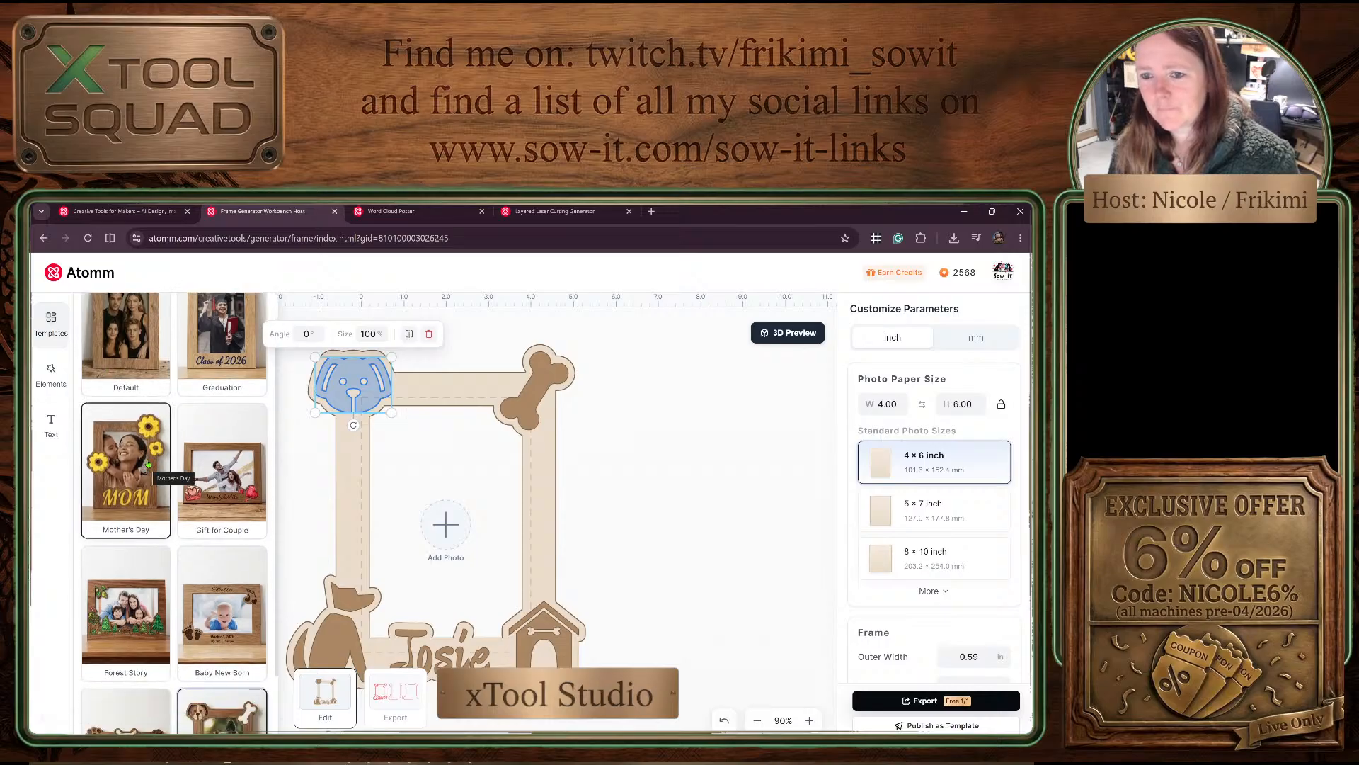
scroll(148, 465, down, 1)
click(227, 424)
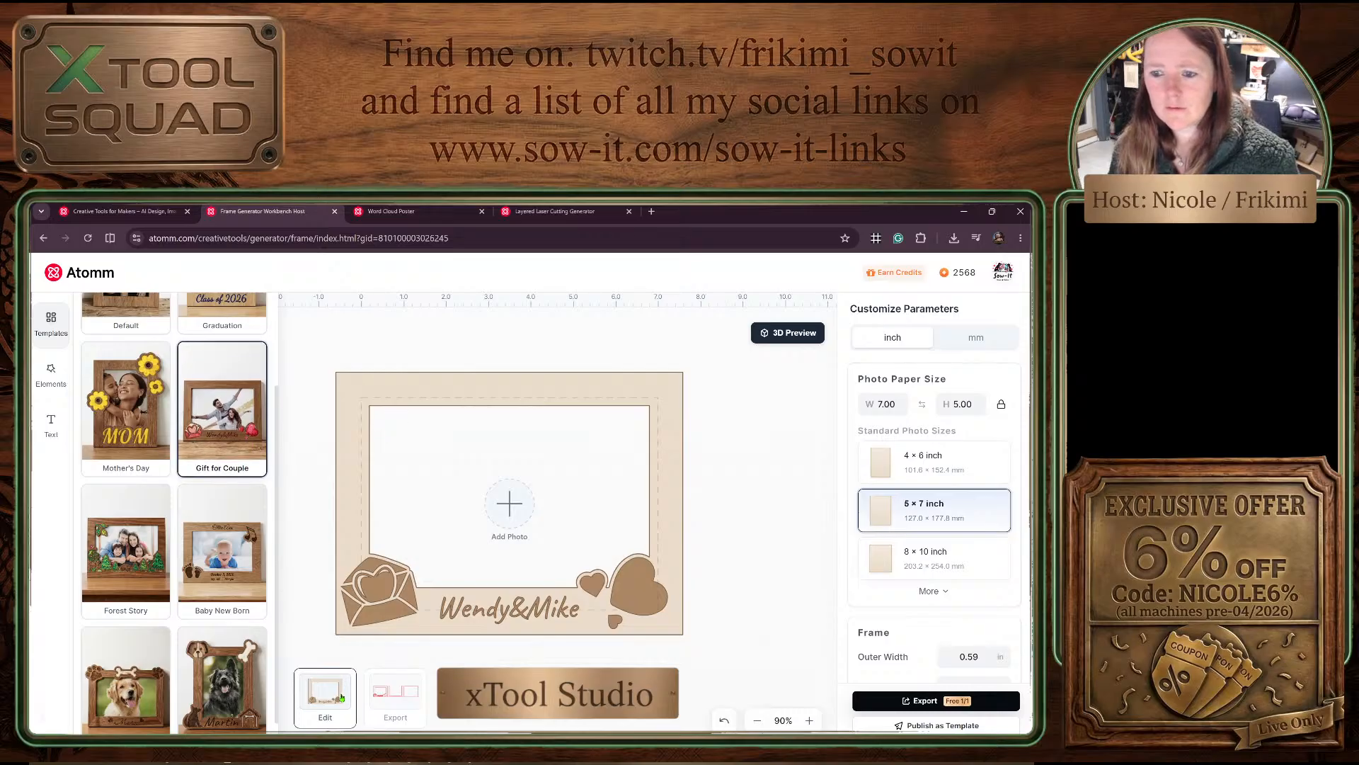
Step: Search the element library for "love" and delete the envelope from the frame's lower corner
click(51, 373)
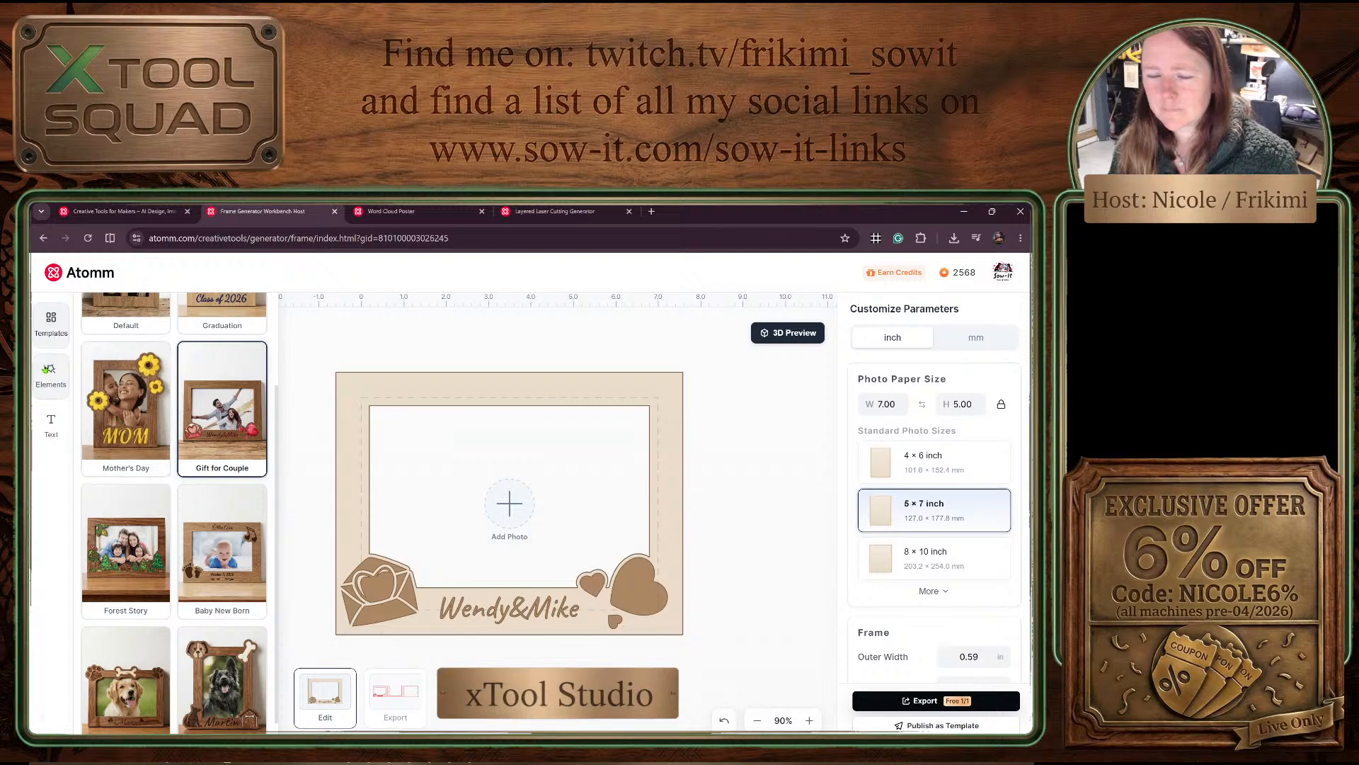
click(259, 314)
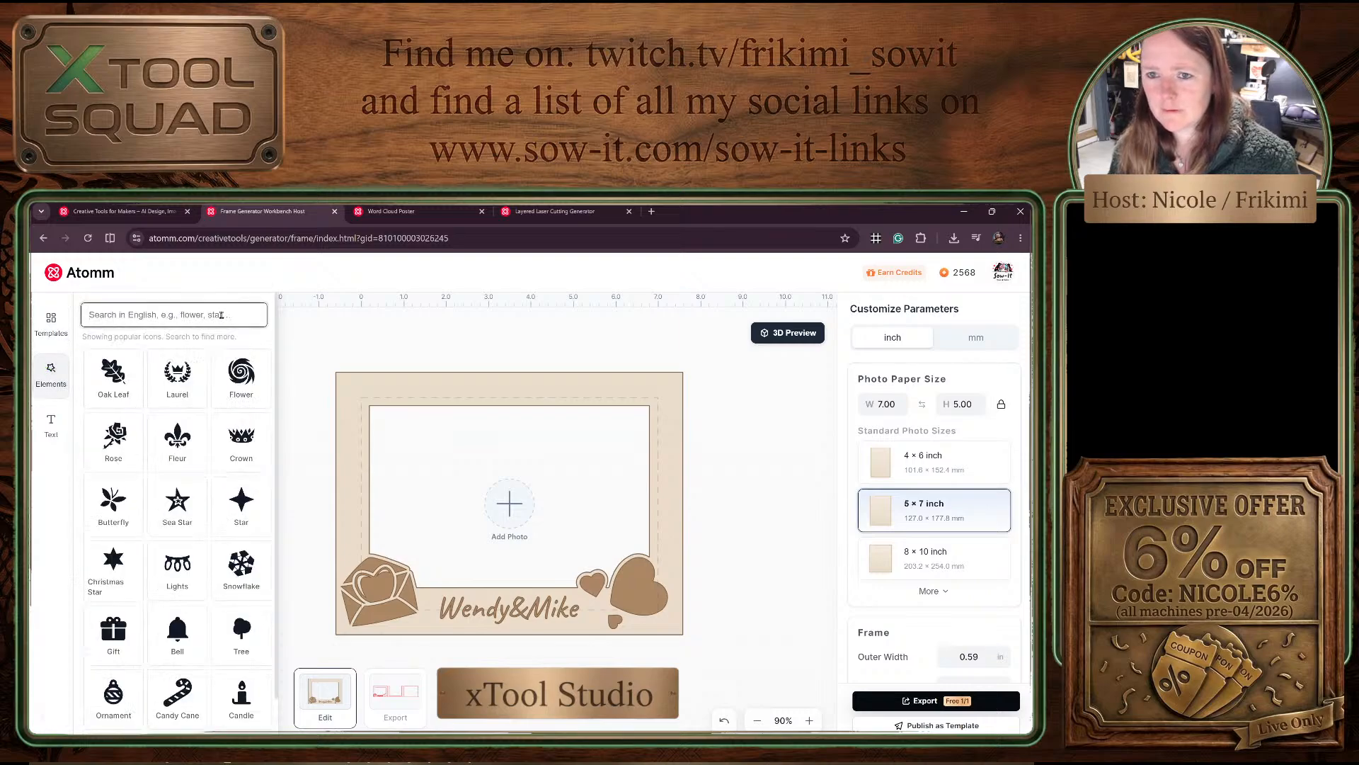
text(love)
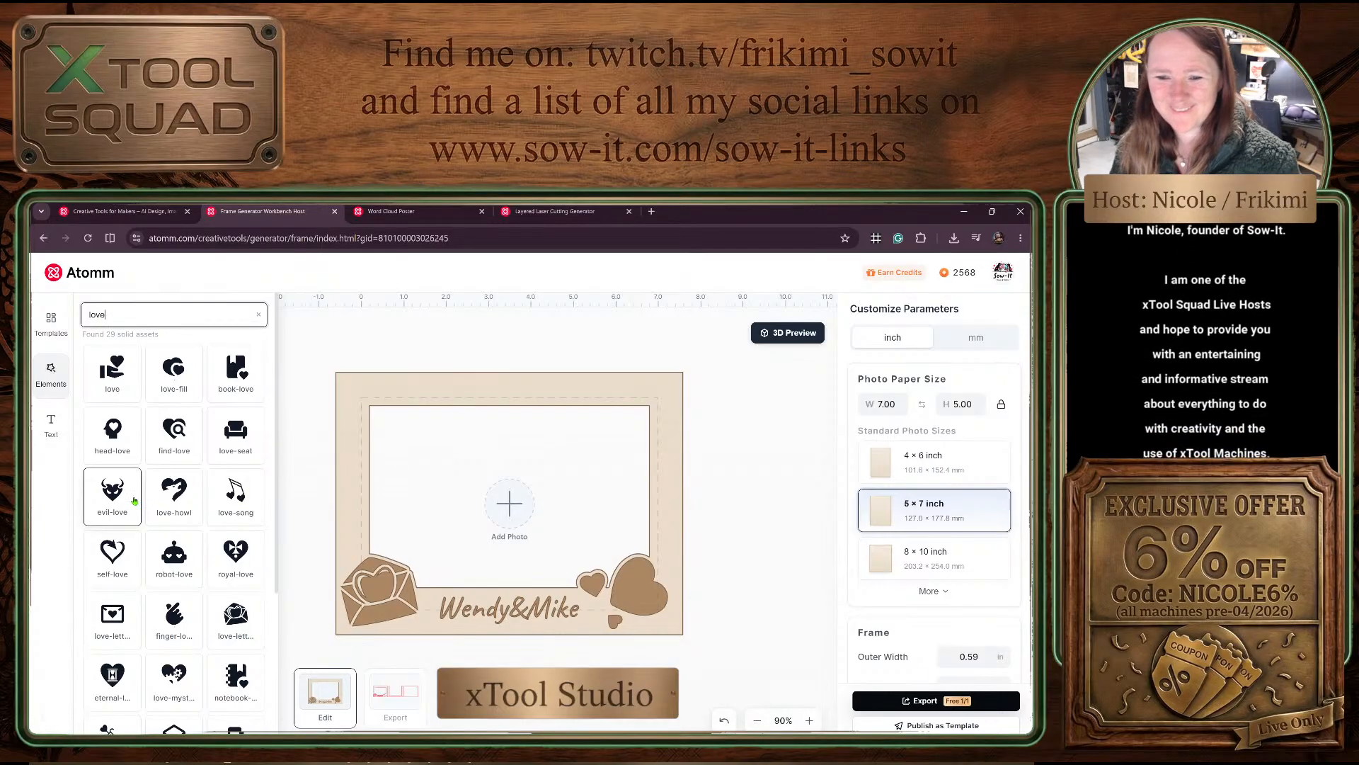
click(390, 592)
click(455, 531)
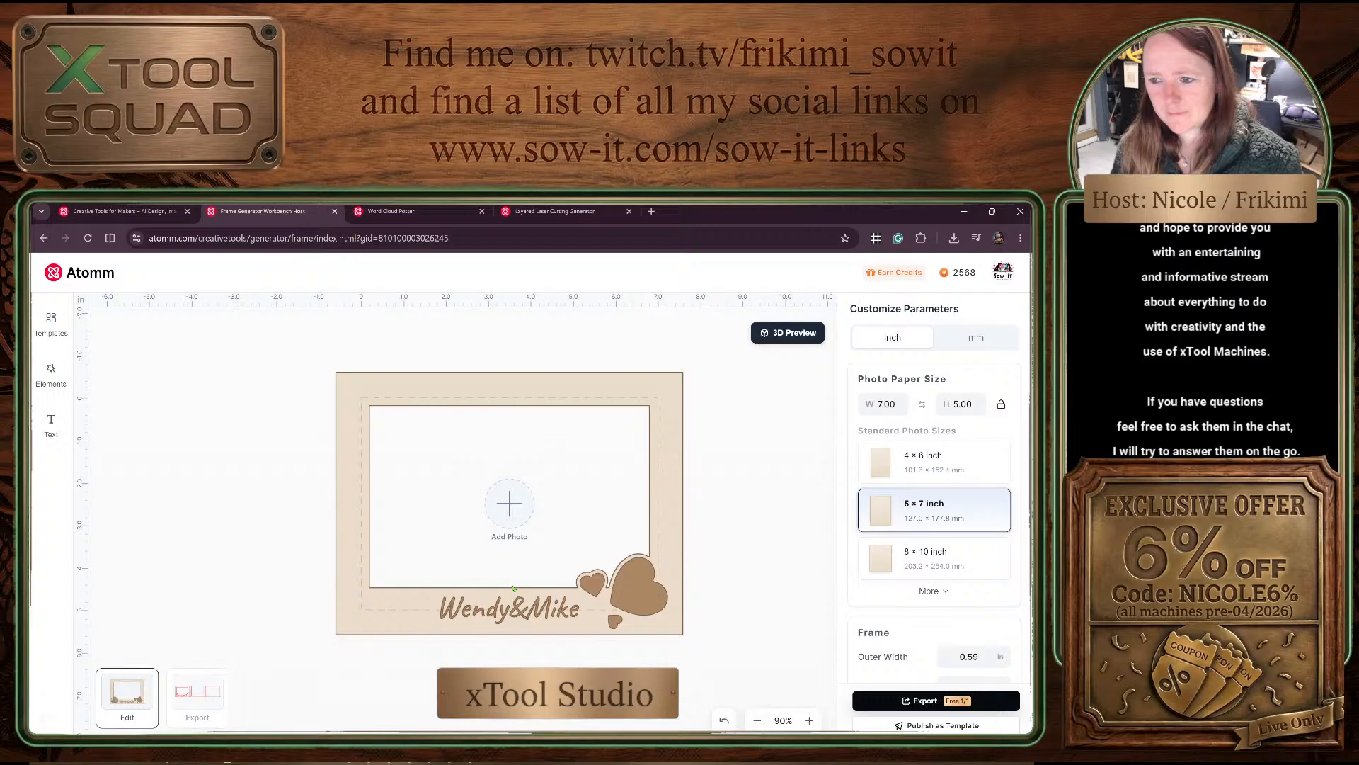
Step: Replace the couple's names on the frame with "Me, Myself and I" in the Great Vibes font and enlarge the text to 244%
click(498, 621)
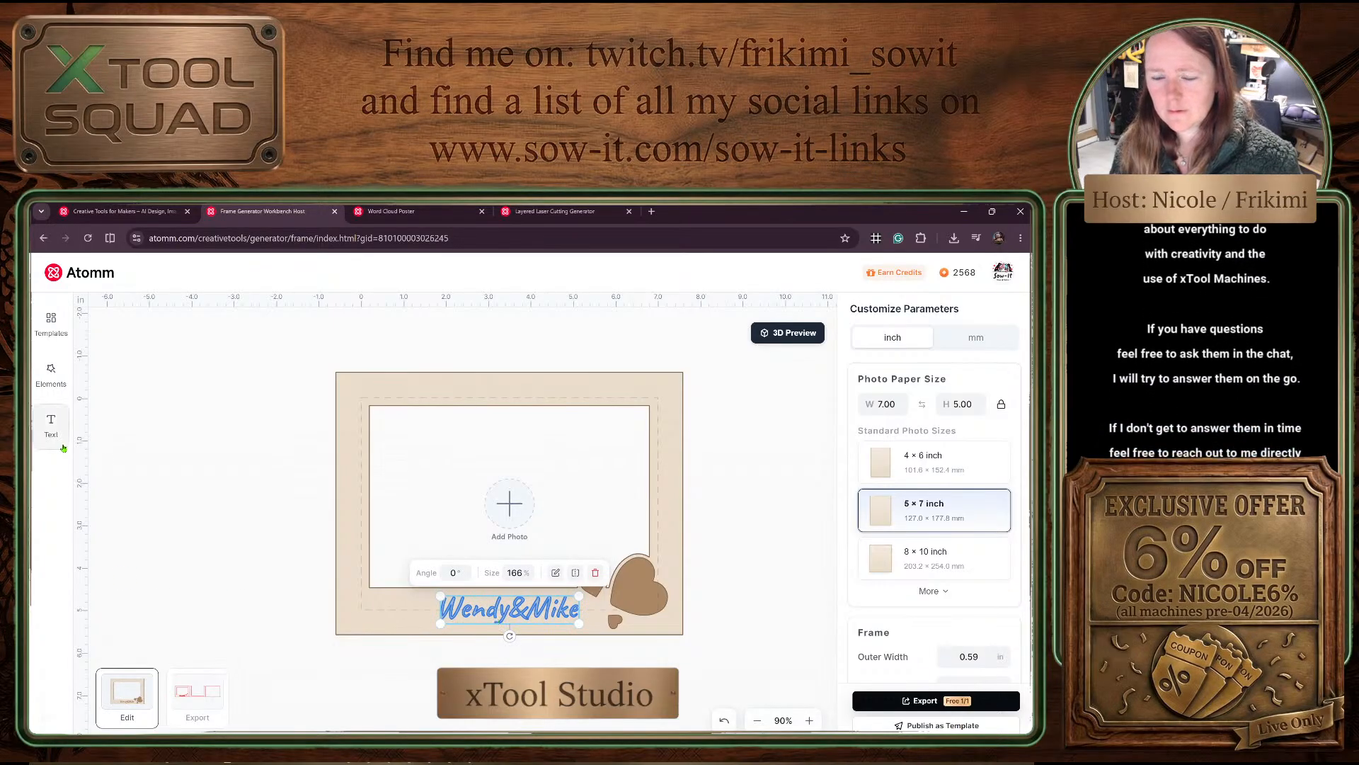
double_click(553, 616)
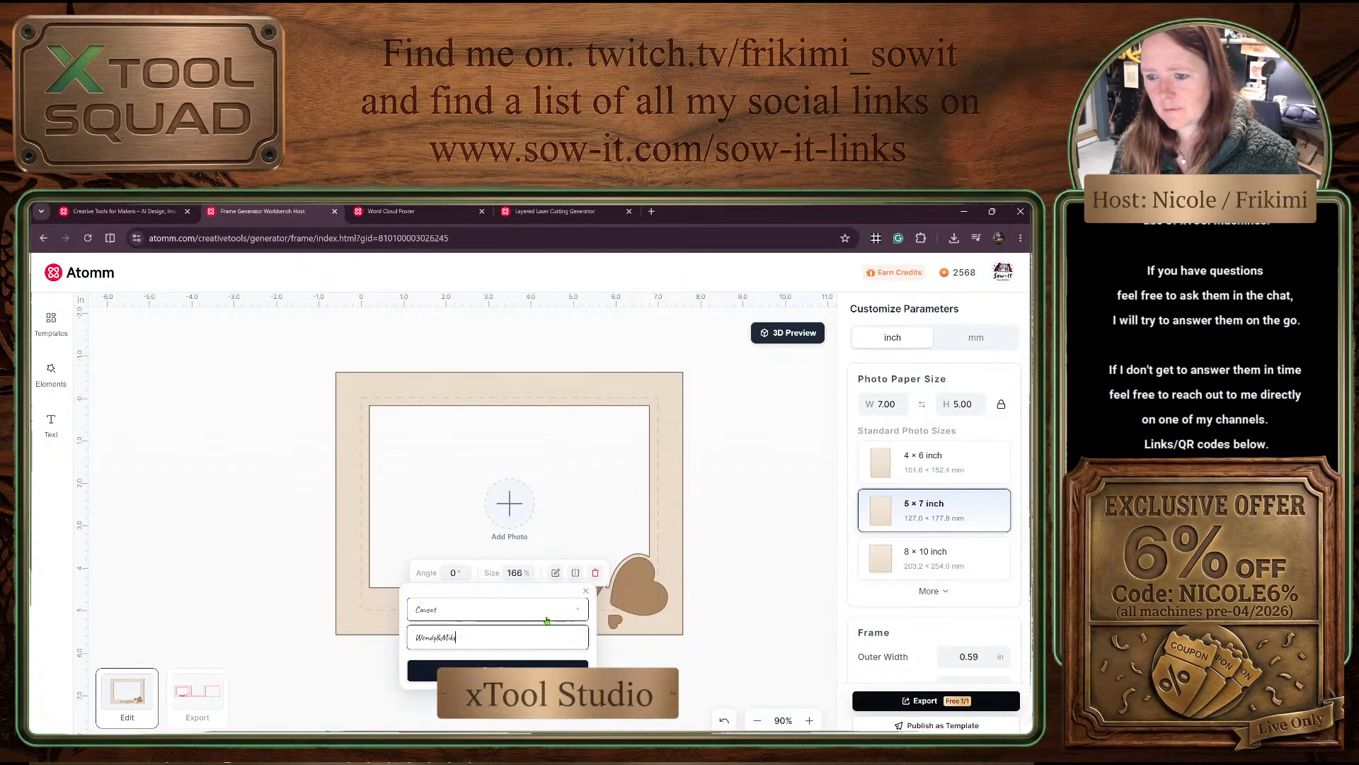
drag(488, 637, 379, 634)
text(Mi)
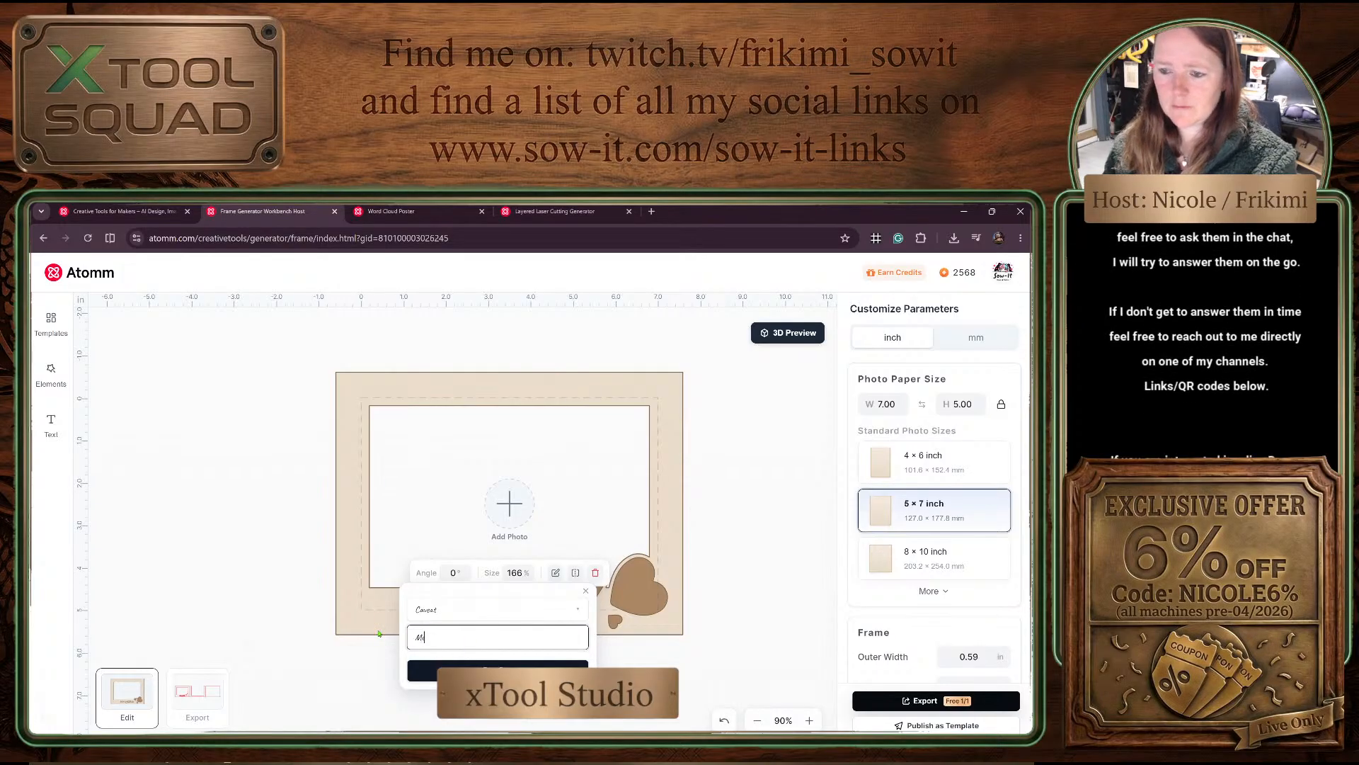
text(, Mys)
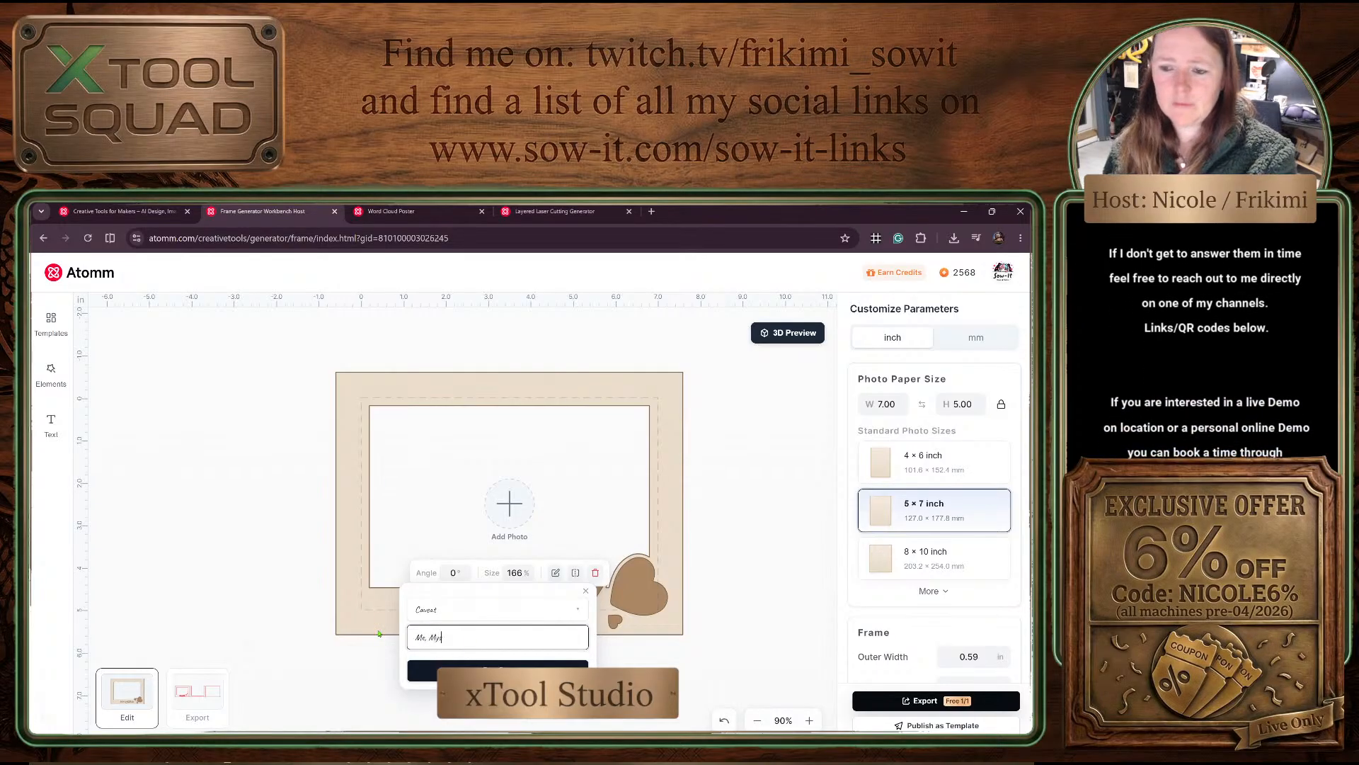
text(elf and I)
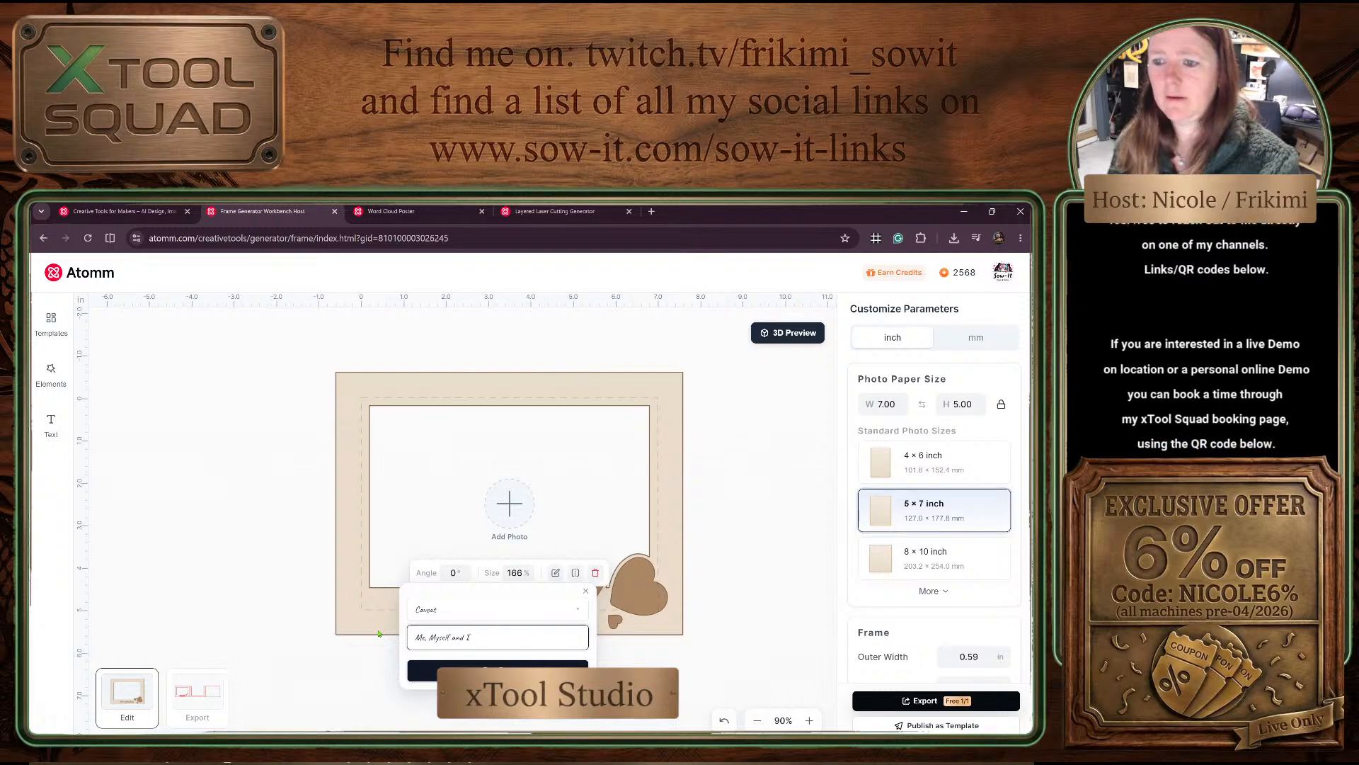
click(495, 609)
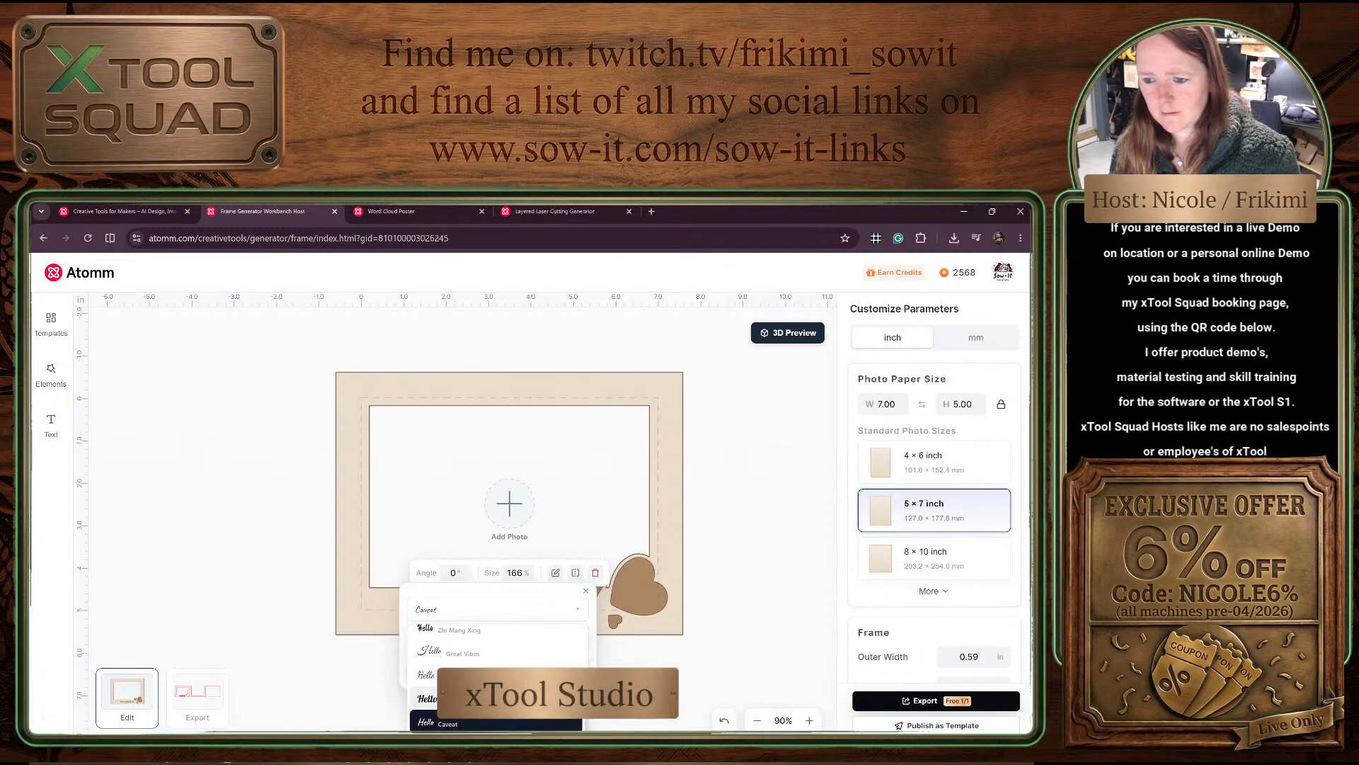
click(493, 652)
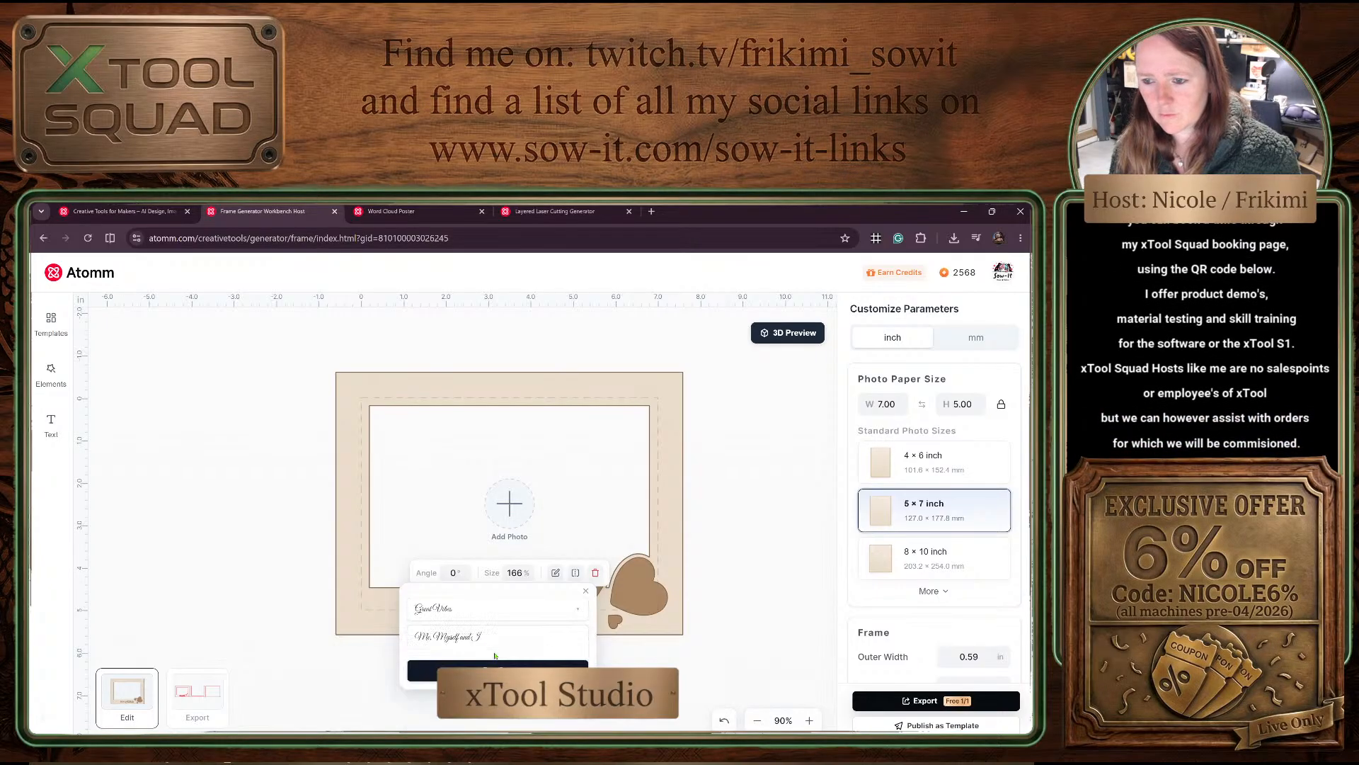
click(496, 669)
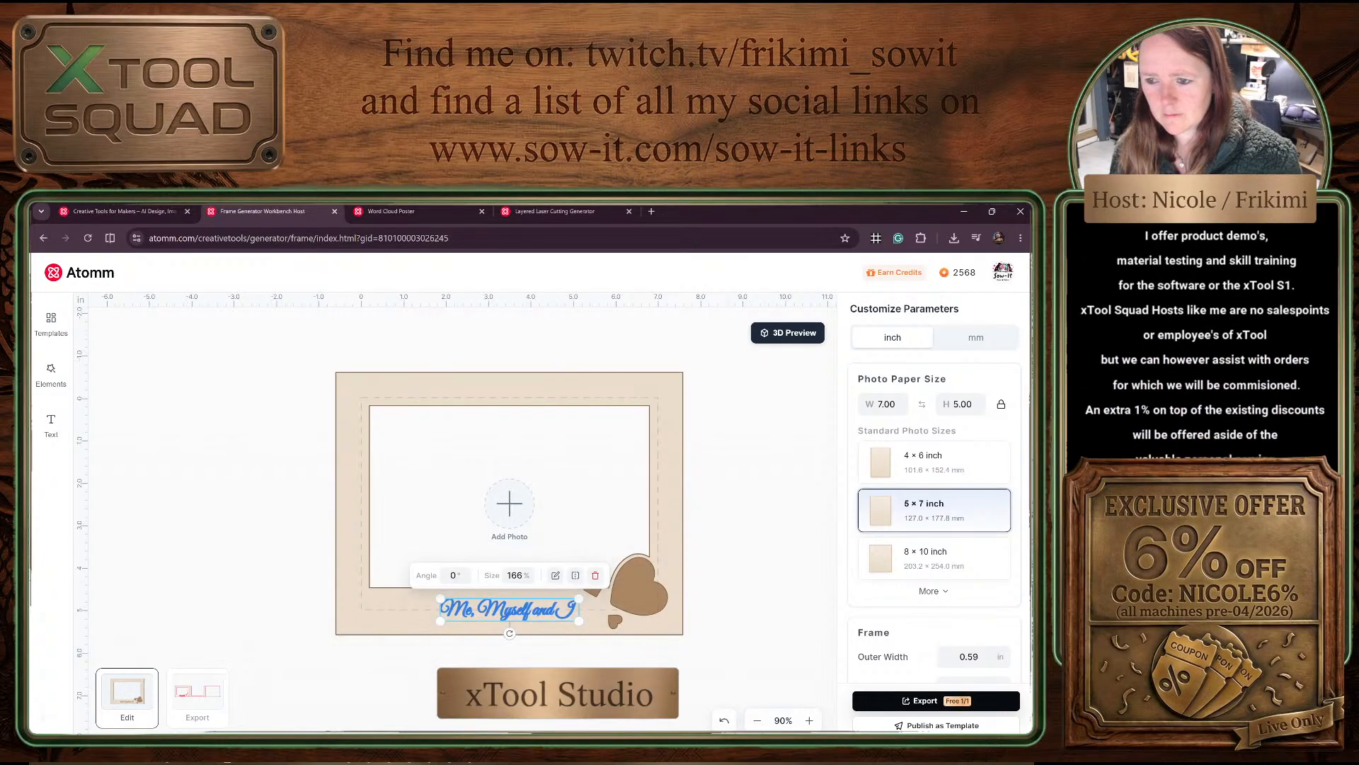
drag(443, 599, 411, 585)
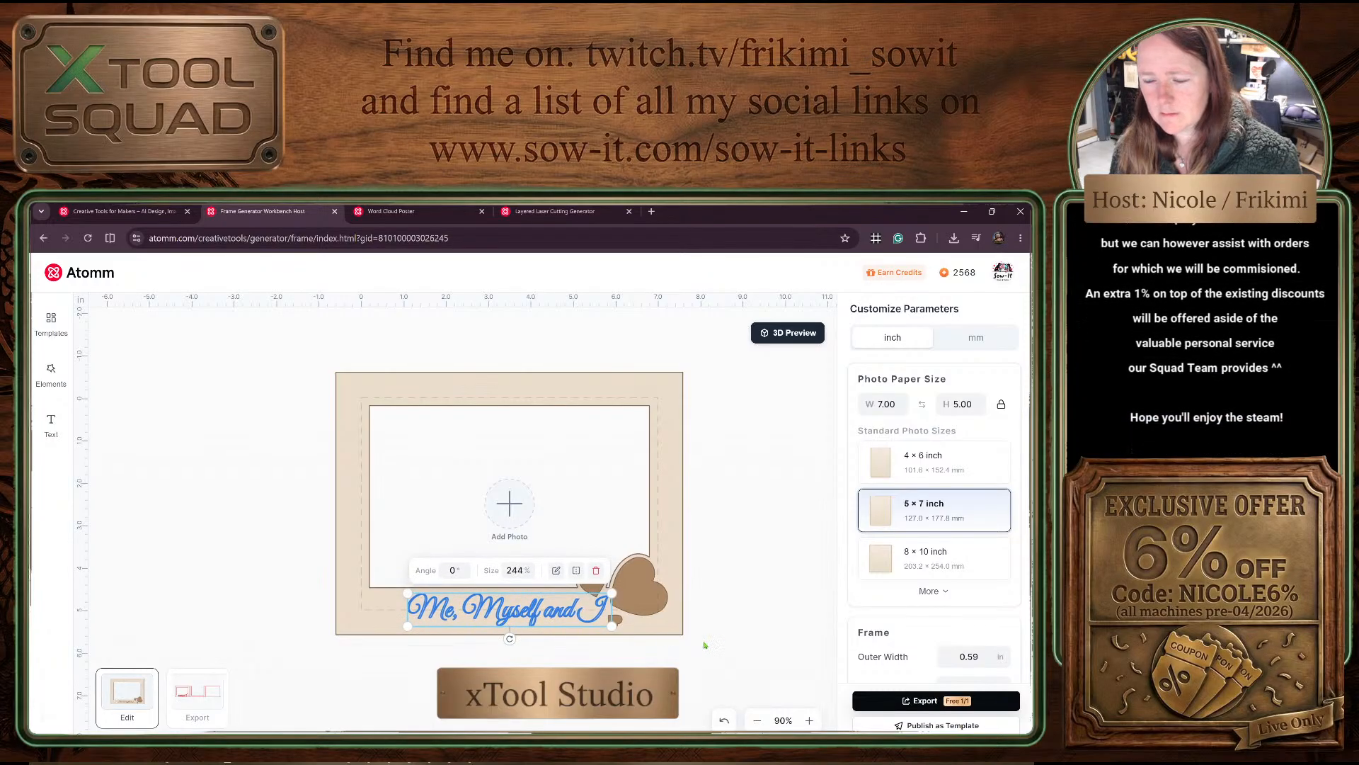
click(747, 646)
Step: Move the large heart outward off the lettering, rotate it to 25° and enlarge it to 92%
click(653, 611)
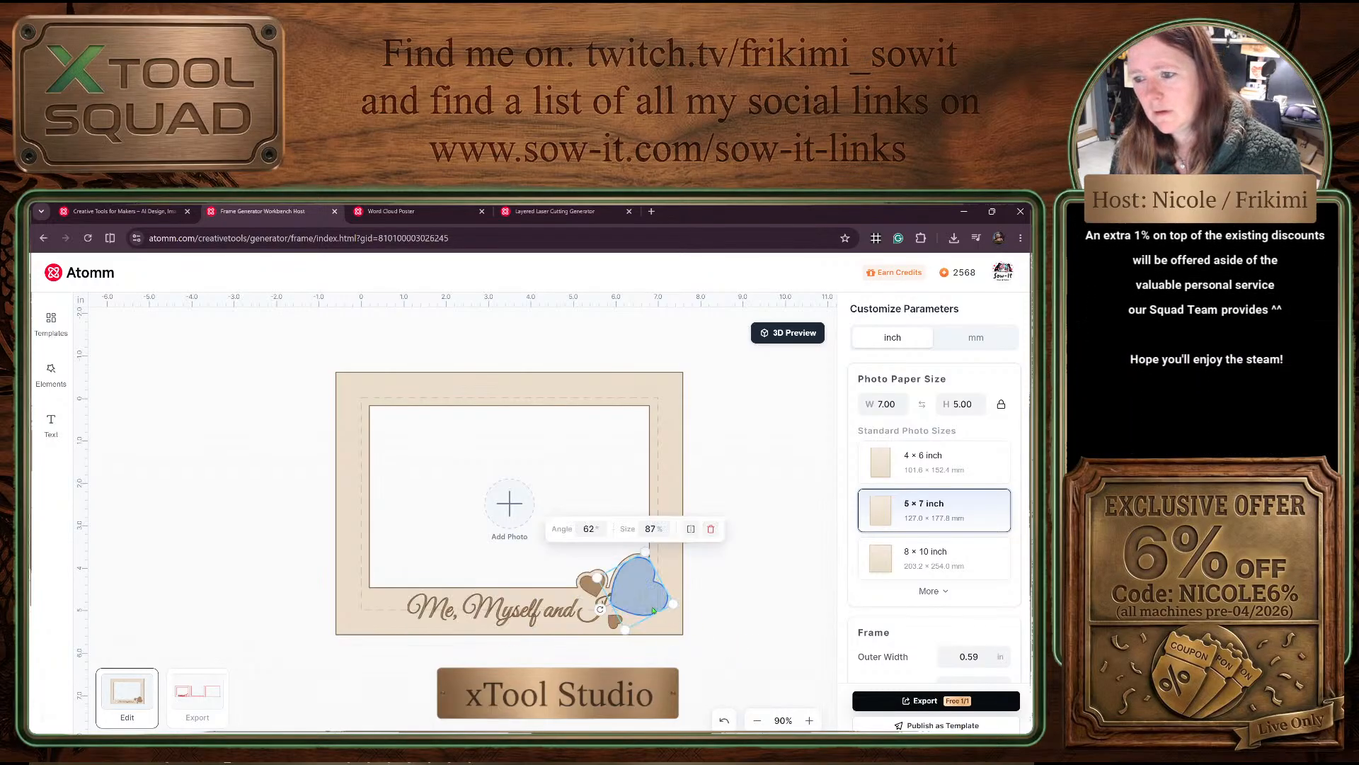
drag(647, 591, 661, 583)
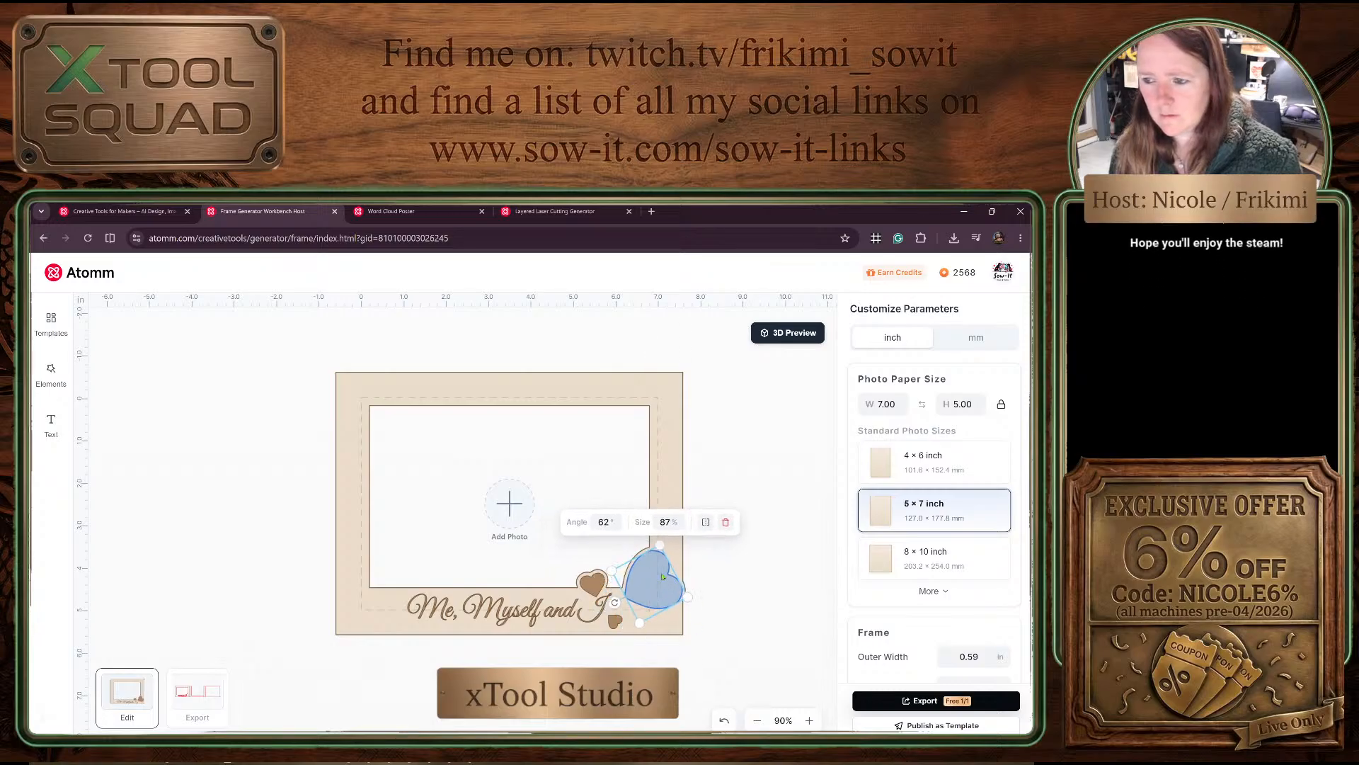
drag(612, 570, 633, 622)
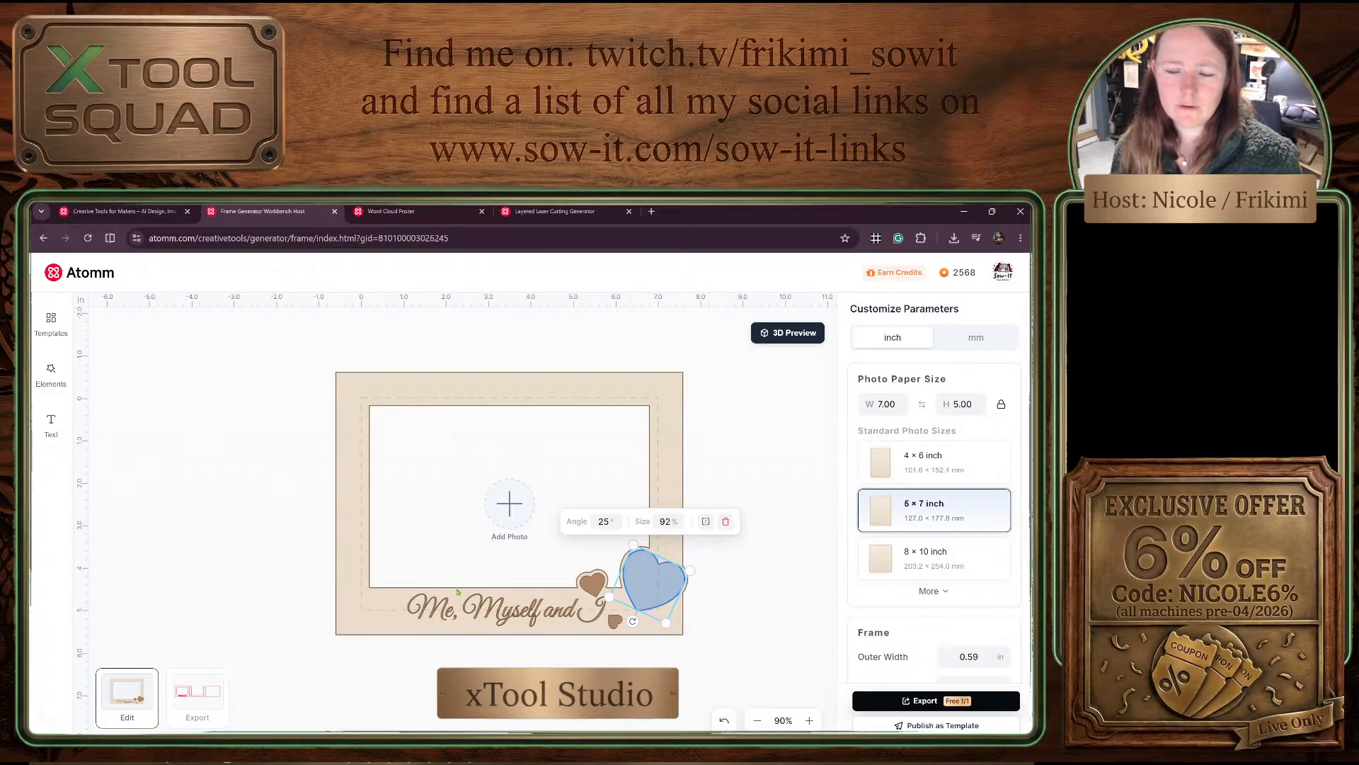
Step: Add the text "Loved the Love!" in the Long Cang font
click(51, 425)
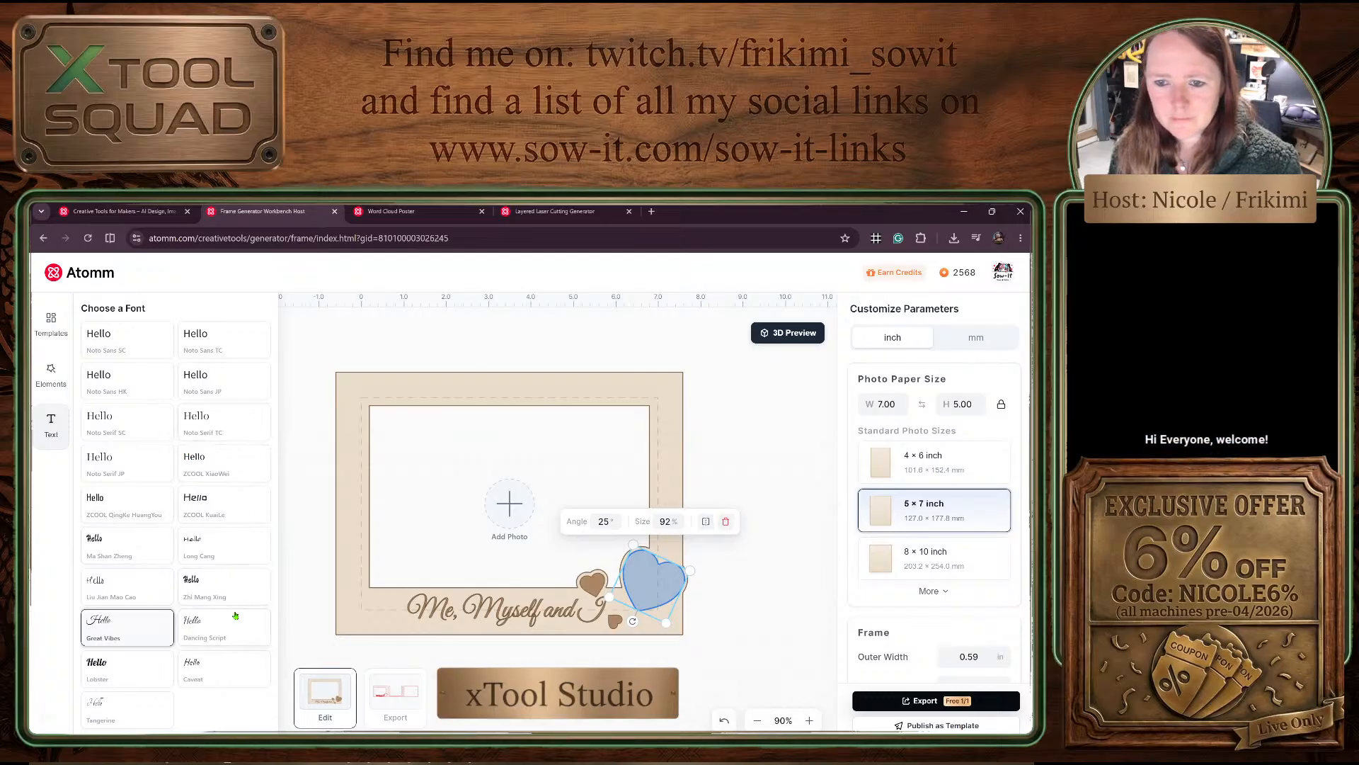
click(235, 549)
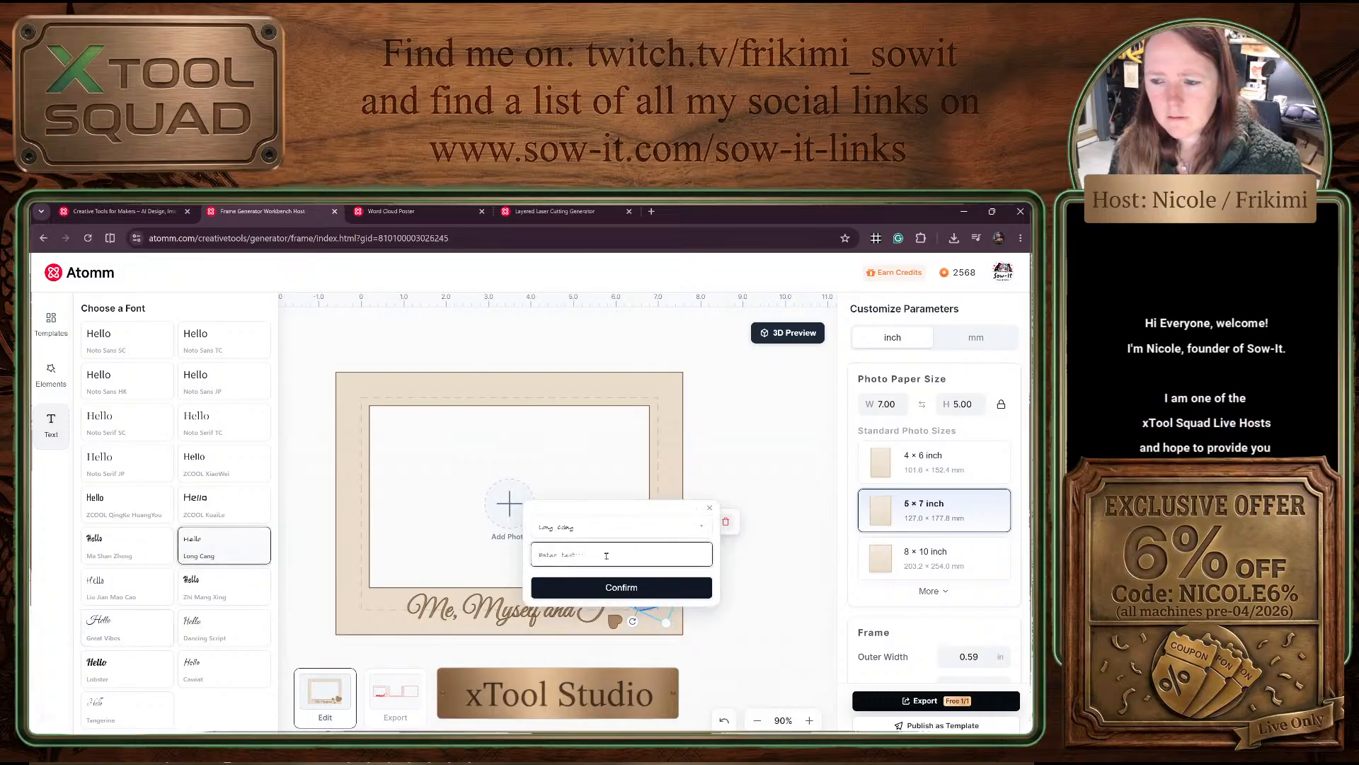
text(Loved)
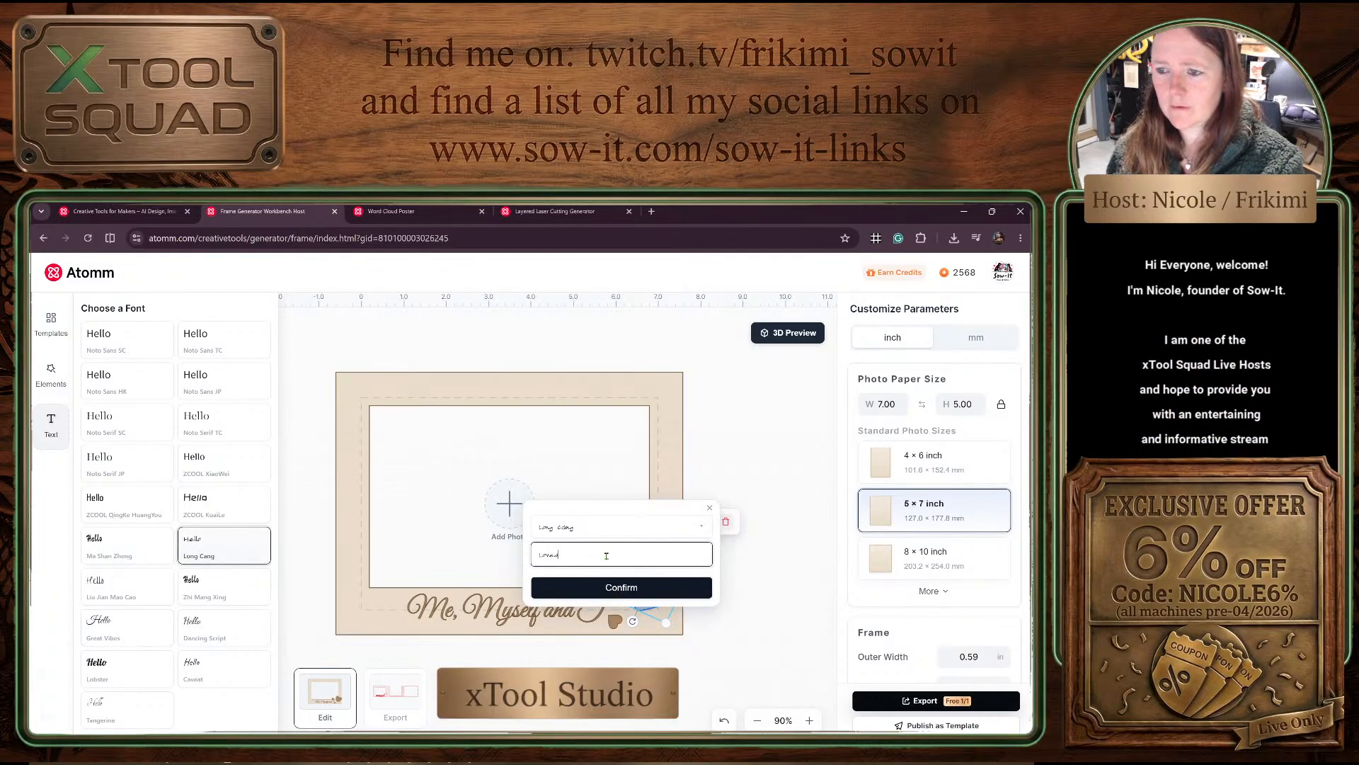
text( the L)
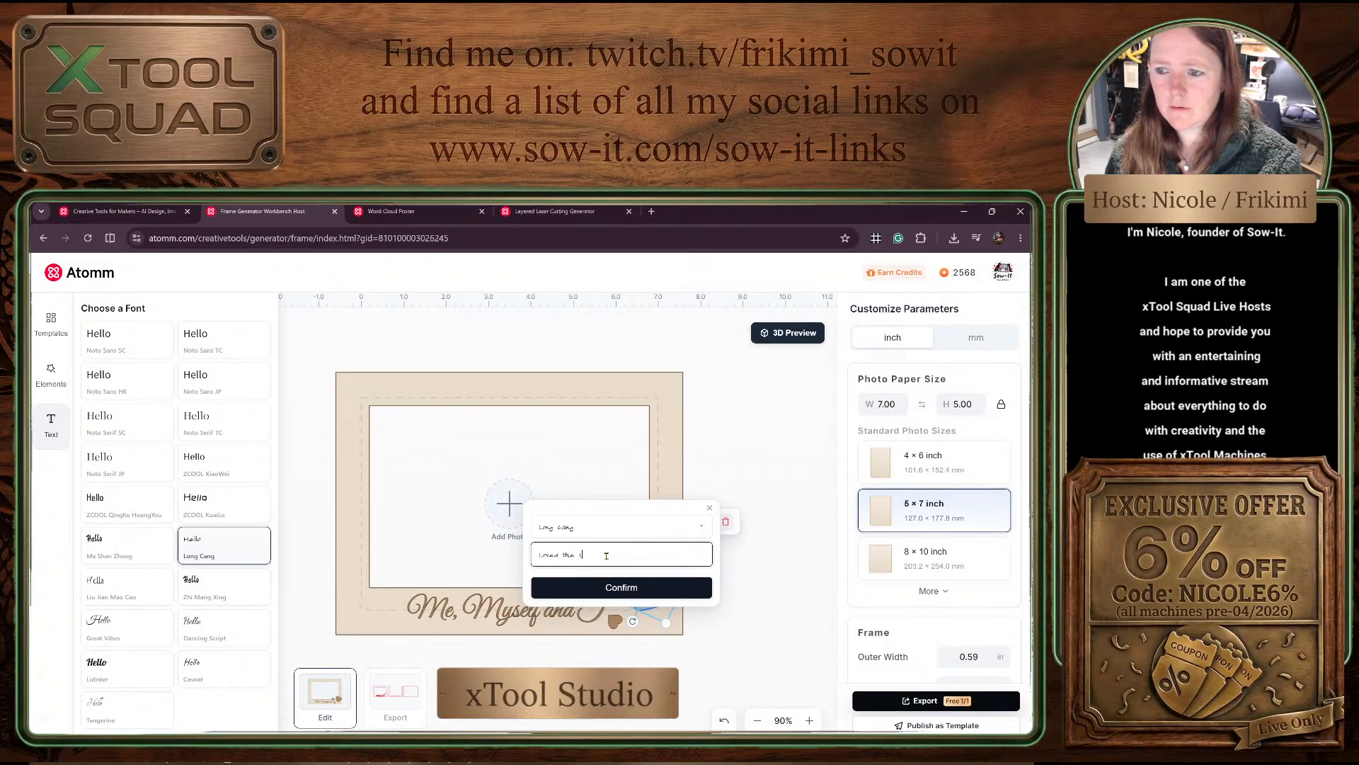
text(ove)
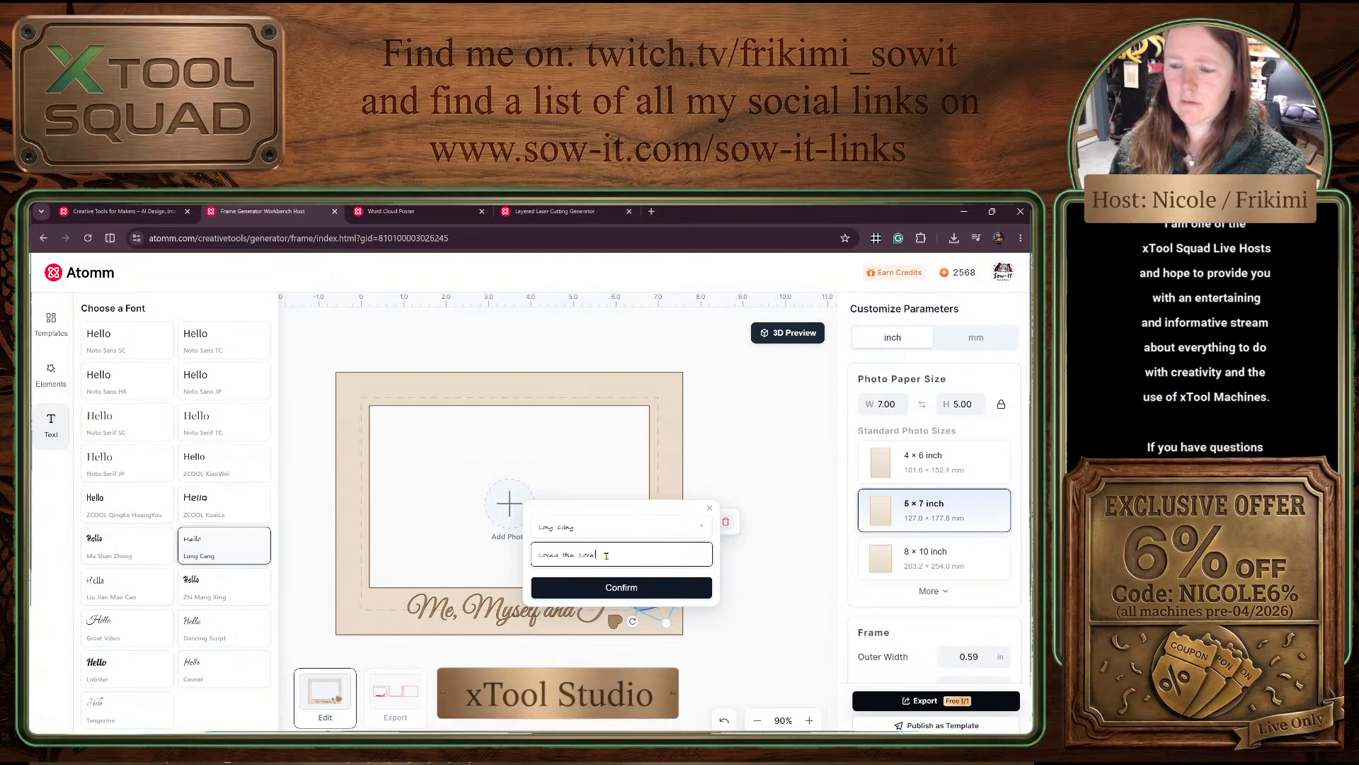
text(!)
click(644, 593)
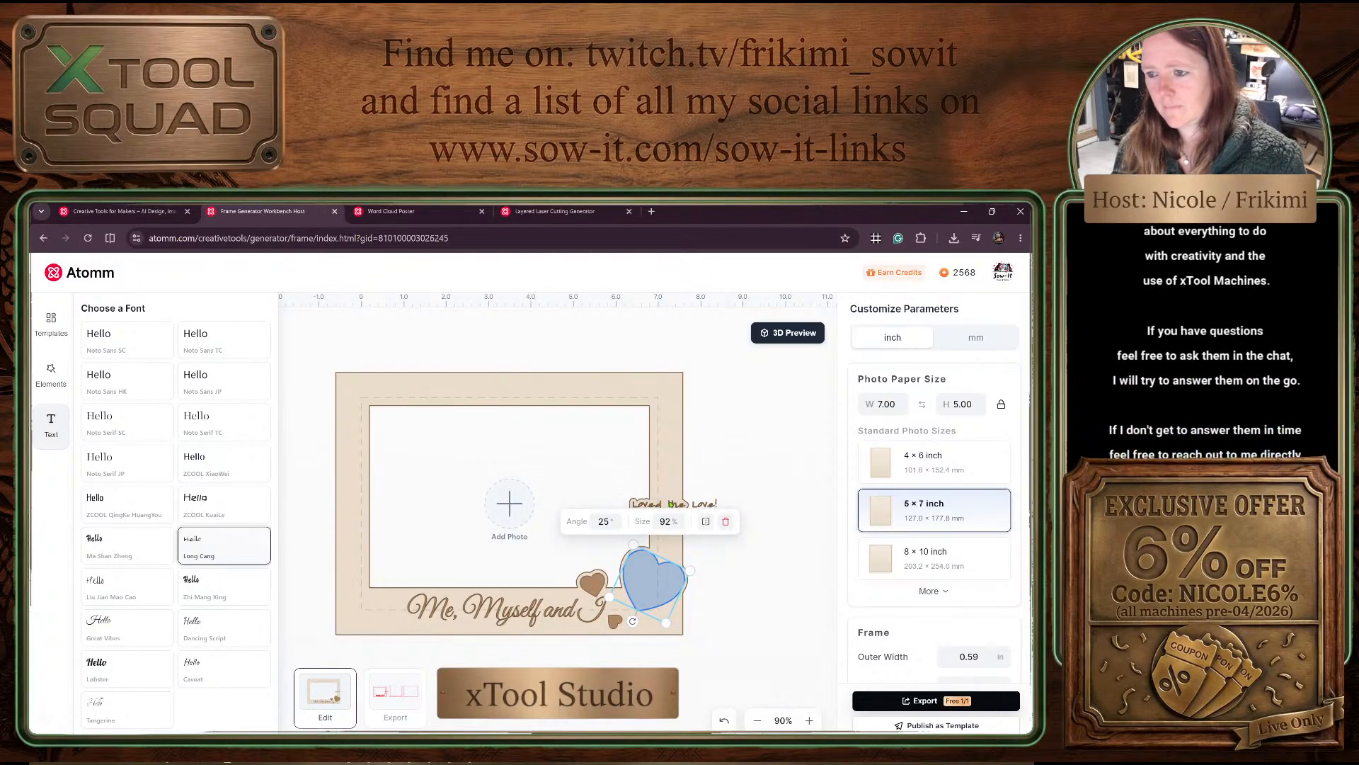
Step: Move "Loved the Love!" to the frame's upper border, enlarge it to 324% and centre it horizontally
click(745, 497)
click(705, 504)
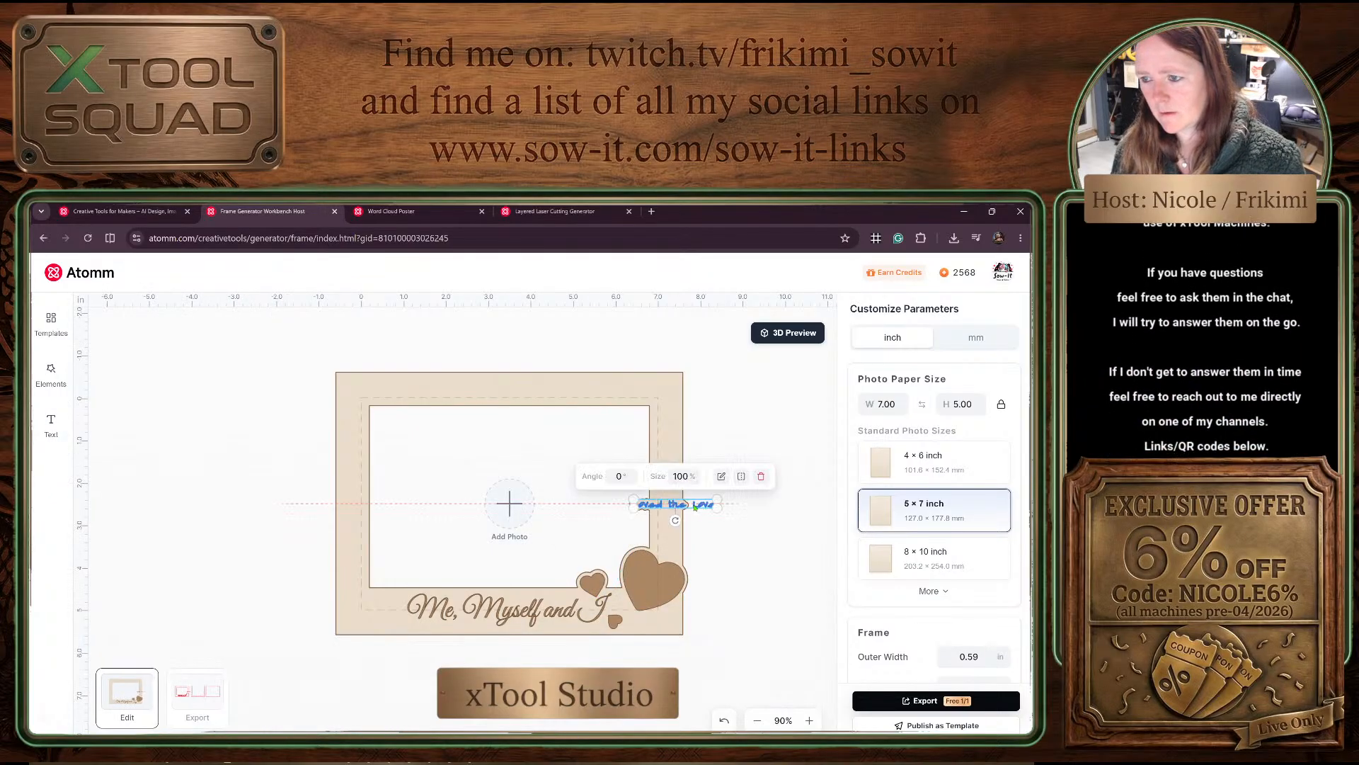
drag(706, 506, 389, 440)
drag(527, 399, 529, 397)
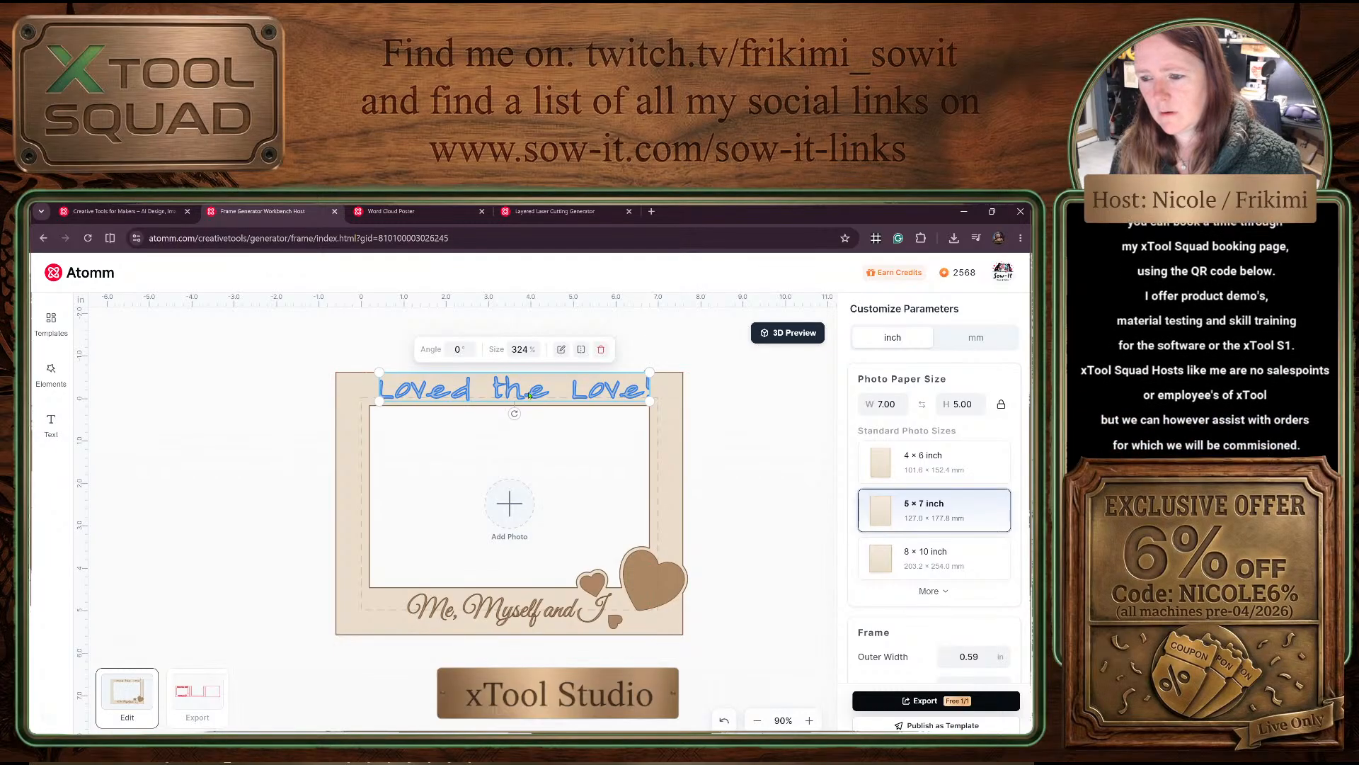
drag(530, 395, 525, 395)
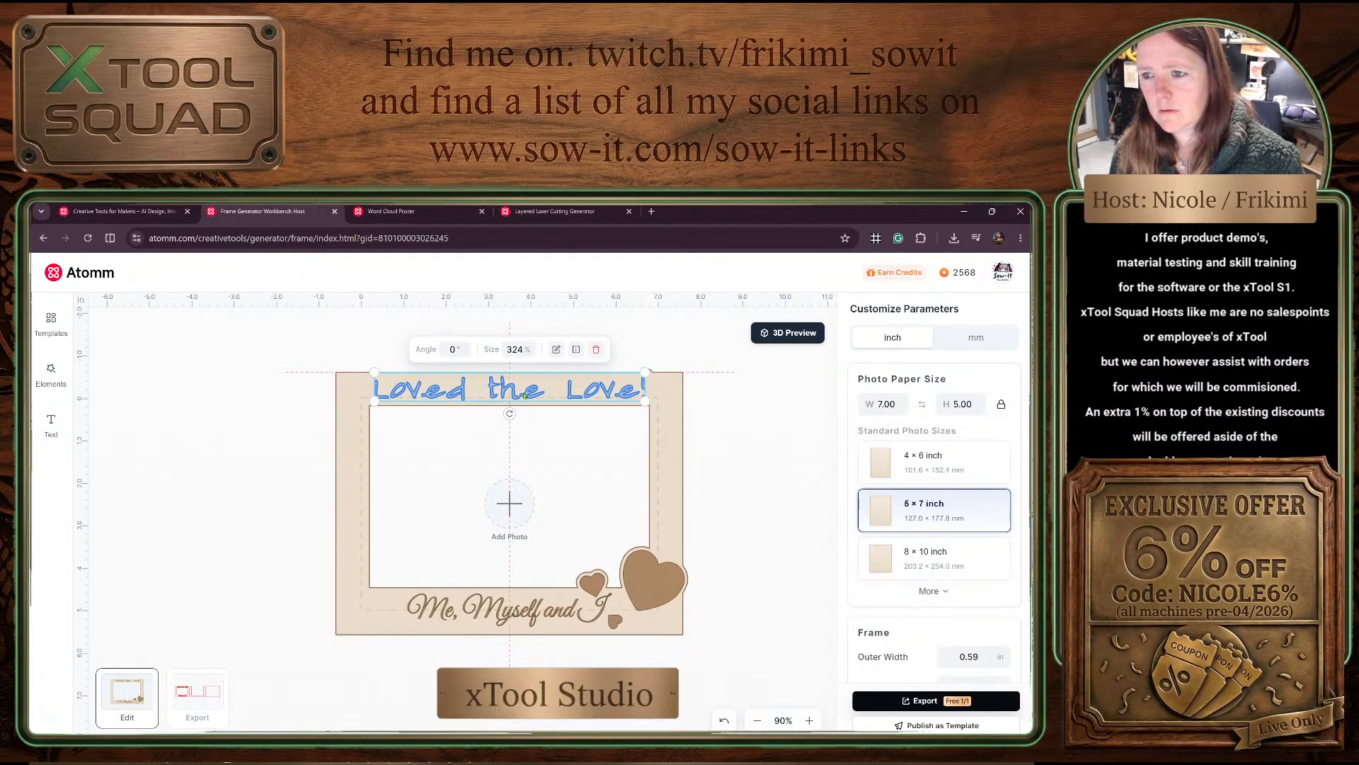
click(727, 568)
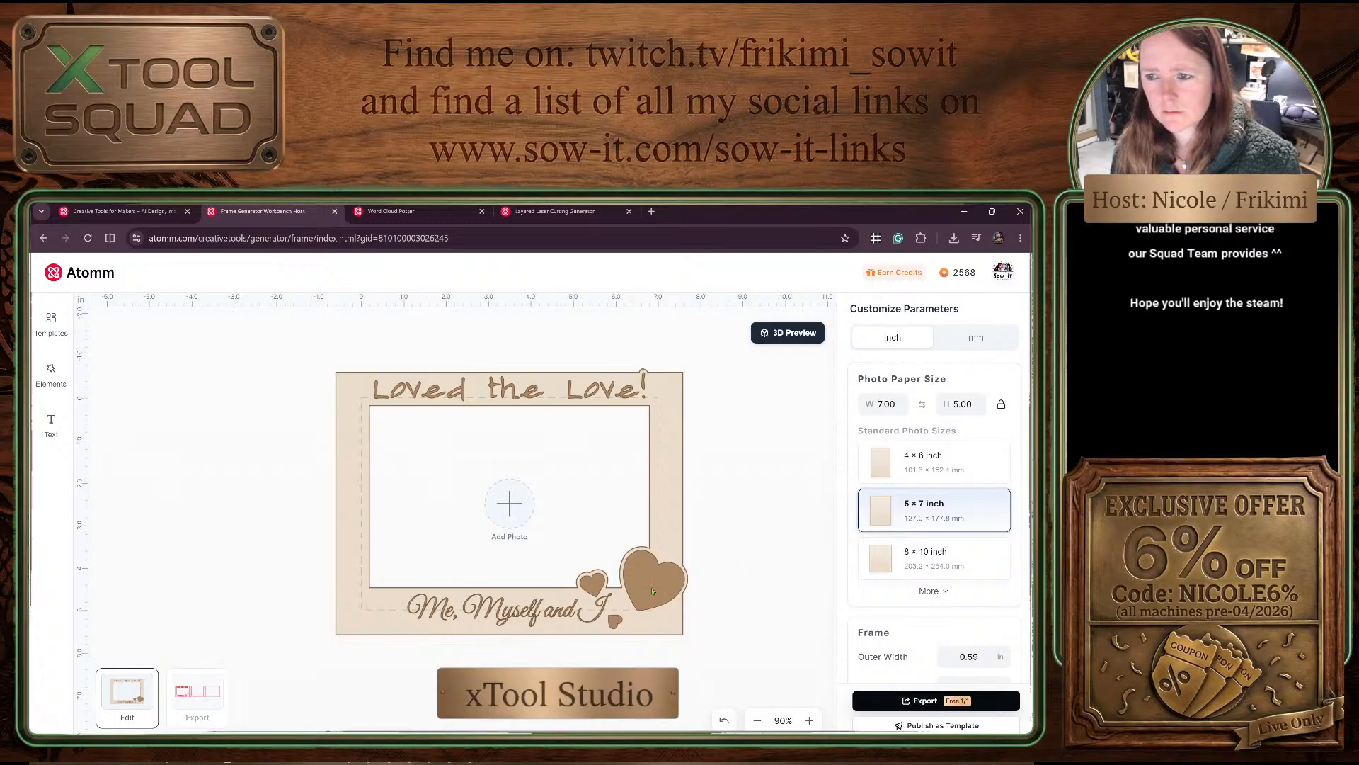
Step: Move the three hearts to the upper part of the frame's right border, with the two small ones grouped below the large one
drag(659, 592, 686, 446)
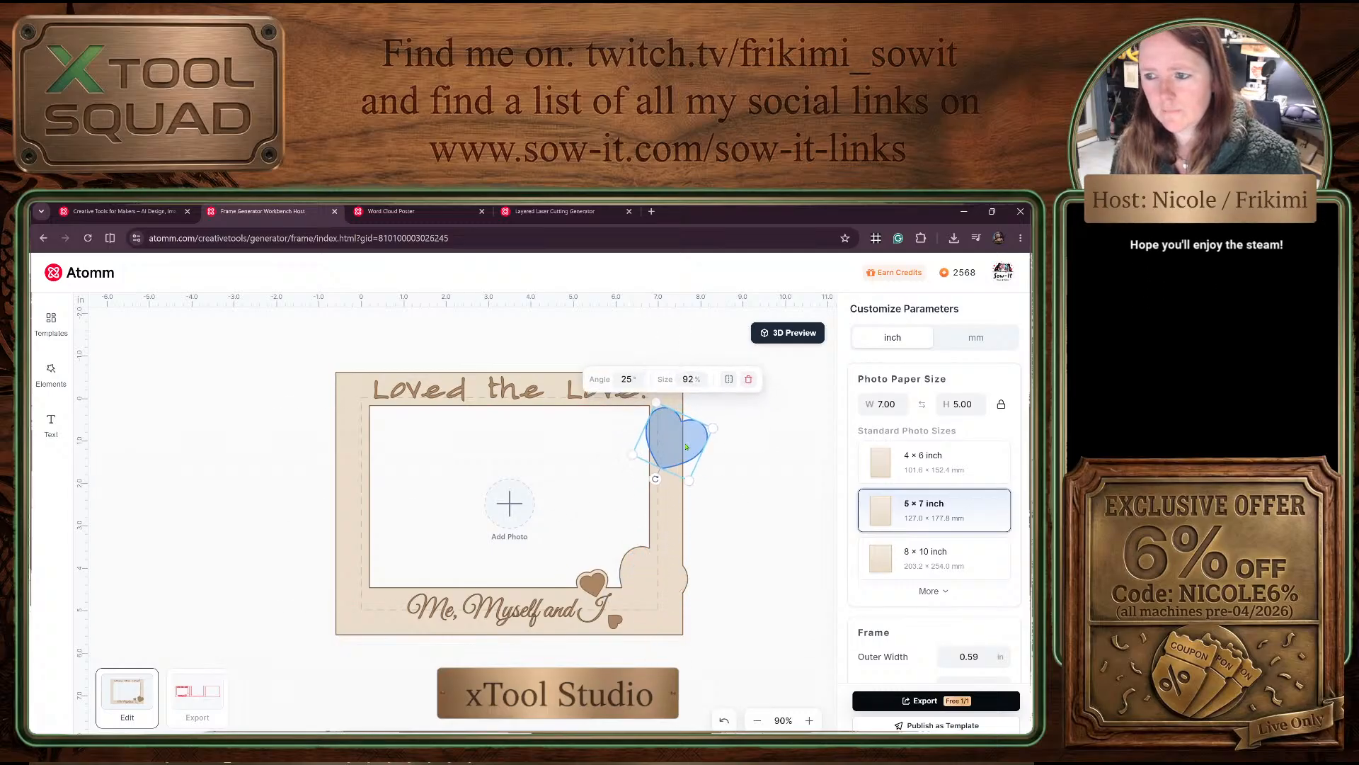
drag(592, 583, 651, 487)
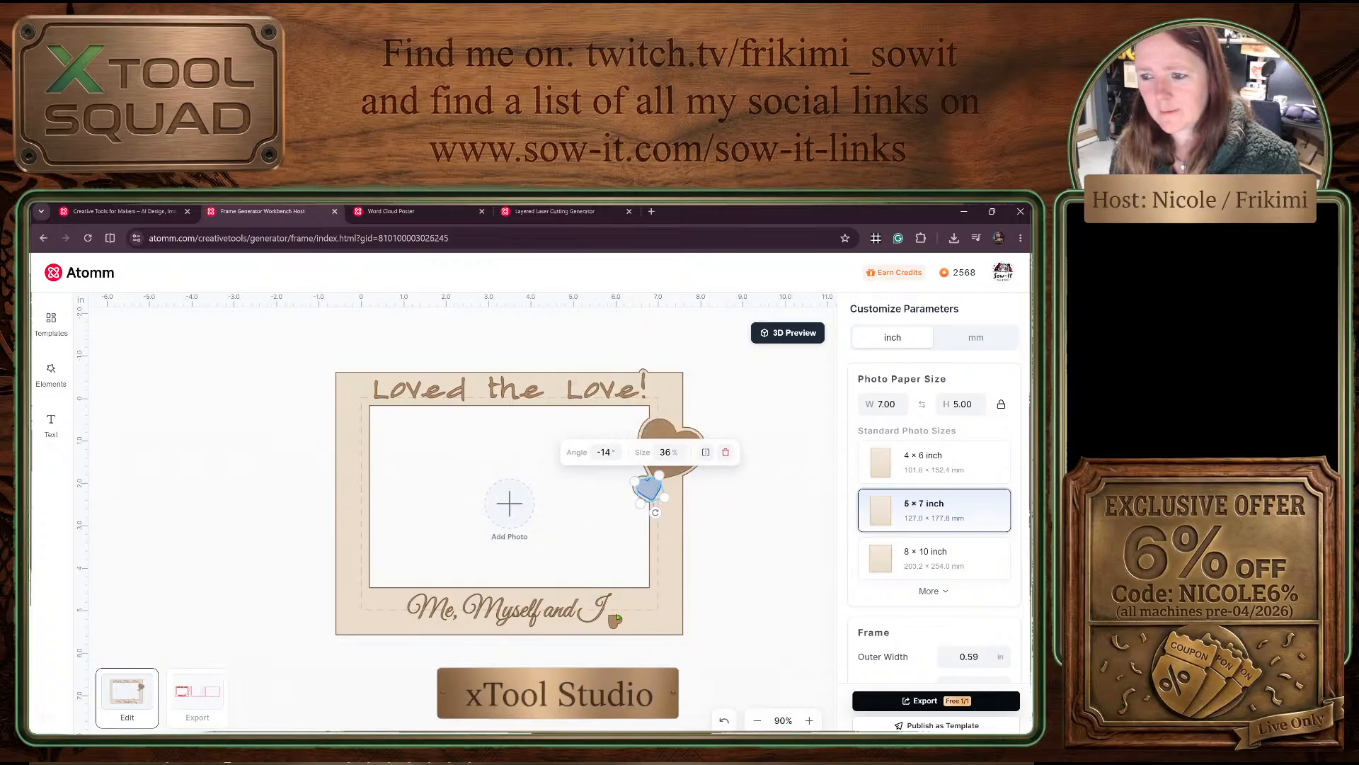
drag(618, 619, 649, 511)
click(789, 522)
click(744, 524)
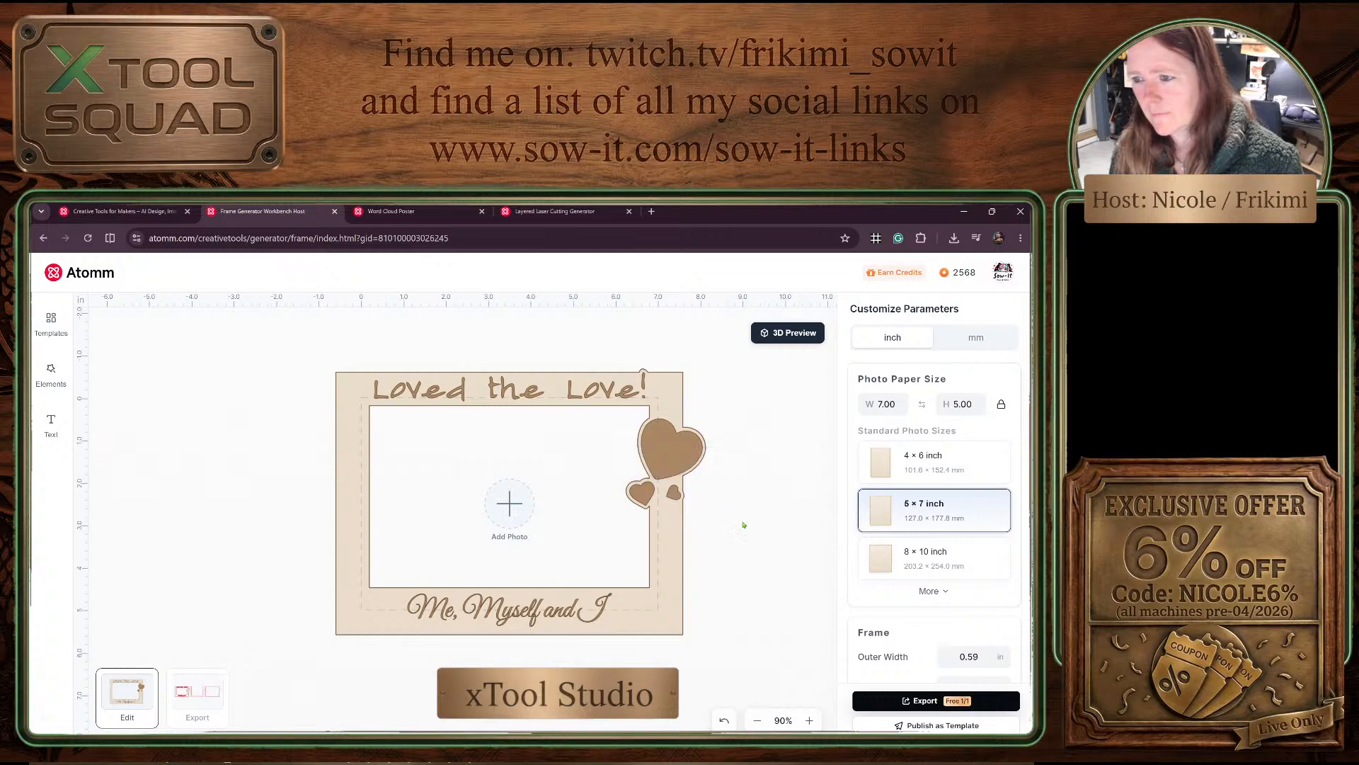
click(674, 497)
drag(657, 505, 669, 497)
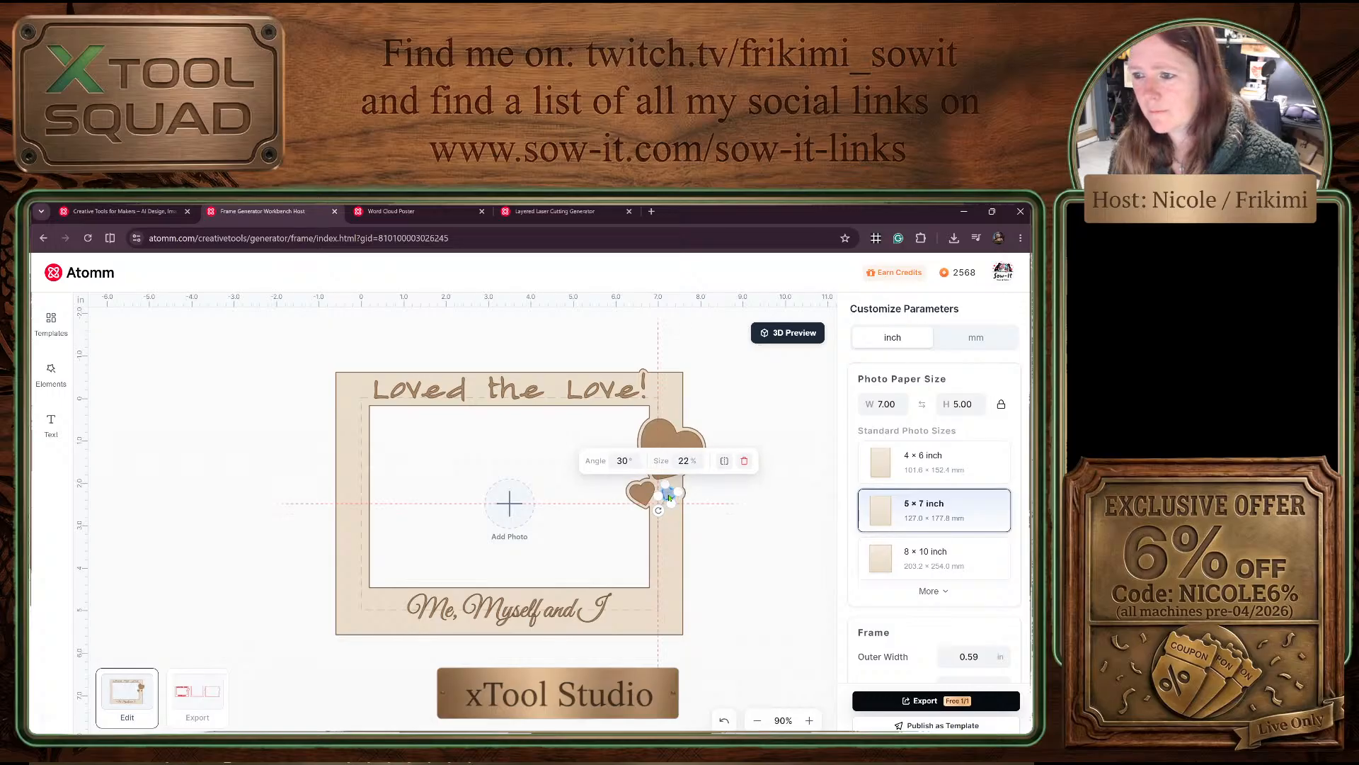
click(730, 491)
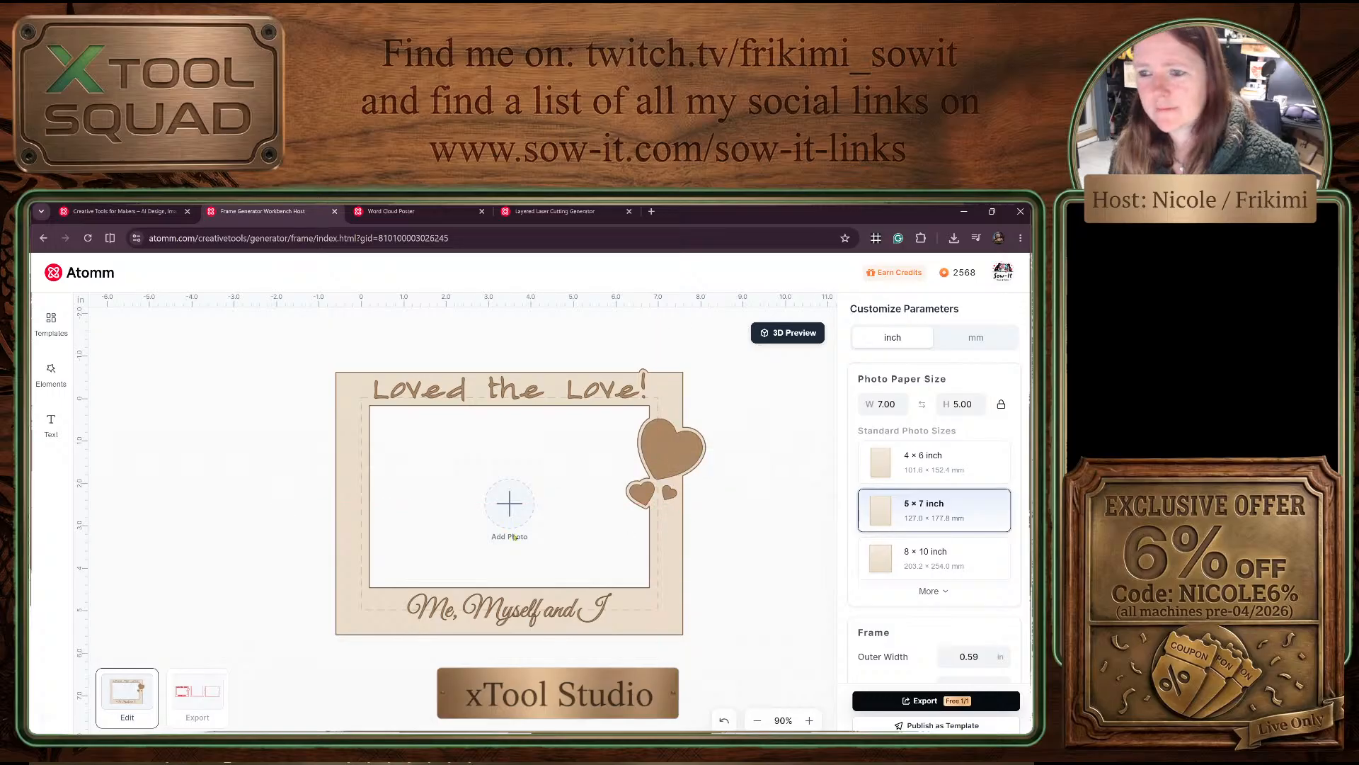
Step: Try the finger-love element beside the frame's left edge, and delete it
click(50, 374)
scroll(206, 538, down, 1)
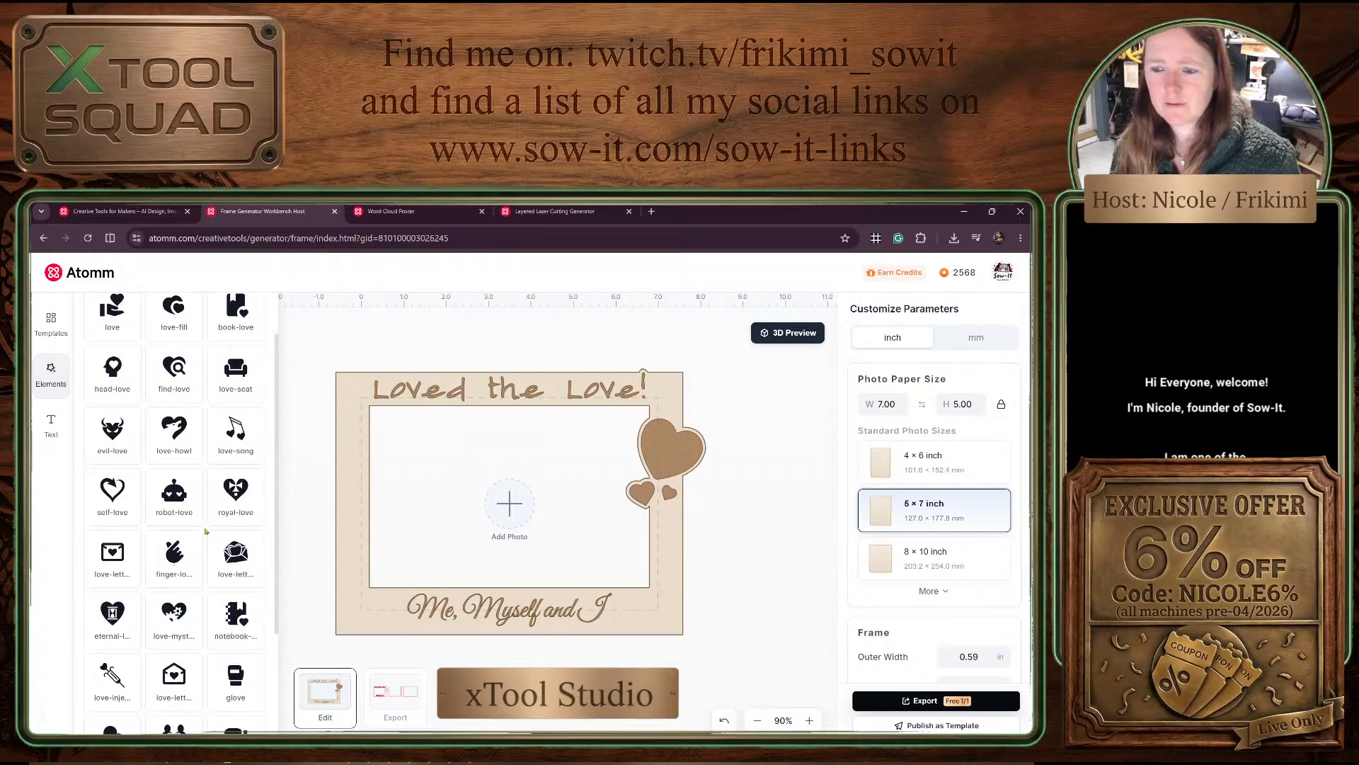
click(176, 557)
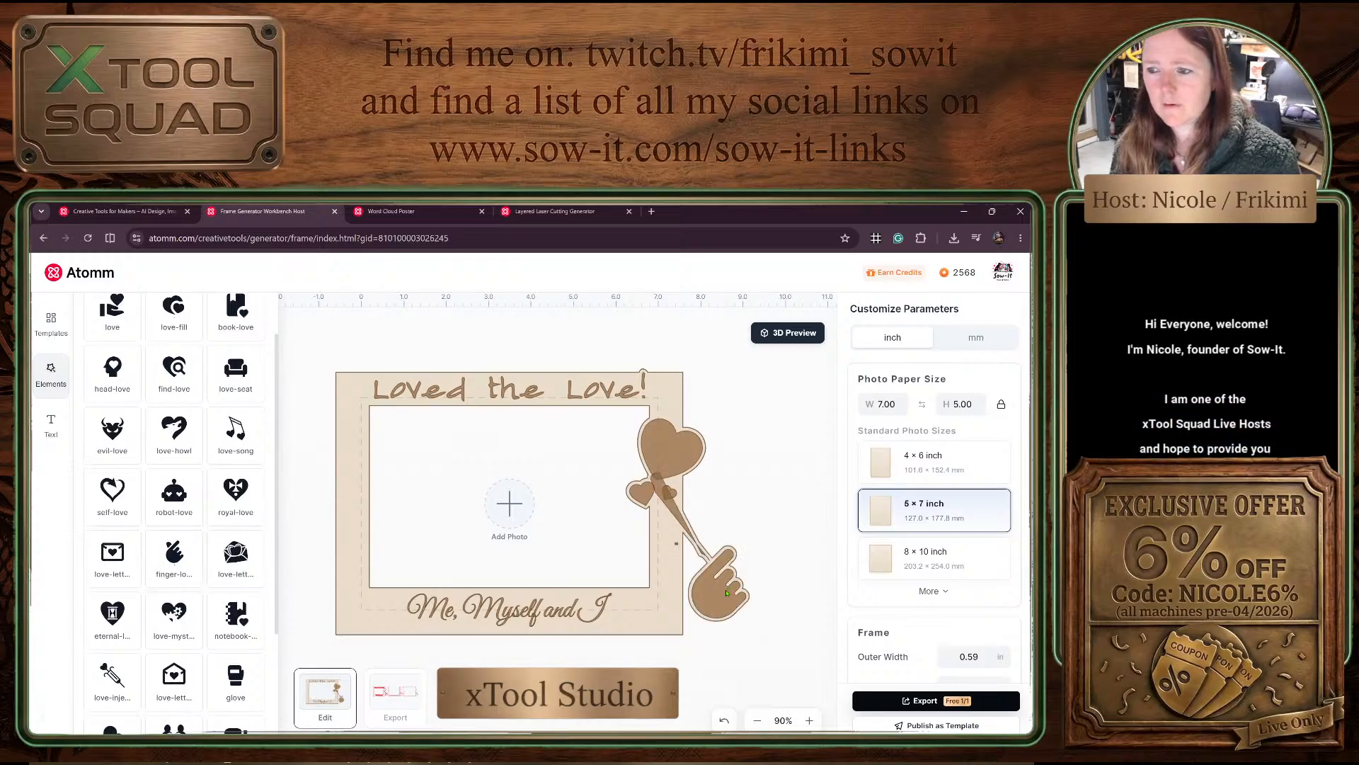
drag(726, 593, 290, 555)
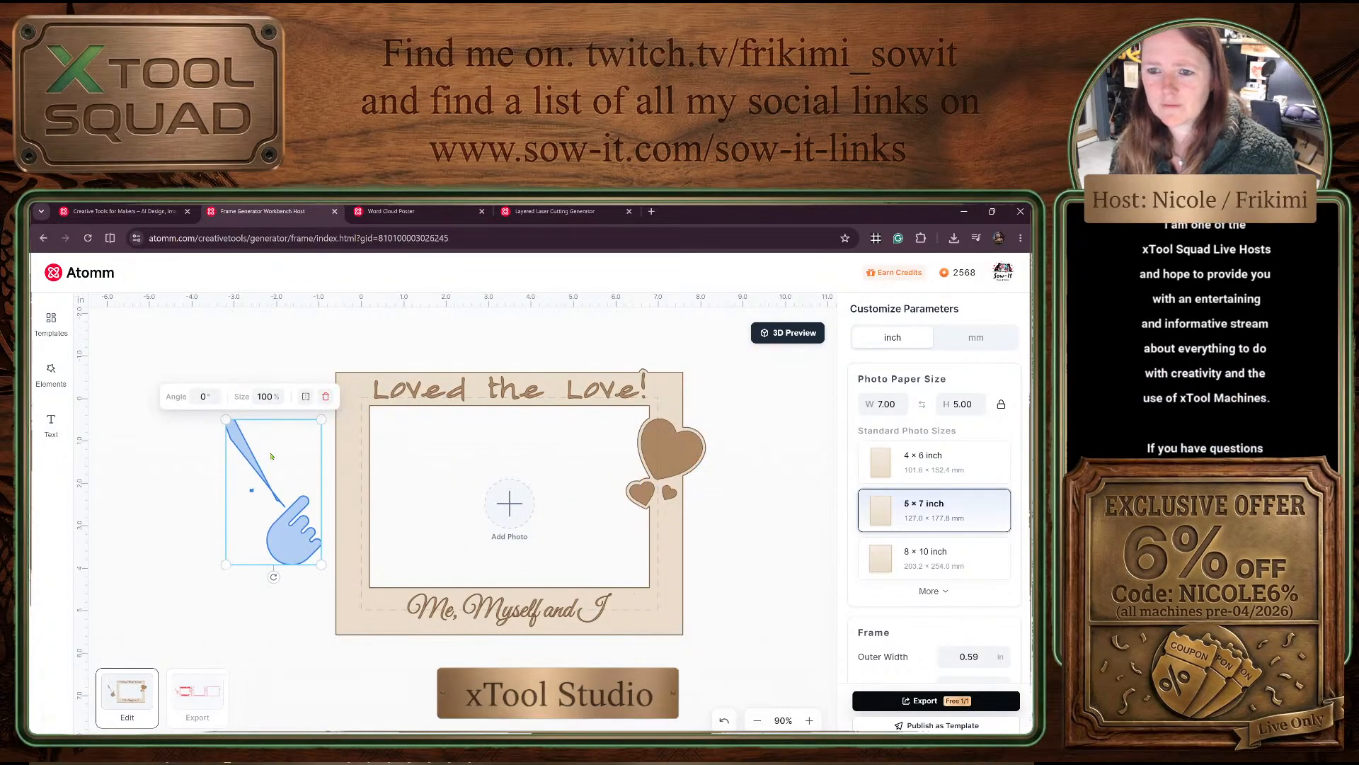
click(325, 397)
click(49, 375)
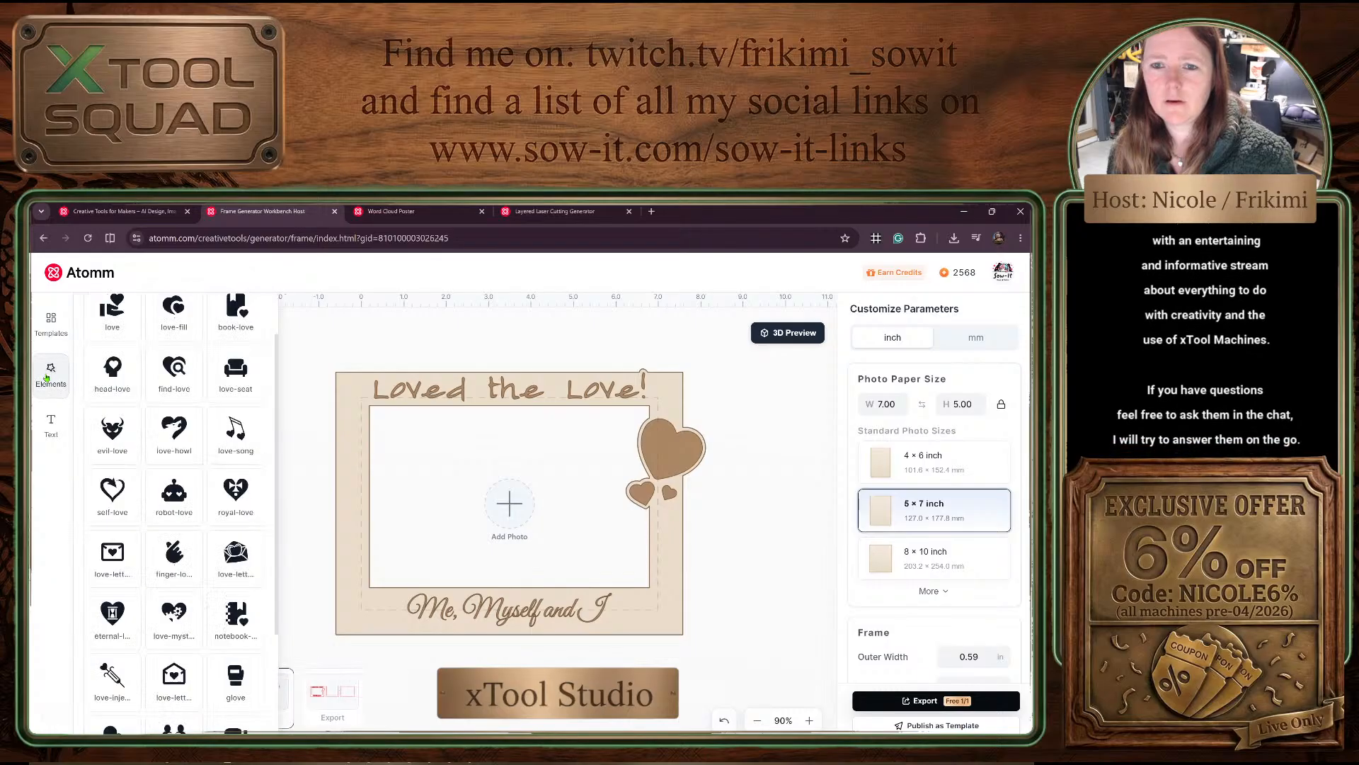
click(174, 552)
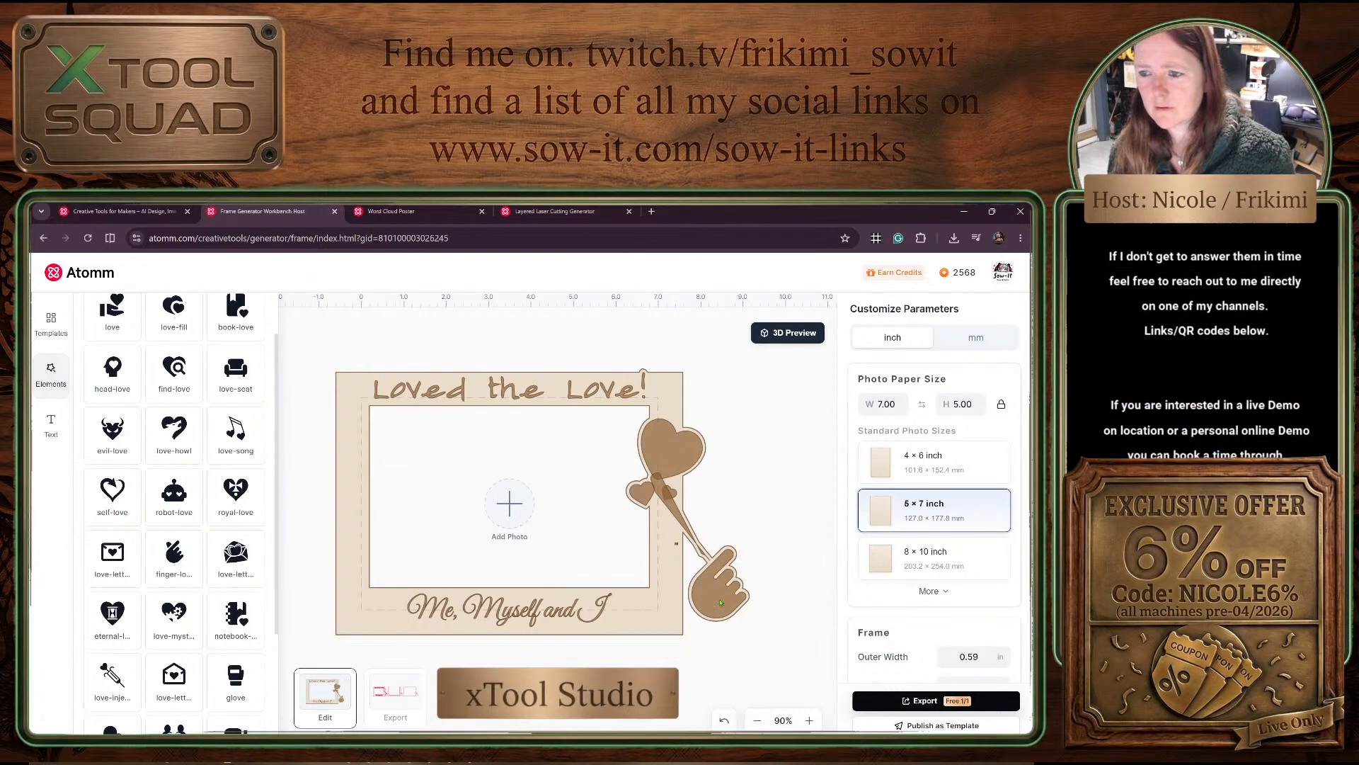
click(730, 564)
click(754, 449)
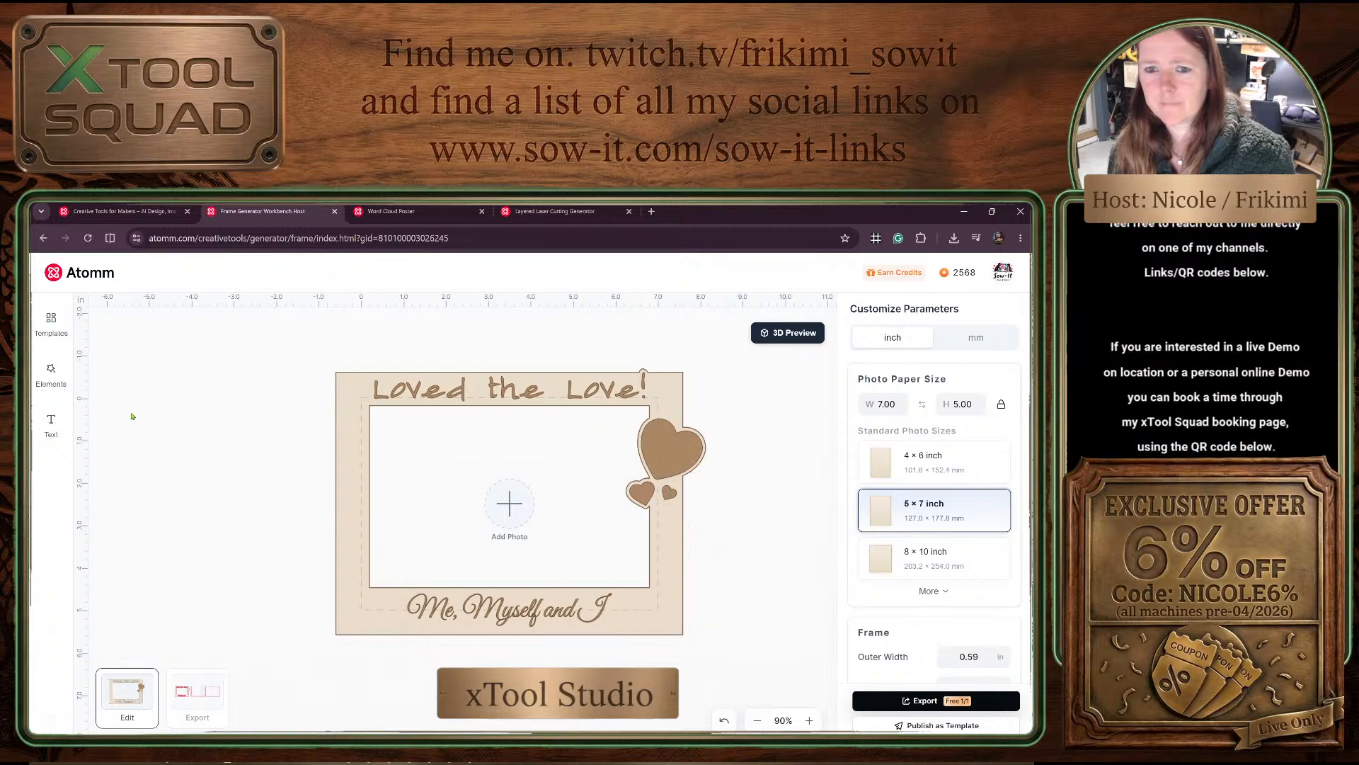
Step: Add the evil-love element to the frame's left border, and delete the duplicate copy beside the lower right border
click(53, 421)
click(51, 374)
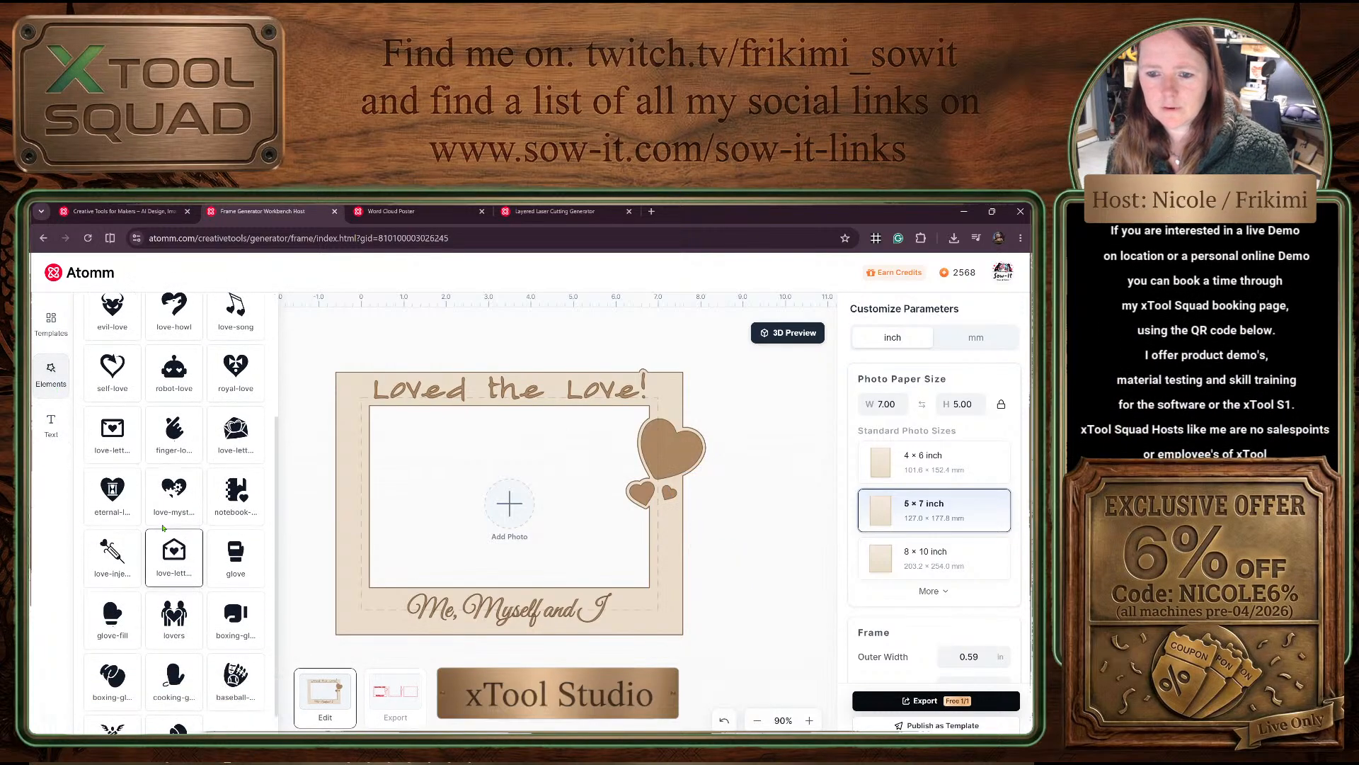
scroll(163, 538, down, 3)
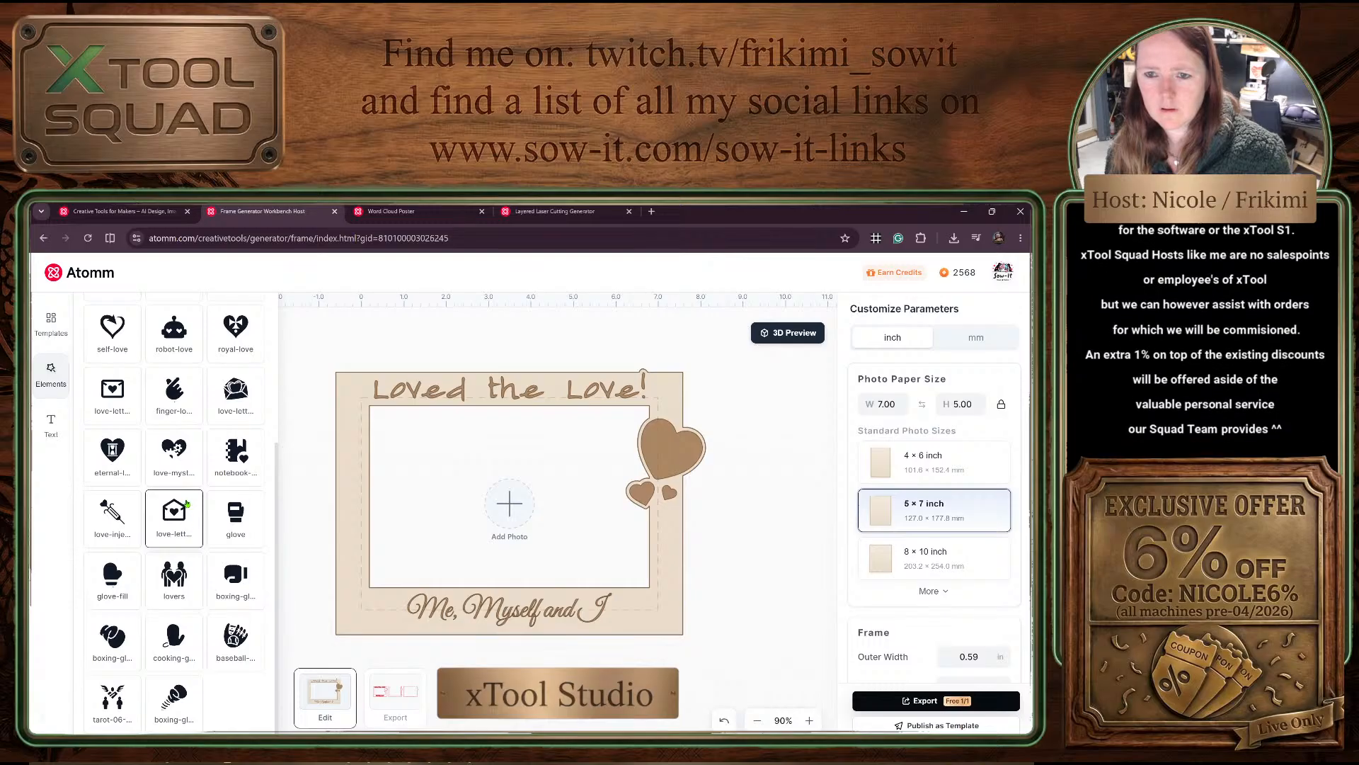
scroll(187, 524, up, 1)
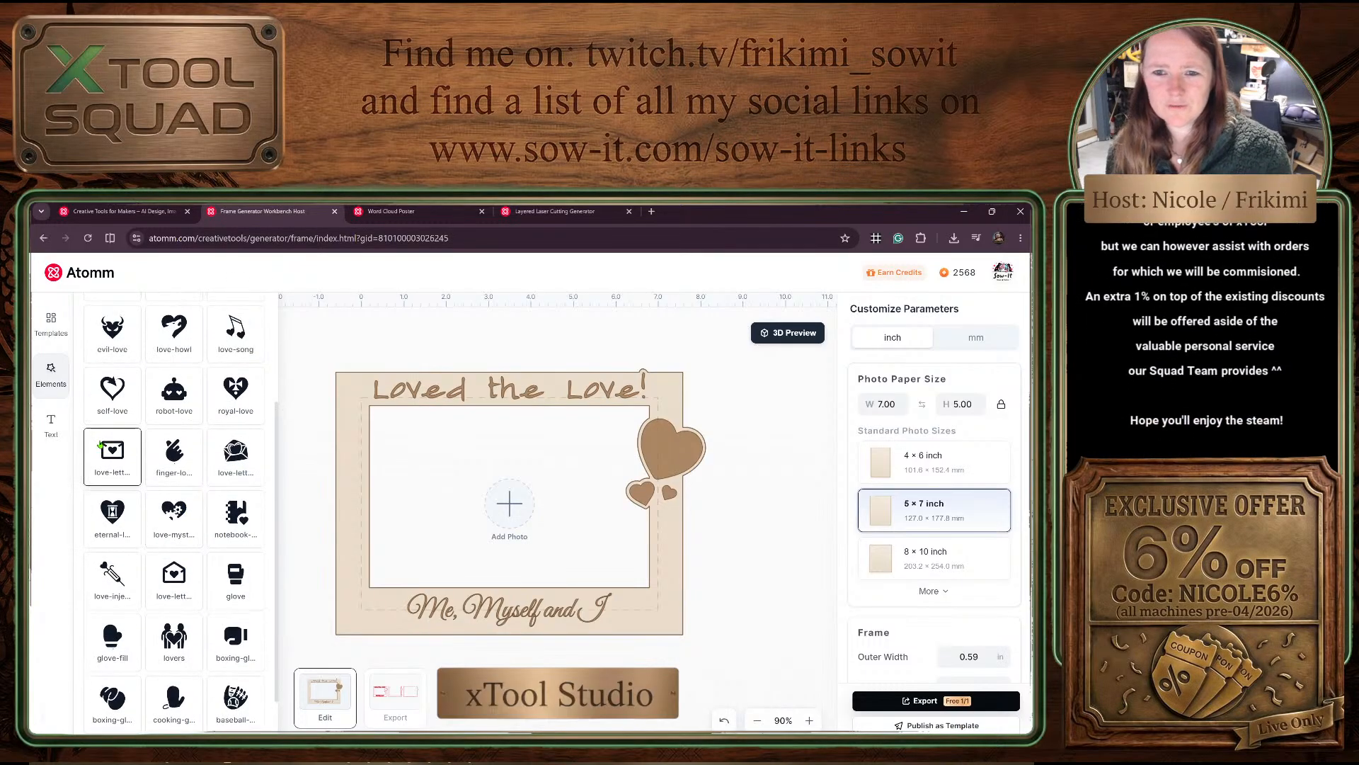
click(101, 331)
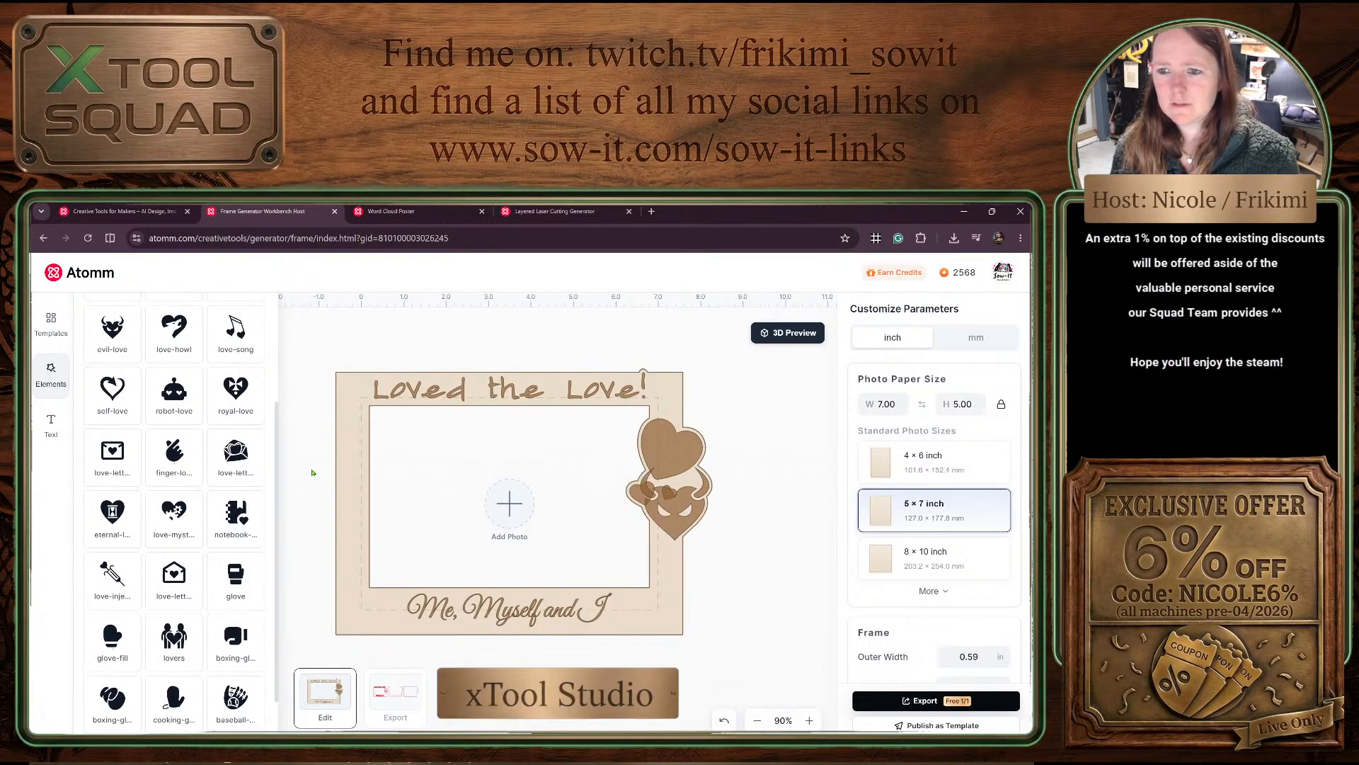
click(120, 345)
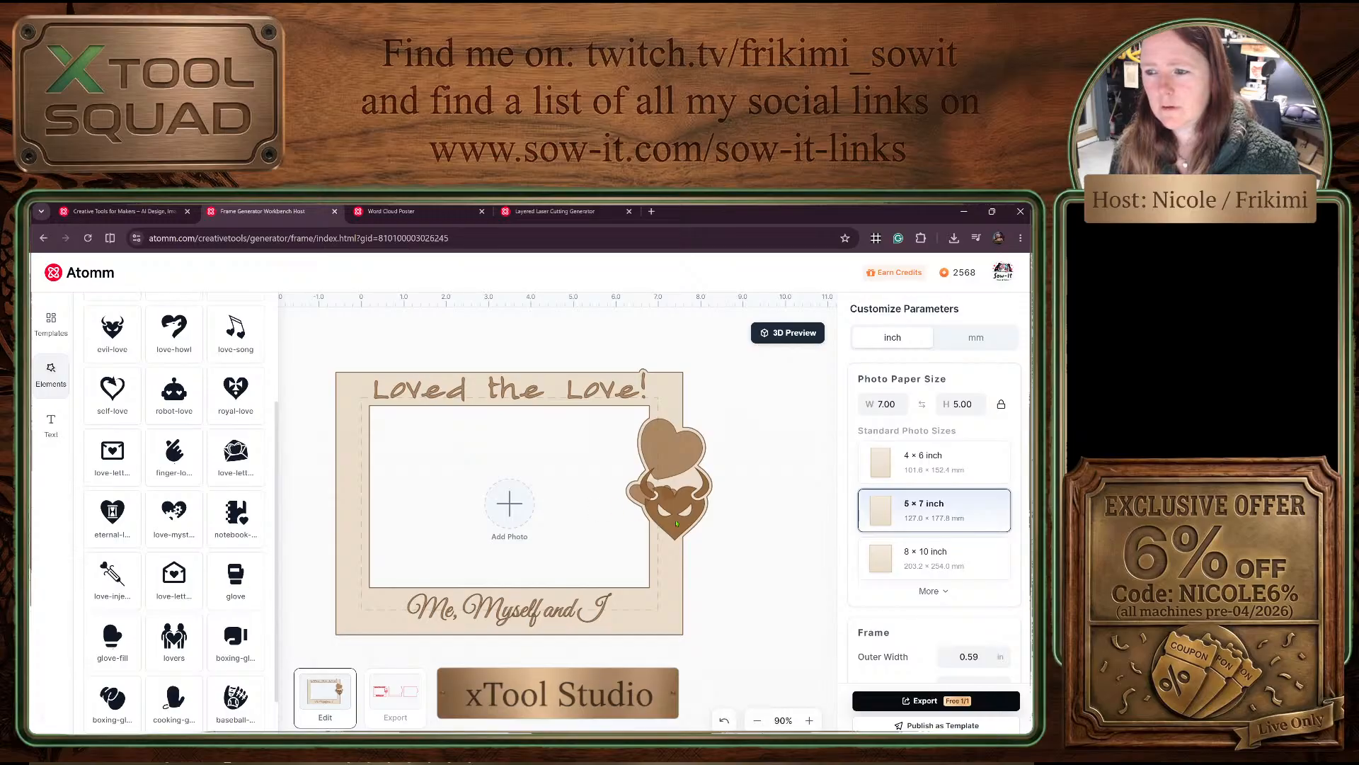
drag(676, 523, 691, 596)
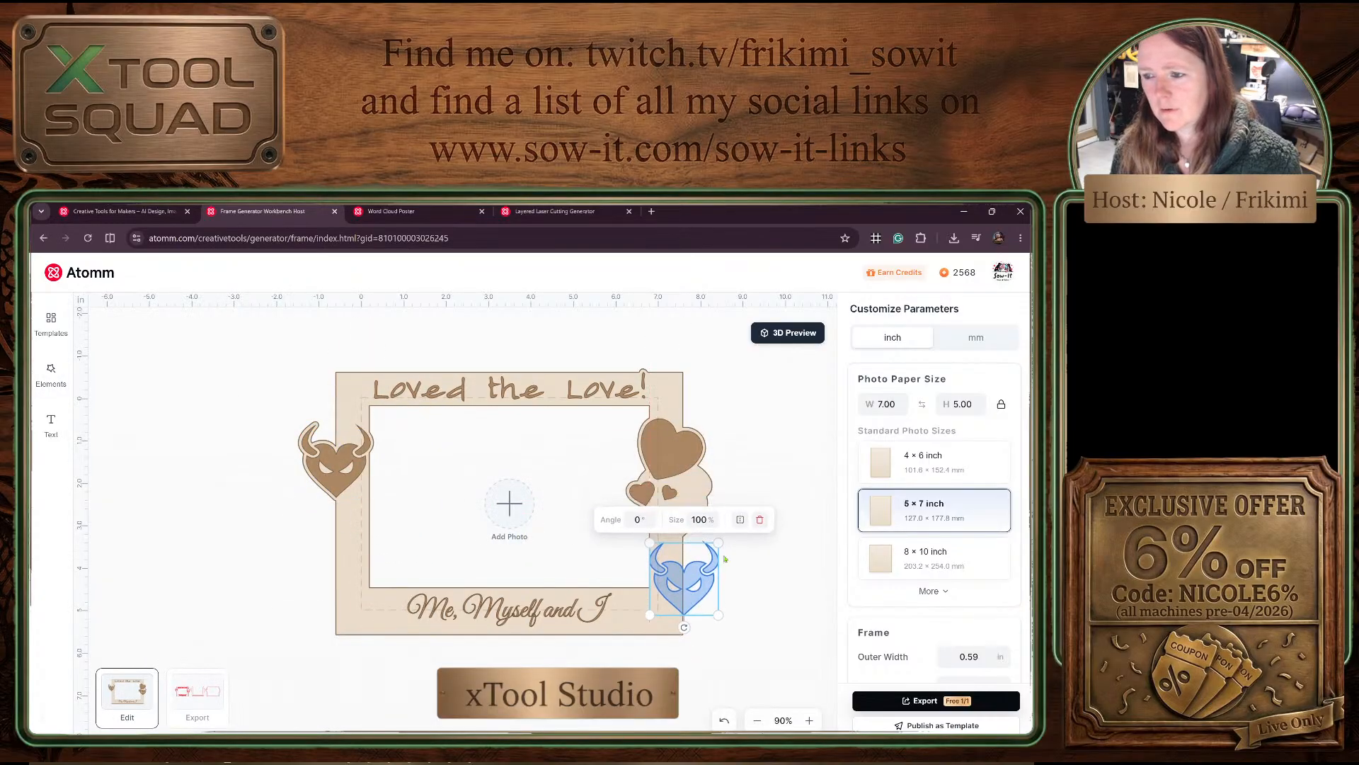
click(760, 519)
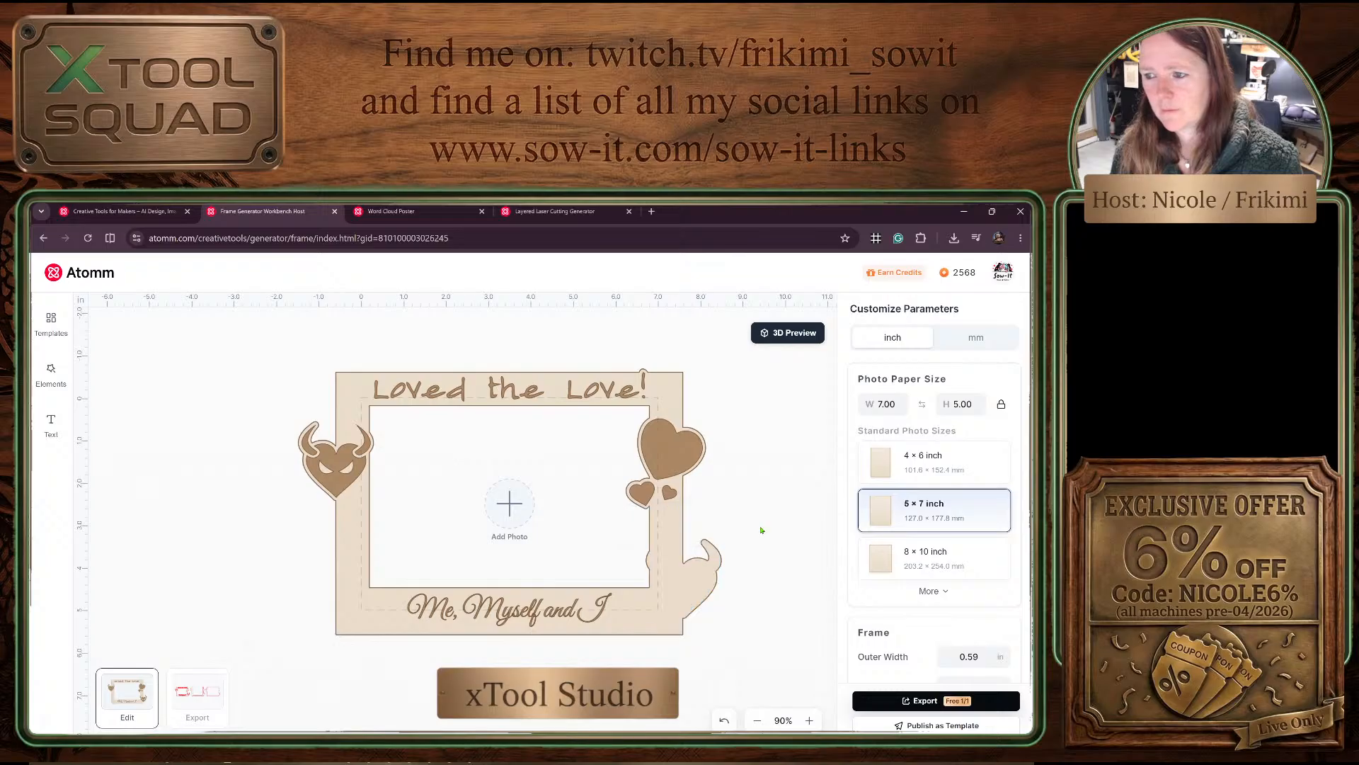
Step: Rotate the evil-love heart to -21° and move it to the lower part of the frame's left border
click(343, 479)
drag(336, 512, 360, 525)
drag(361, 475, 371, 564)
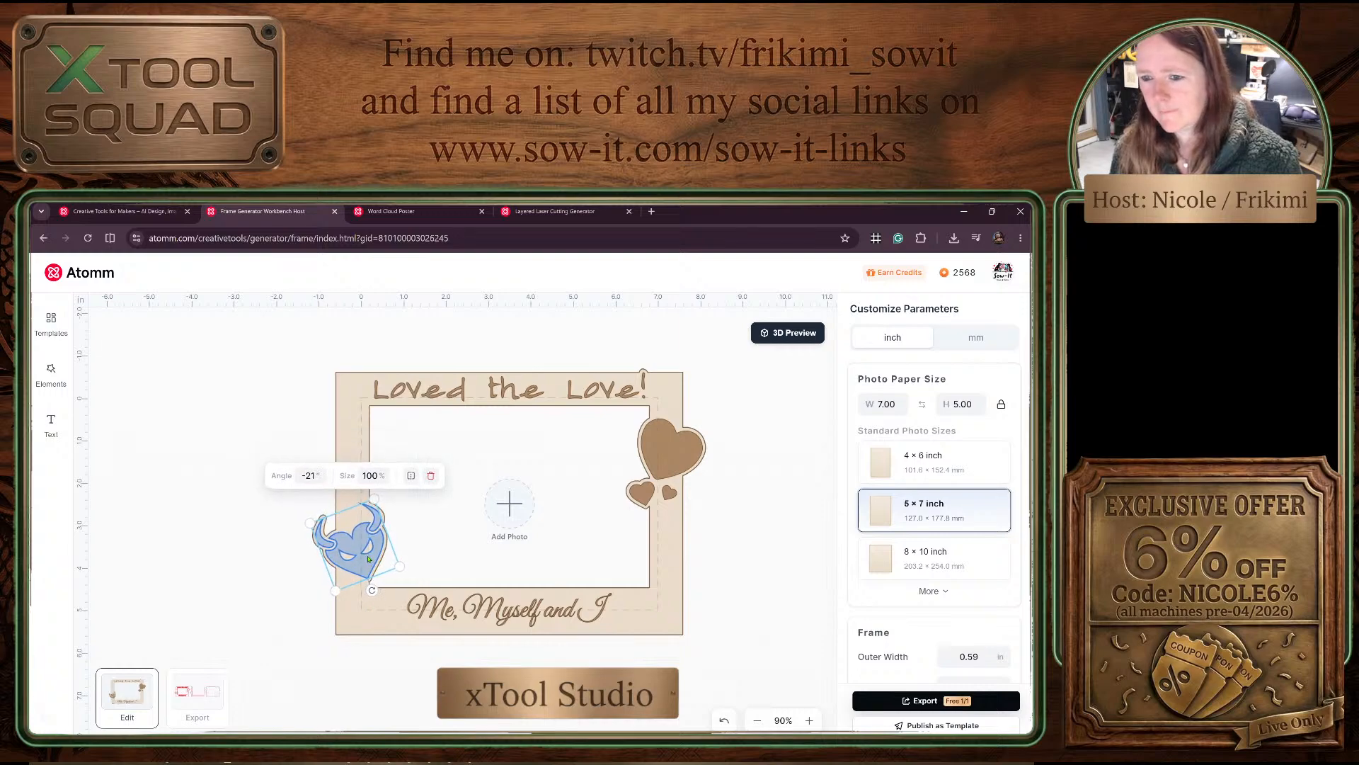
click(295, 580)
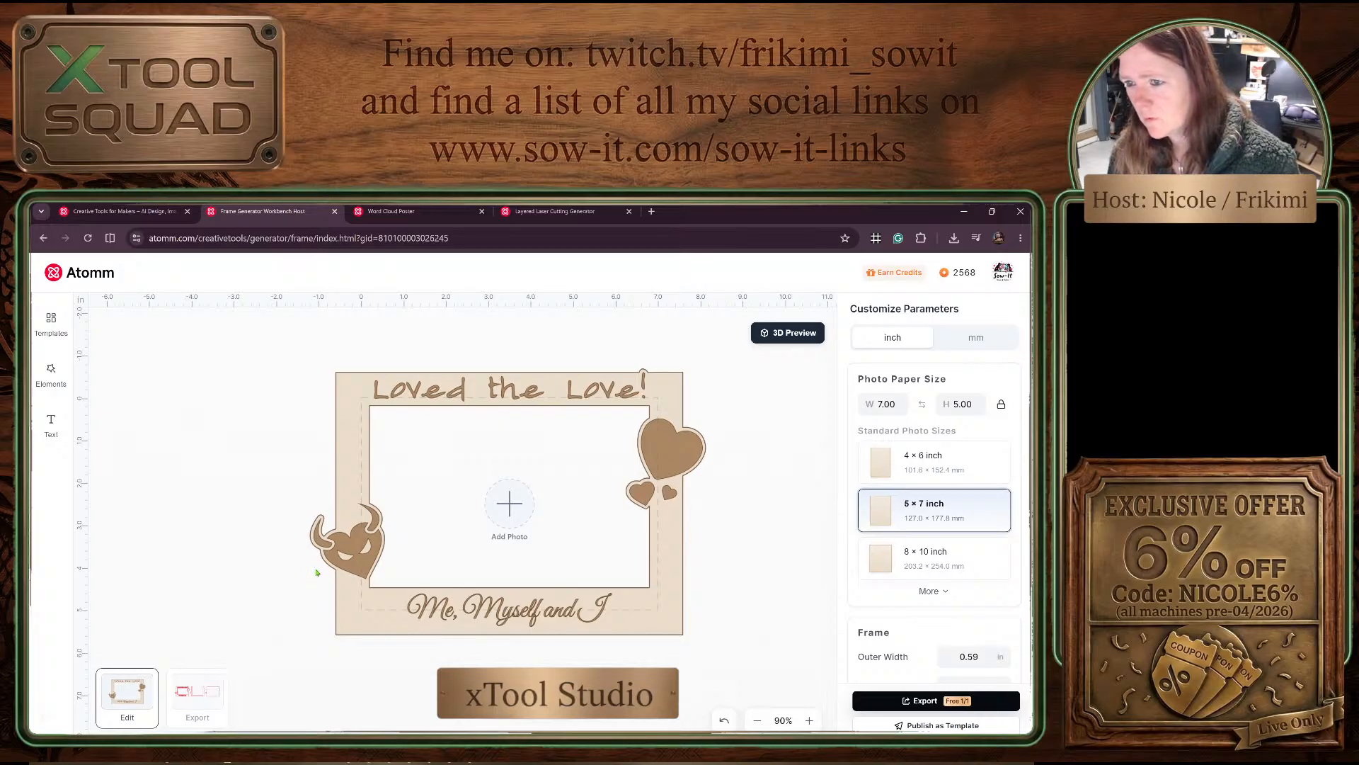
Step: Add the love-song element and place it at the frame's lower right corner at 100% size
click(51, 374)
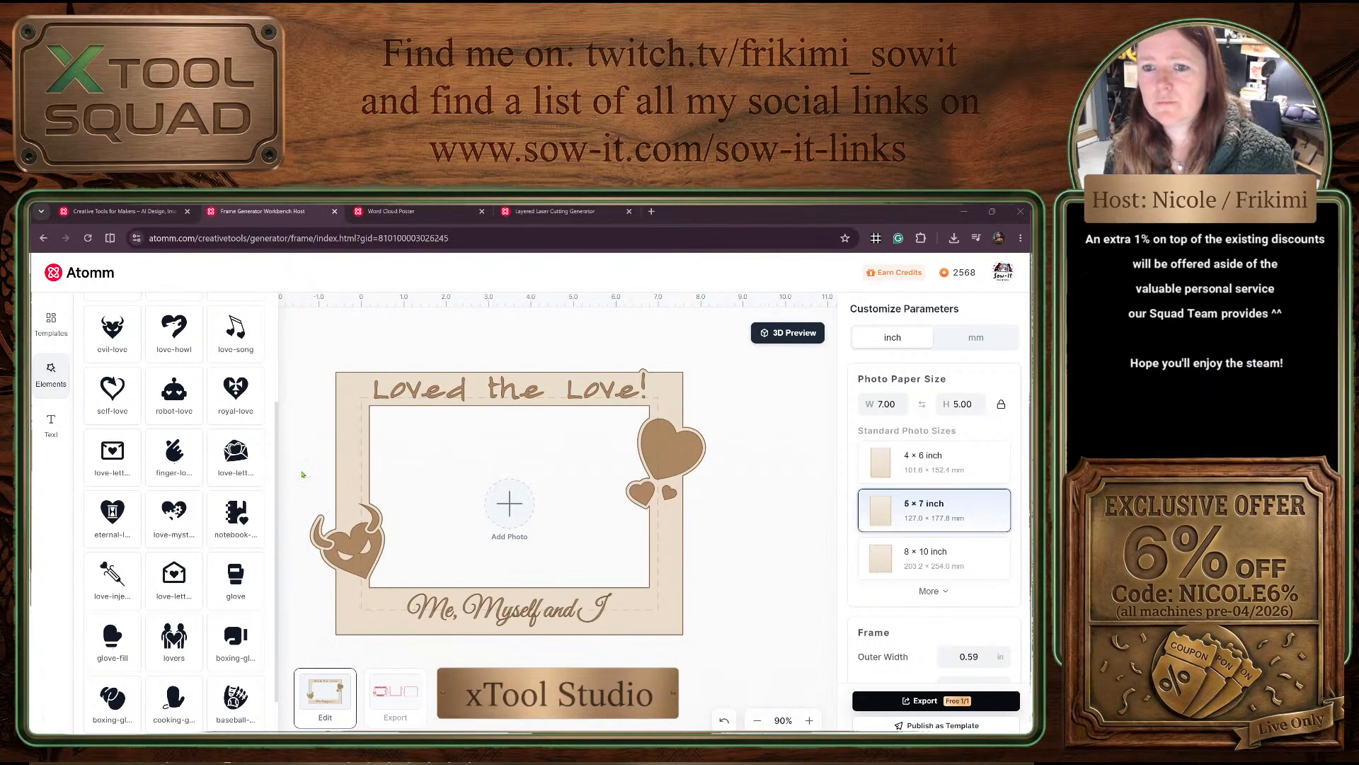
scroll(238, 460, up, 2)
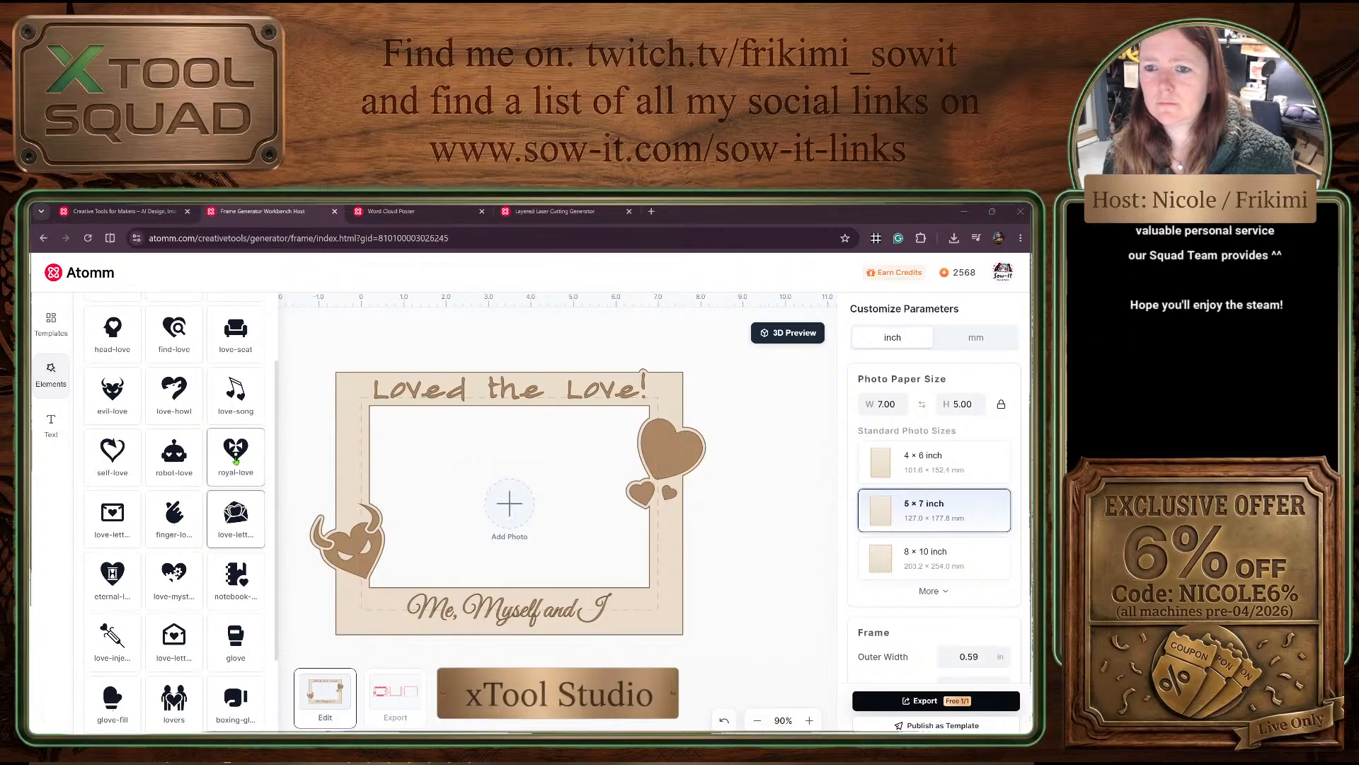
click(237, 461)
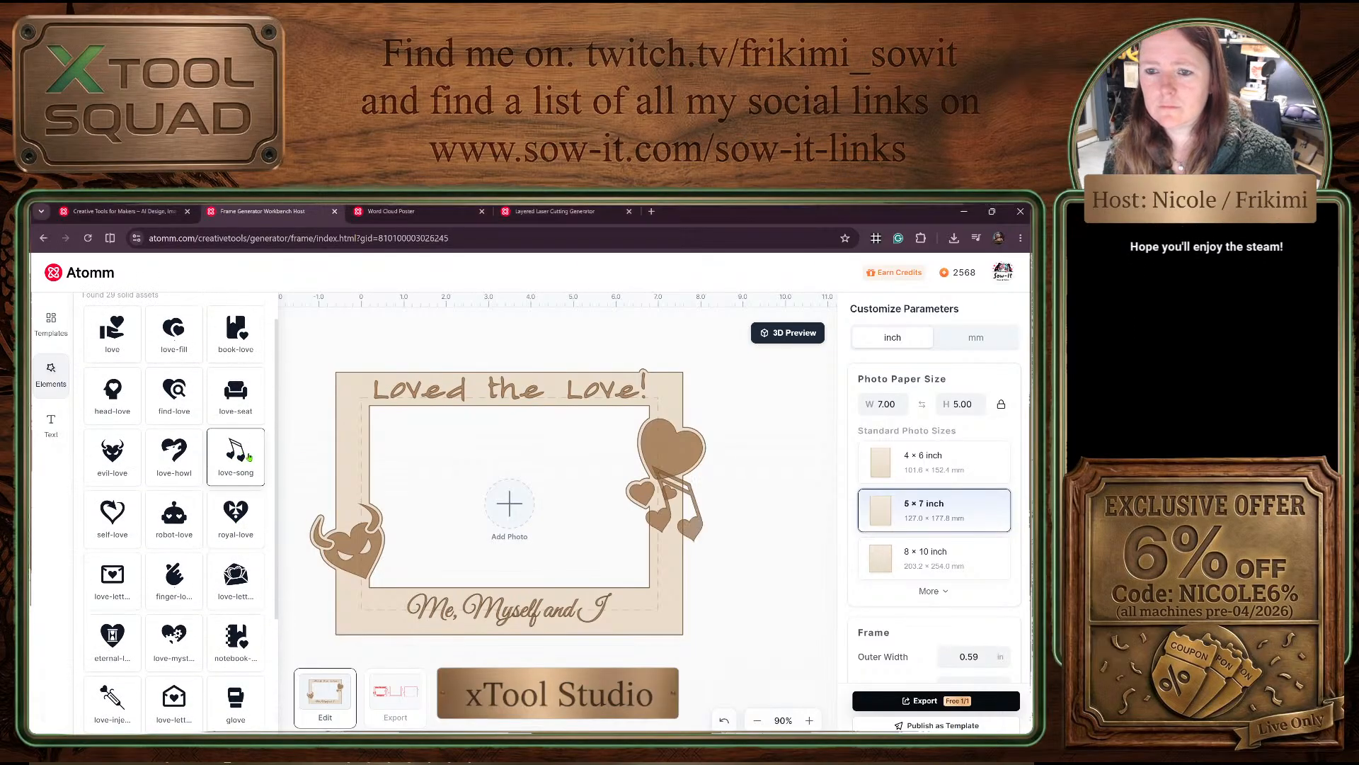
drag(694, 537, 679, 603)
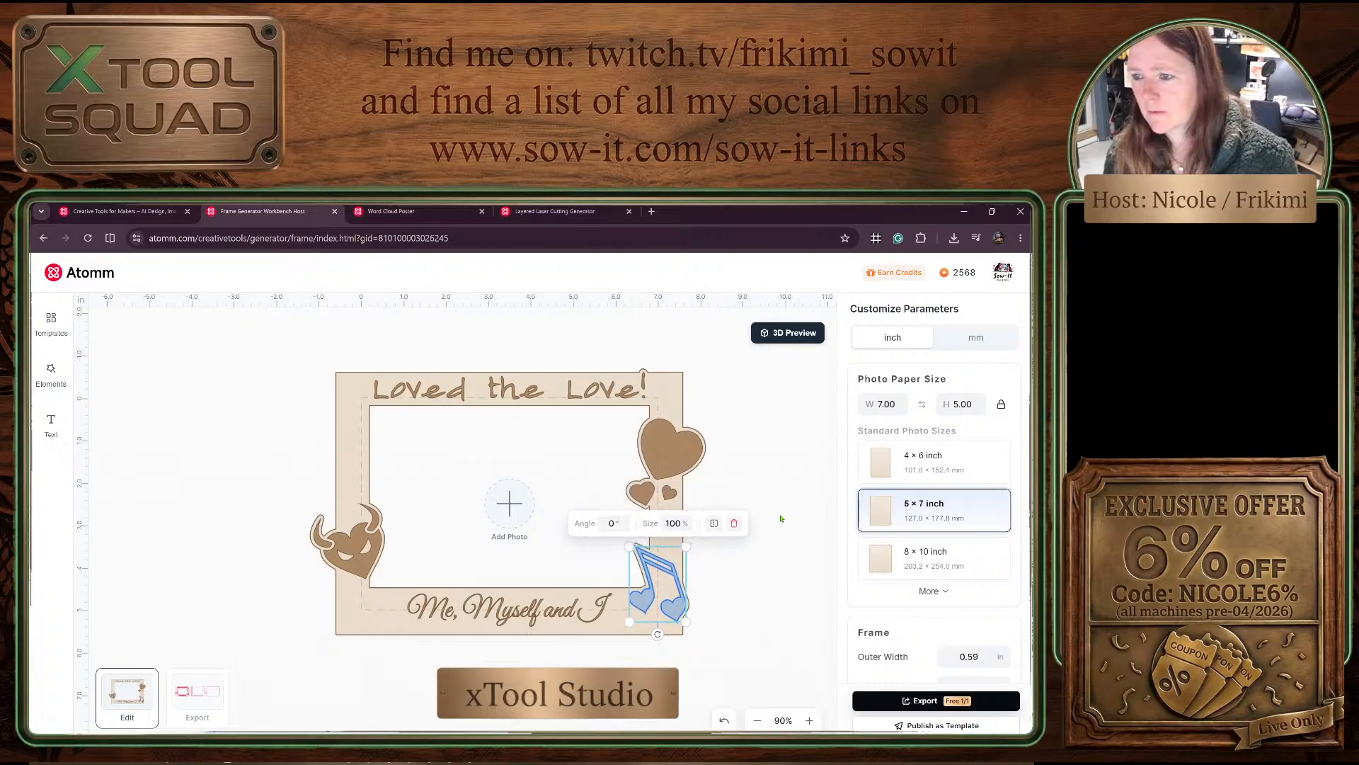
click(768, 485)
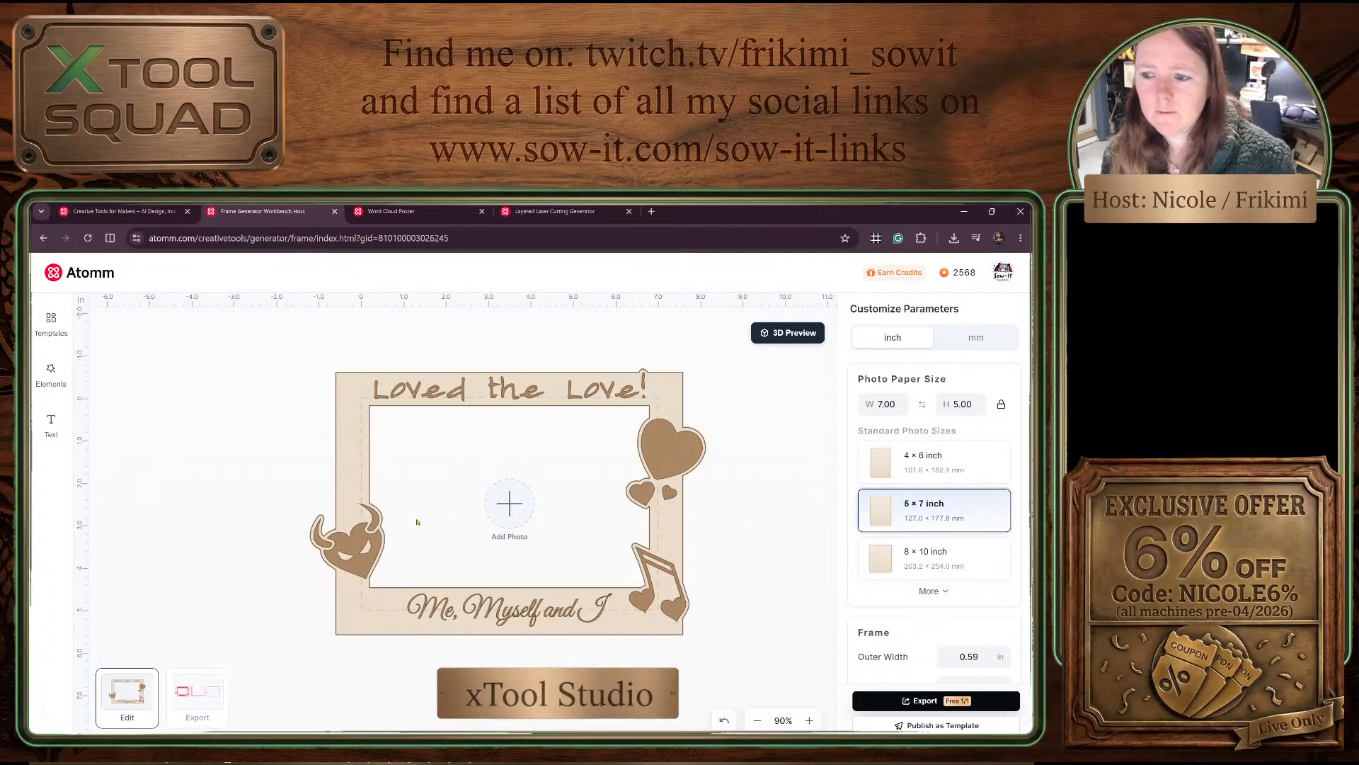
Step: Shift the love-song notes down and left onto the frame's lower border, and reposition "Me, Myself and I" slightly left of its original place
drag(429, 622, 414, 615)
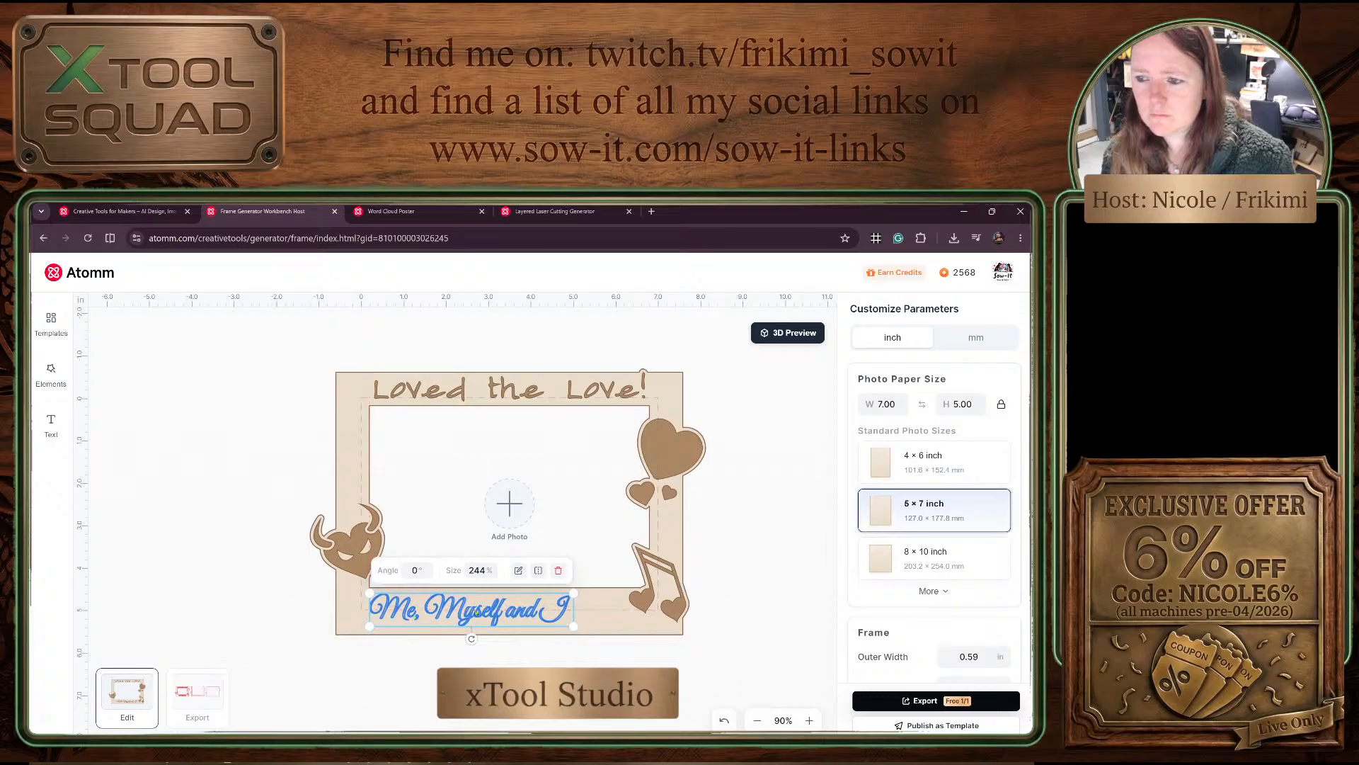
drag(662, 581, 642, 599)
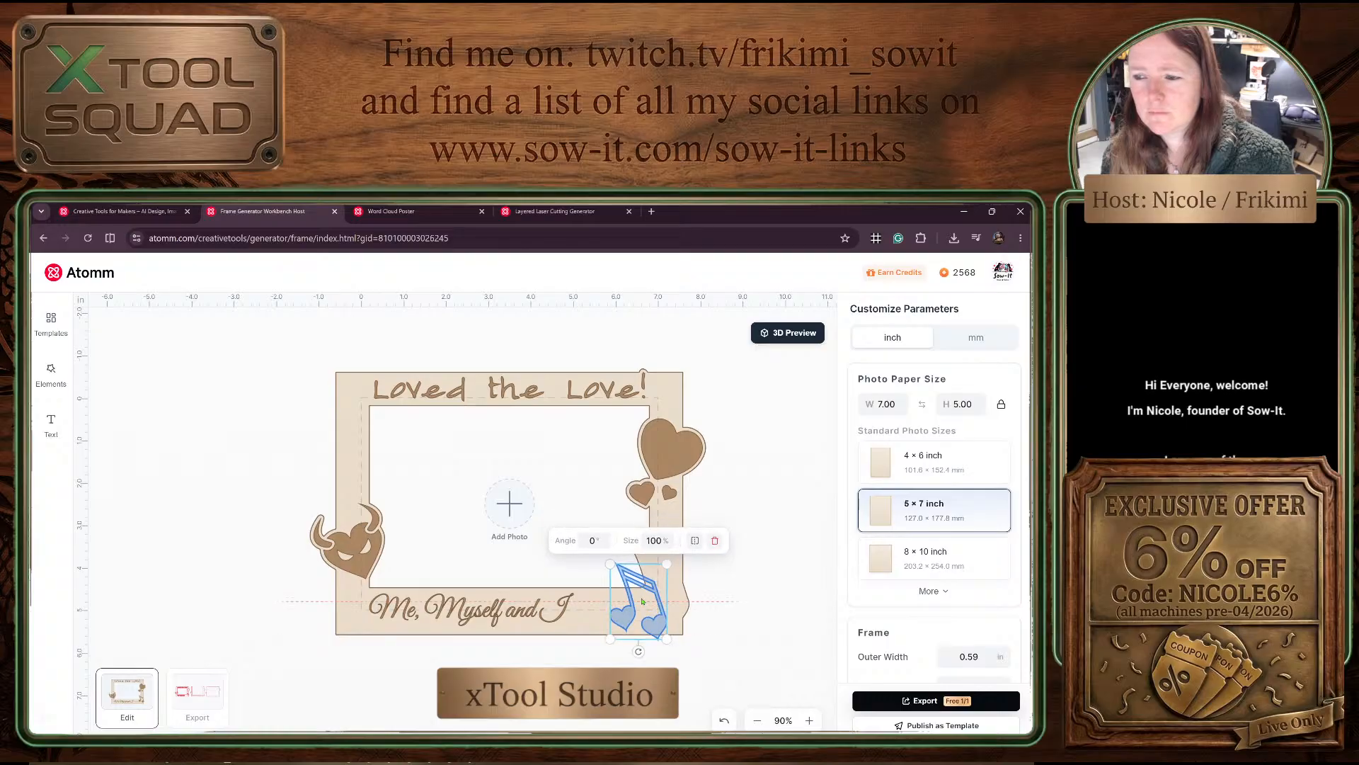
click(783, 547)
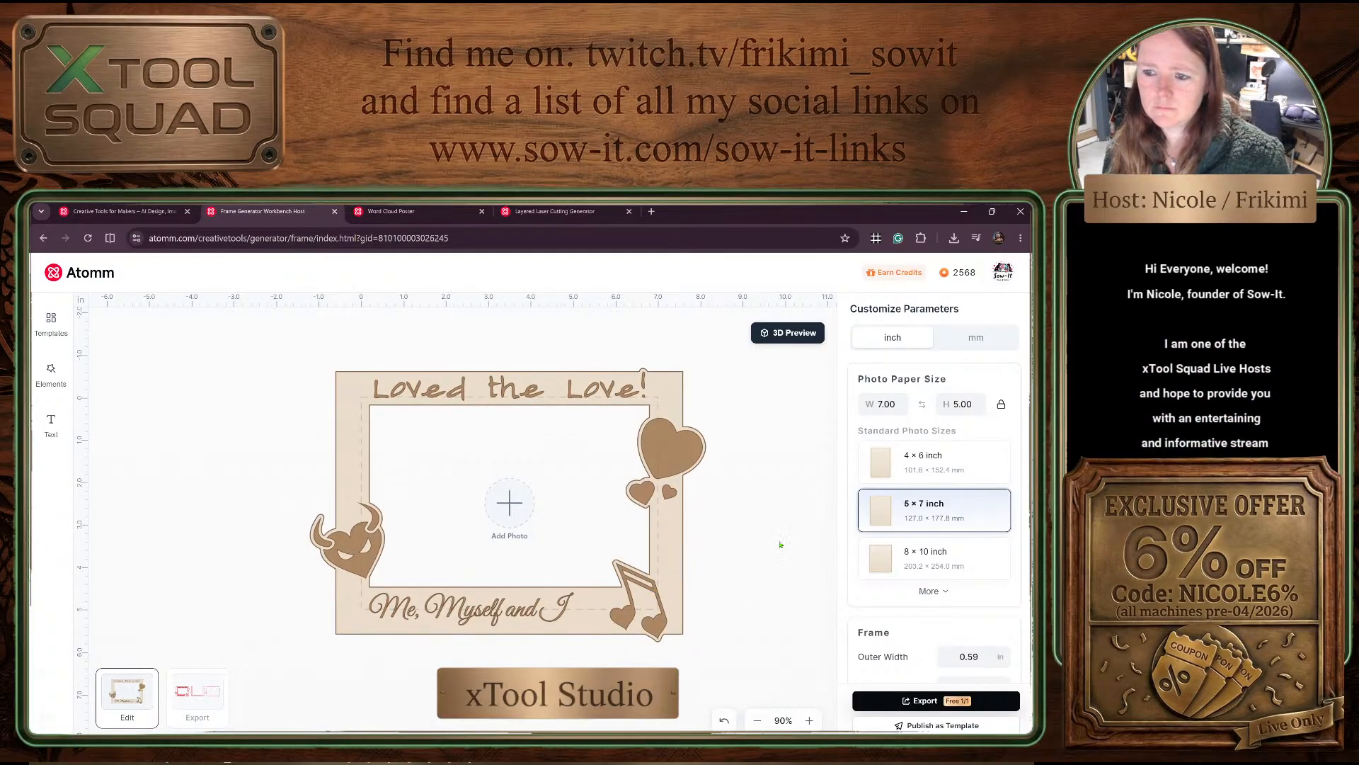
click(462, 618)
drag(456, 616, 473, 622)
click(780, 588)
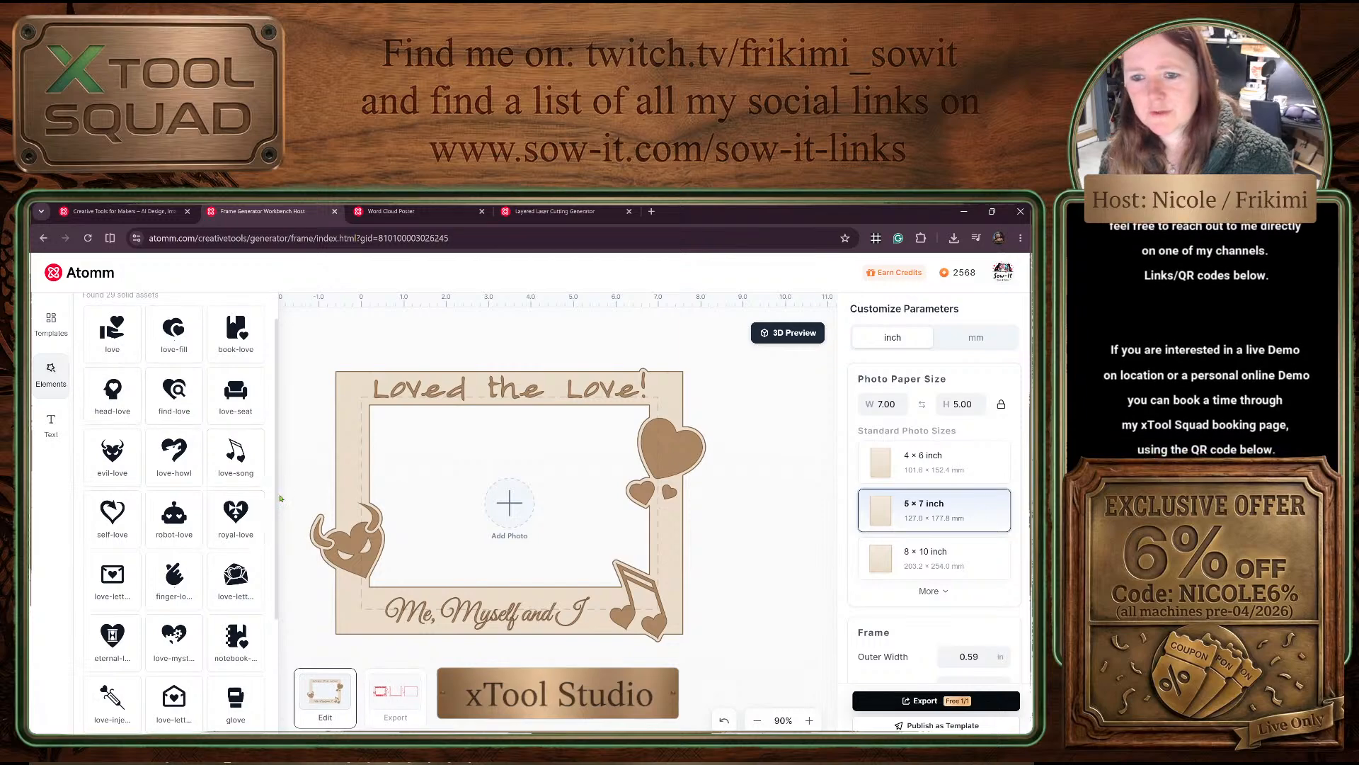
Step: Look through the love elements, search the element library for "heart", and examine those results for another frame decoration
scroll(155, 496, up, 1)
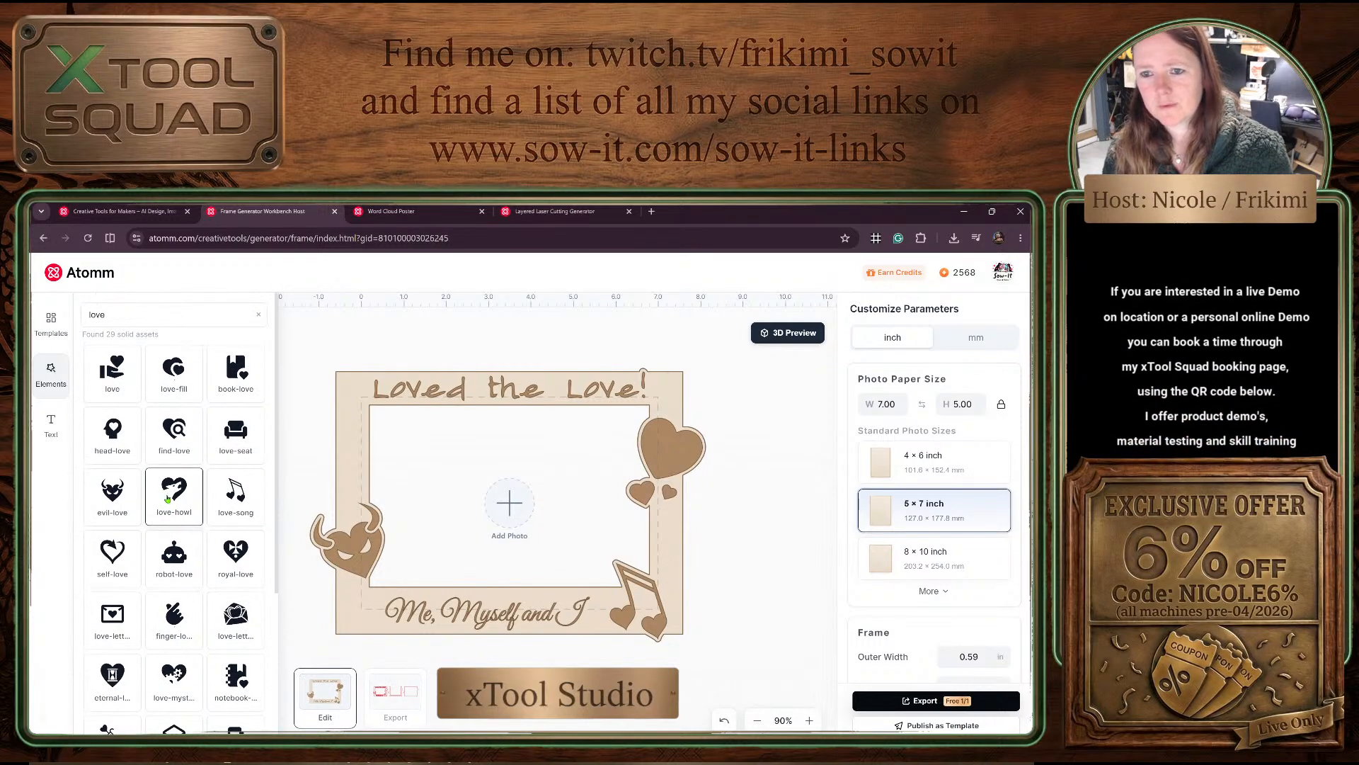
scroll(183, 418, down, 3)
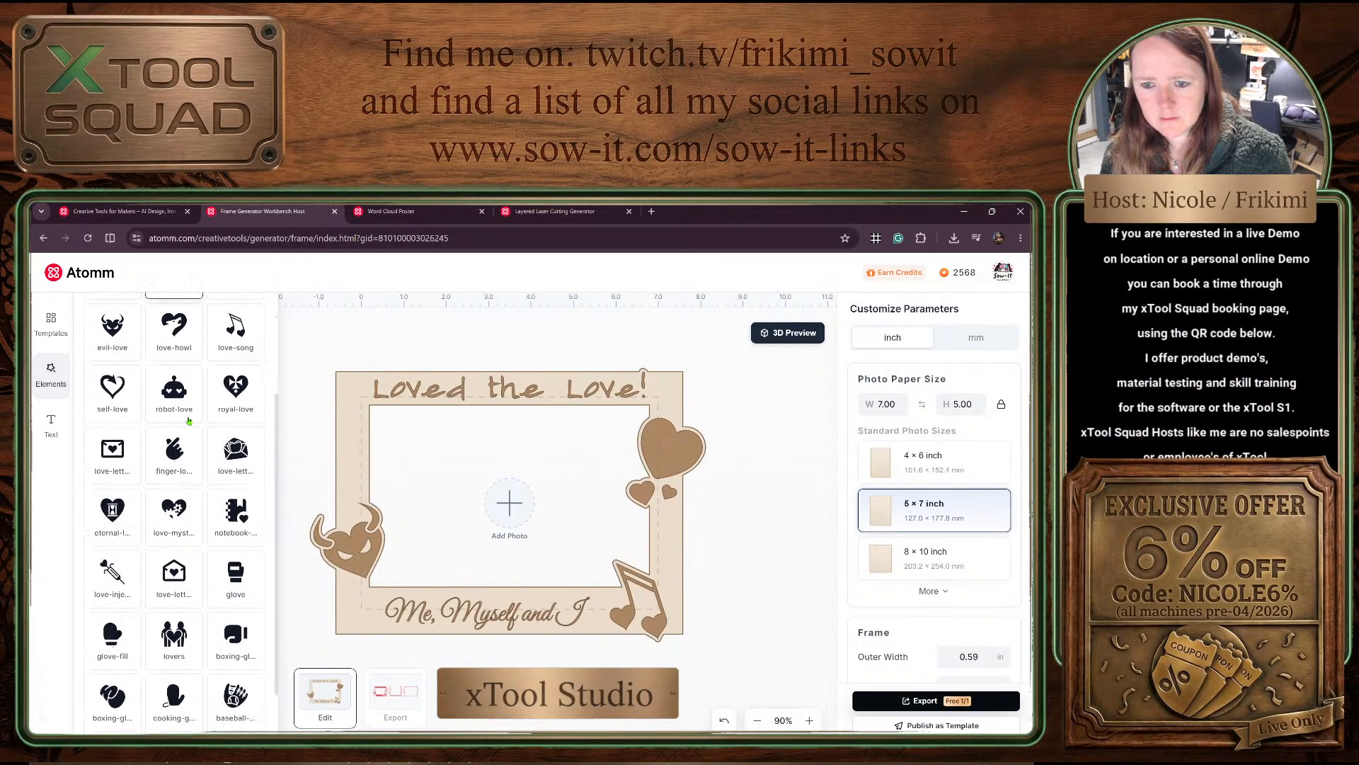
scroll(184, 413, up, 4)
click(92, 314)
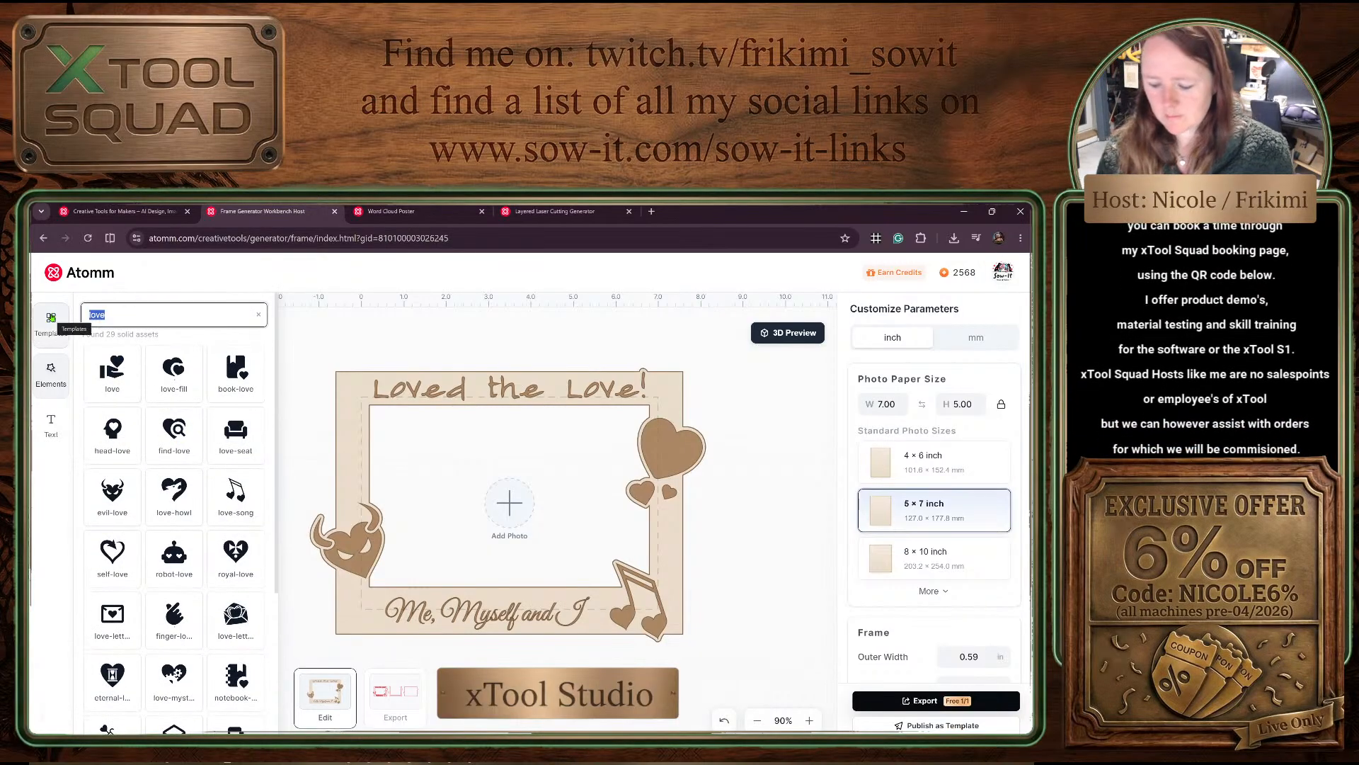
text(heart)
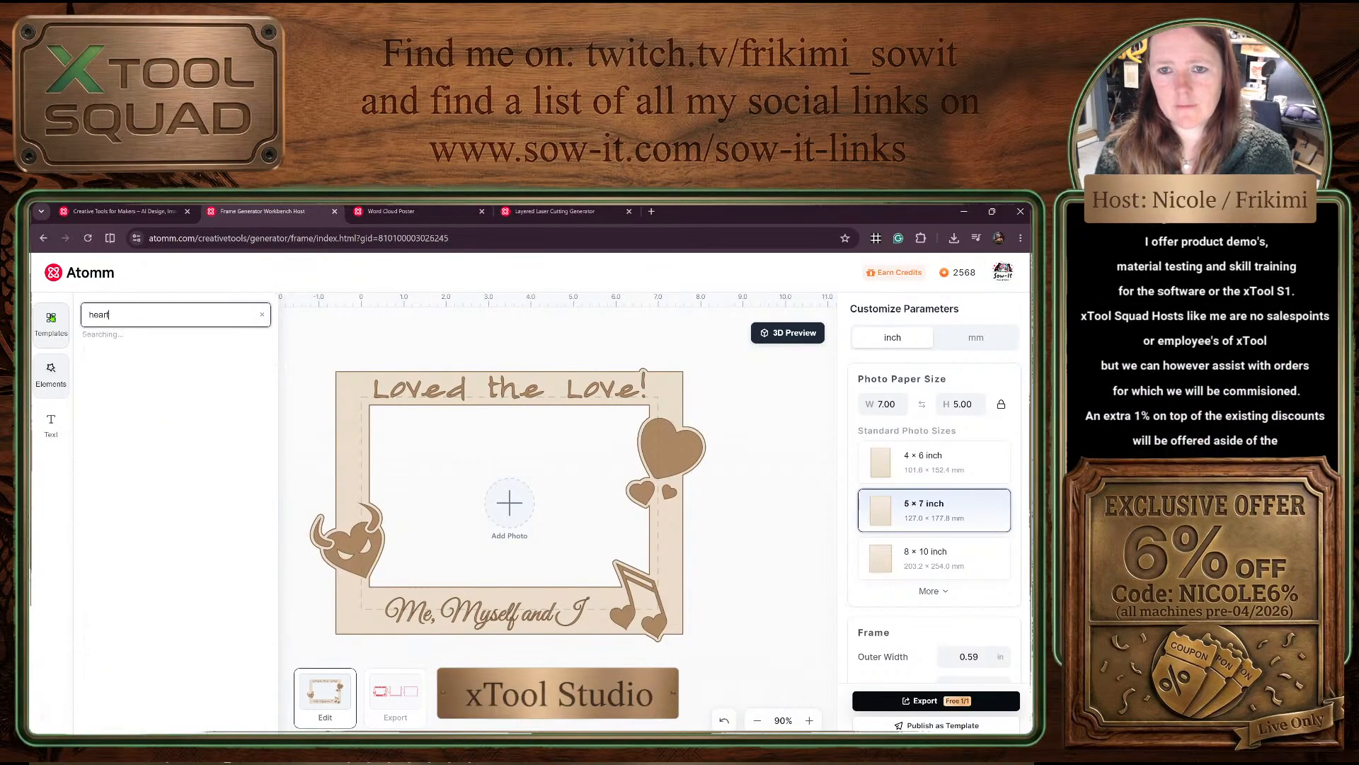
scroll(185, 488, down, 2)
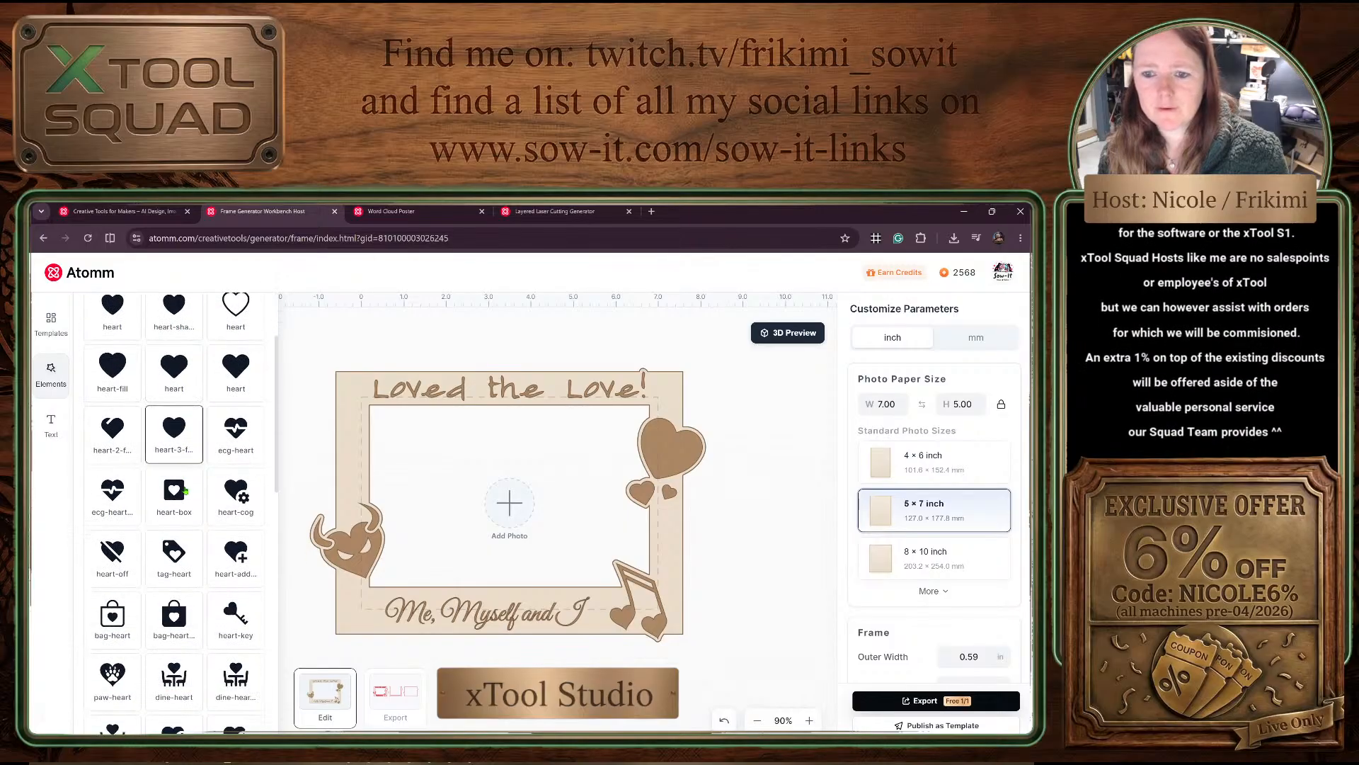
scroll(197, 474, down, 3)
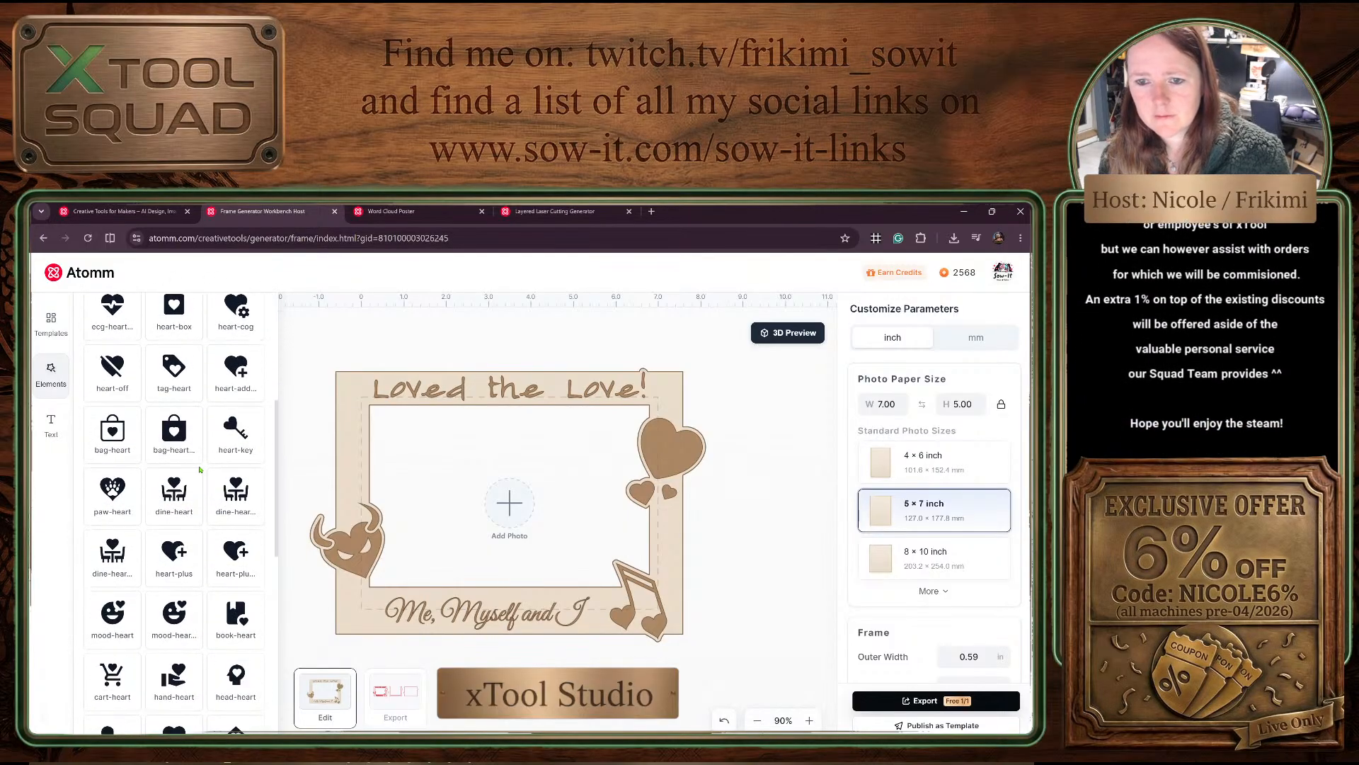
scroll(201, 465, down, 1)
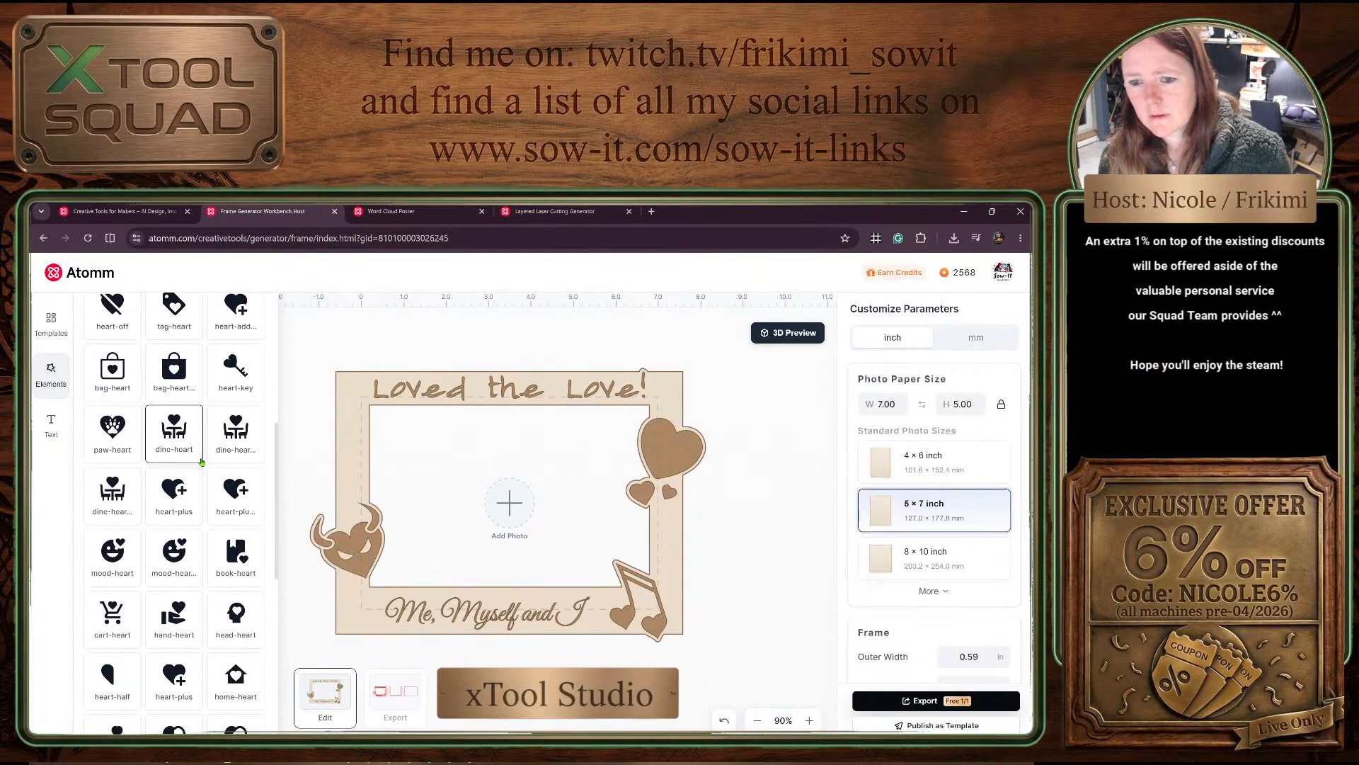
scroll(202, 462, down, 1)
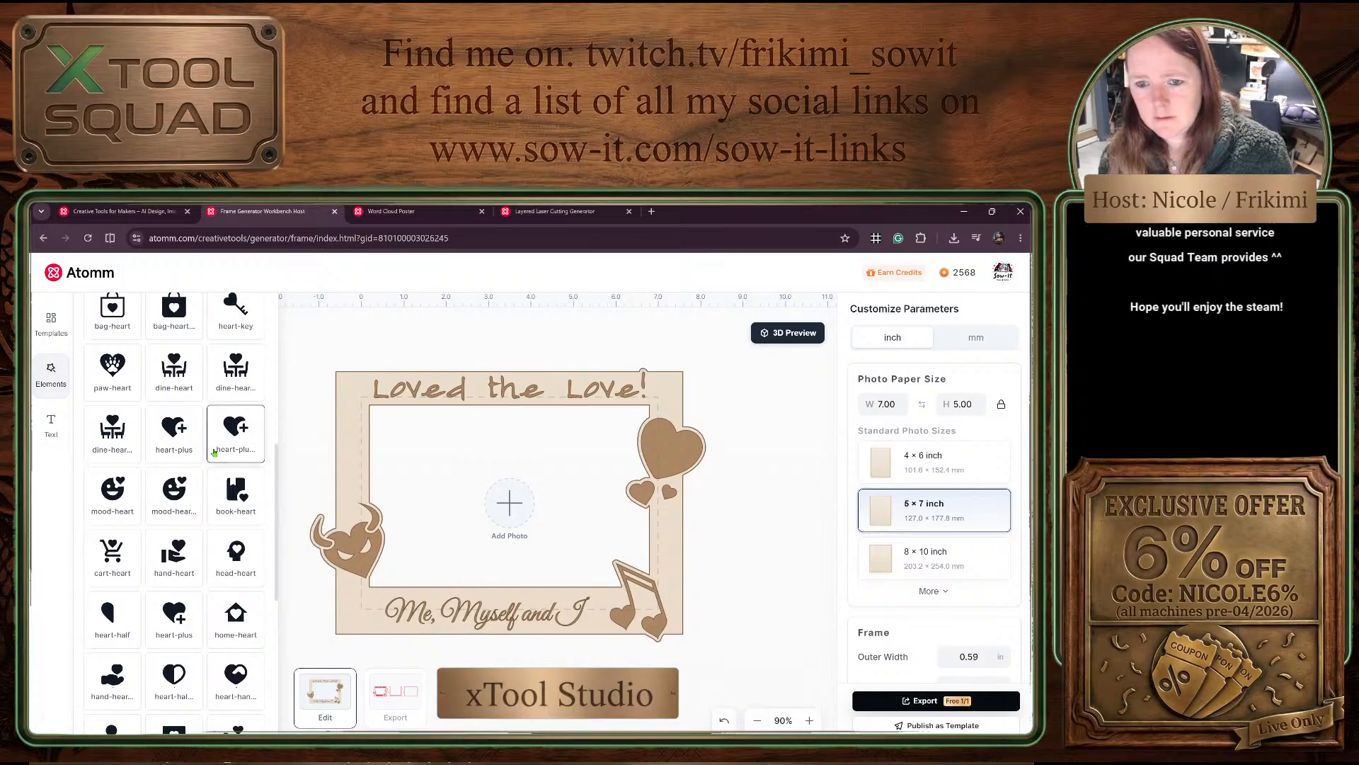
scroll(215, 453, down, 2)
scroll(217, 453, down, 1)
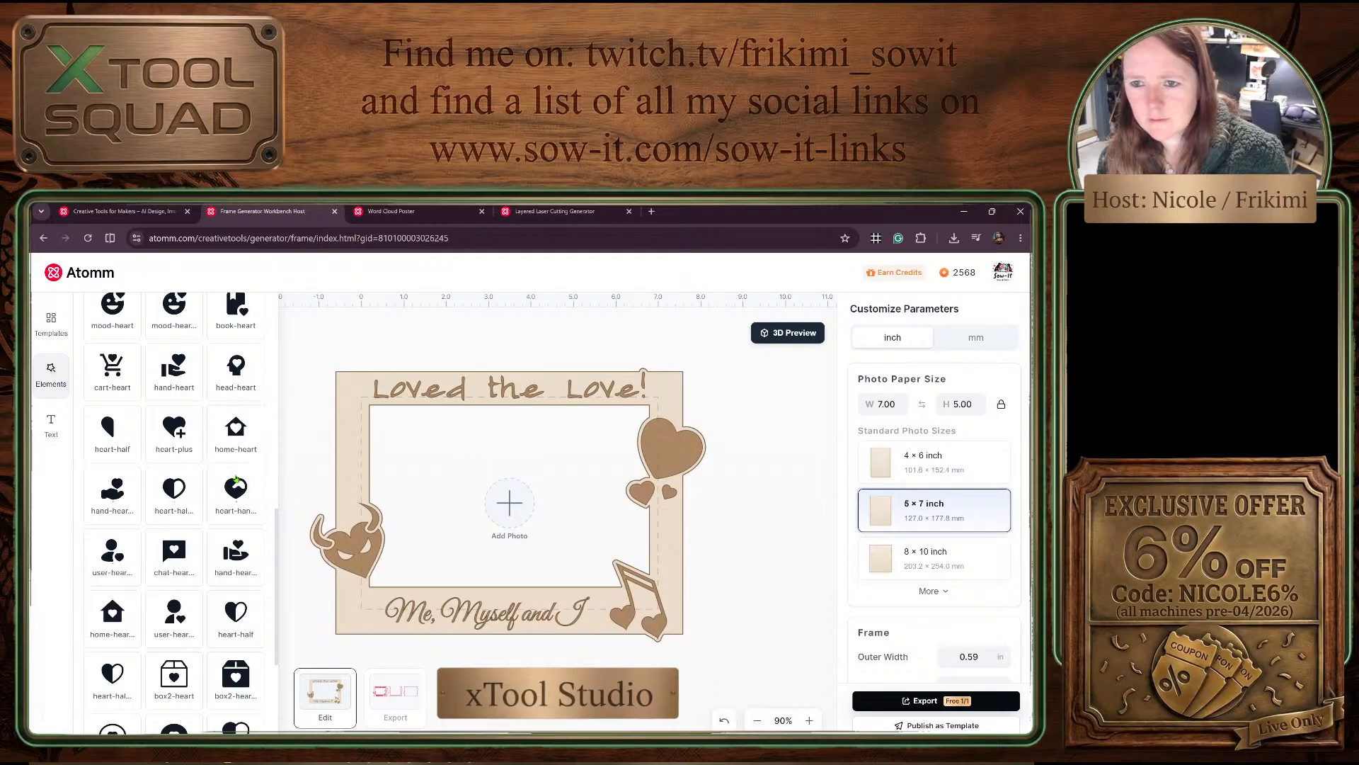
scroll(246, 471, down, 3)
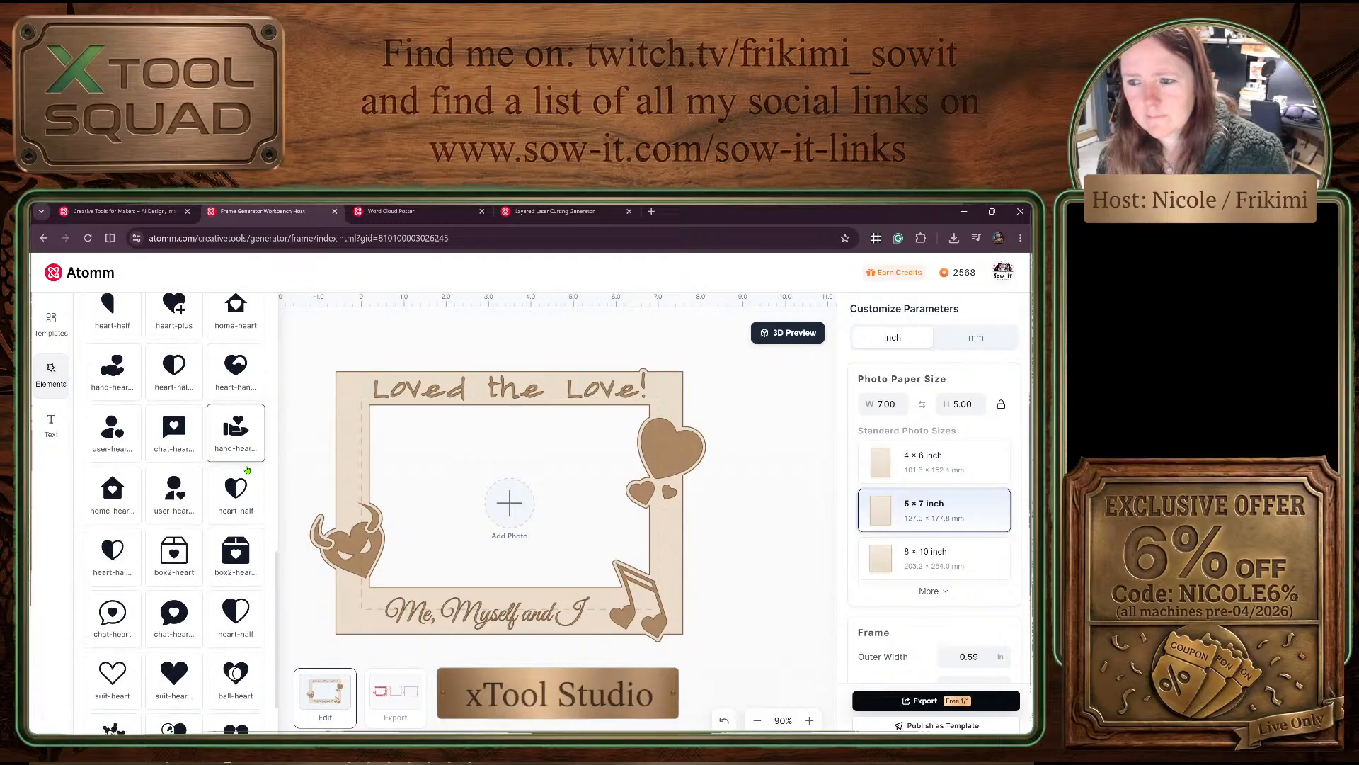
scroll(247, 469, down, 1)
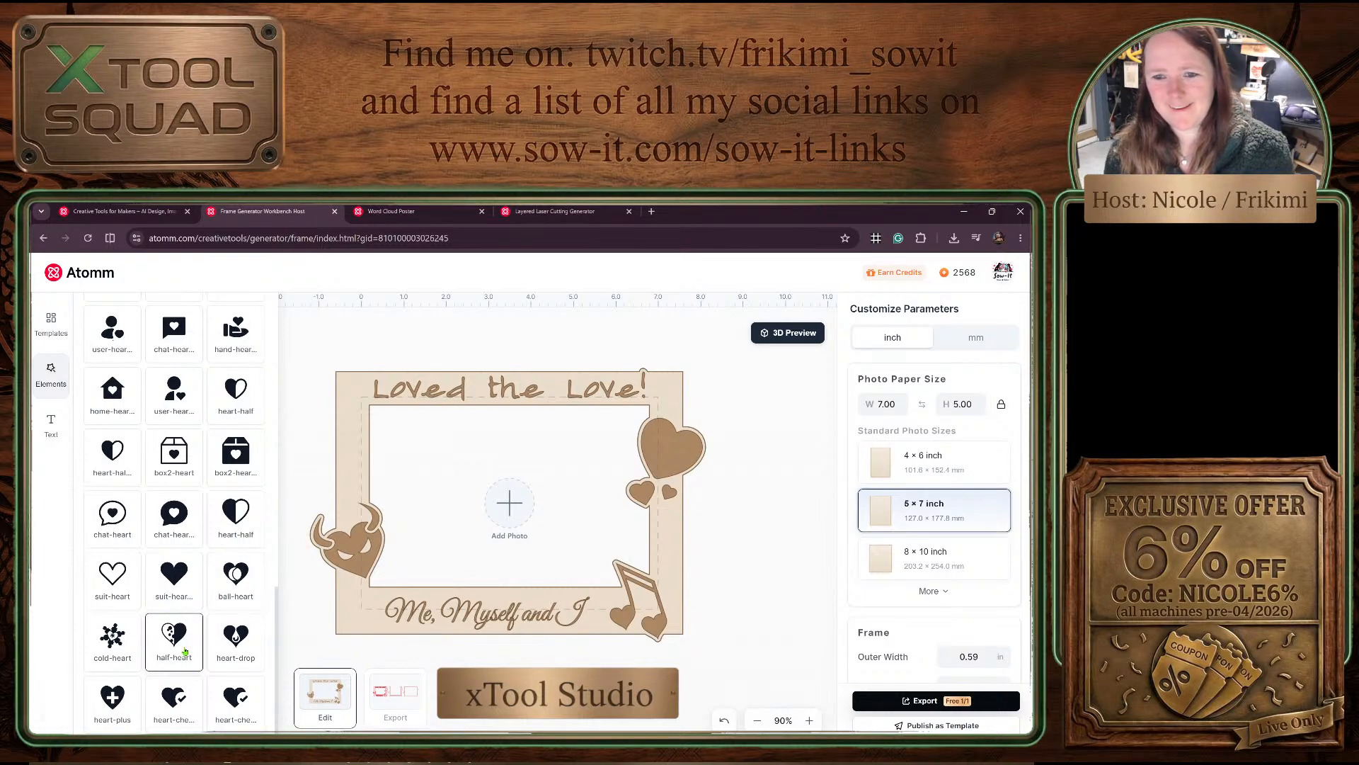
scroll(191, 641, up, 3)
scroll(191, 639, up, 1)
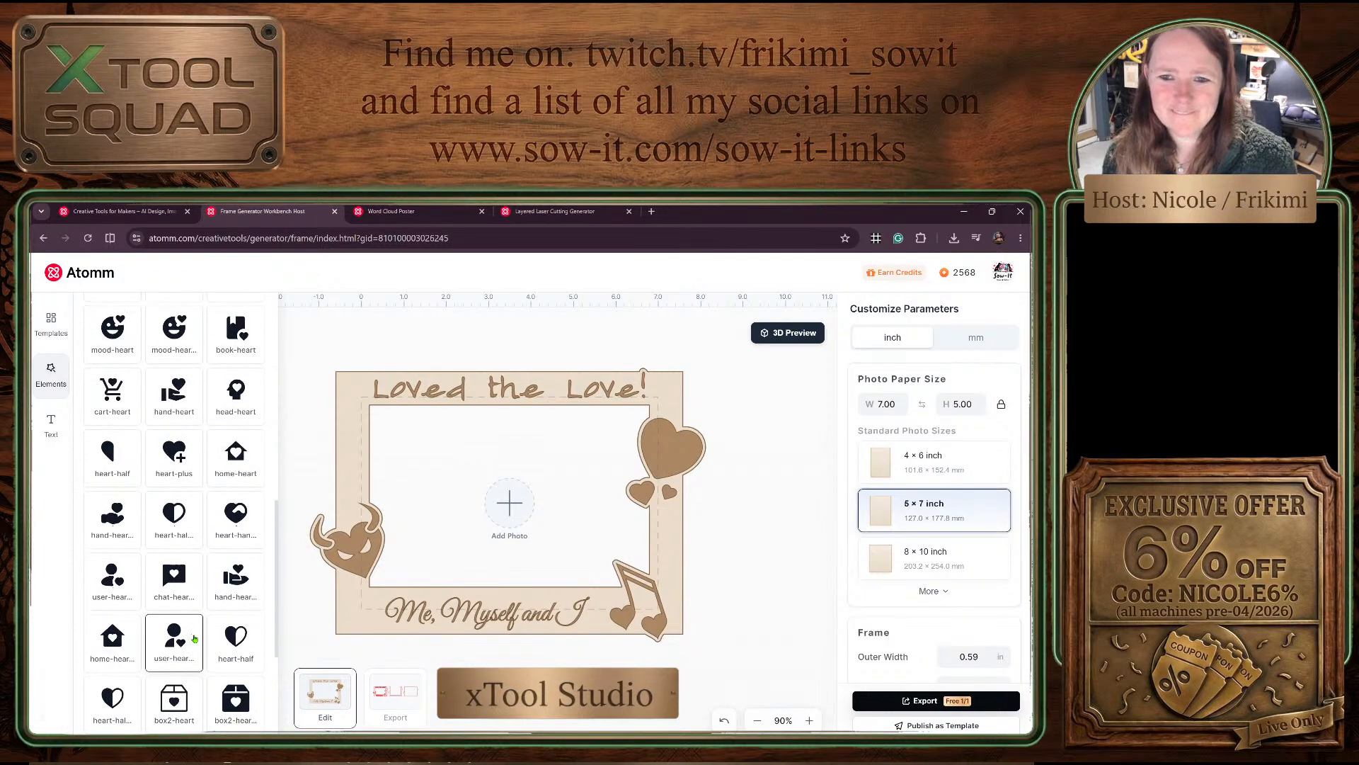
scroll(195, 639, up, 5)
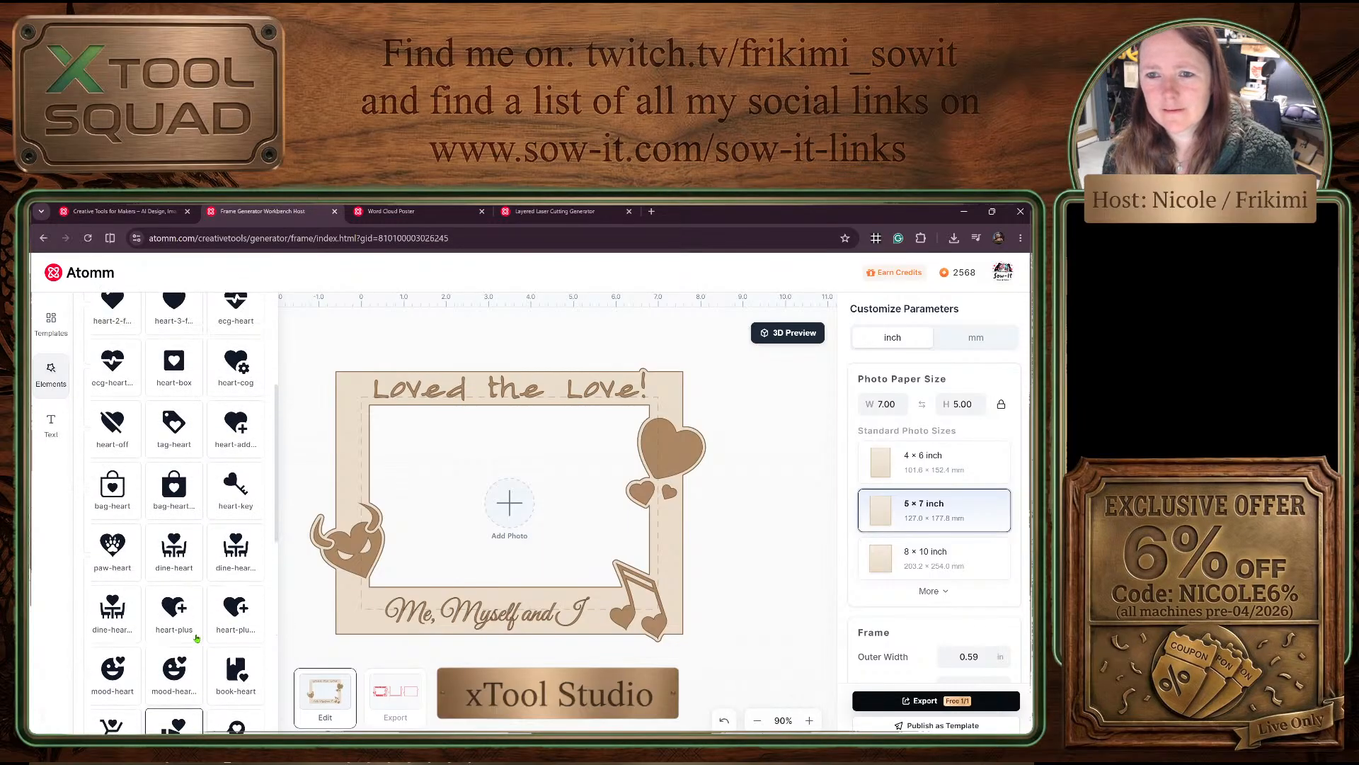
scroll(196, 638, up, 1)
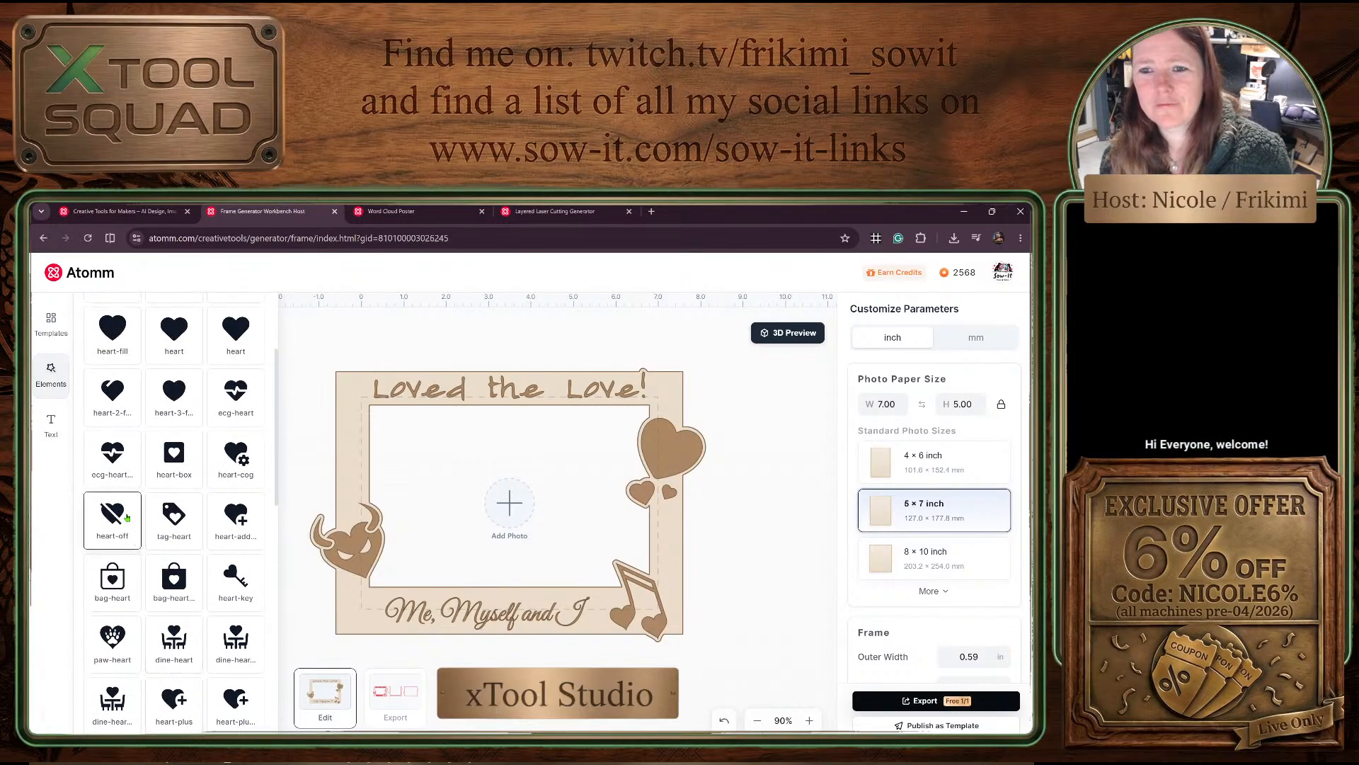
scroll(129, 531, up, 3)
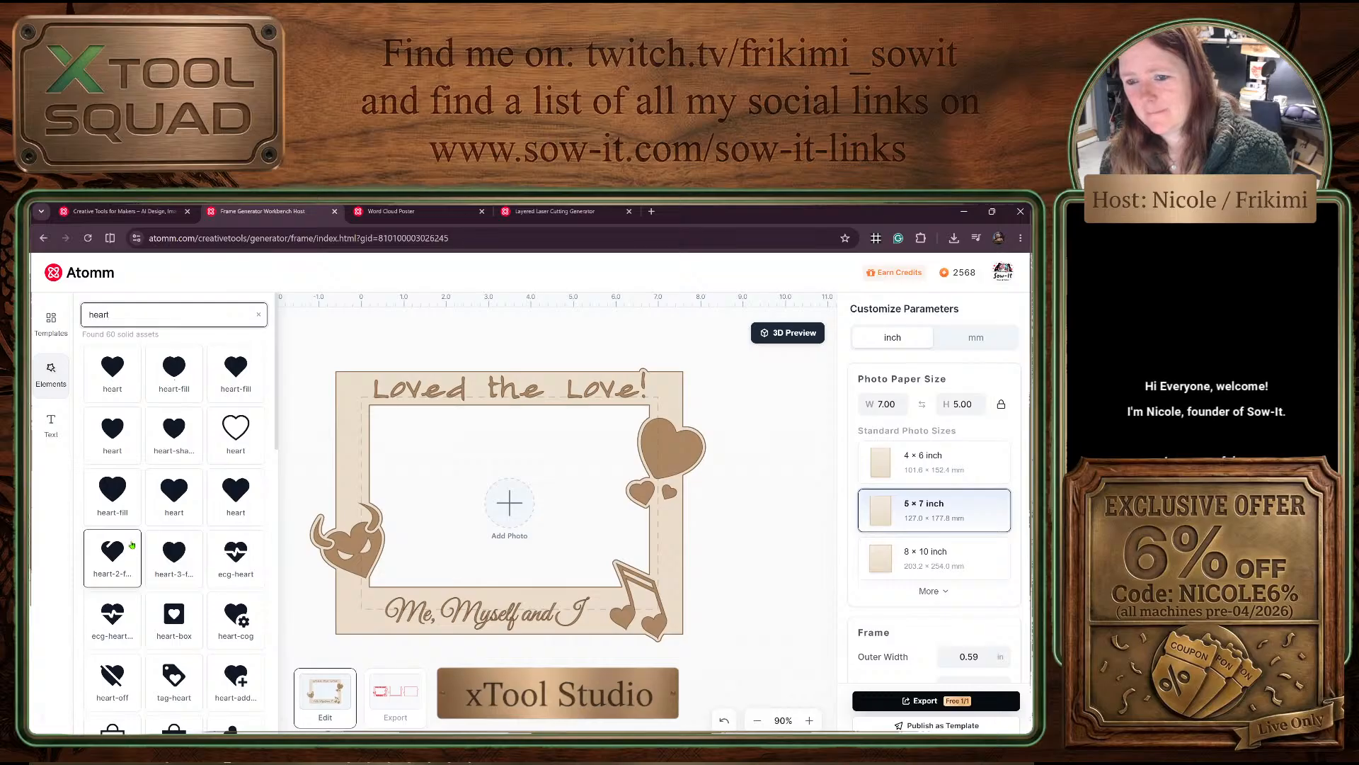
Step: Look through the full list of "heart" elements for another frame decoration
scroll(152, 546, down, 1)
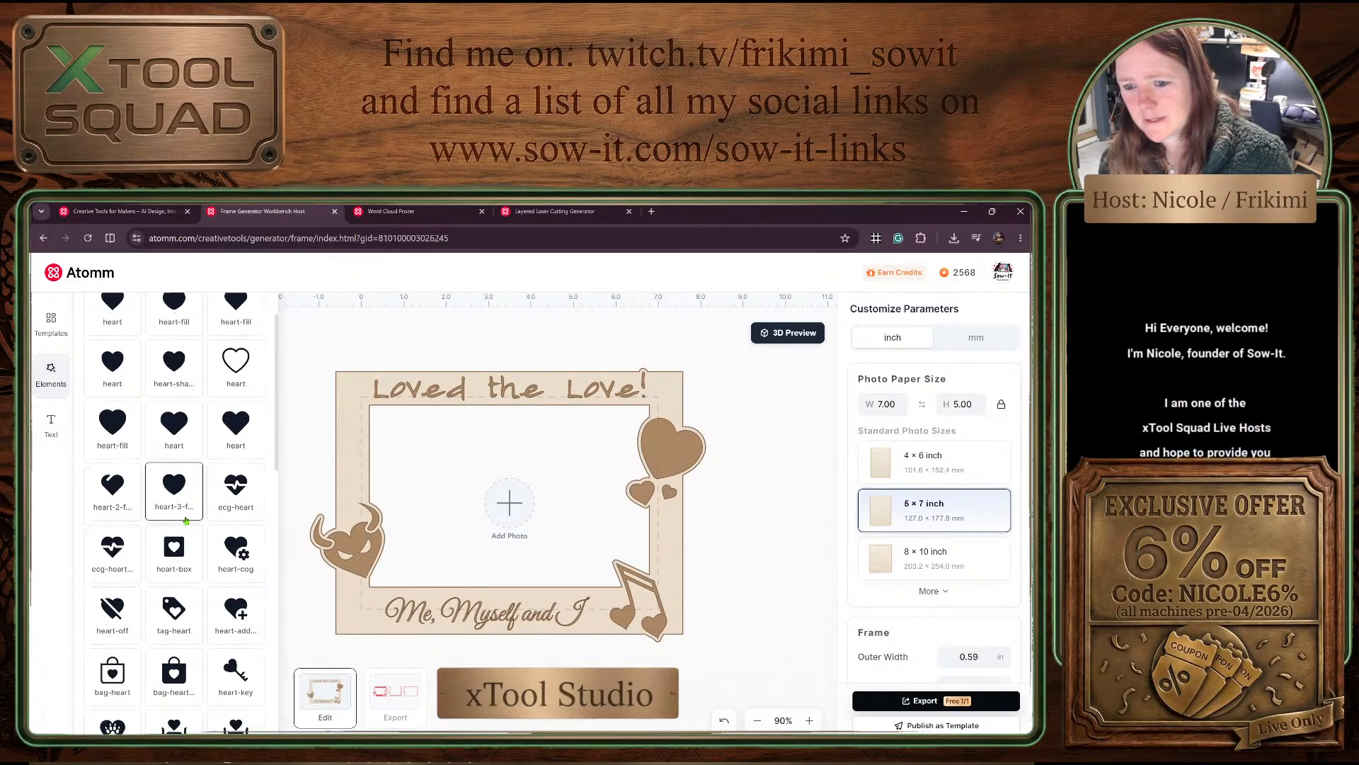
scroll(185, 522, down, 3)
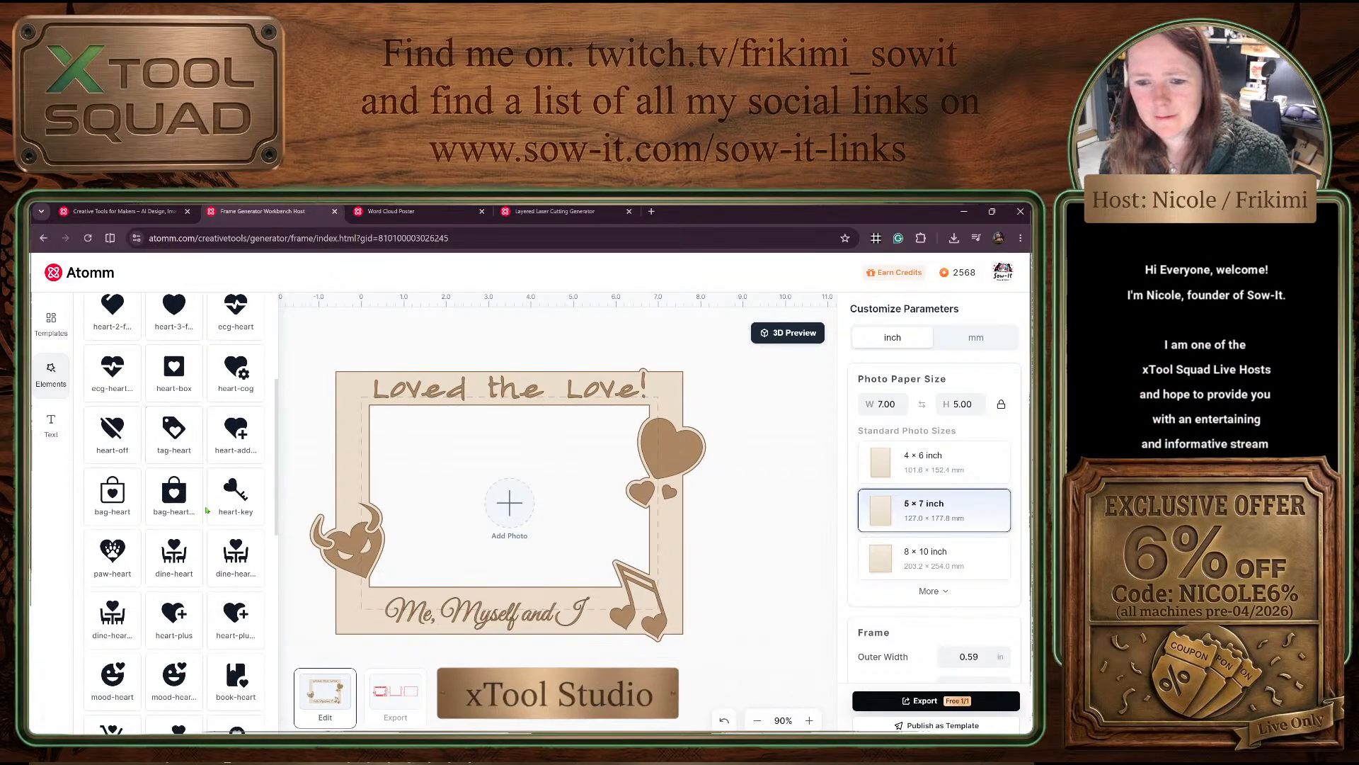
scroll(207, 510, down, 2)
scroll(207, 507, down, 3)
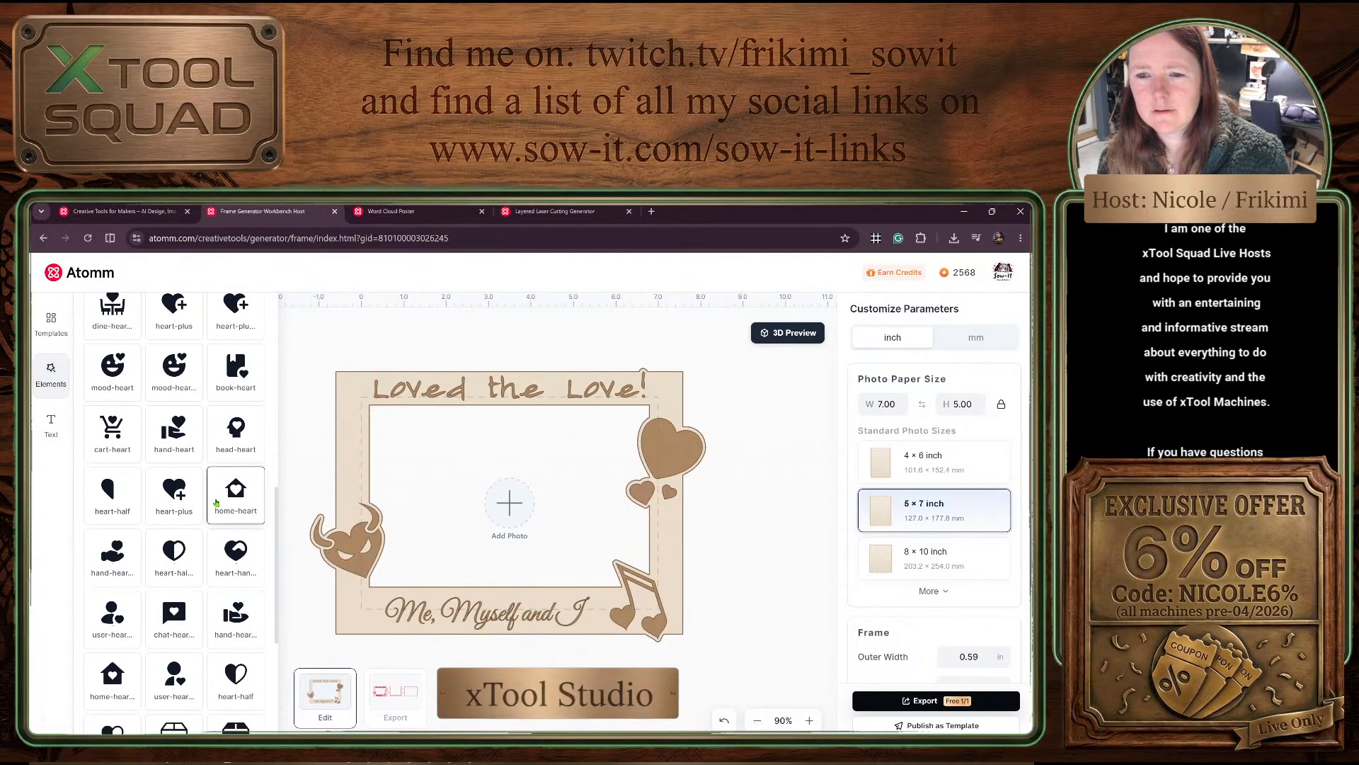
scroll(211, 480, down, 1)
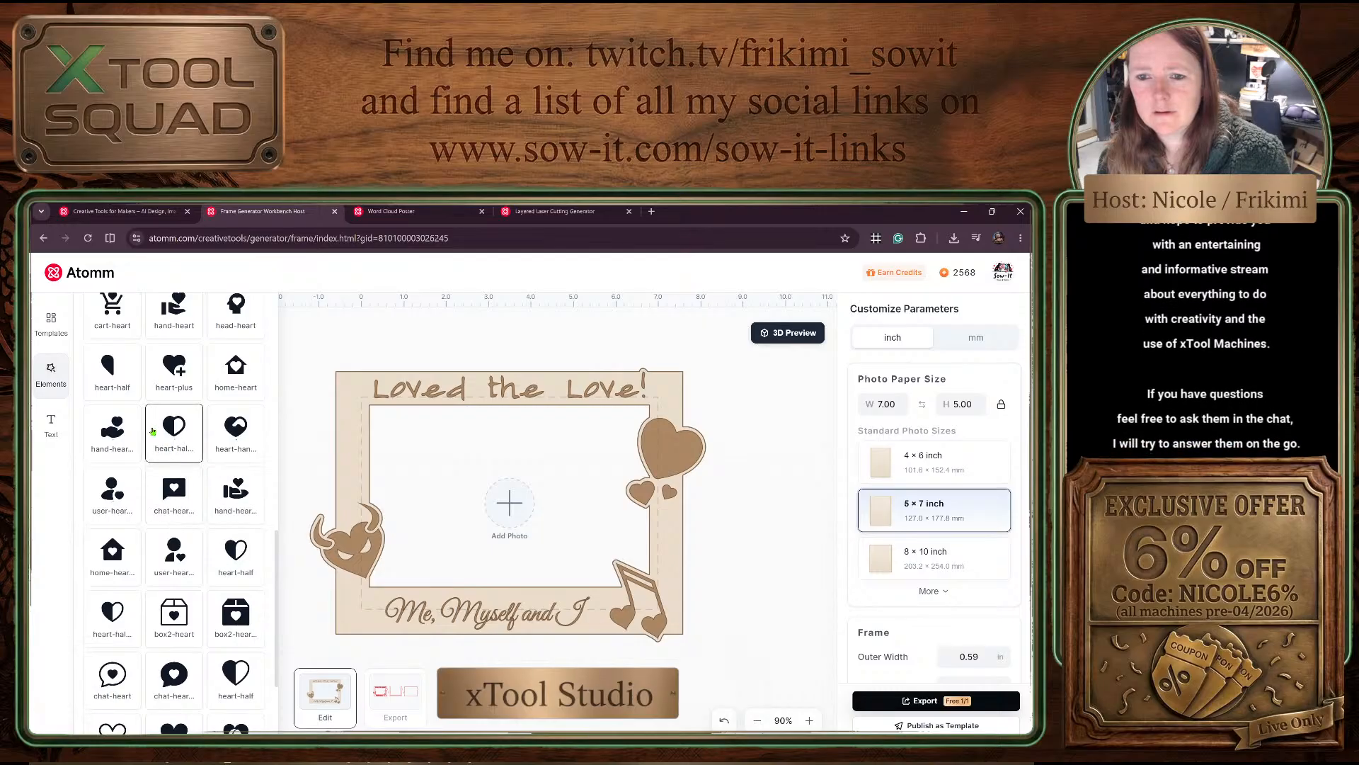
scroll(152, 429, down, 2)
scroll(153, 429, down, 2)
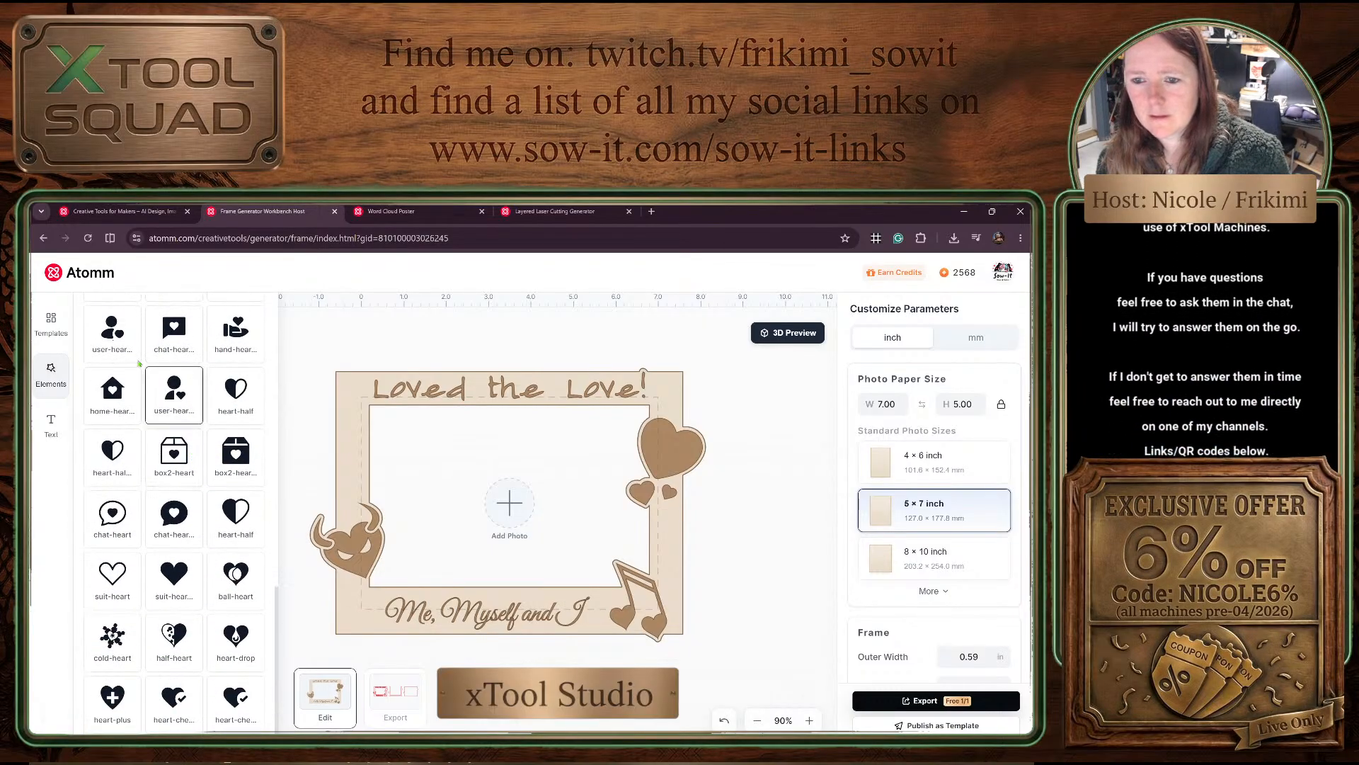
scroll(171, 402, up, 10)
scroll(171, 401, up, 3)
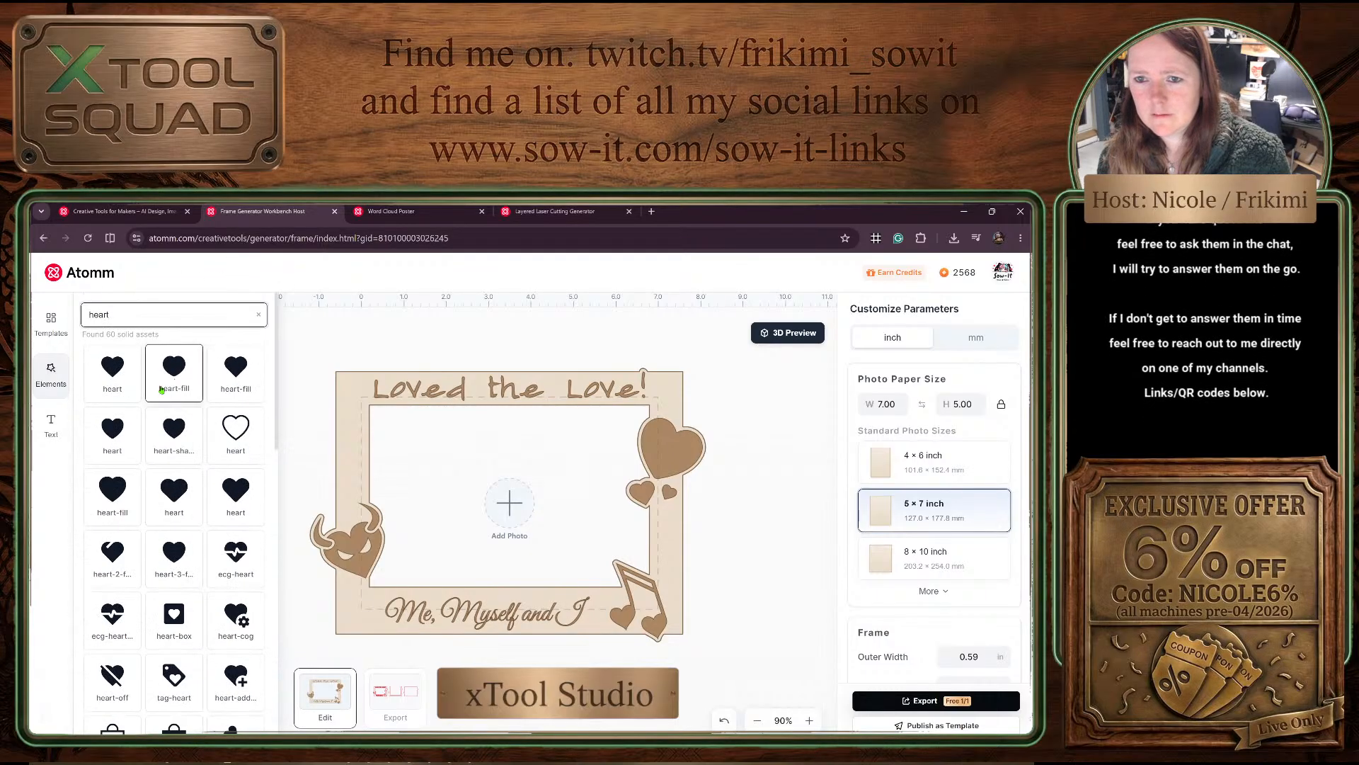
Step: Search the element library for "self"
drag(116, 316, 51, 318)
text(s)
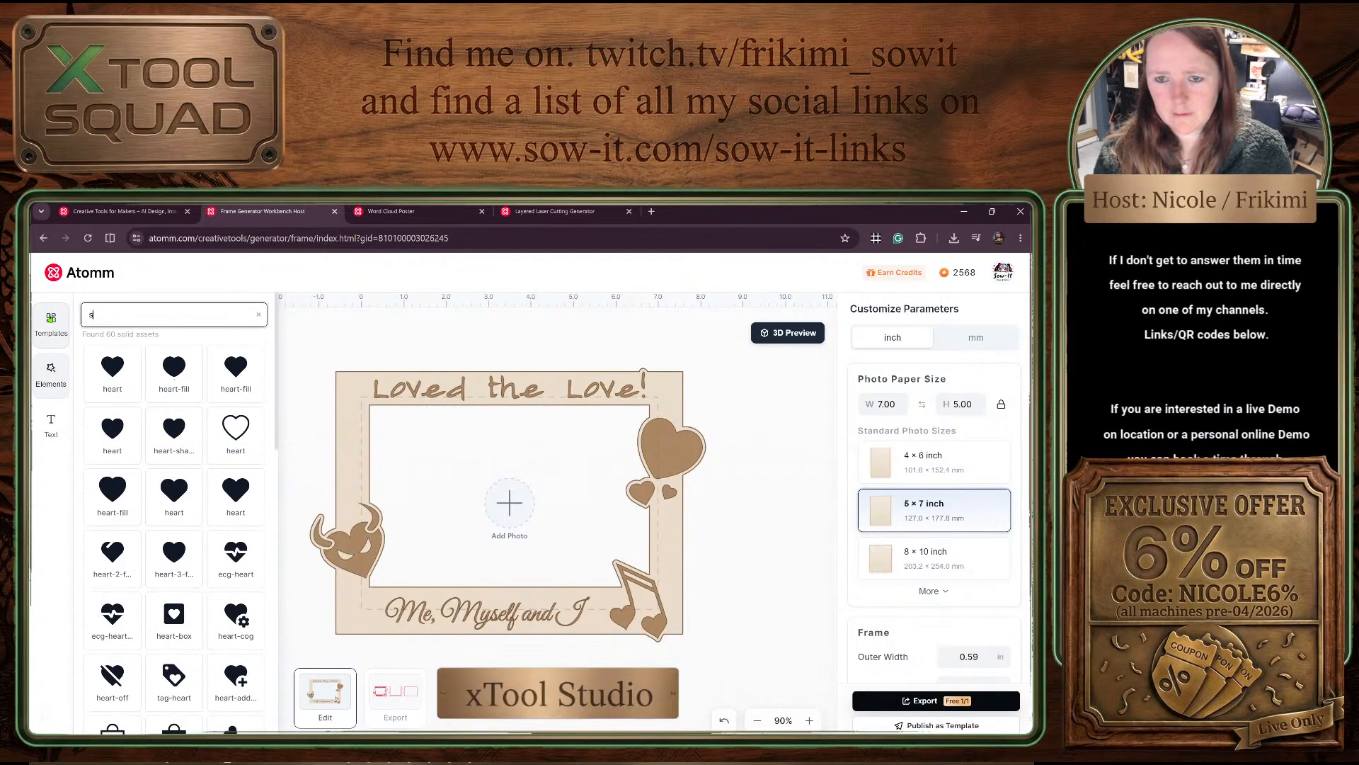
text(elf)
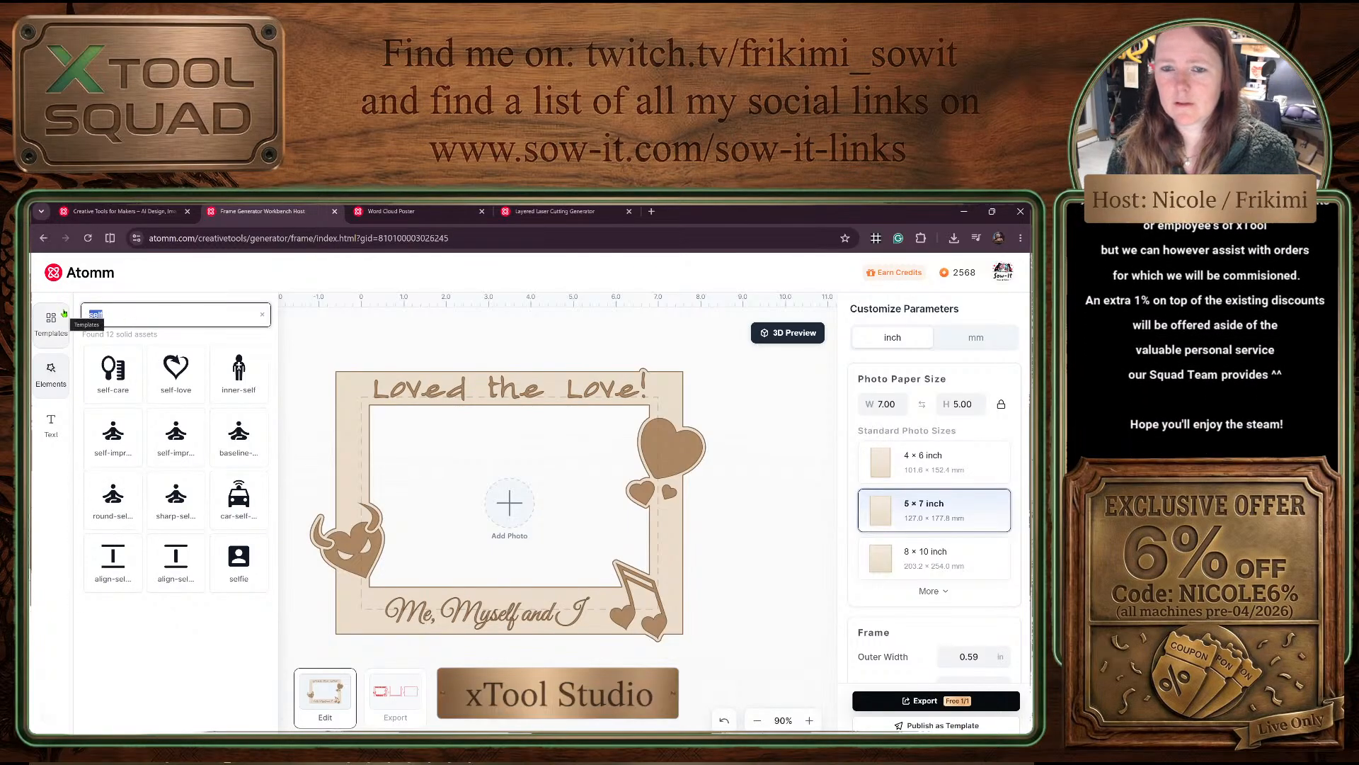
Step: Search the element library for "balance", look through those elements, and close the library without adding one
text(bal)
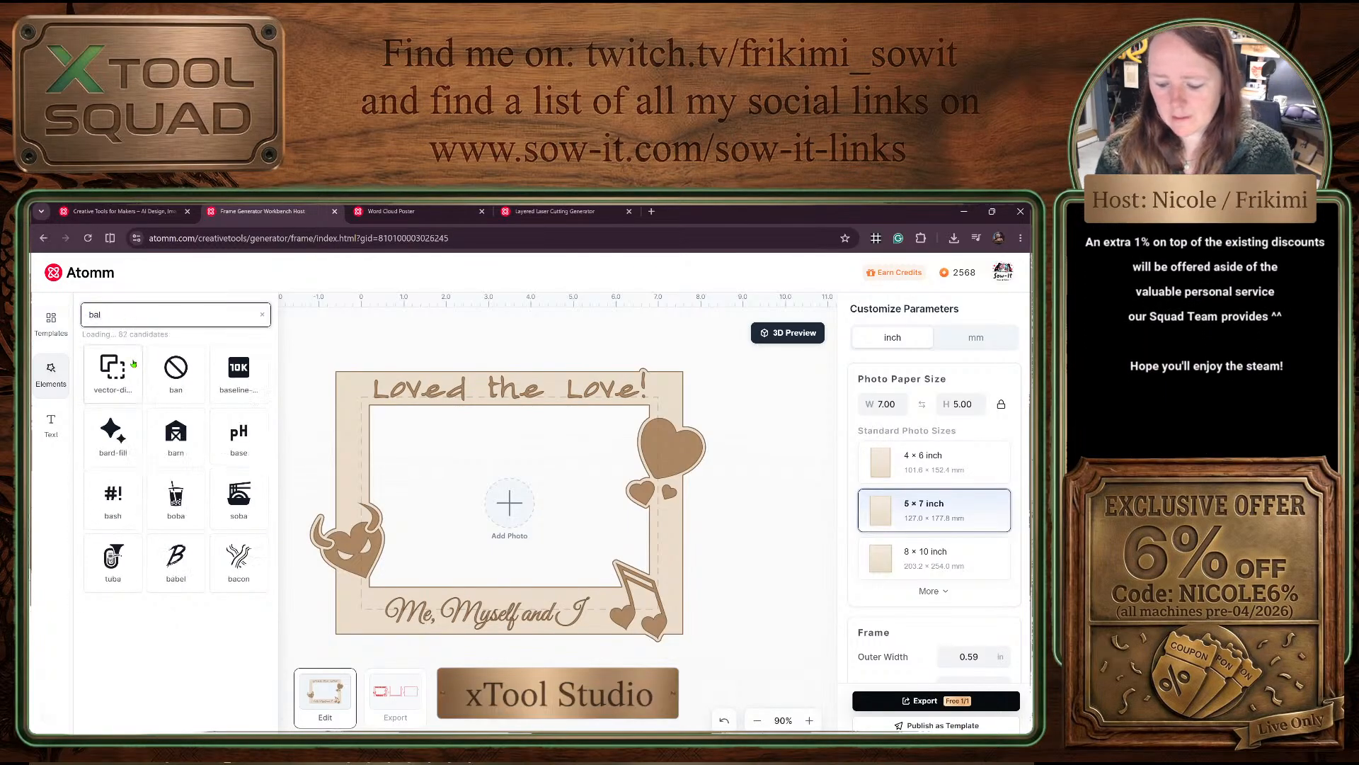
text(ance)
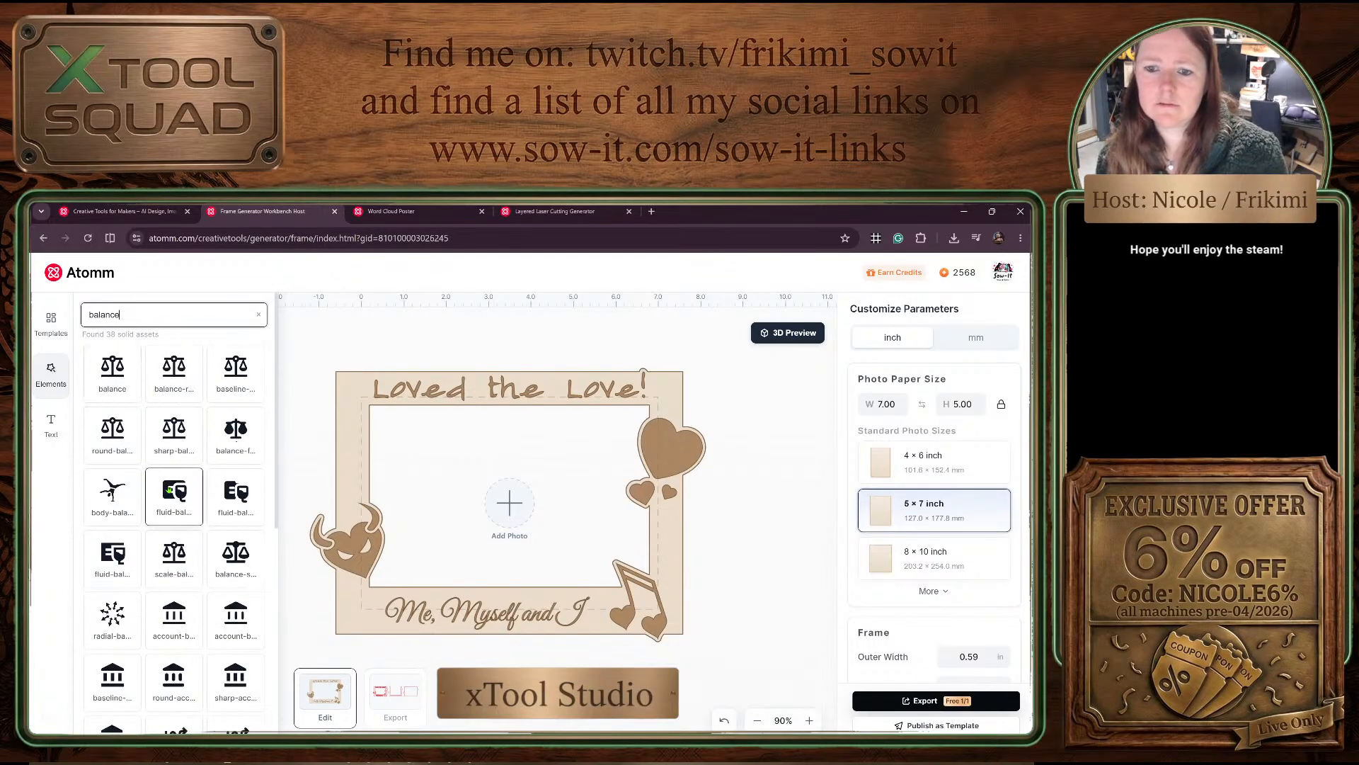
scroll(169, 488, down, 3)
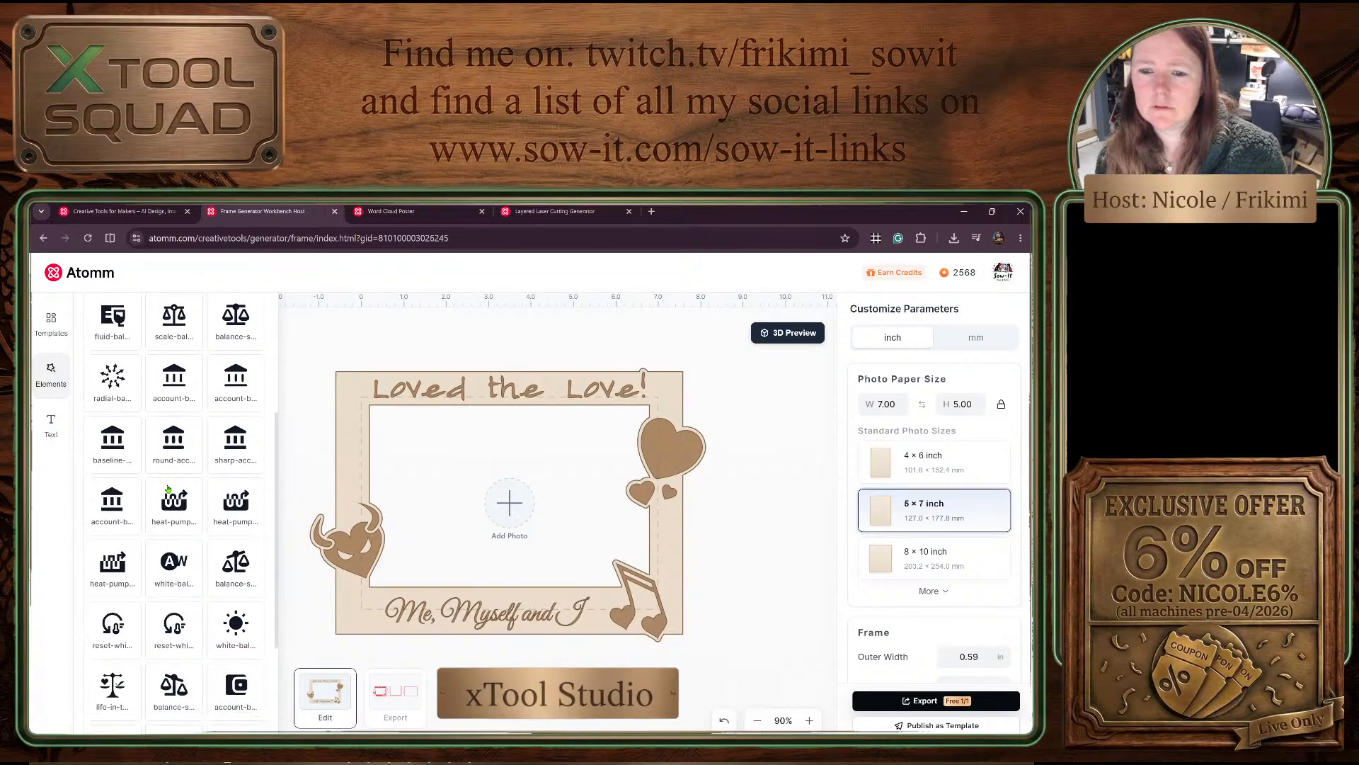
scroll(169, 489, down, 1)
scroll(166, 489, down, 1)
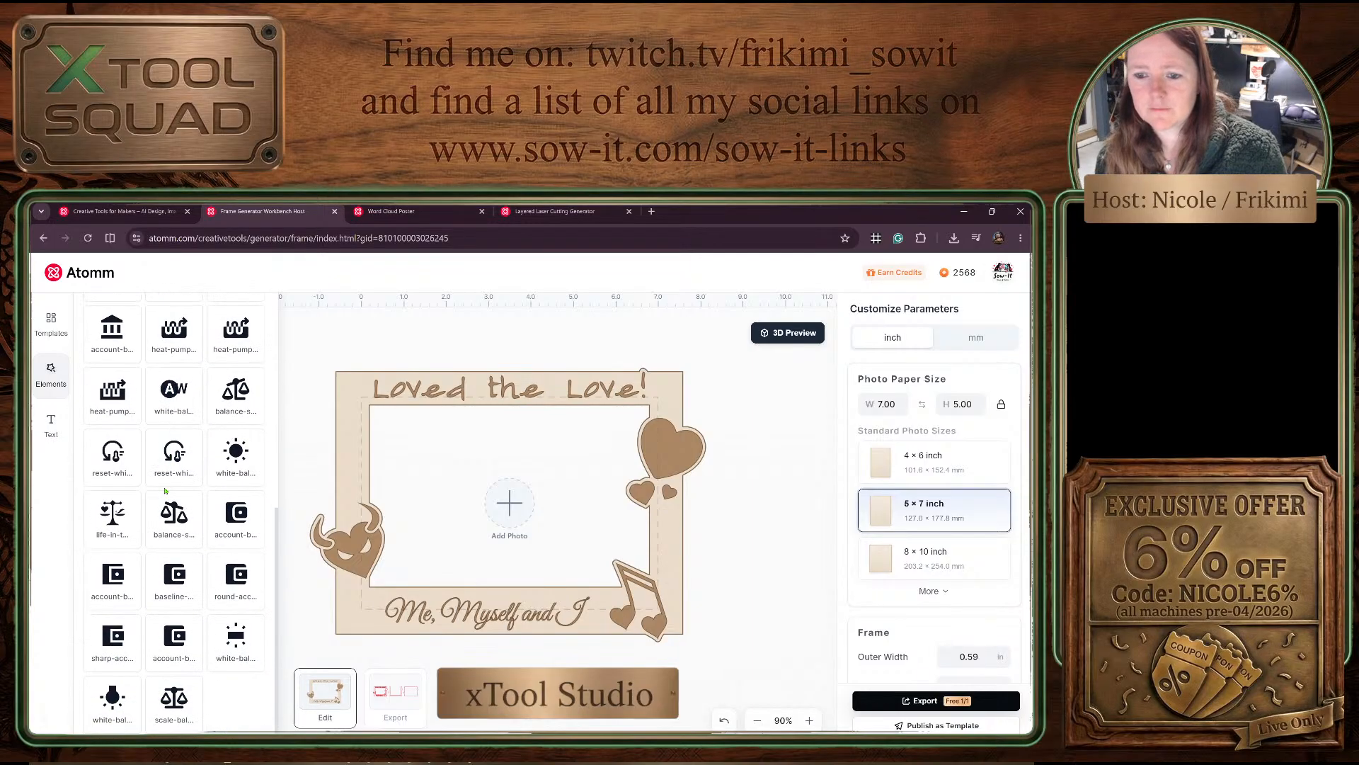
scroll(165, 491, up, 5)
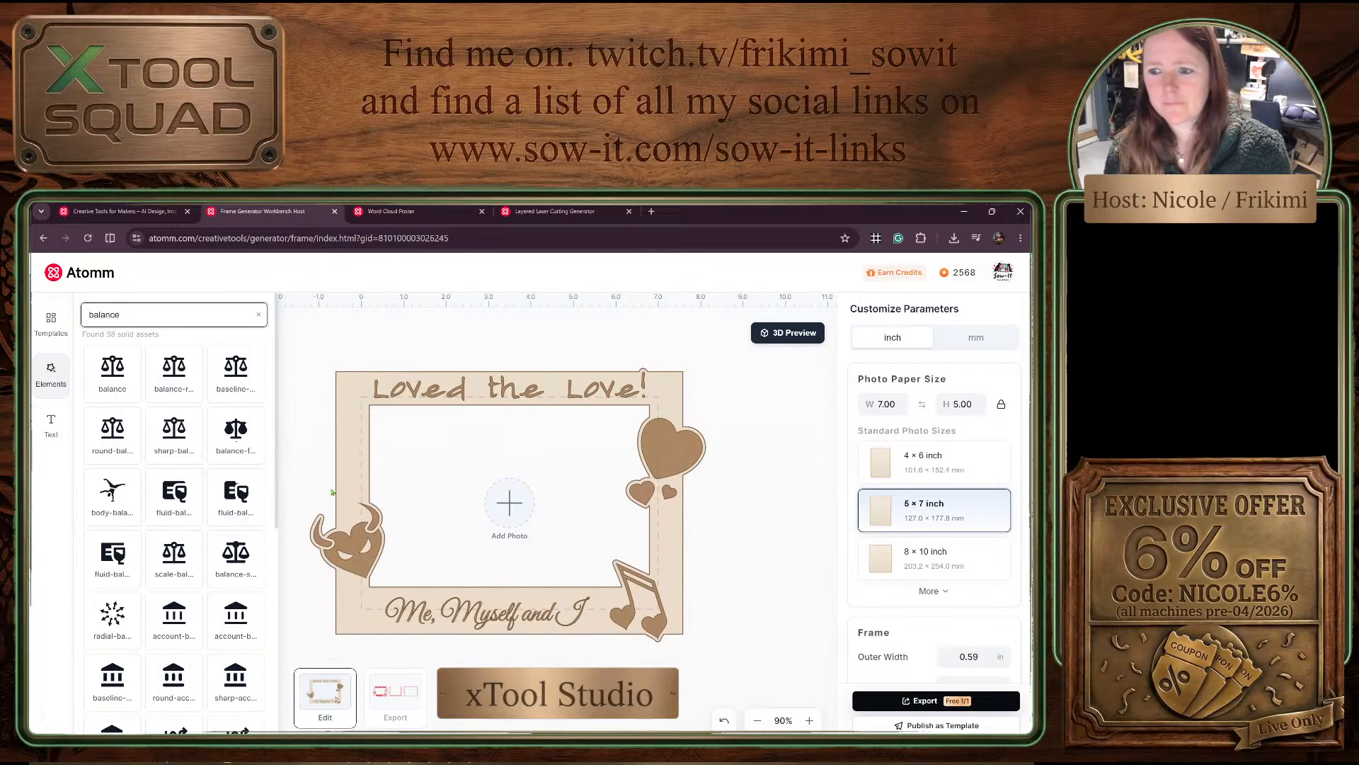
click(302, 341)
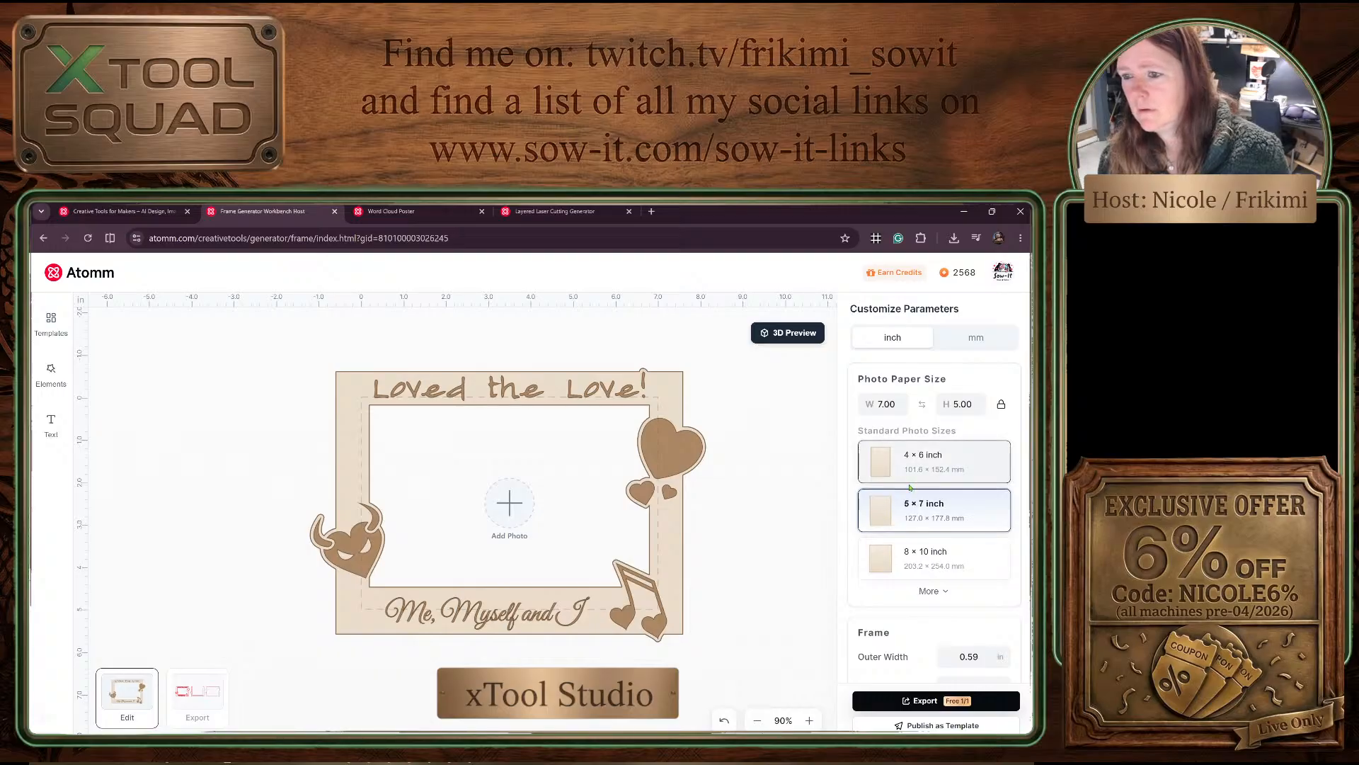
Step: Switch the photo paper to the standard 4 × 6 inch size and scale the frame's largest plain heart to 69%
click(913, 461)
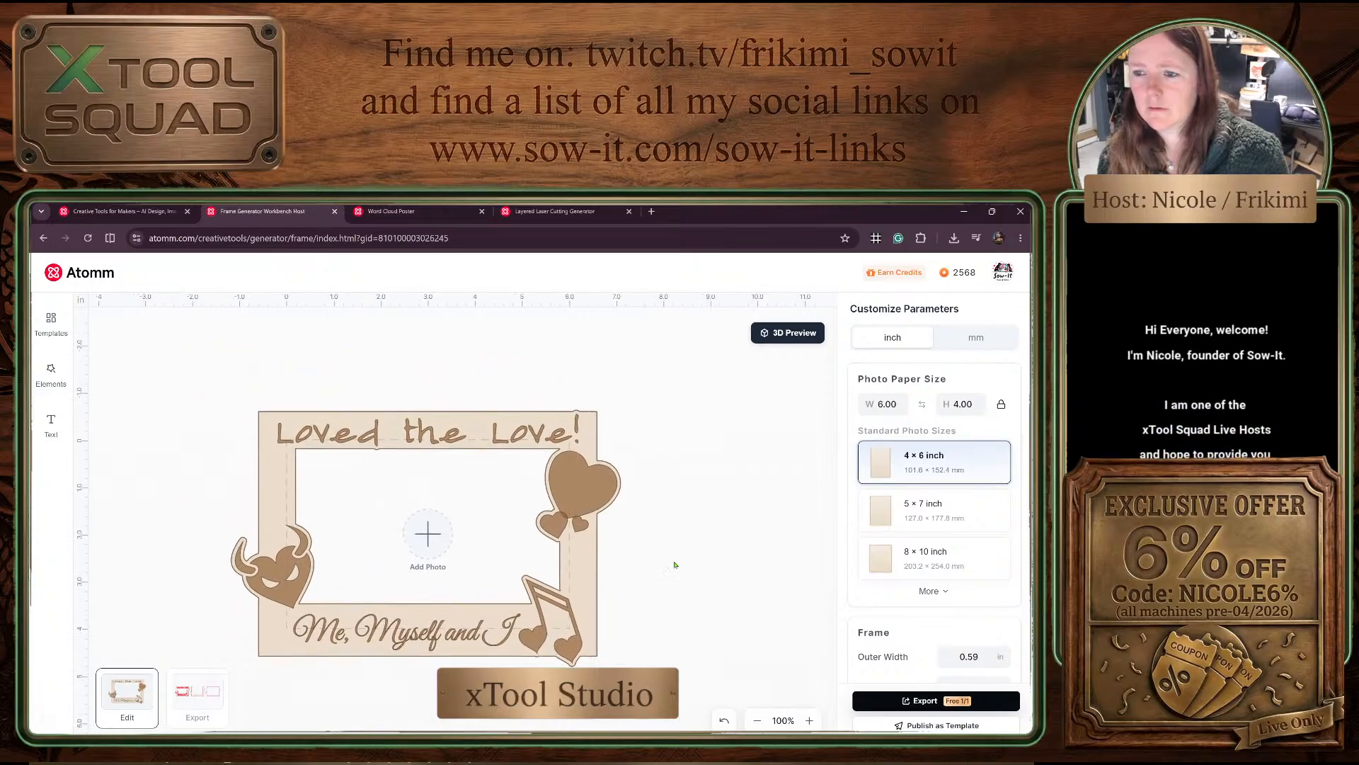
click(581, 491)
drag(624, 479, 613, 476)
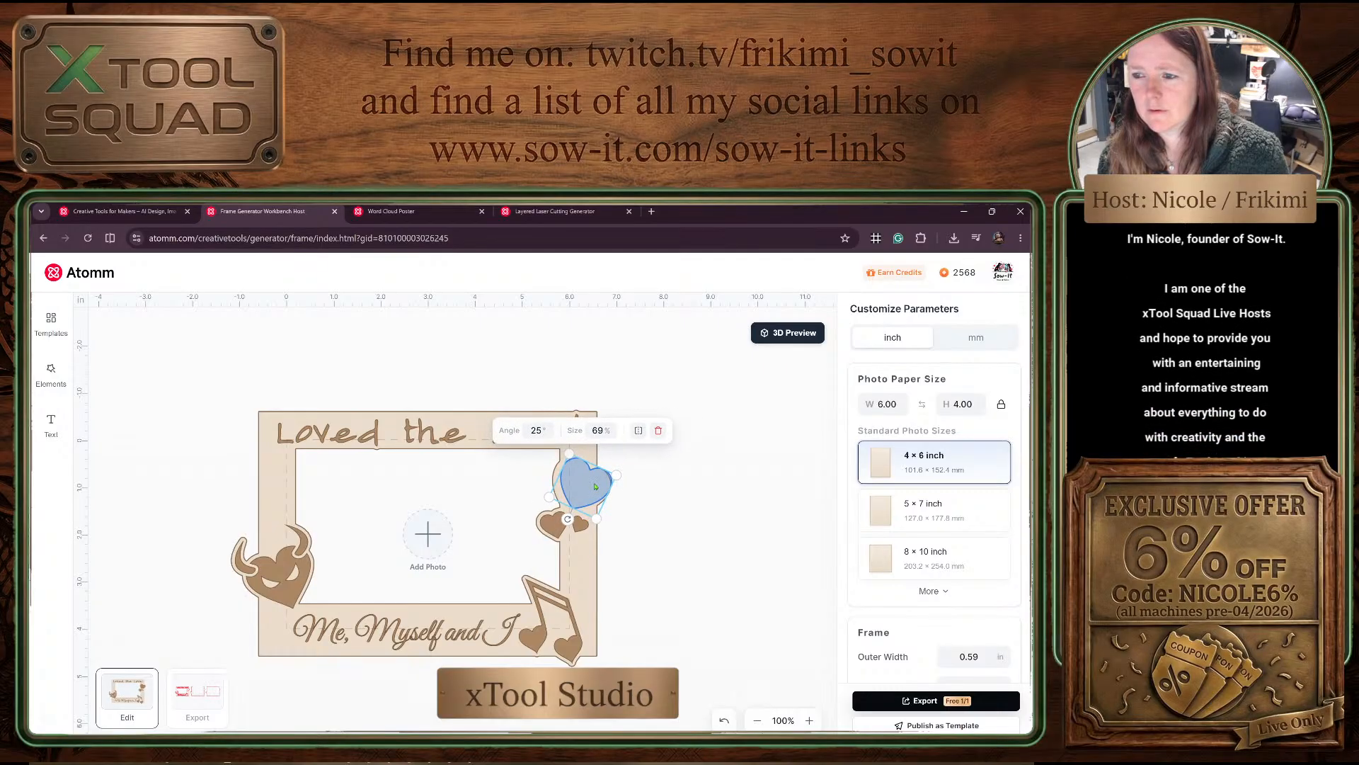
Step: Scale the medium heart on the frame's right border to 33% and nudge the smallest heart beside it slightly to the right
click(552, 530)
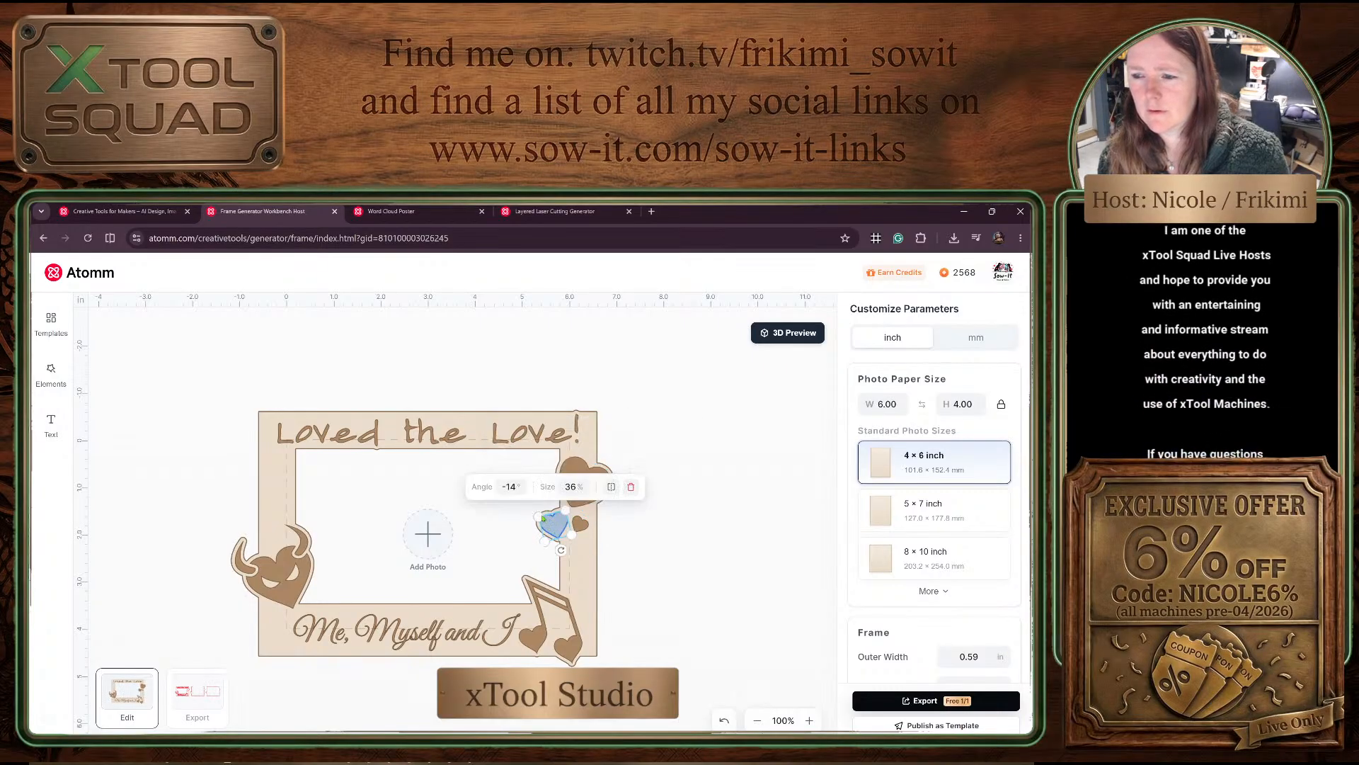
drag(541, 519, 542, 521)
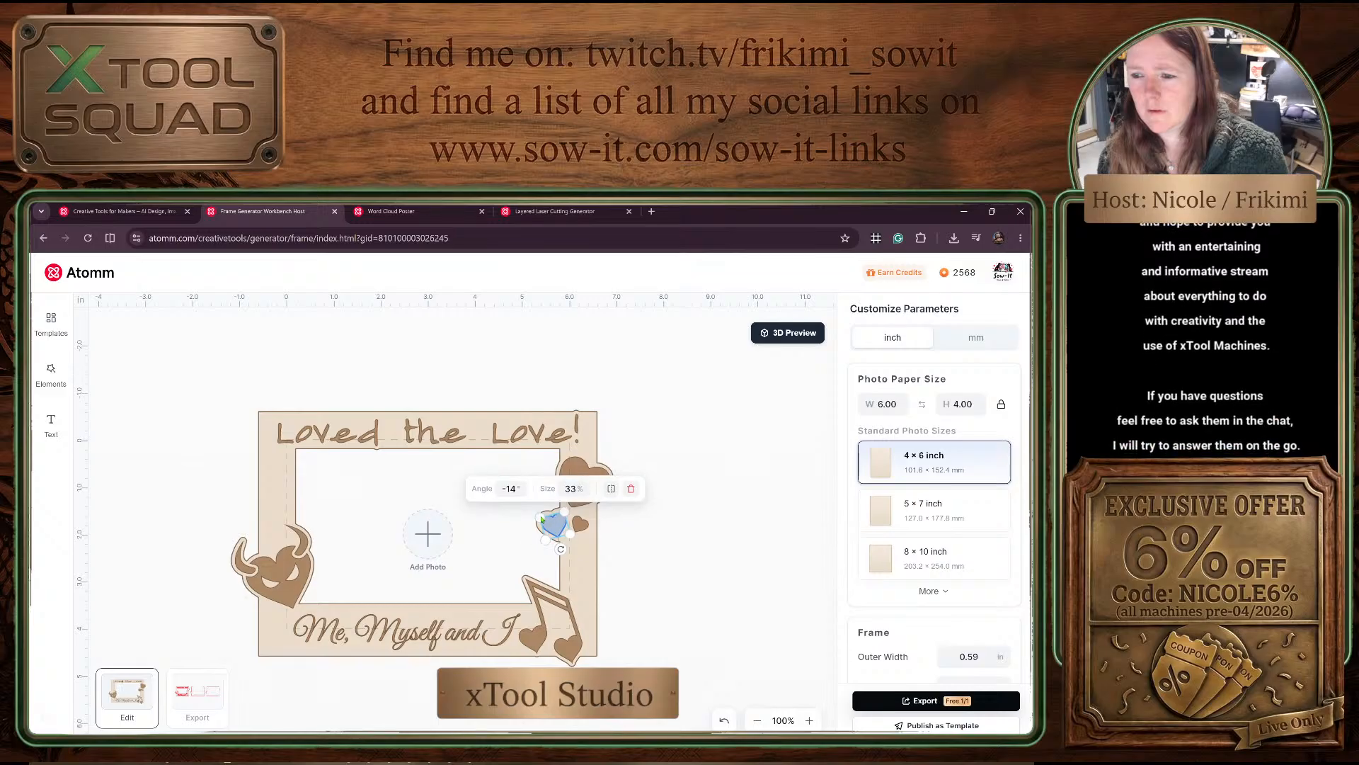
click(583, 524)
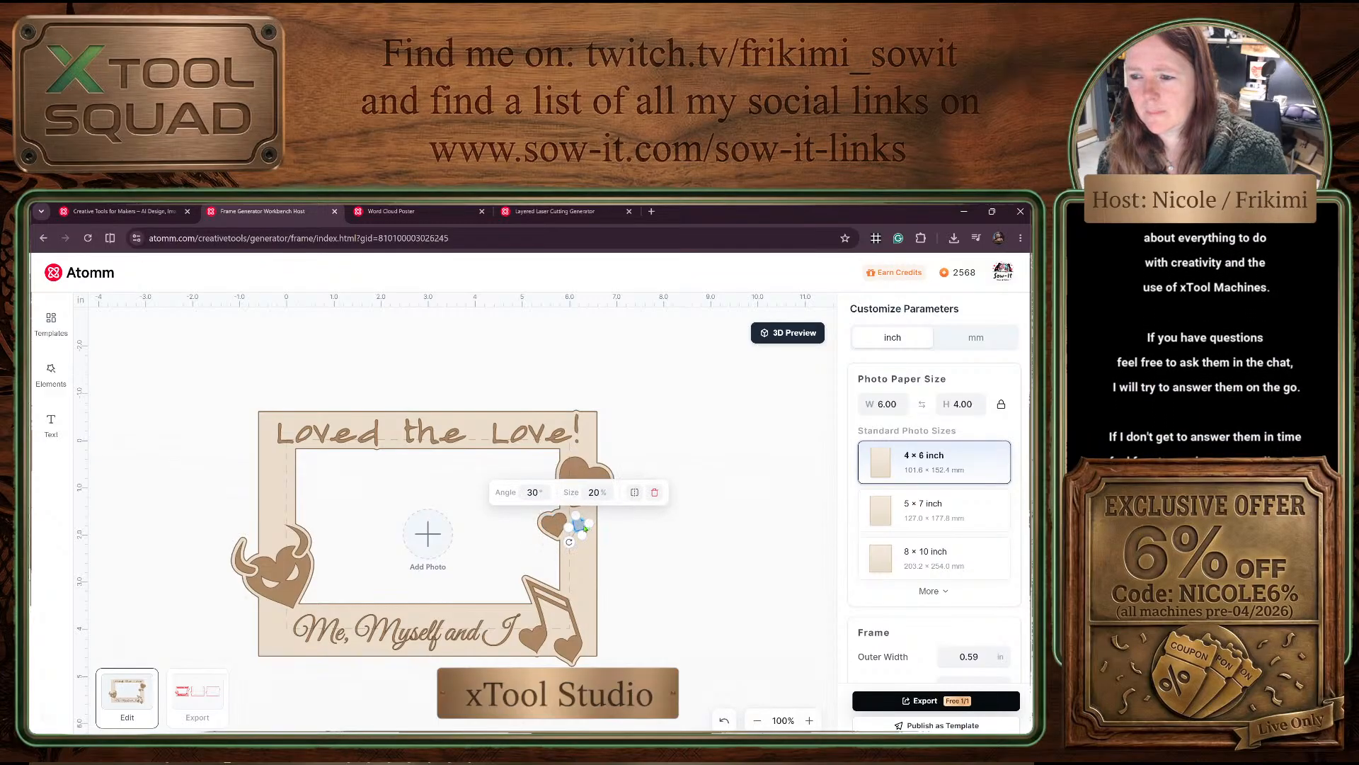
drag(579, 525, 584, 528)
click(689, 526)
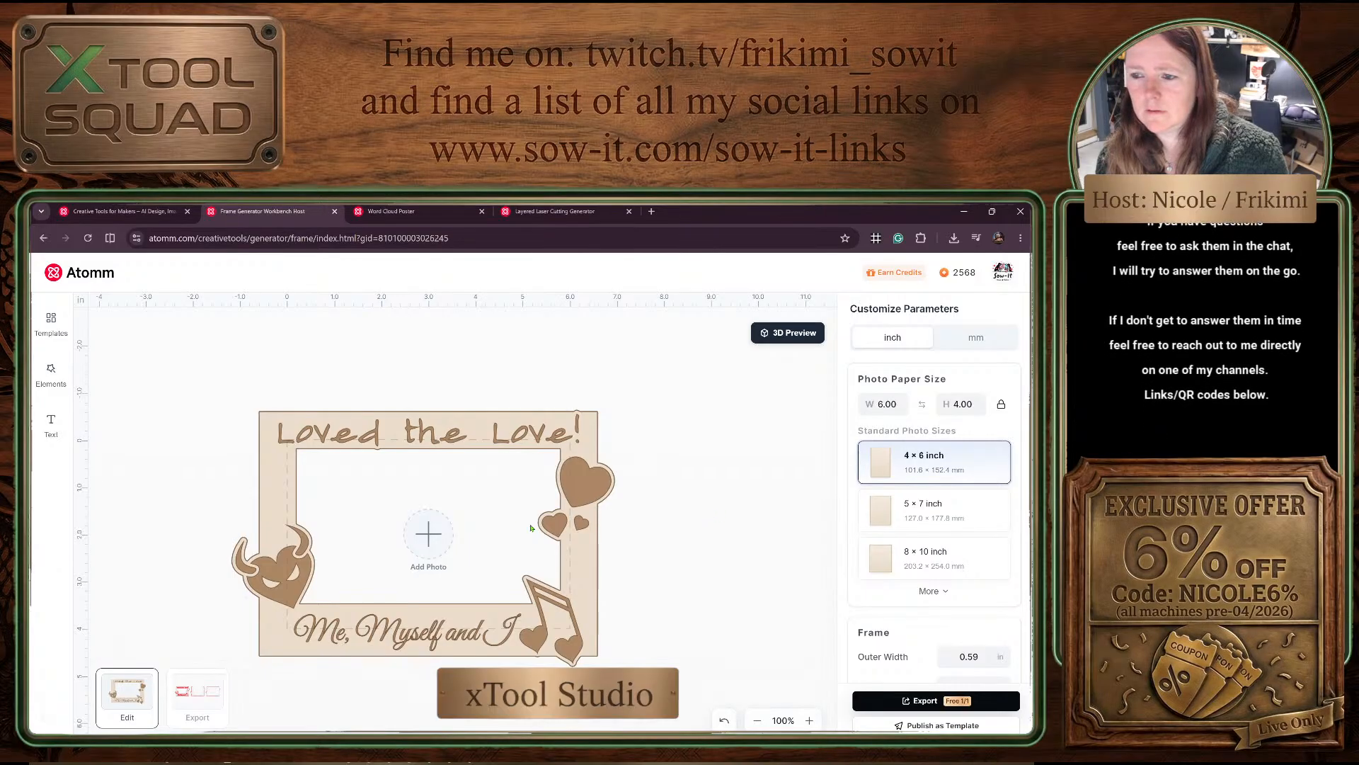
click(582, 525)
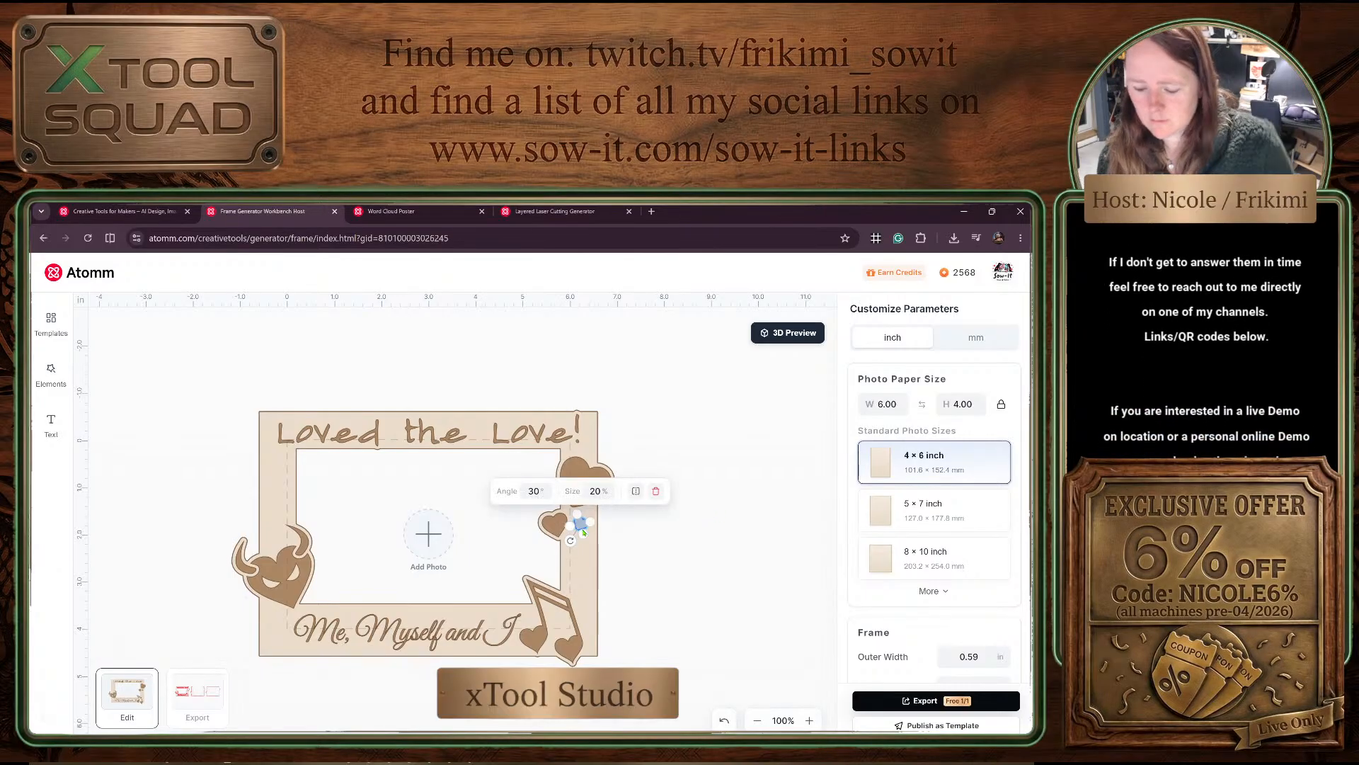